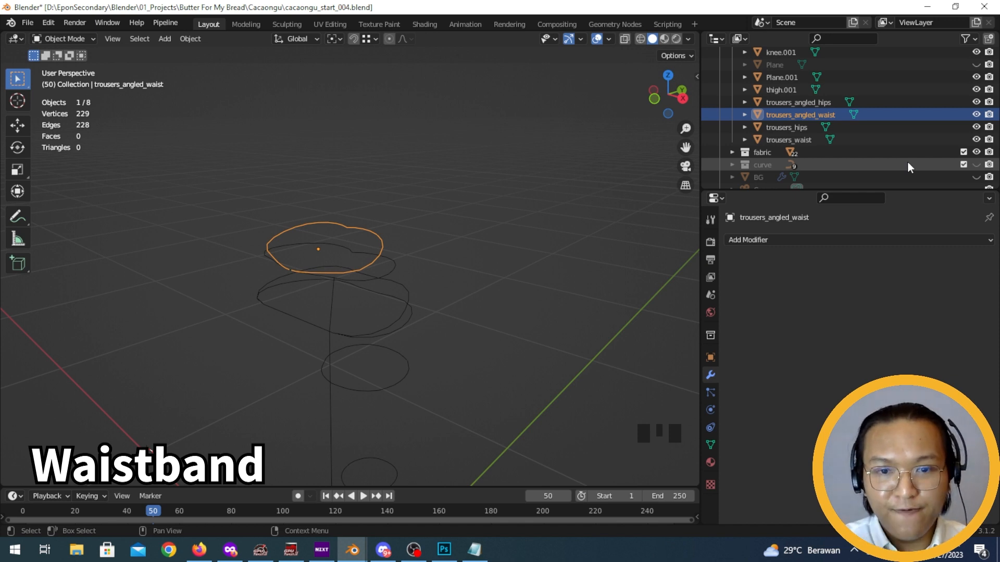
Collapse the Measurement collection and hide it from the viewport
middle_drag(466, 255, 202, 203)
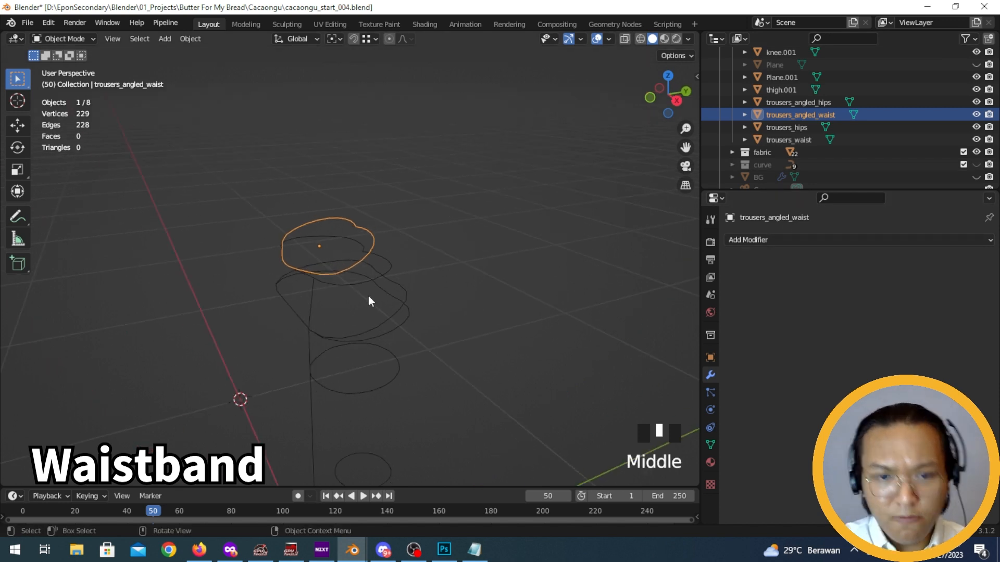
middle_drag(379, 305, 379, 240)
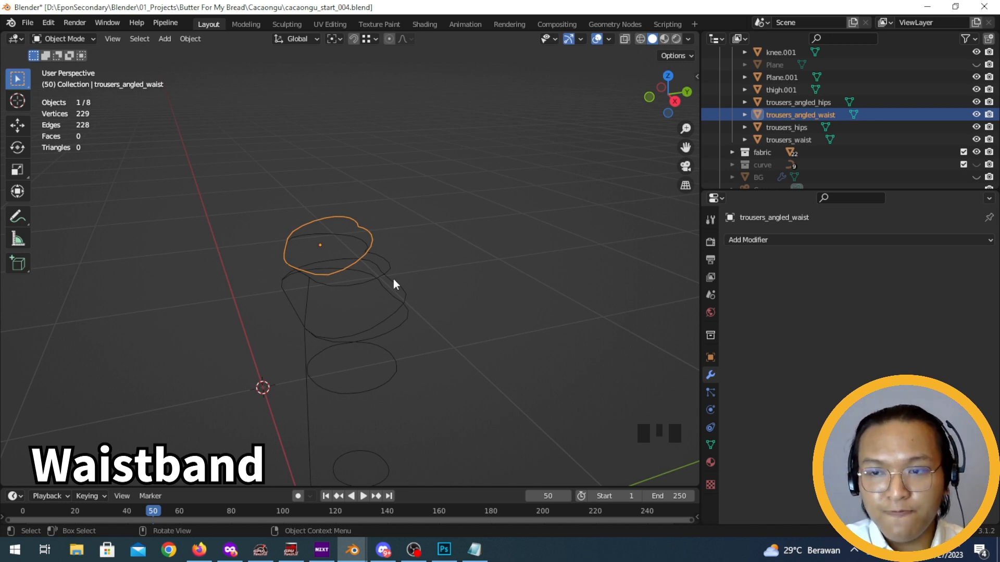
scroll(833, 120, up, 6)
click(752, 80)
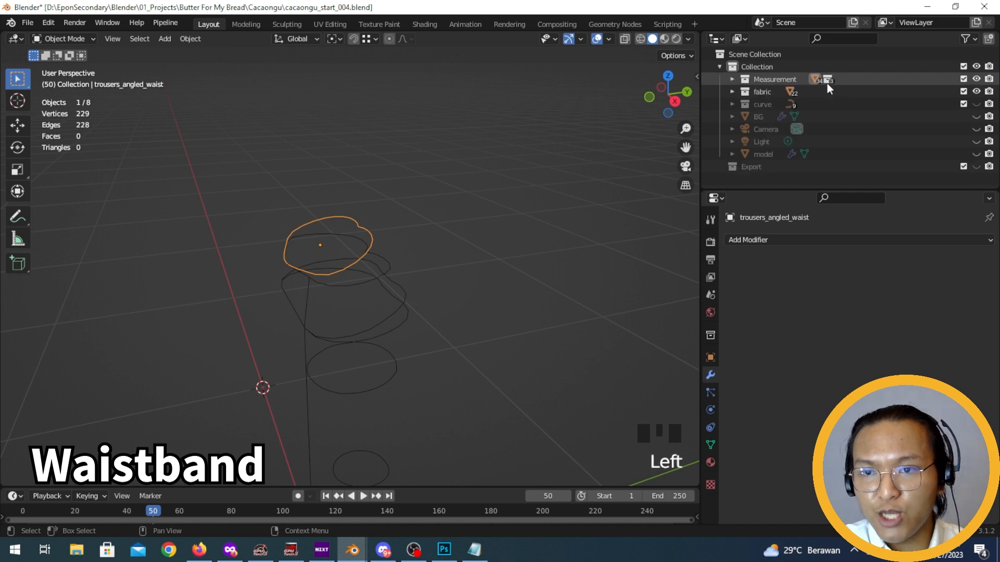
click(782, 79)
click(977, 79)
middle_drag(395, 218, 494, 250)
Unhide and select the fabric object in the fabric collection, and turn on the Wireframe overlay
click(733, 92)
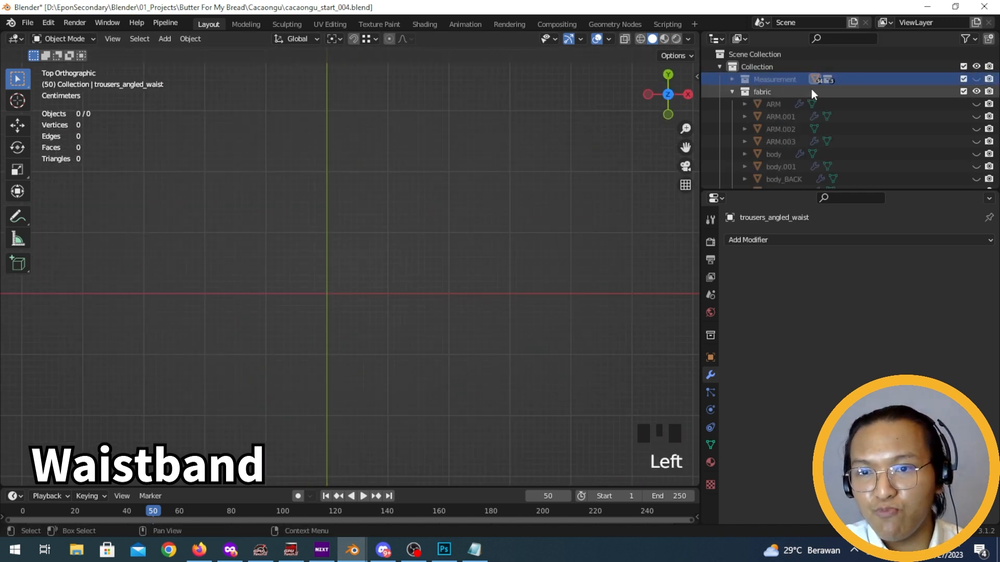
scroll(921, 149, down, 4)
scroll(923, 148, down, 4)
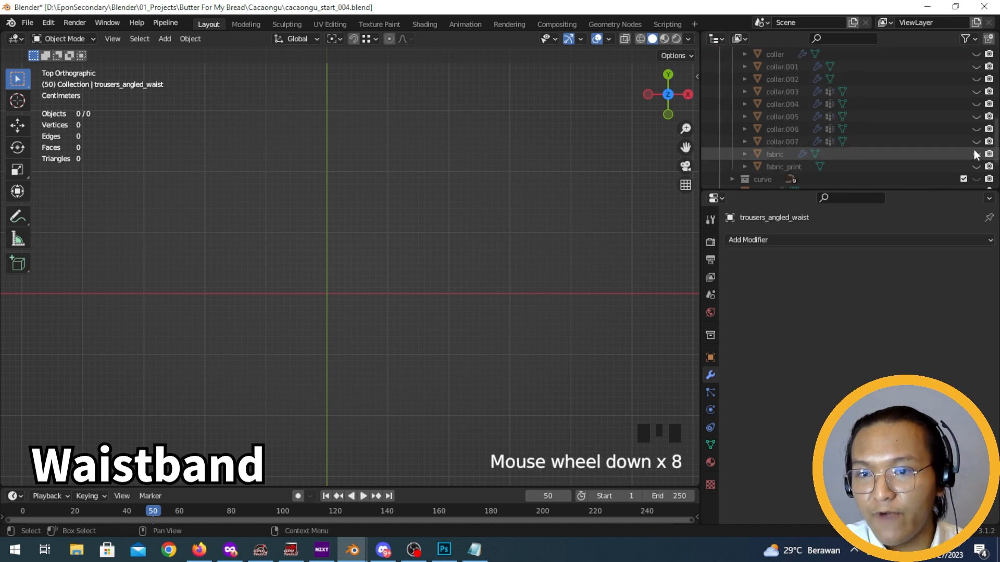
click(976, 154)
click(777, 155)
scroll(521, 216, down, 4)
click(609, 39)
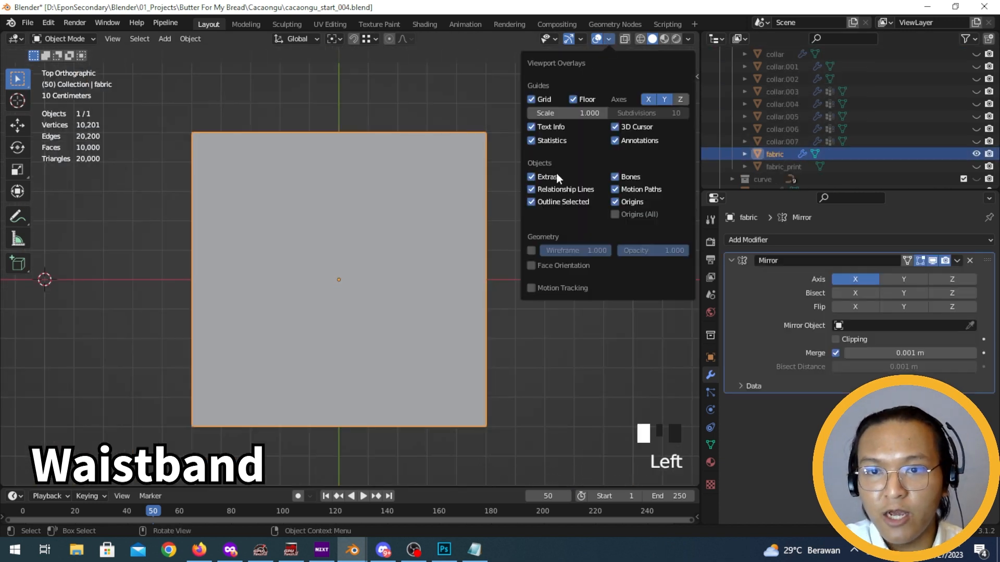
click(532, 250)
Duplicate the fabric object in place and hide the original
key(shift+d)
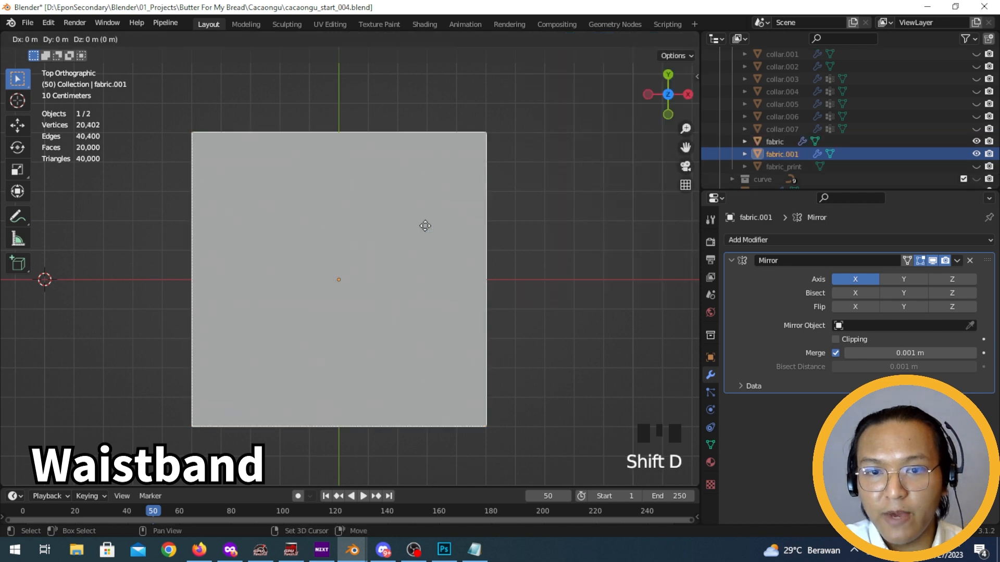
right_click(424, 224)
click(977, 141)
Create a new collection inside the fabric collection and name it DRESS
scroll(894, 144, up, 7)
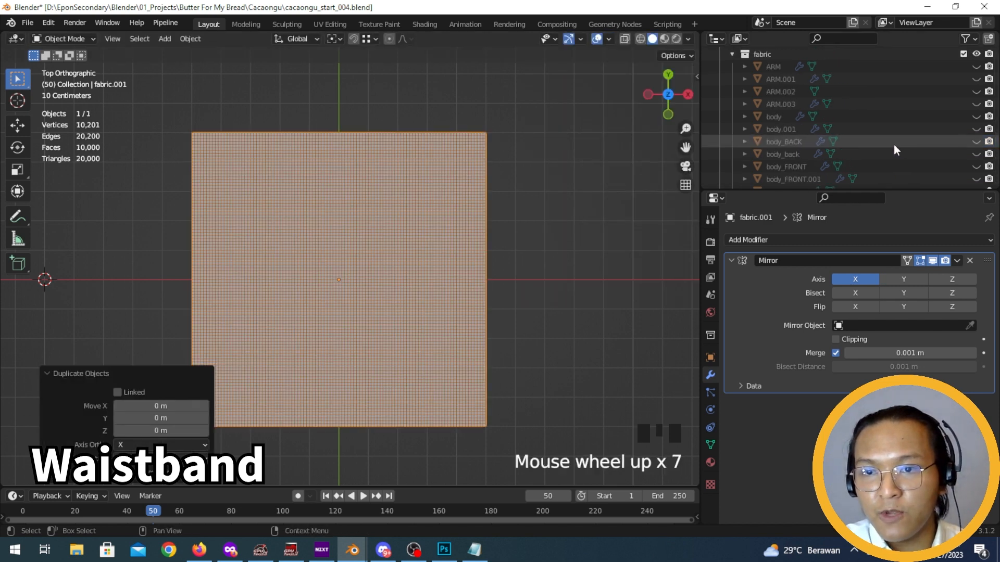
scroll(774, 167, down, 4)
scroll(858, 152, down, 3)
scroll(855, 151, up, 8)
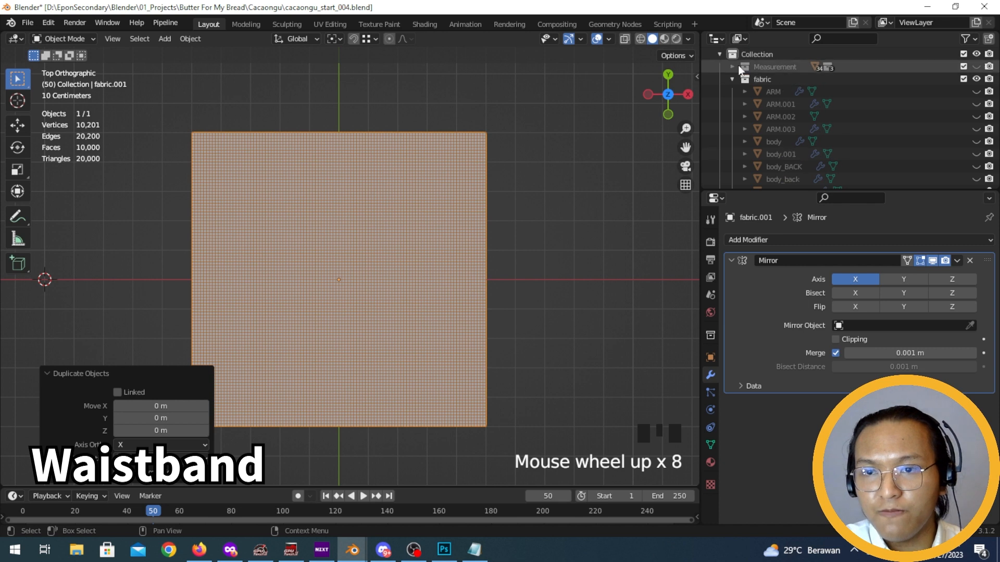
click(767, 78)
scroll(767, 77, up, 3)
click(988, 39)
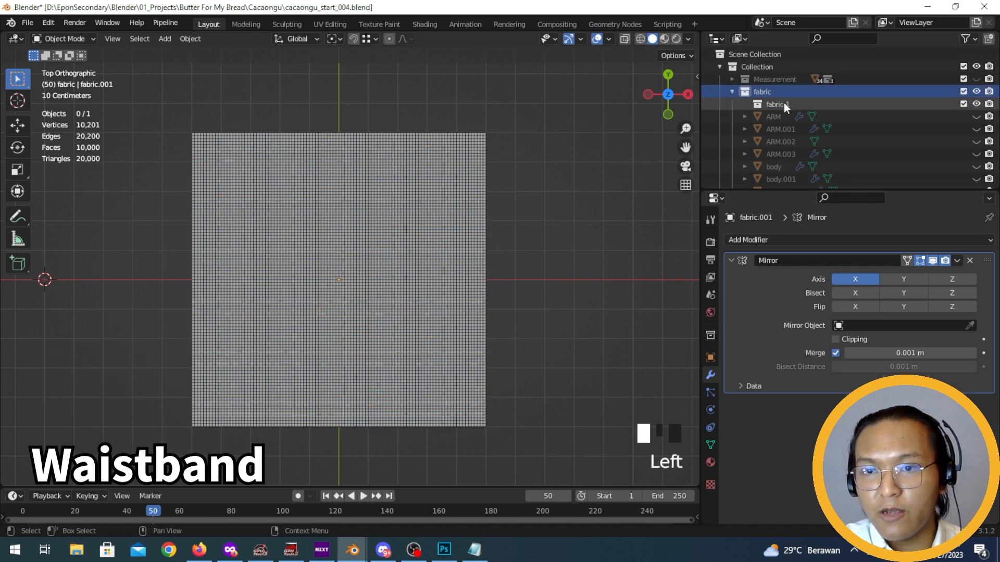
click(783, 102)
double_click(783, 102)
text(DR)
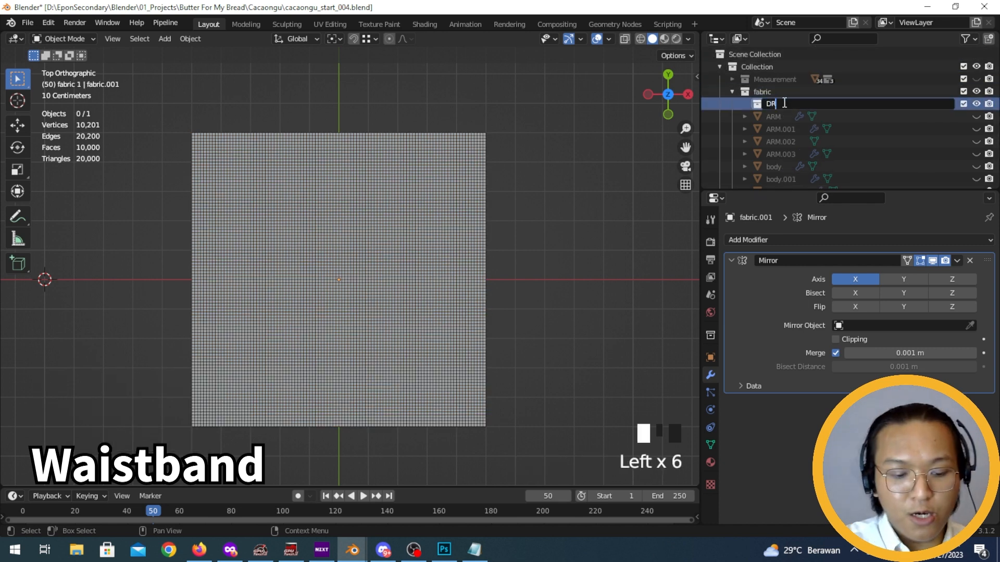
text(EESS)
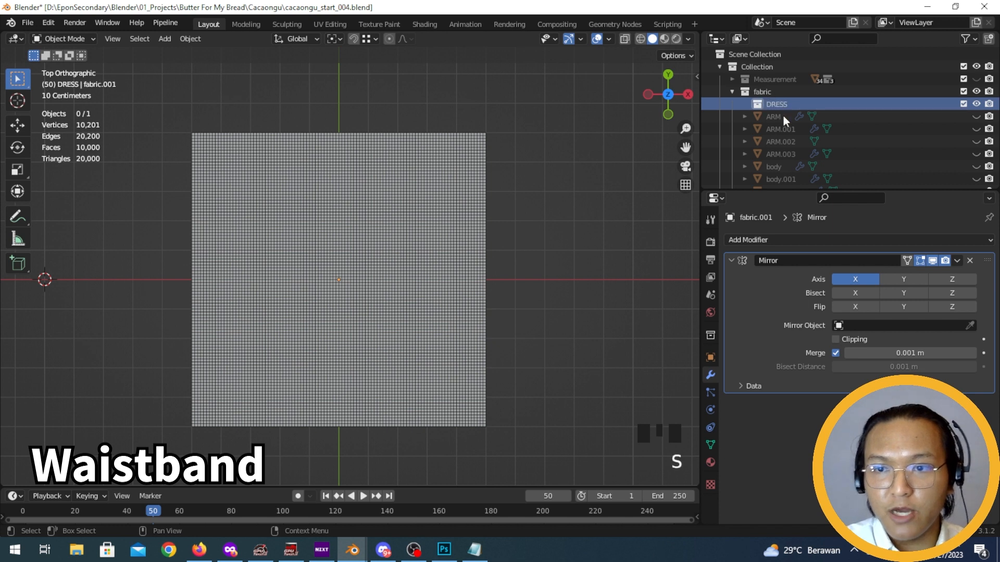
Move all objects from ARM through collar.007 into the DRESS collection, and collapse and hide that collection
click(784, 116)
scroll(783, 116, down, 9)
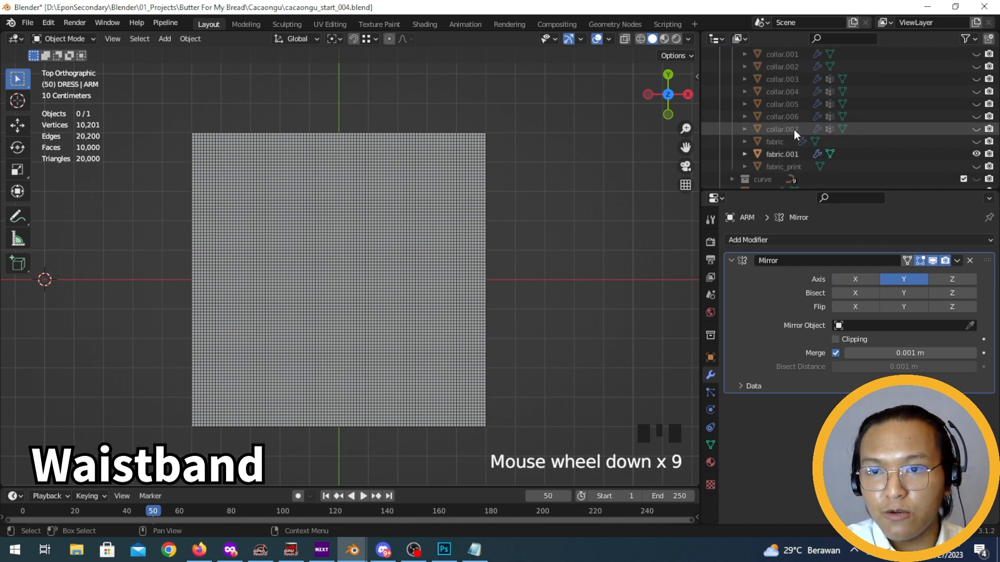
shift+click(798, 129)
scroll(810, 130, up, 4)
scroll(814, 131, down, 3)
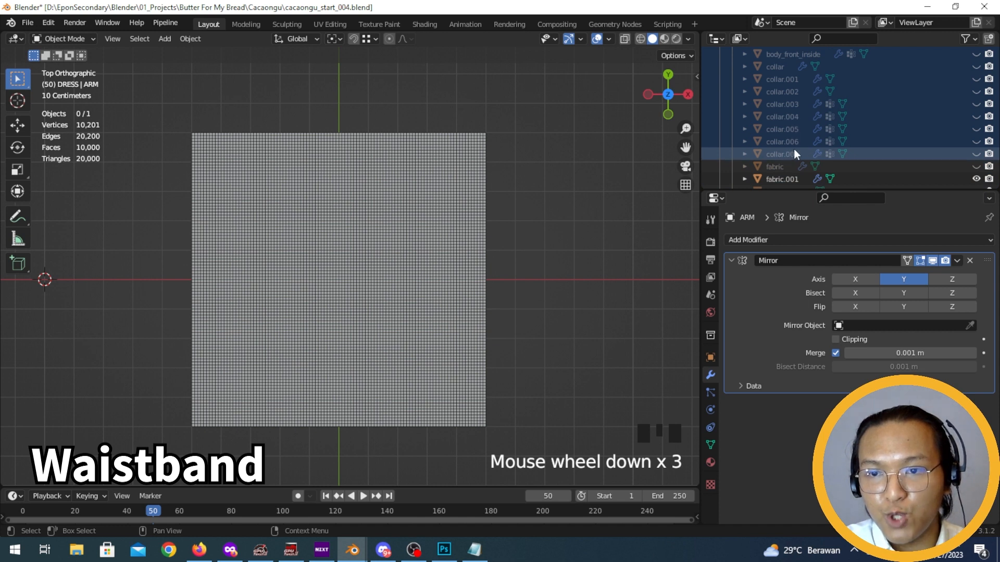
scroll(786, 140, up, 4)
scroll(784, 135, up, 4)
drag(784, 132, 777, 103)
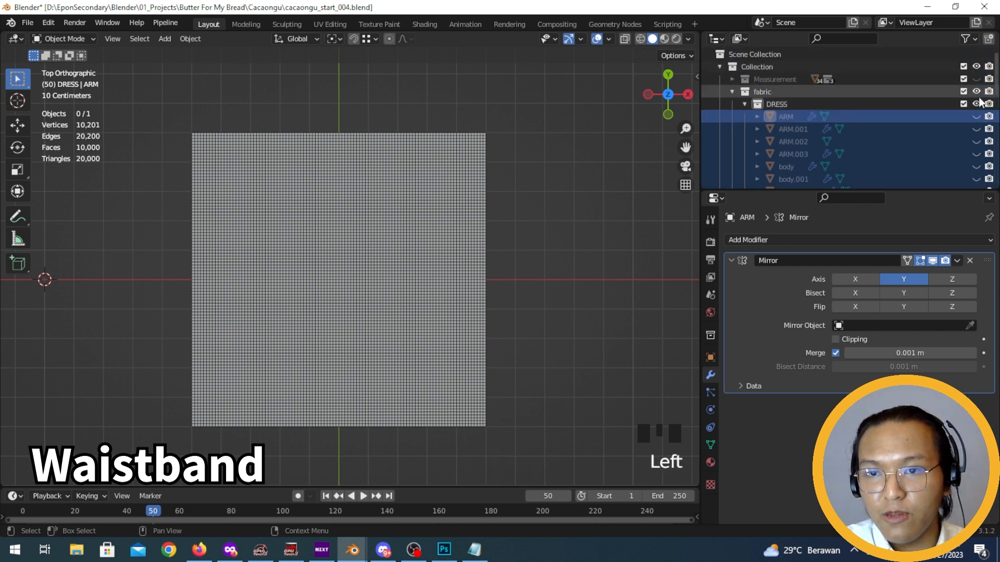
click(745, 104)
click(977, 104)
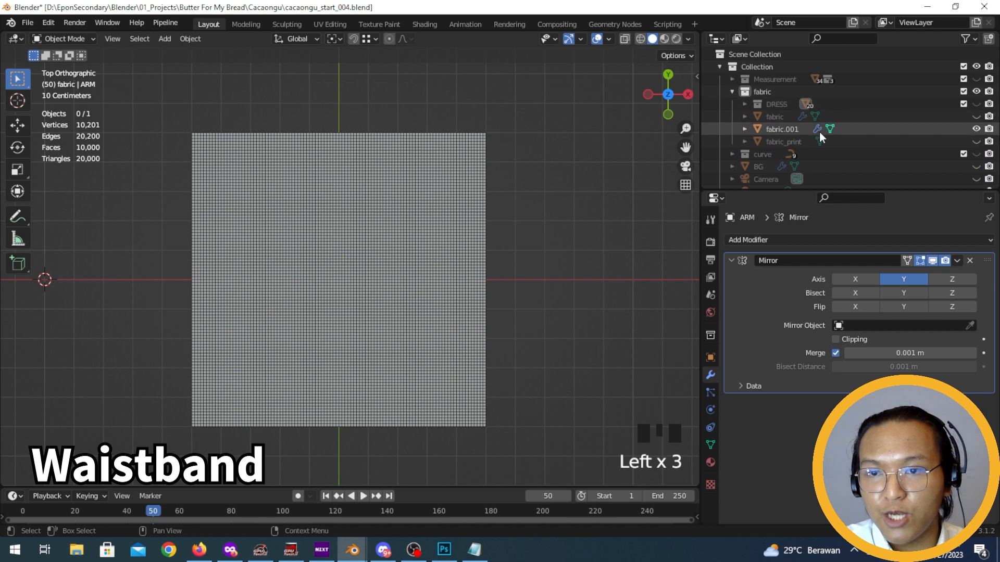
Rename the duplicated fabric object as waistband
click(750, 129)
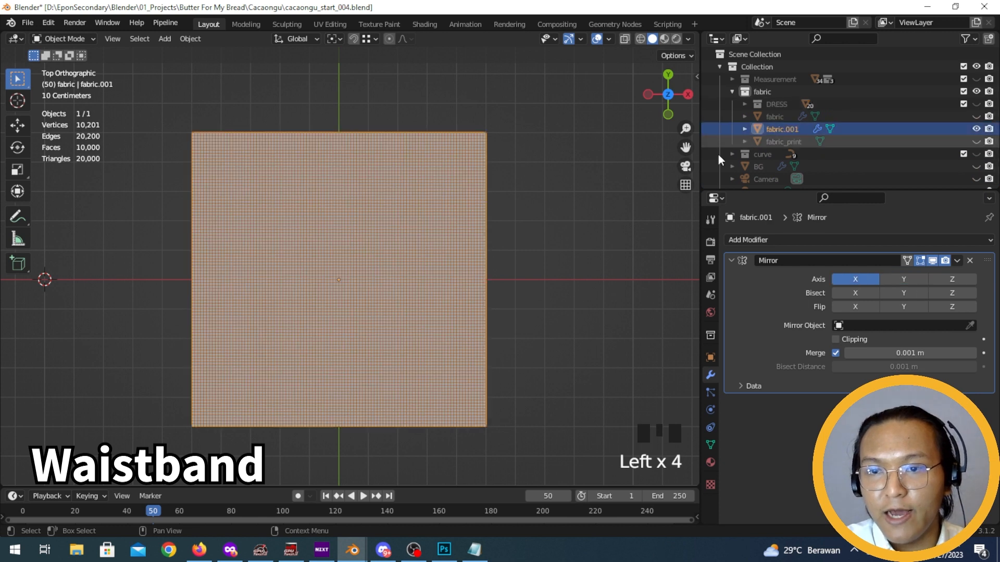
double_click(771, 129)
text(waist)
key(BackSpace)
key(BackSpace)
key(BackSpace)
key(BackSpace)
key(BackSpace)
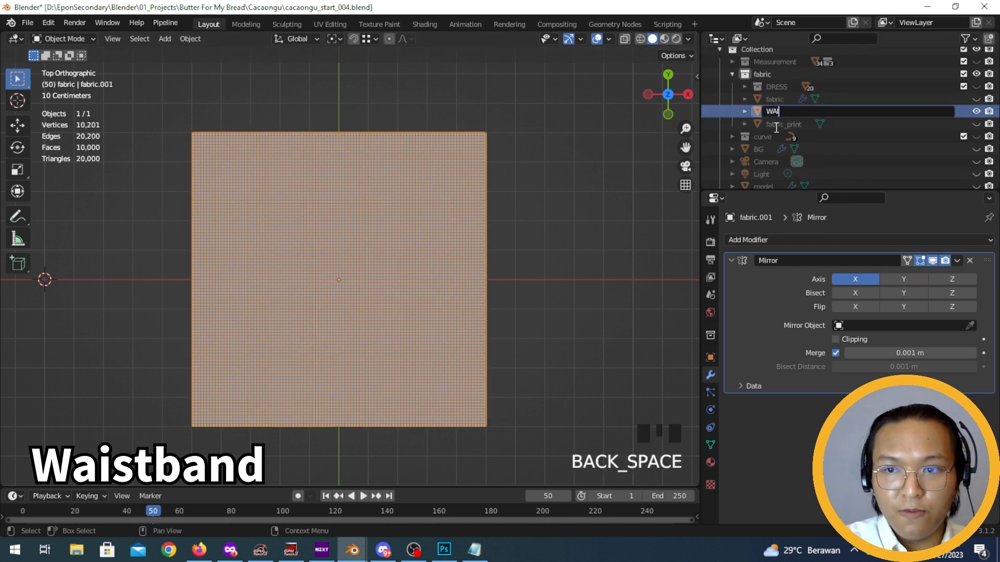
text(waistband)
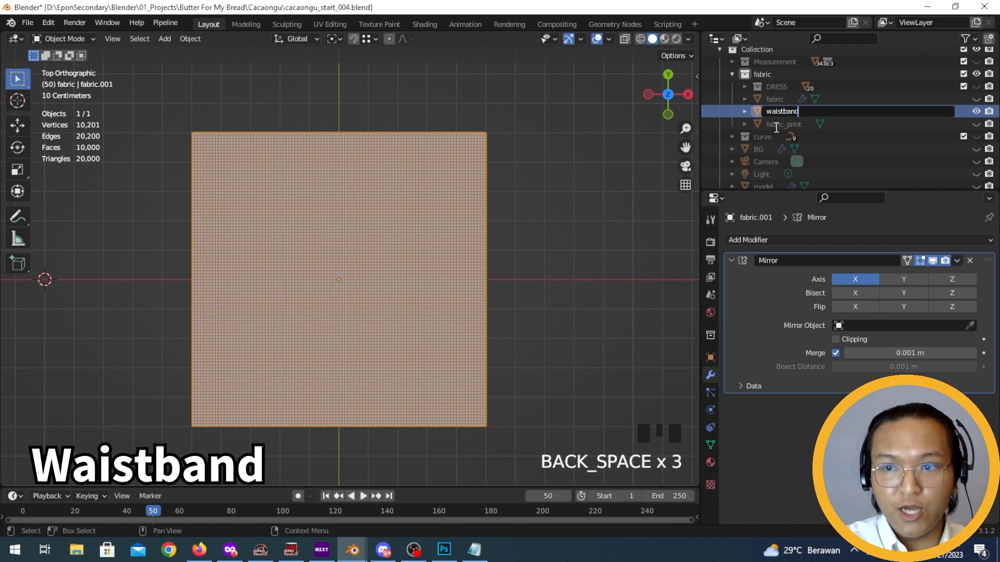
key(Return)
Delete the faces of the waistband mesh below the X axis, keeping the upper half
key(Tab)
key(3)
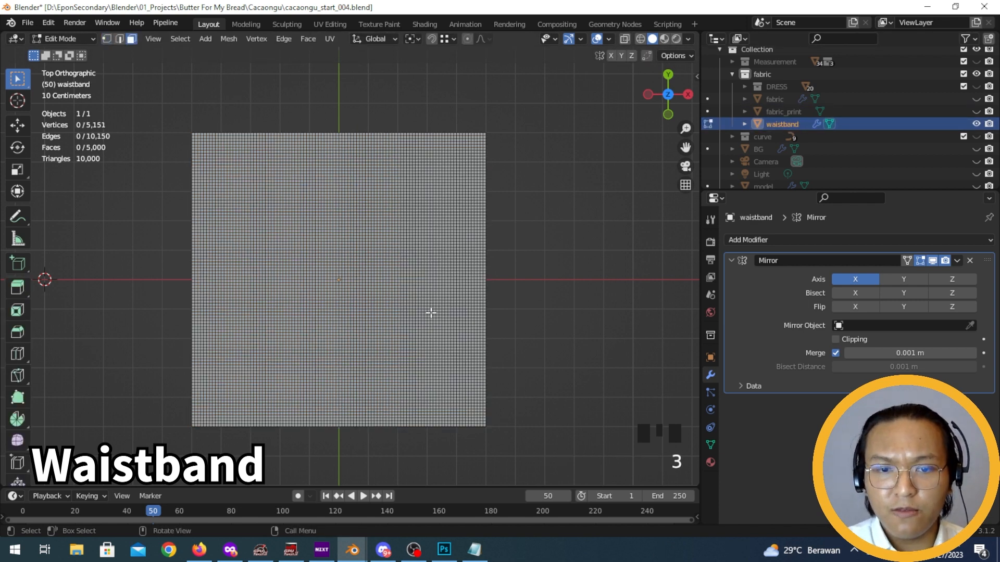
drag(527, 453, 298, 282)
key(x)
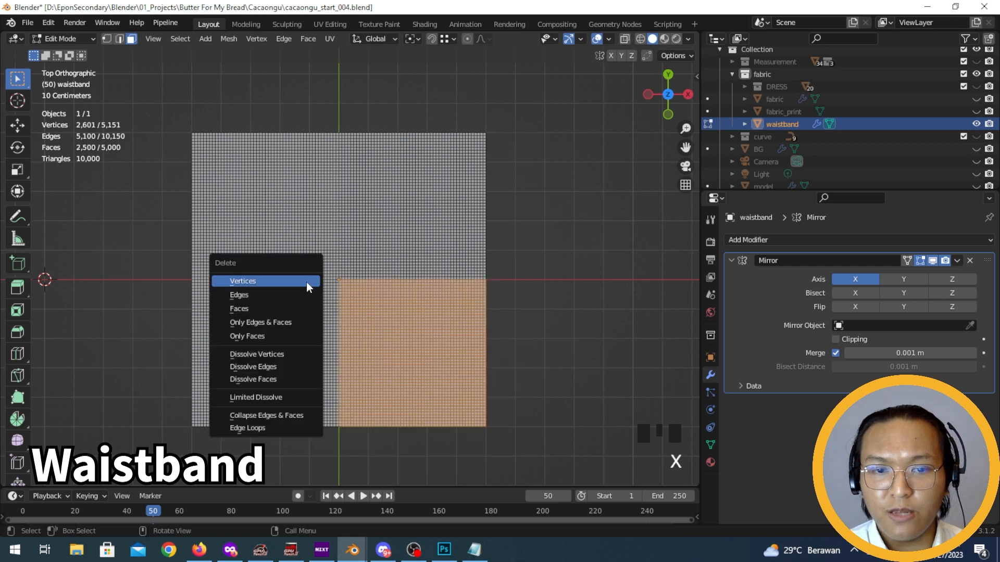
click(293, 309)
ctrl+middle_drag(507, 286, 474, 323)
key(Tab)
click(492, 358)
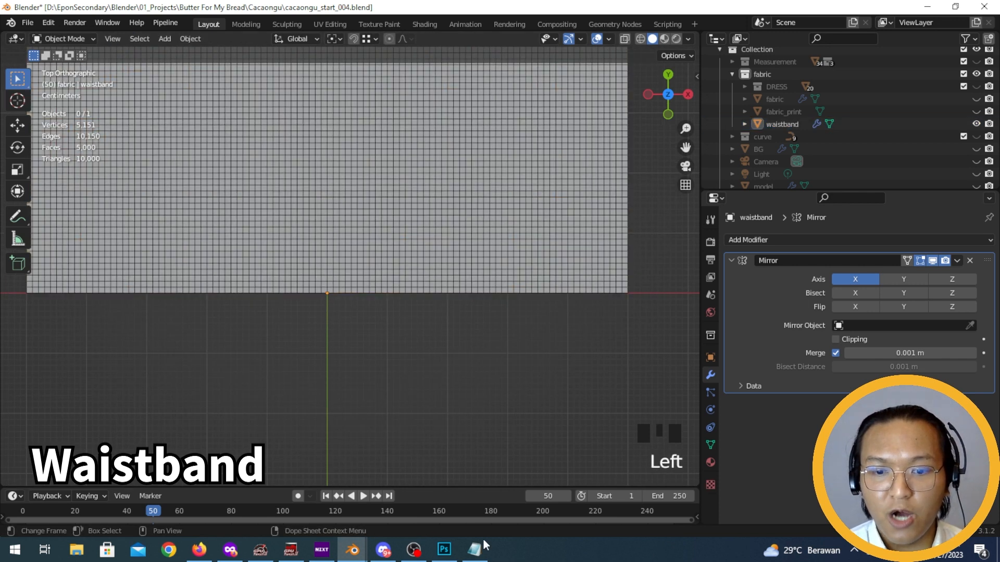
Switch to the trousers measurement notes in Notepad and check the quarter value of the angled waist
click(476, 548)
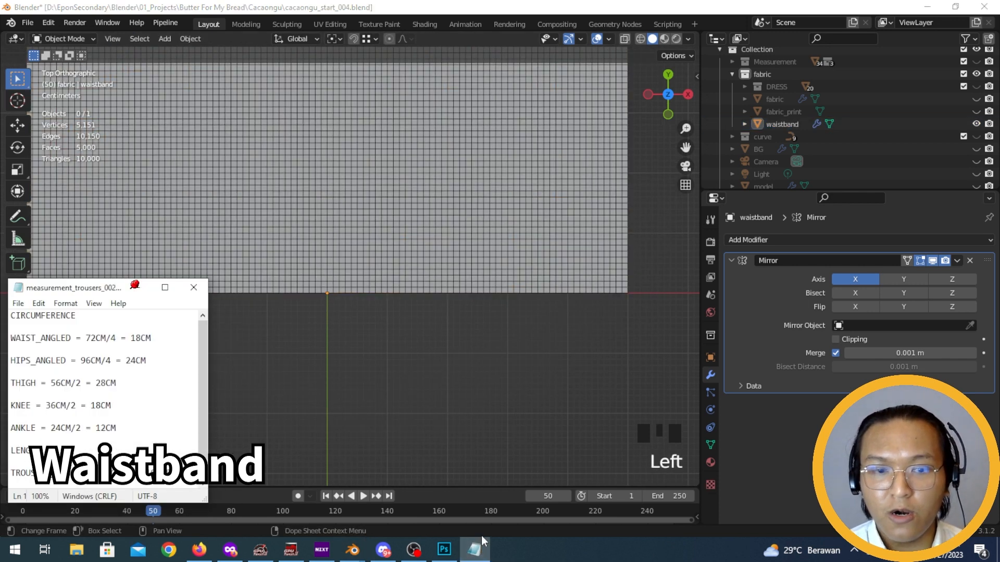
click(166, 339)
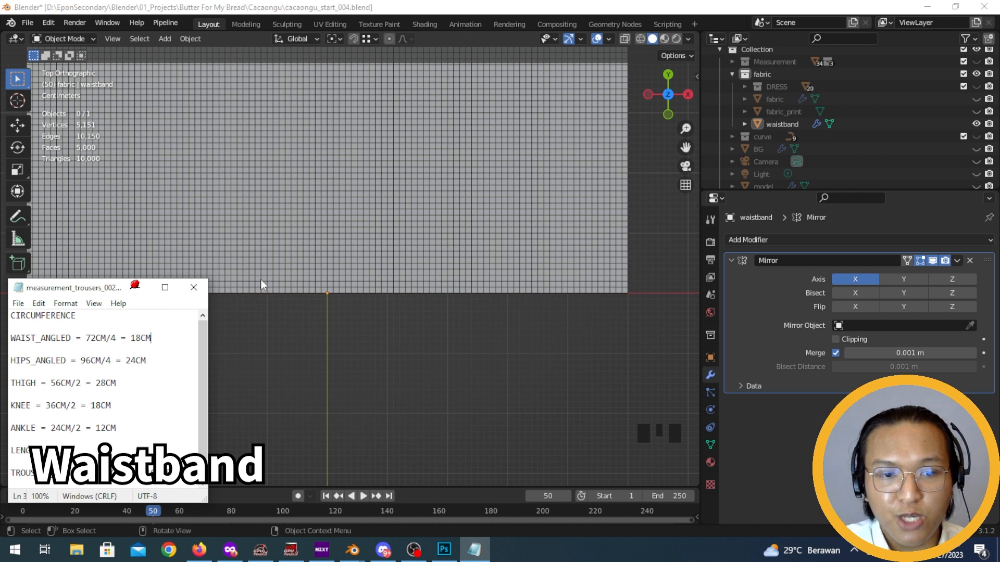
click(137, 288)
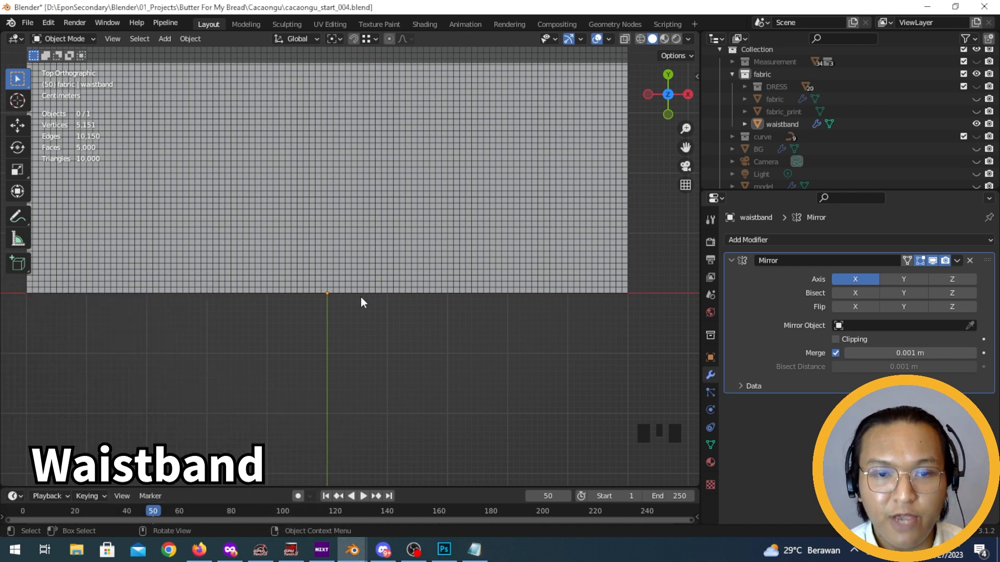
Reselect the waistband and select a row of 36 faces along its lower edge, starting from the centre line
key(3)
key(ctrl+z)
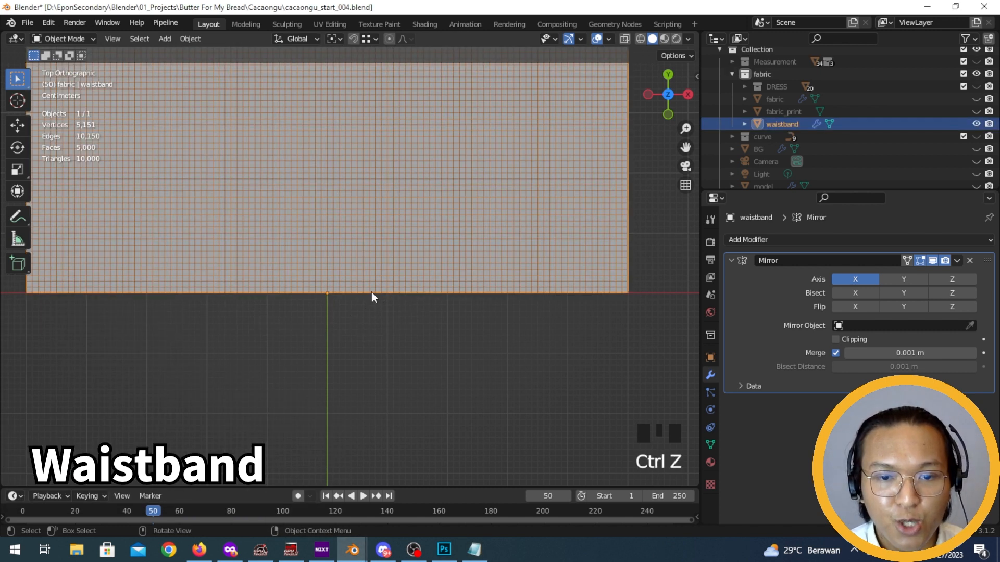
key(Tab)
ctrl+middle_drag(375, 292, 249, 295)
click(328, 300)
click(245, 293)
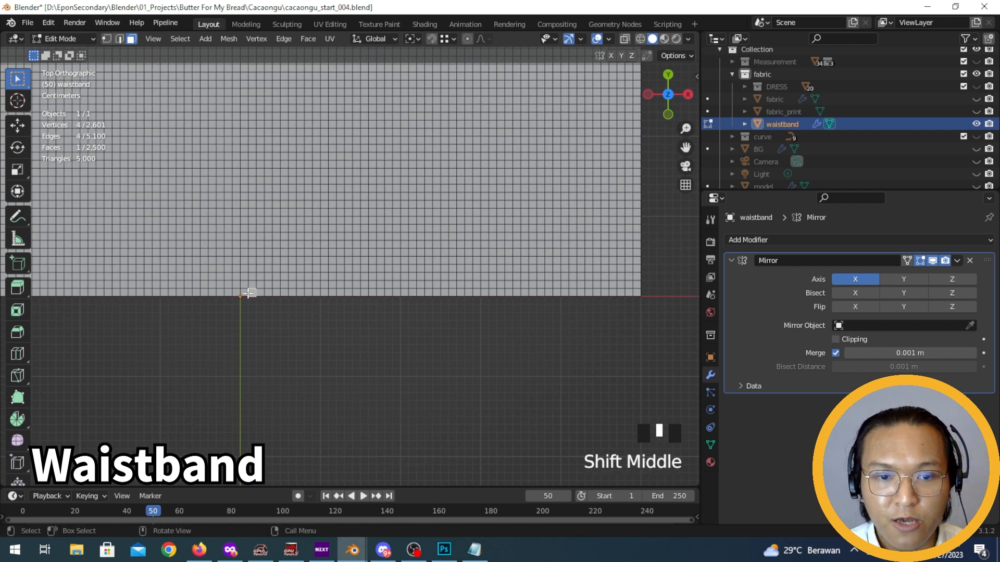
ctrl+click(463, 295)
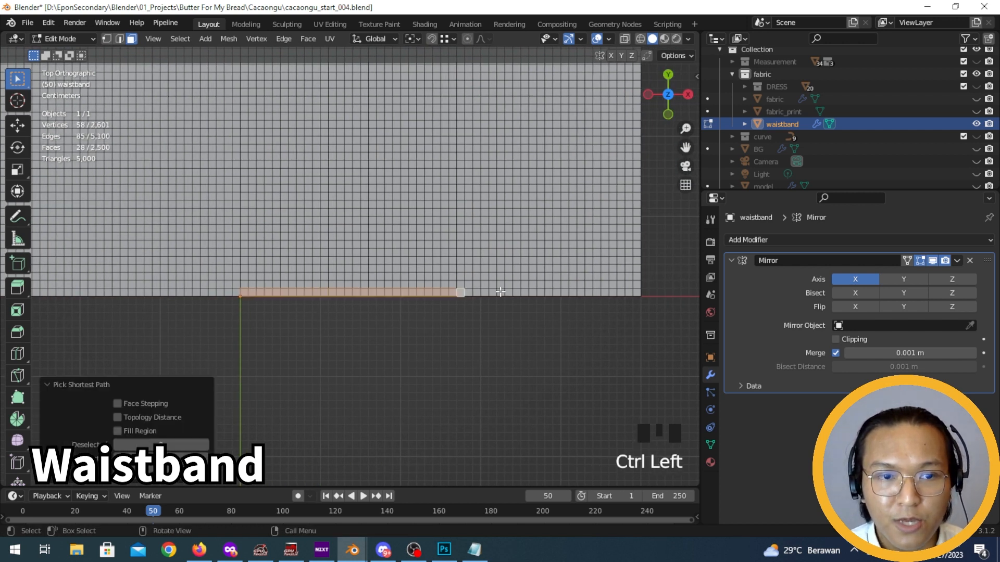
ctrl+click(518, 293)
shift+click(528, 292)
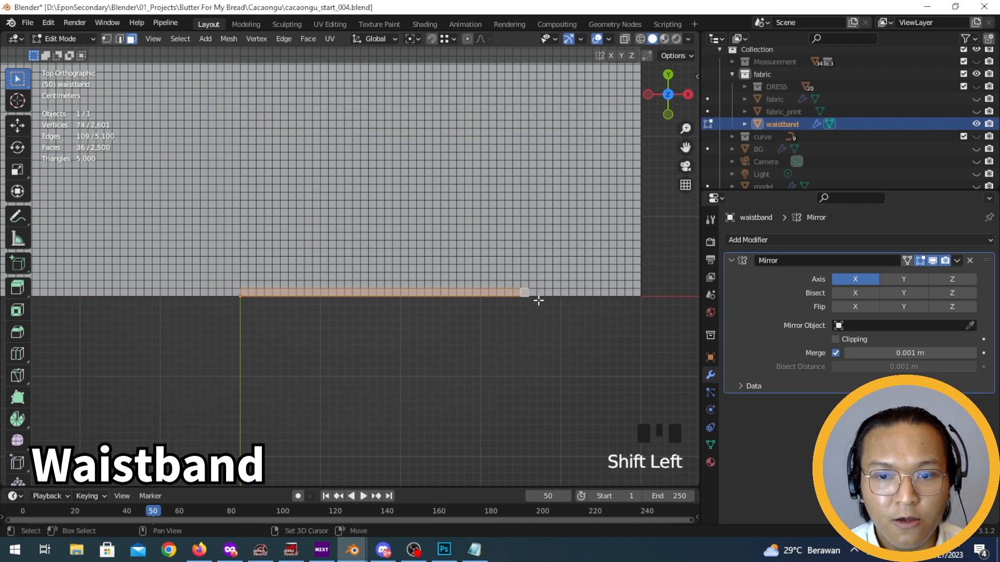
Delete all waistband faces beyond the 36th column from the centre line
alt+click(535, 290)
ctrl+middle_drag(531, 286, 457, 279)
shift+drag(409, 206, 496, 417)
key(x)
click(455, 332)
shift+middle_drag(431, 382, 507, 280)
key(Tab)
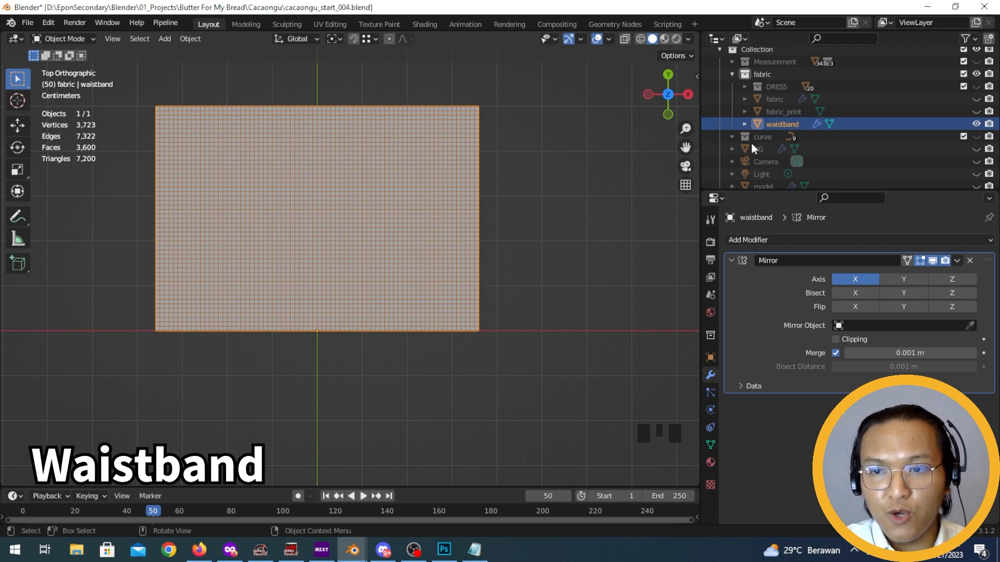
Unhide the body model and examine its waist and hips from the side and the front
scroll(972, 109, down, 3)
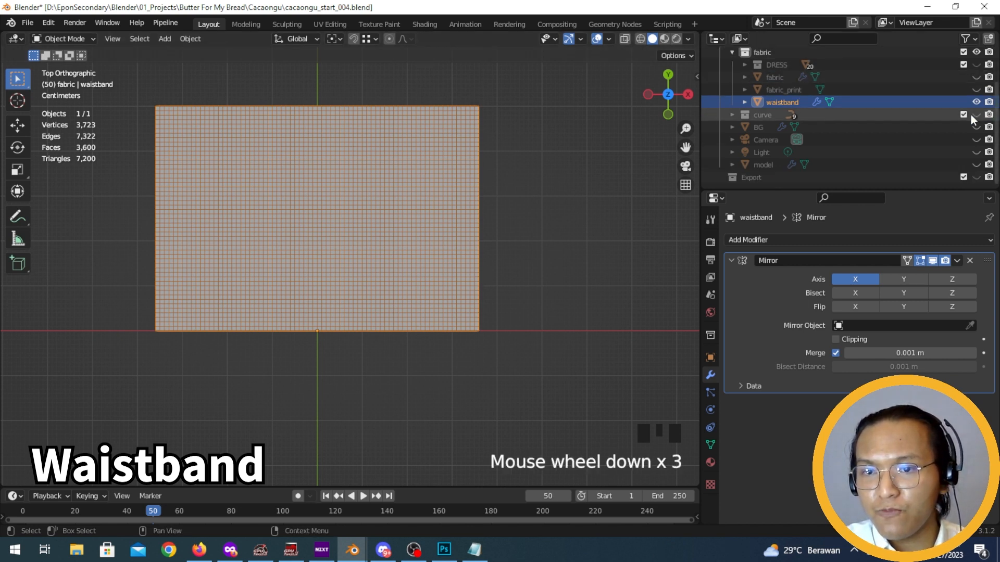
click(977, 165)
middle_drag(424, 340, 402, 195)
scroll(395, 251, up, 4)
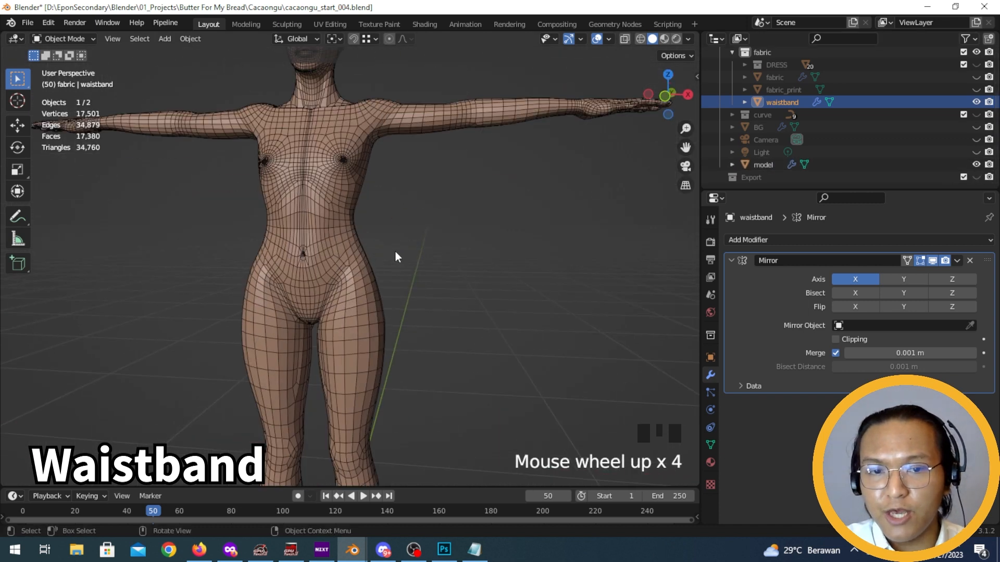
scroll(395, 252, up, 2)
middle_drag(268, 313, 183, 313)
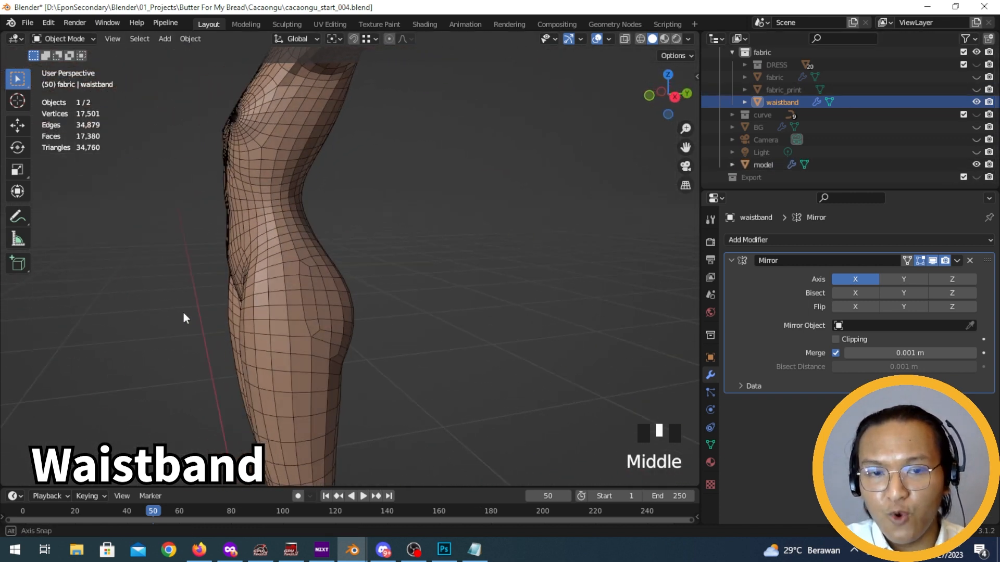
shift+middle_drag(238, 268, 315, 340)
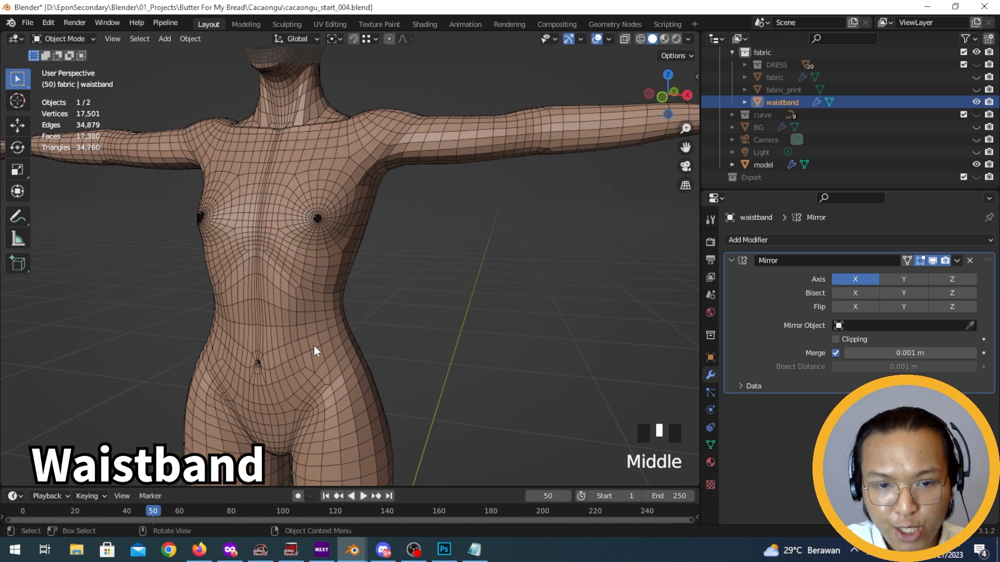
middle_drag(330, 354, 354, 343)
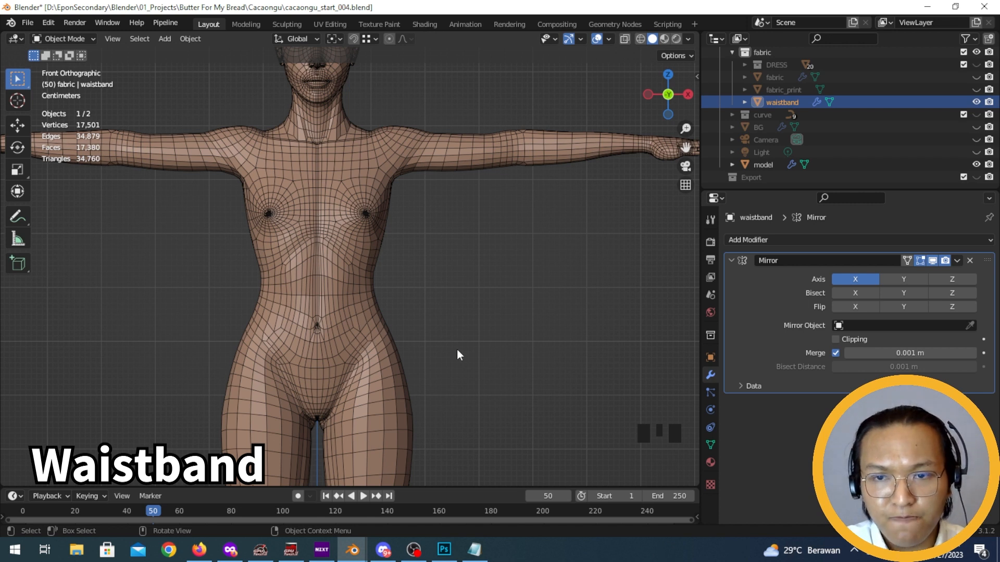
Examine the whole body model and its waist area from the front and from an angle
middle_drag(456, 355, 339, 344)
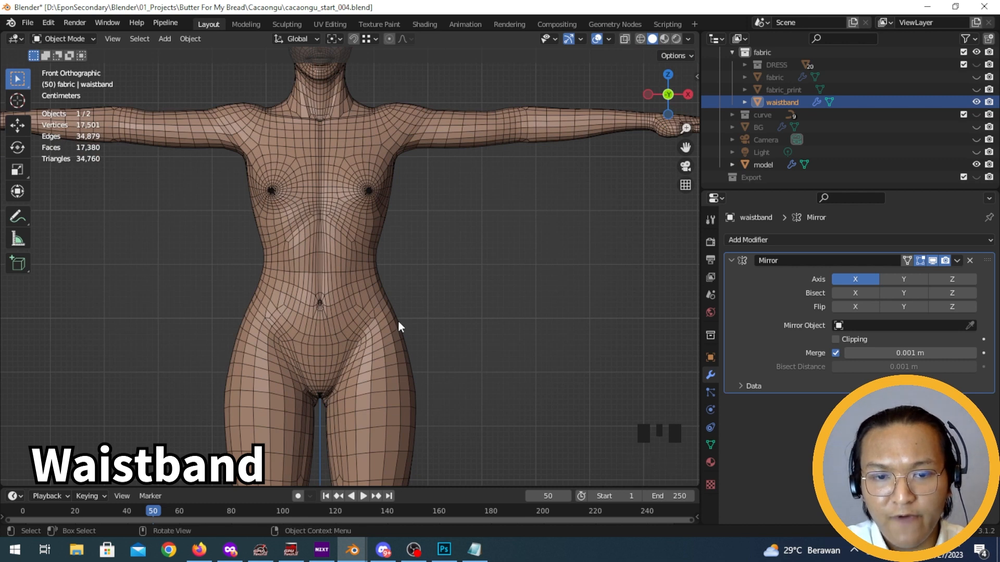
click(978, 103)
click(977, 106)
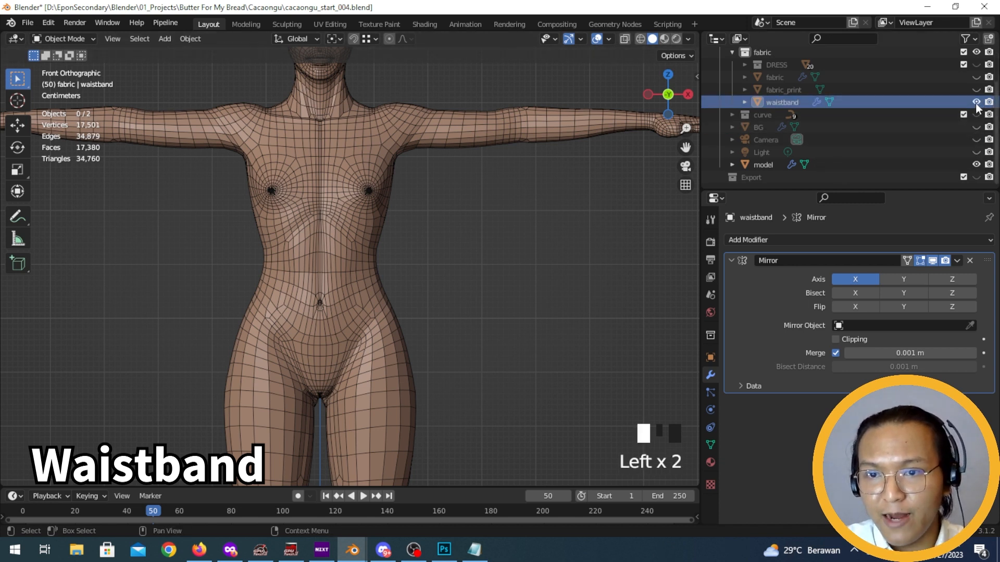
middle_drag(313, 364, 383, 384)
scroll(312, 383, down, 3)
middle_drag(312, 383, 431, 371)
scroll(414, 389, down, 4)
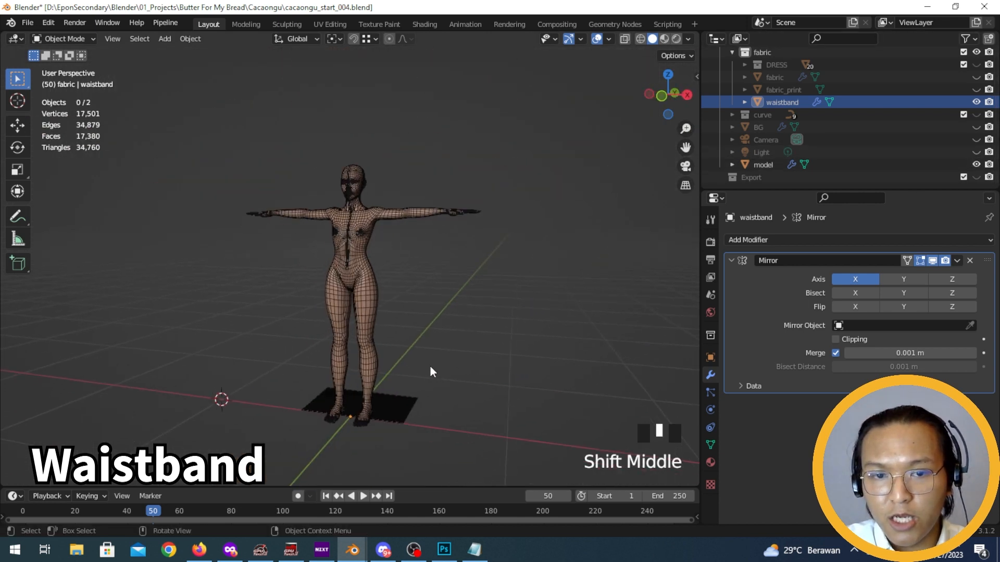
scroll(430, 367, up, 3)
middle_drag(375, 392, 449, 380)
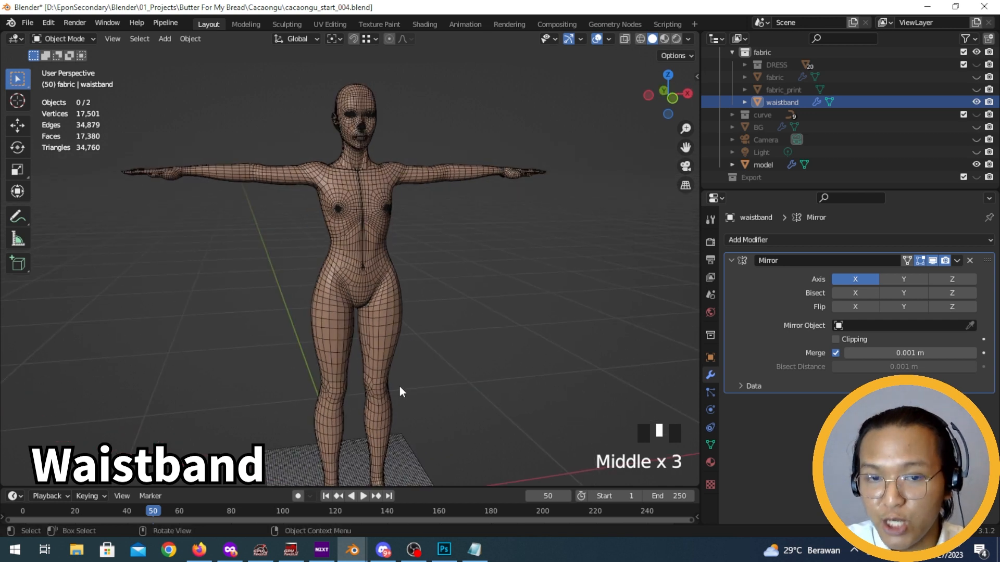
scroll(378, 303, up, 2)
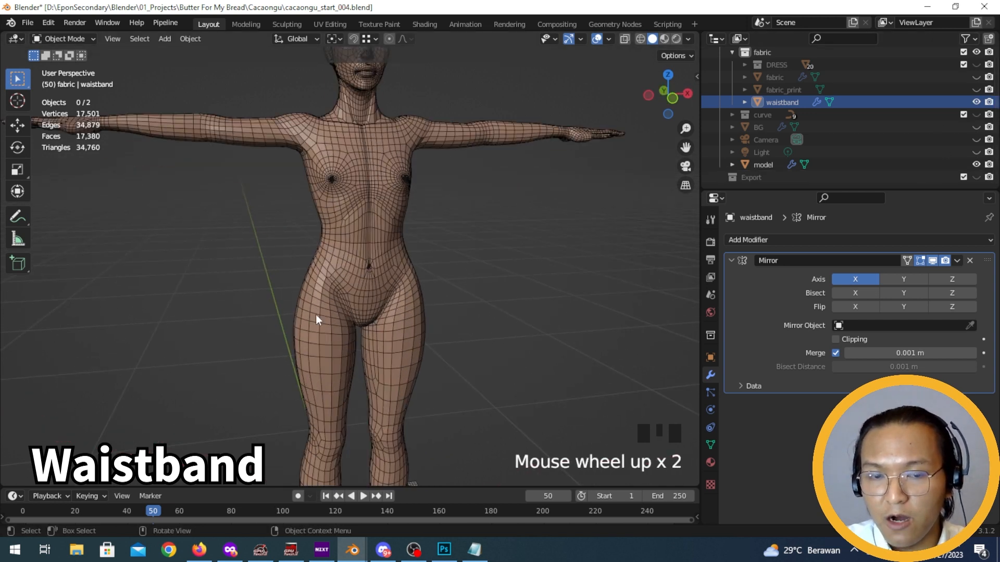
Hide the body model and open the waistband mesh for editing in top view
click(976, 165)
middle_drag(359, 272, 428, 268)
click(430, 267)
key(Tab)
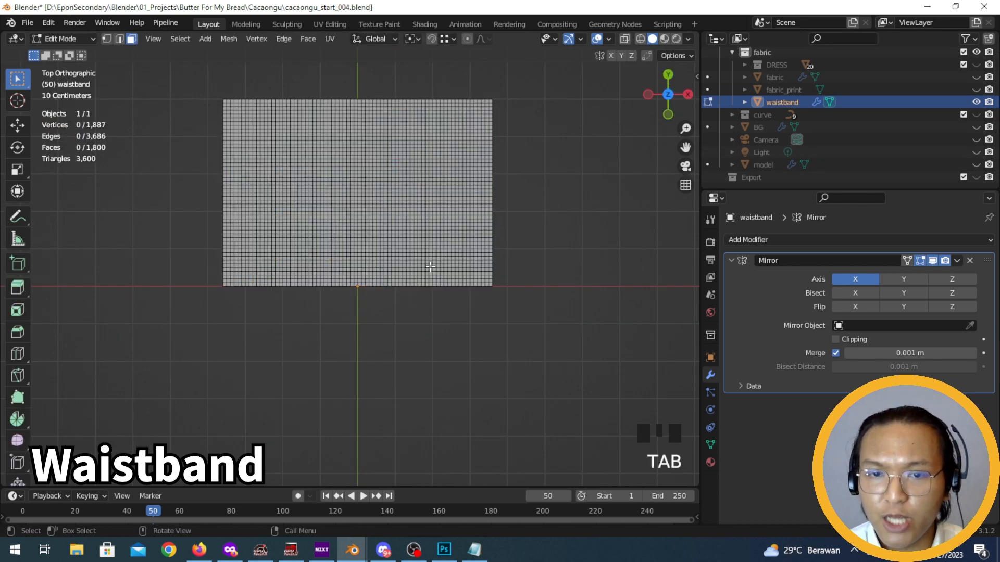
Delete all waistband faces above the three lowest rows
ctrl+middle_drag(450, 311, 399, 308)
click(380, 319)
key(3)
alt+click(383, 293)
alt+click(384, 292)
click(381, 297)
alt+click(385, 299)
alt+click(383, 313)
alt+click(383, 323)
alt+click(384, 287)
ctrl+middle_drag(384, 288, 399, 405)
shift+drag(290, 130, 503, 392)
key(x)
click(502, 394)
shift+middle_drag(502, 354, 547, 246)
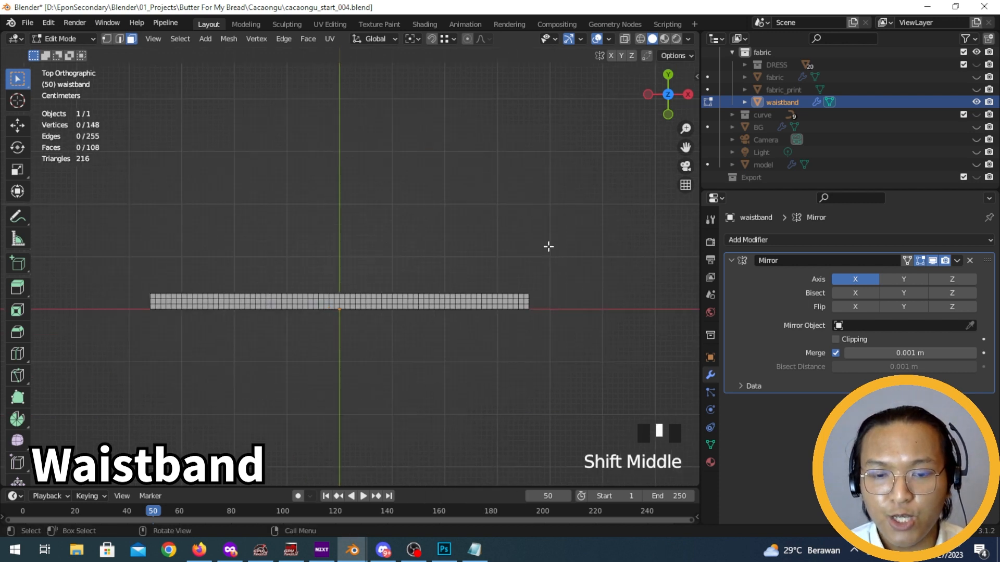
Leave mesh editing of the waistband and unhide the Measurement collection
key(Tab)
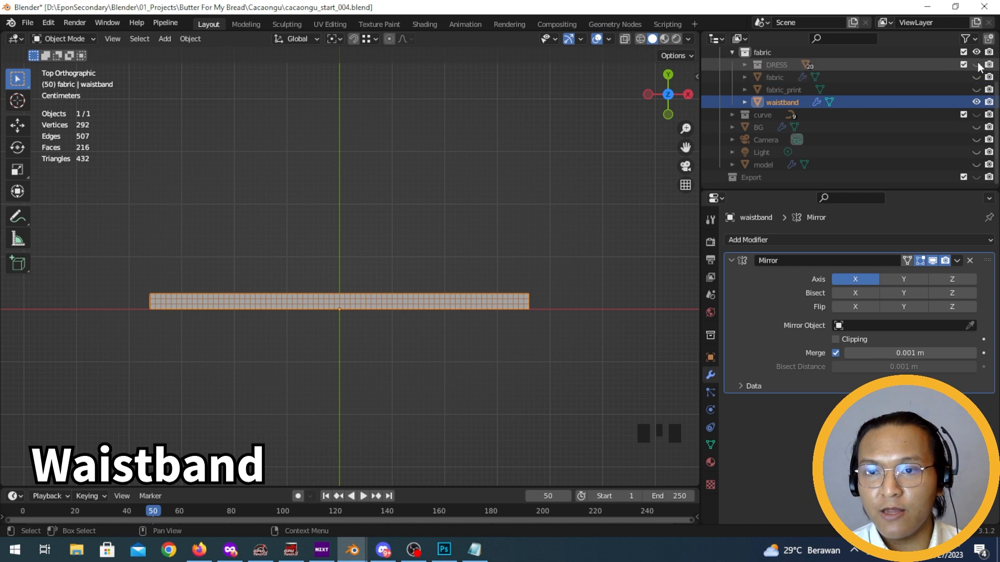
scroll(959, 66, up, 2)
scroll(963, 73, up, 1)
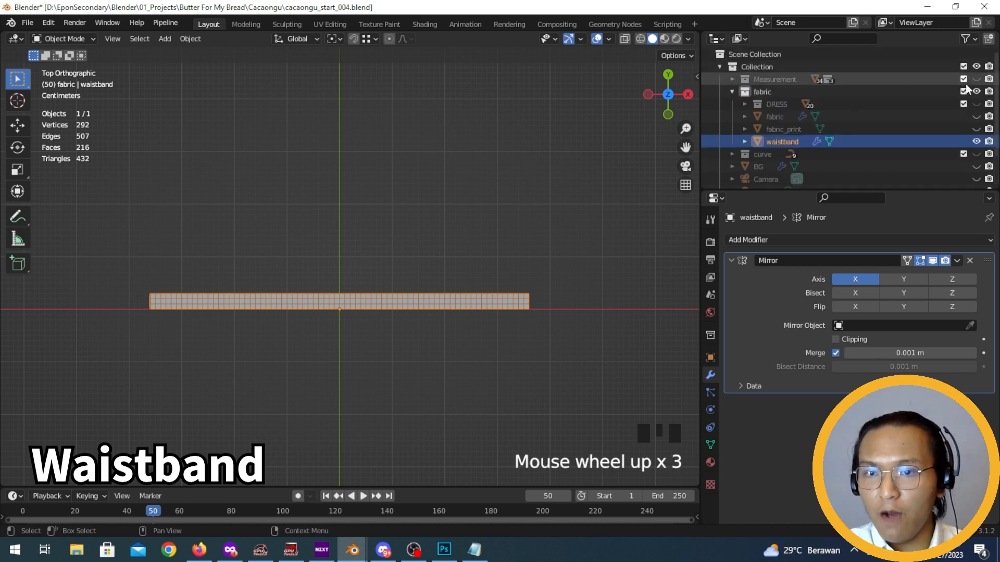
middle_drag(404, 255, 286, 129)
scroll(334, 241, down, 4)
middle_drag(334, 240, 385, 408)
Snap the 3D cursor to the world origin, select the whole waistband mesh and make the 3D cursor the pivot point
key(shift+s)
click(308, 345)
key(Tab)
middle_drag(307, 345, 390, 328)
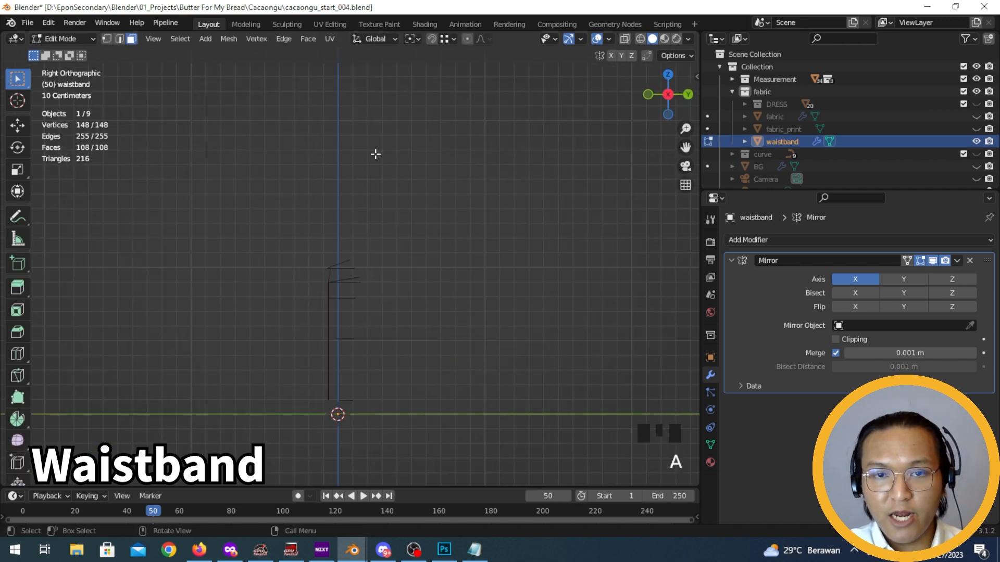
middle_drag(376, 156, 407, 366)
scroll(401, 211, up, 3)
click(415, 39)
click(433, 65)
Rotate the whole waistband mesh upright around the 3D cursor in side view
middle_drag(429, 224, 499, 288)
key(r)
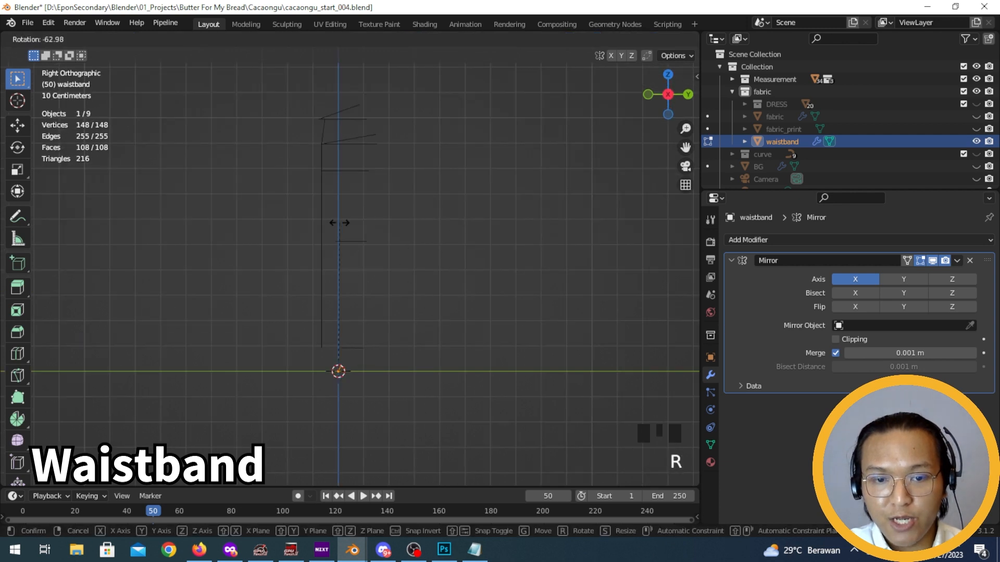
click(296, 238)
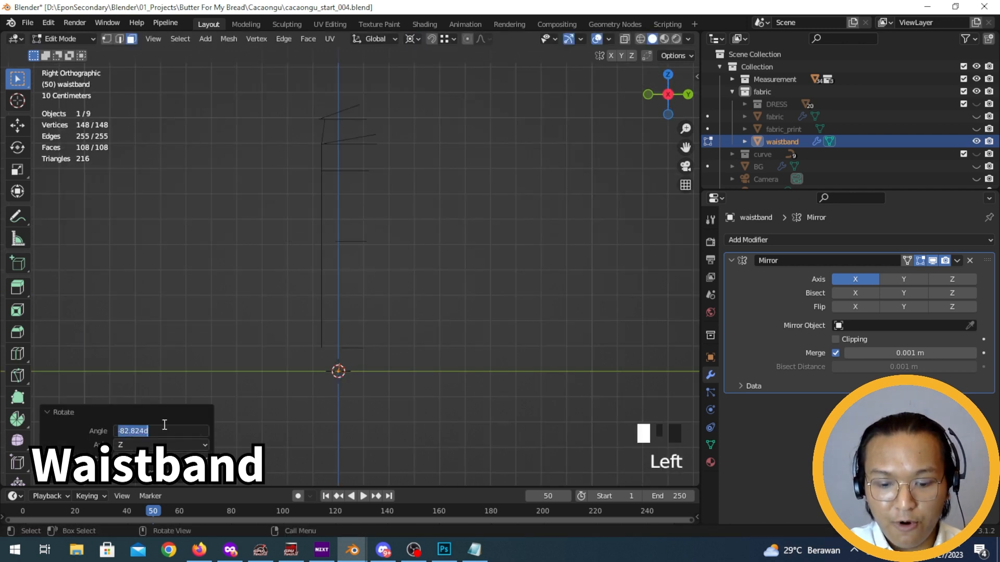
shift+middle_drag(346, 335, 477, 348)
key(Tab)
Snap the 3D cursor to the centre-back vertex of the trousers_angled_waist loop
scroll(371, 204, down, 3)
shift+middle_drag(371, 204, 314, 326)
scroll(312, 251, up, 3)
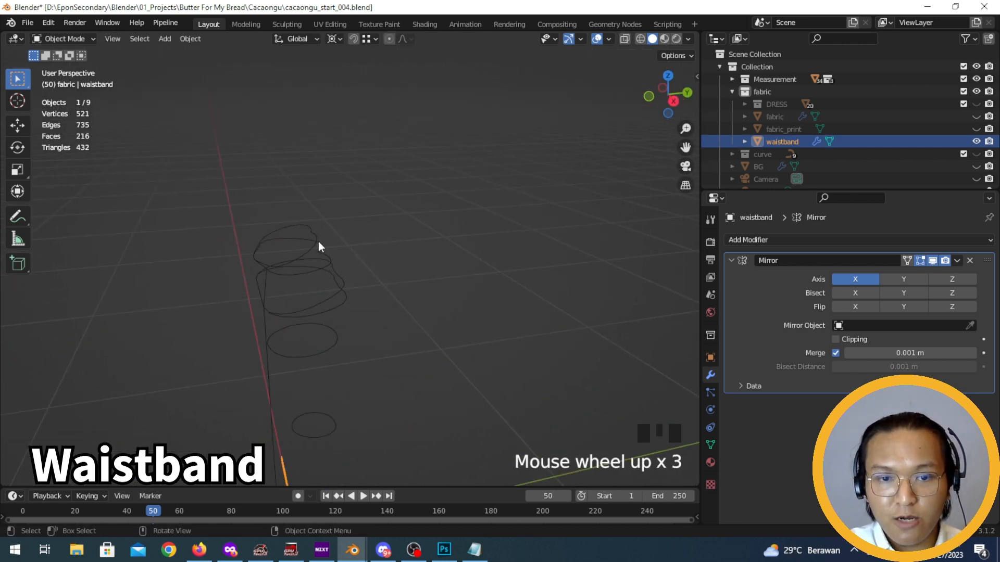
click(318, 241)
middle_drag(317, 239, 375, 268)
key(Tab)
scroll(334, 208, up, 3)
scroll(399, 287, up, 1)
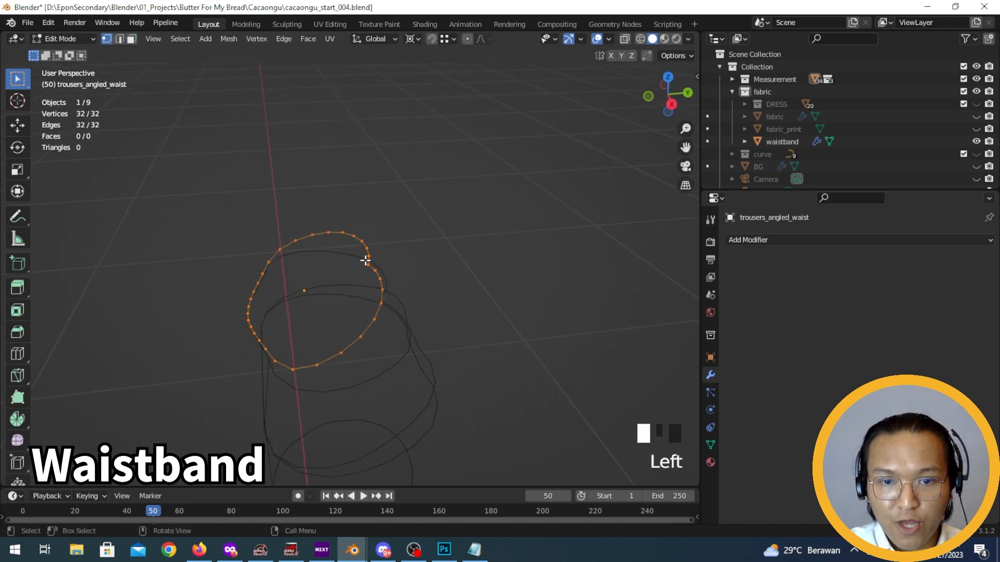
key(shift+s)
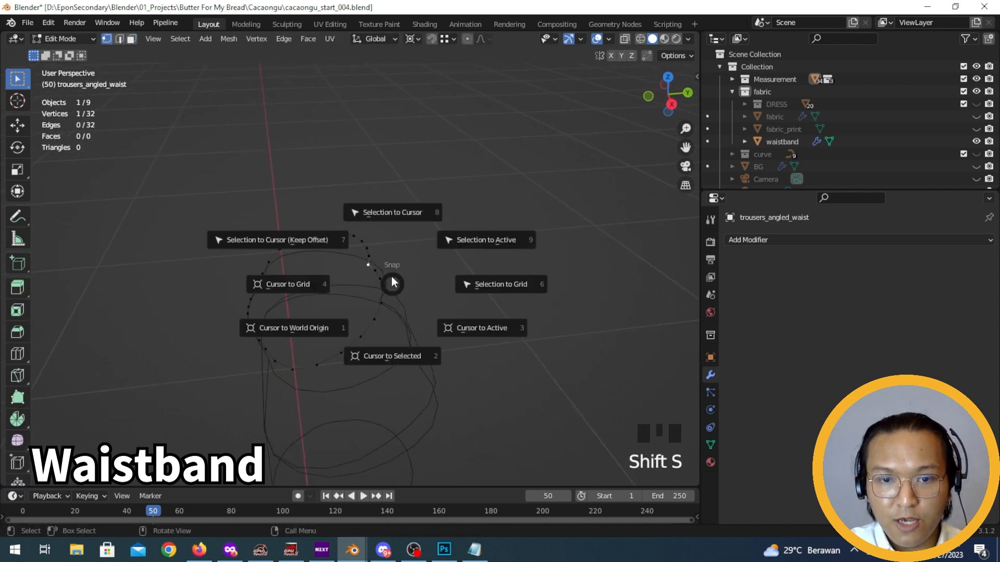
click(388, 342)
scroll(391, 332, down, 5)
key(Tab)
Snap the waistband object to the 3D cursor at the back of the waist
click(339, 424)
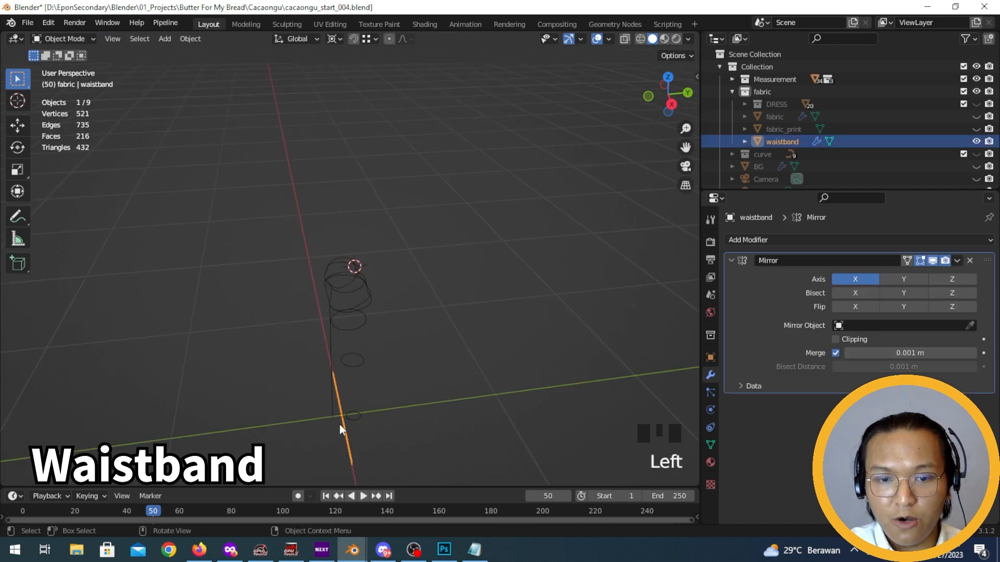
key(shift+s)
click(348, 347)
Tilt the waistband square to the angled waist loop, giving it the loop's X rotation of 20°
middle_drag(424, 326, 433, 288)
scroll(451, 331, up, 8)
shift+middle_drag(450, 328, 408, 148)
key(r)
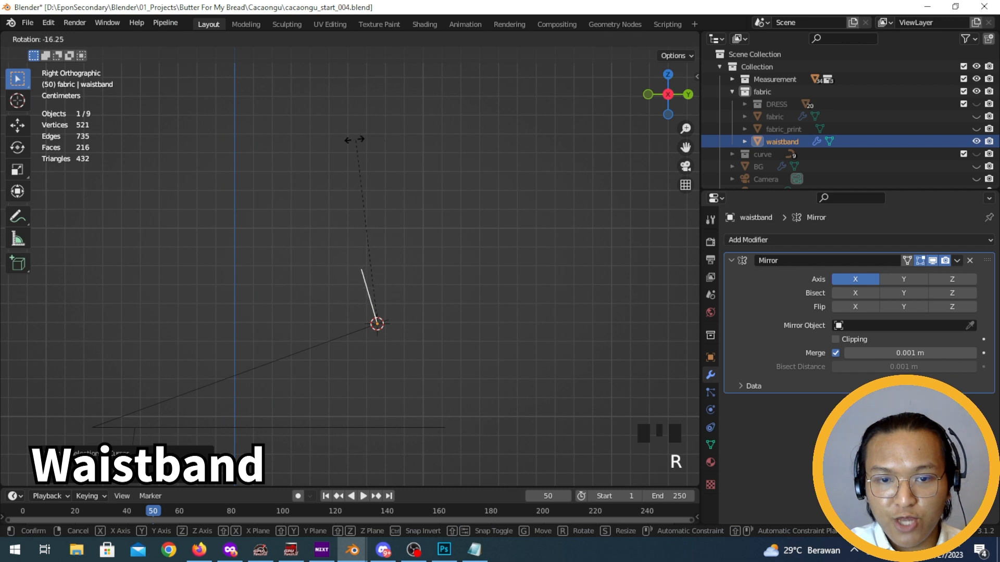
click(349, 160)
click(339, 343)
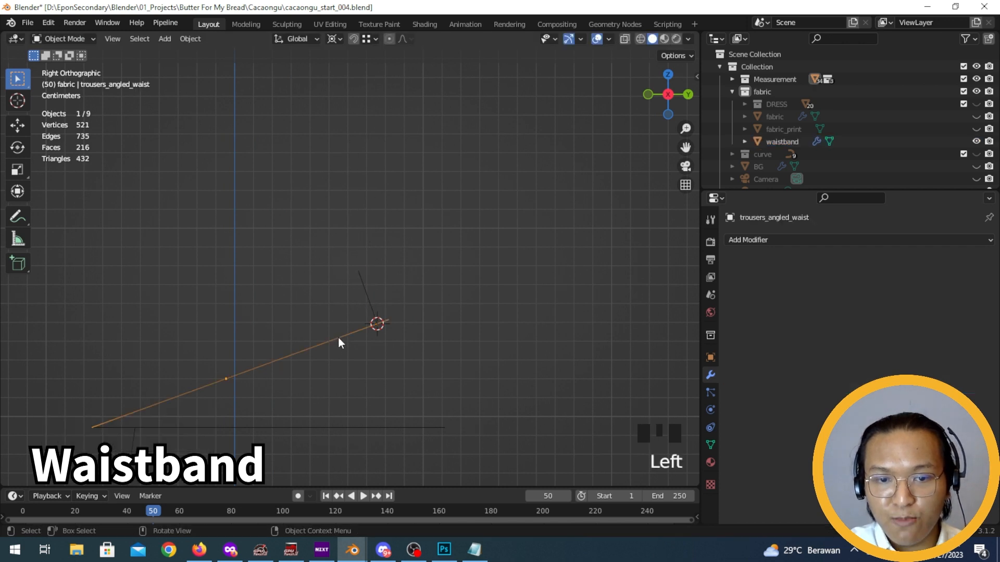
click(711, 358)
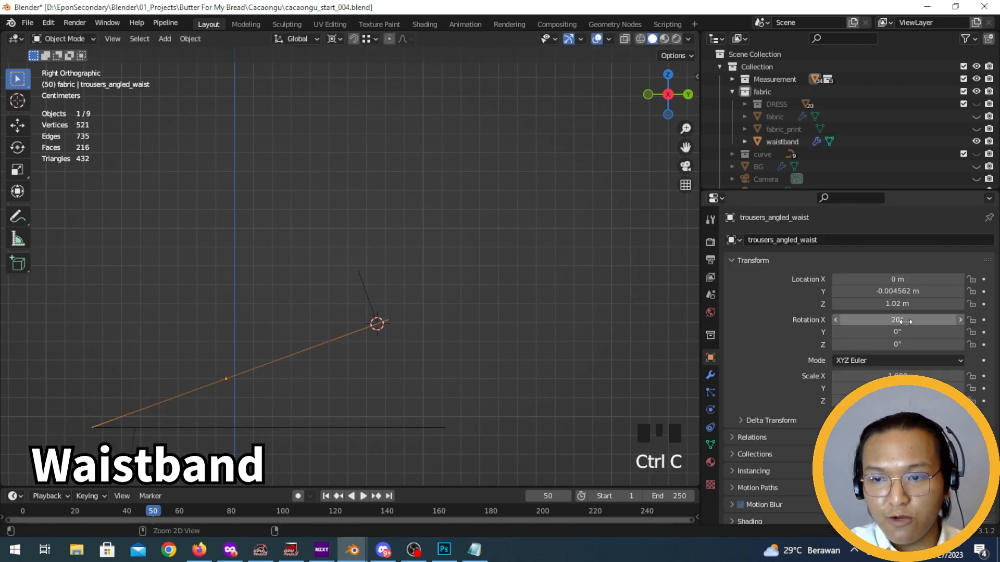
click(373, 296)
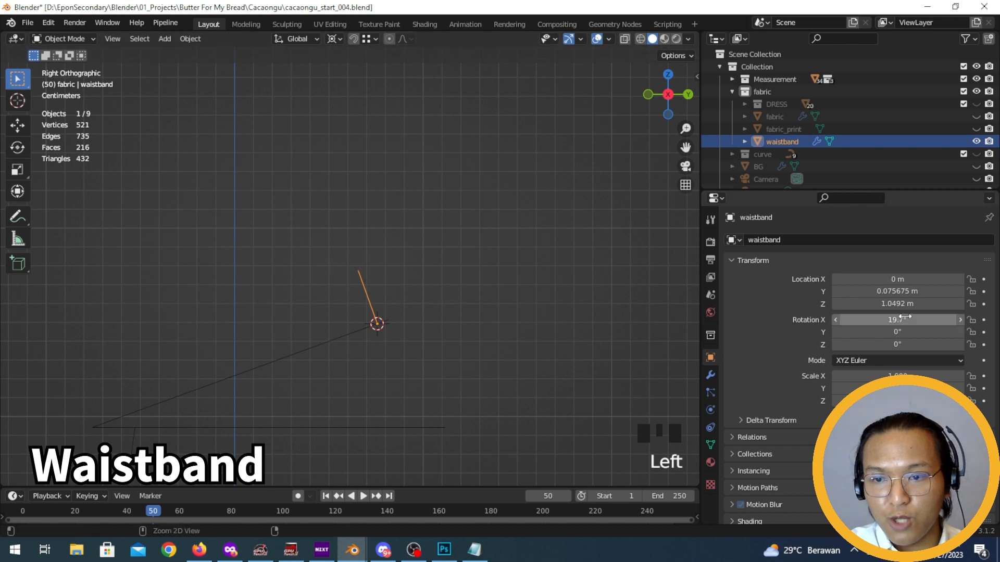
Unhide the body model and move the waistband 0.01 m along Y, away from the model's back
scroll(947, 123, down, 5)
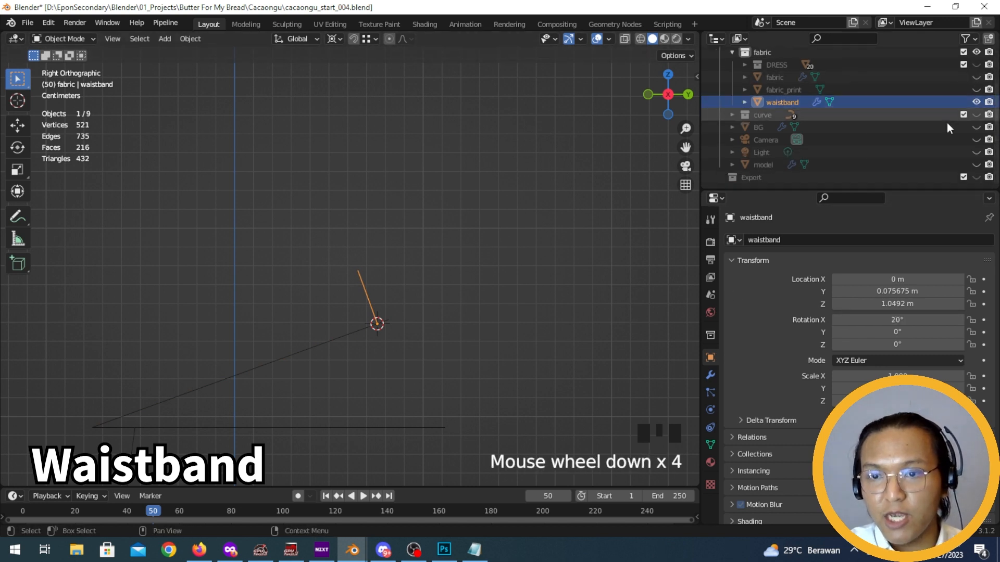
click(976, 165)
mouse_move(406, 292)
middle_down()
mouse_move(314, 313)
mouse_move(409, 299)
mouse_move(369, 324)
mouse_move(346, 327)
mouse_move(360, 286)
mouse_move(417, 288)
mouse_move(386, 316)
mouse_move(313, 317)
mouse_move(399, 300)
mouse_move(391, 349)
mouse_move(367, 349)
mouse_move(392, 361)
mouse_move(411, 335)
mouse_move(373, 328)
mouse_move(354, 368)
mouse_move(393, 297)
middle_up()
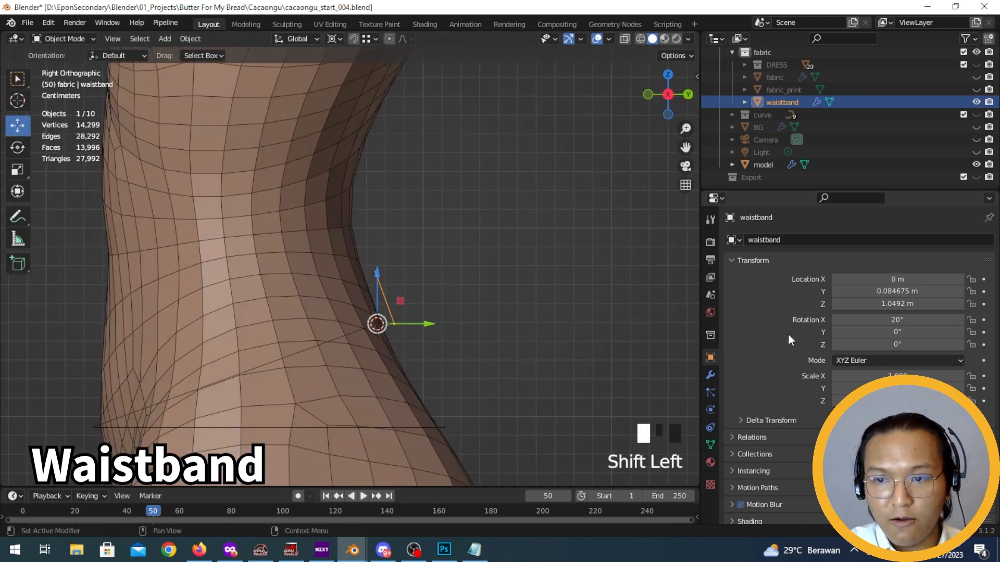
click(441, 313)
key(ctrl+z)
key(g)
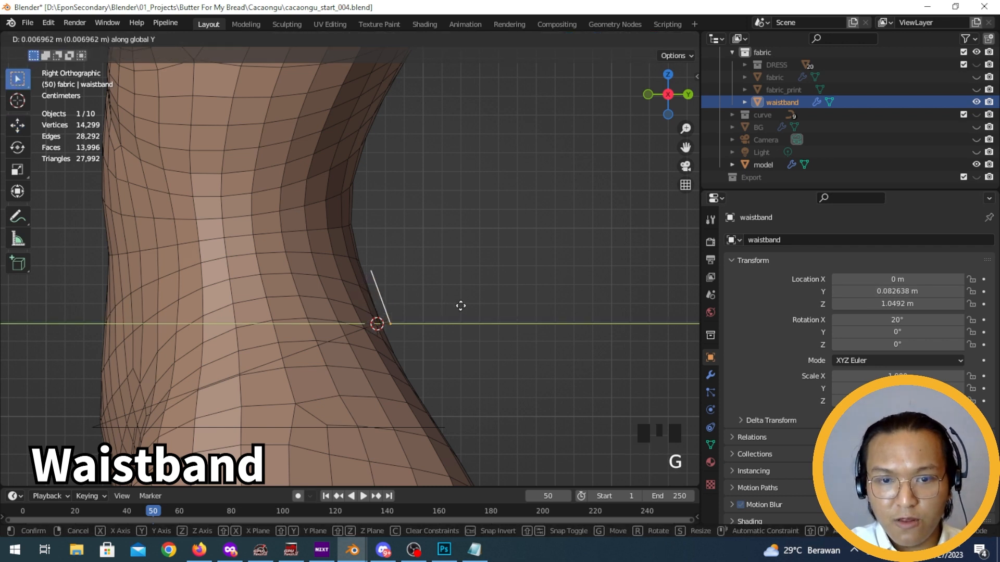
click(461, 306)
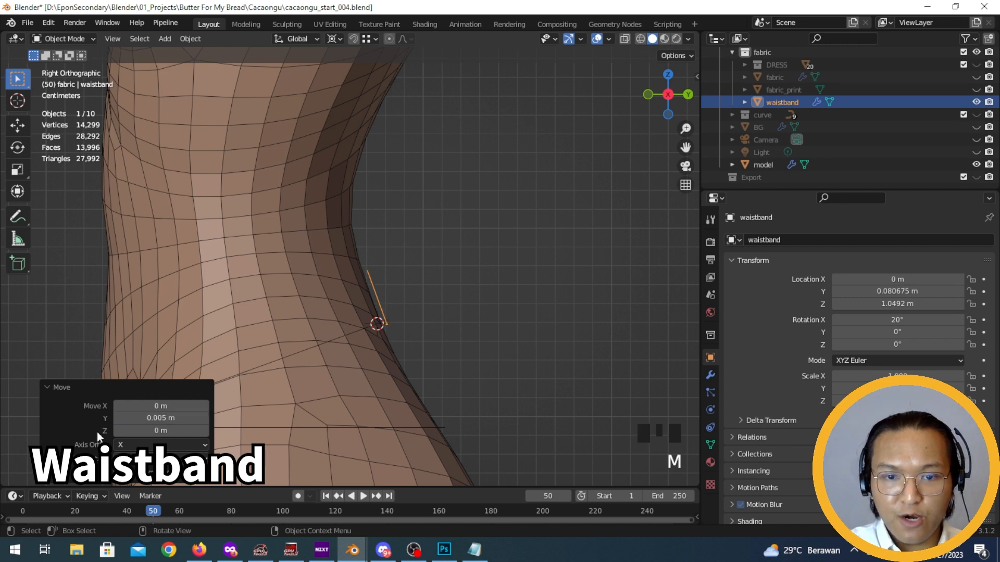
click(156, 418)
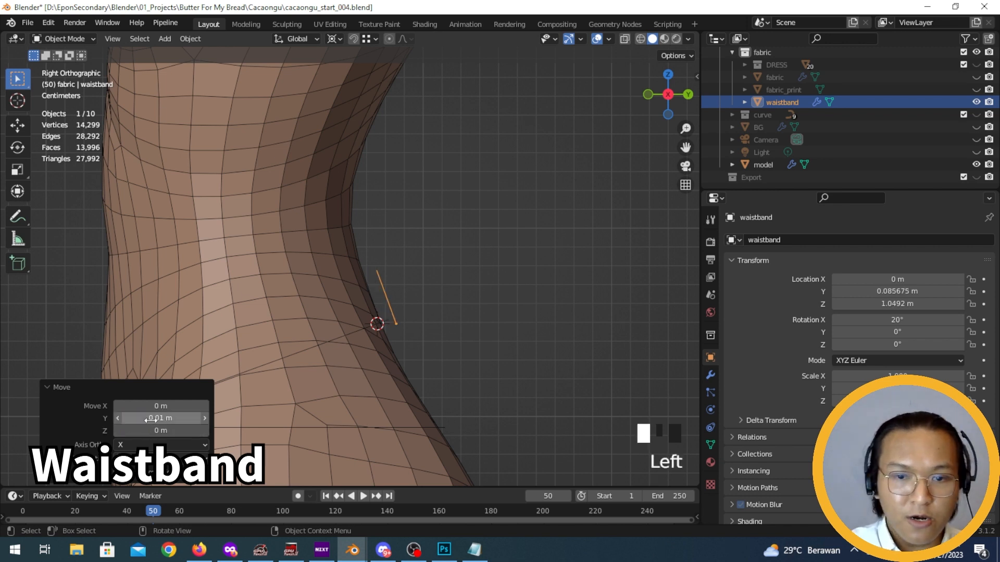
Select all waistband faces in mesh editing and set the transform orientation to Local
middle_drag(405, 326, 363, 324)
scroll(362, 323, down, 4)
key(Tab)
middle_drag(487, 377, 349, 384)
key(a)
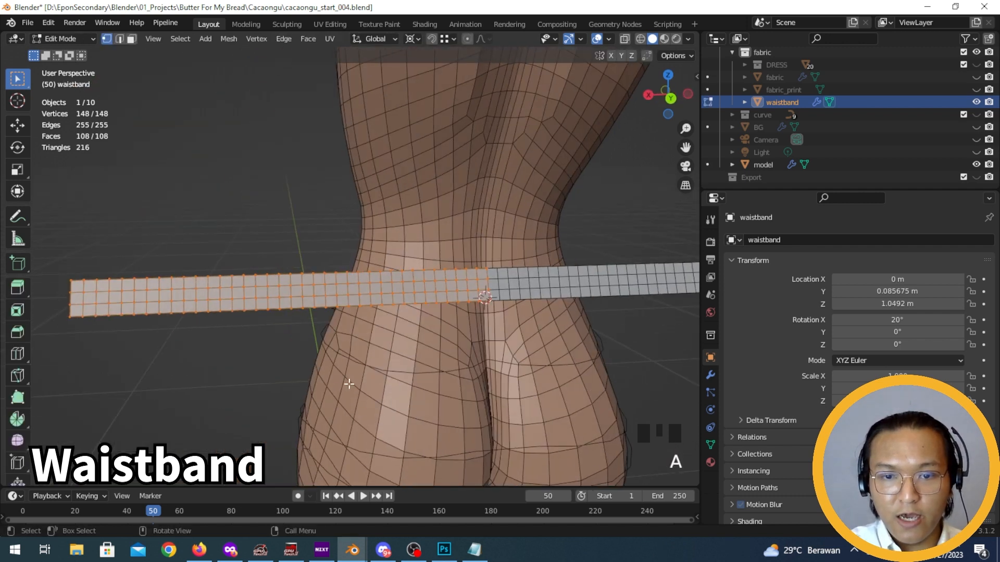
ctrl+middle_drag(512, 330, 341, 161)
click(376, 38)
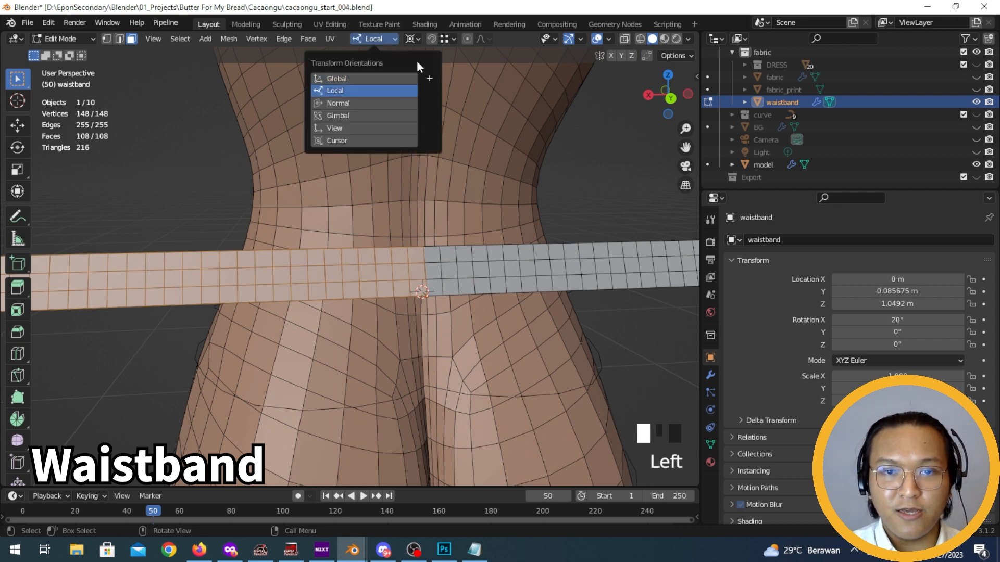
click(417, 40)
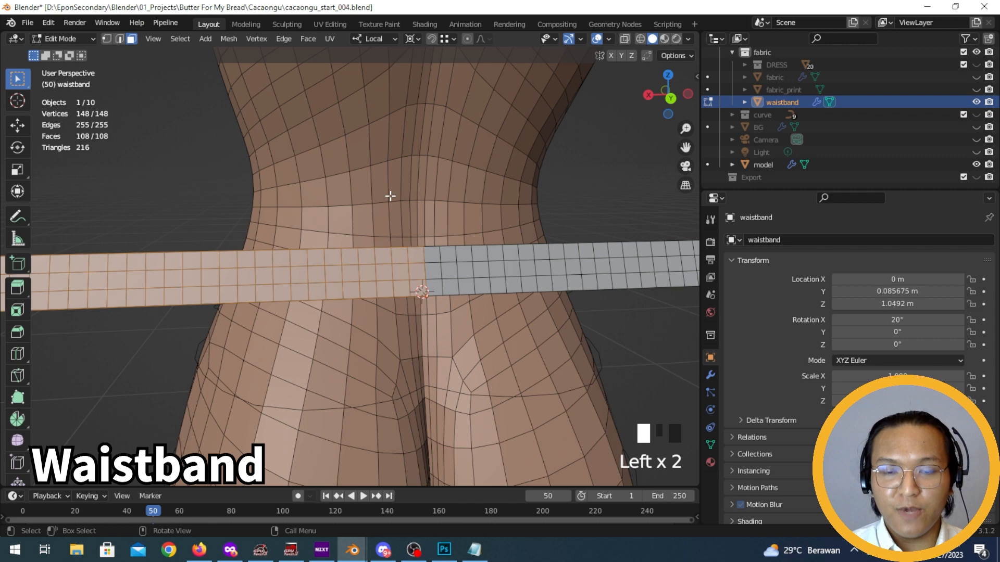
Try to rotate all waistband faces about the local Z axis around the current 3D cursor
middle_drag(390, 196, 571, 206)
ctrl+middle_drag(491, 190, 310, 256)
middle_drag(443, 246, 521, 210)
key(r)
right_click(499, 227)
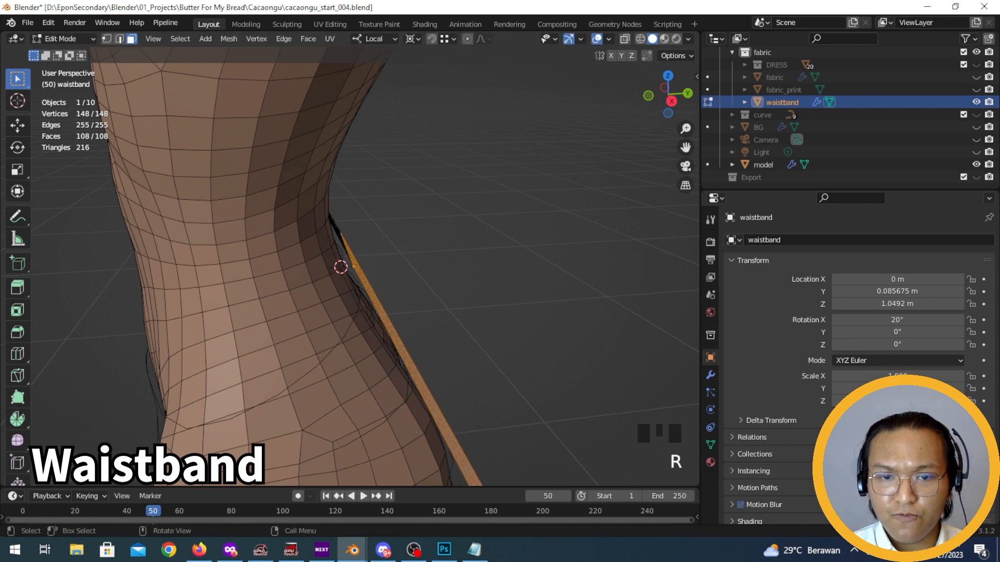
key(r)
key(z)
key(z)
click(499, 232)
middle_drag(499, 232, 418, 255)
alt+shift+click(406, 270)
Leave mesh editing and snap the 3D cursor to the waistband's origin
key(Tab)
key(shift+s)
click(410, 326)
middle_drag(424, 292, 405, 283)
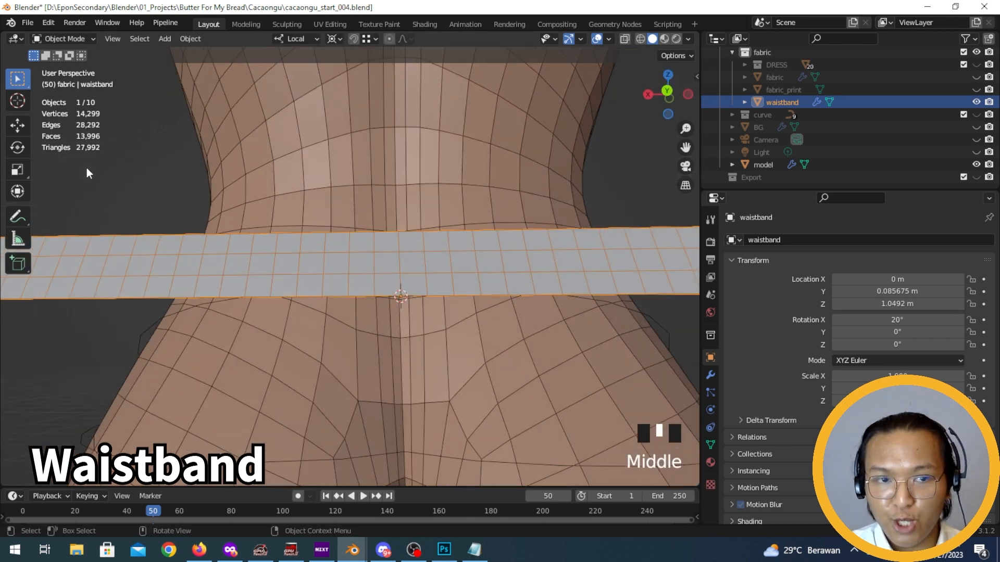
Rotate all waistband faces slightly toward the body about the local Z axis, pivoting on the centre back
key(Tab)
key(a)
middle_drag(409, 267, 524, 237)
key(r)
key(z)
click(517, 235)
middle_drag(466, 250, 404, 268)
Rotate the waistband faces beyond the first column from the centre by -3.04° about local Z, pivoting on that column's outer lower corner
alt+shift+click(398, 292)
click(383, 290)
key(ctrl+z)
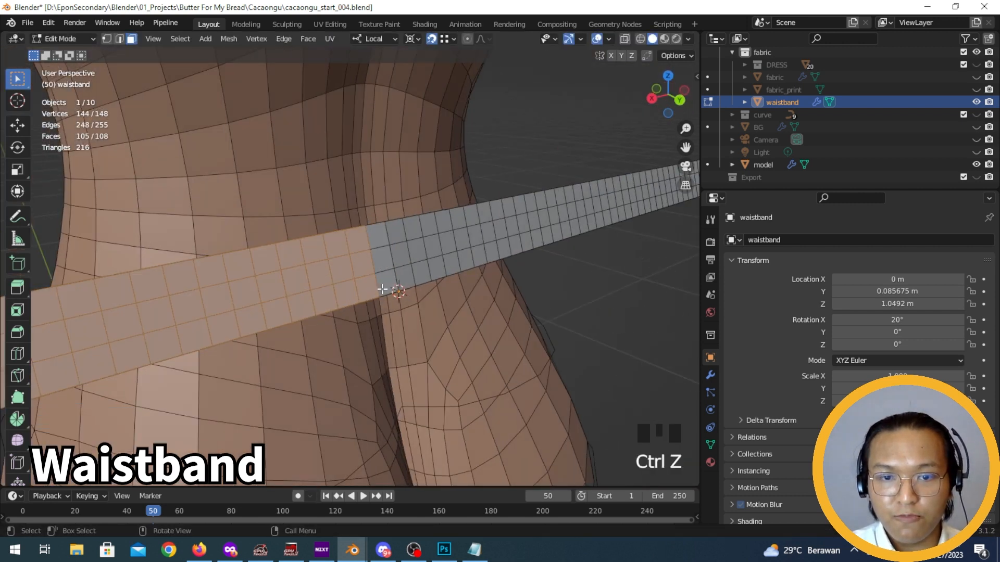
drag(372, 297, 375, 295)
middle_drag(375, 295, 478, 285)
key(r)
key(x)
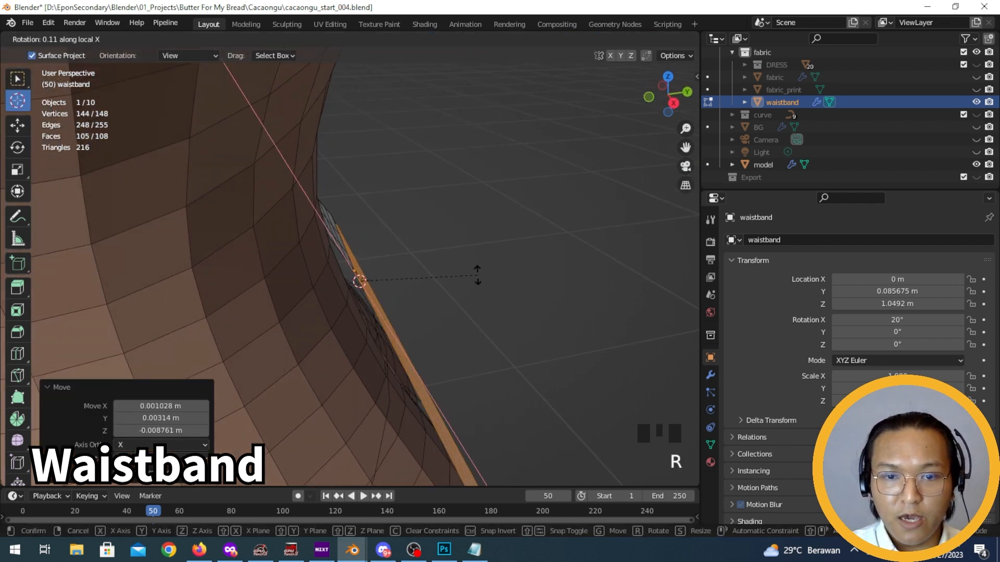
right_click(476, 277)
key(r)
key(z)
click(475, 280)
Rotate the waistband faces beyond the second column toward the body, pivoting on that column's outer lower corner
middle_drag(475, 279, 310, 274)
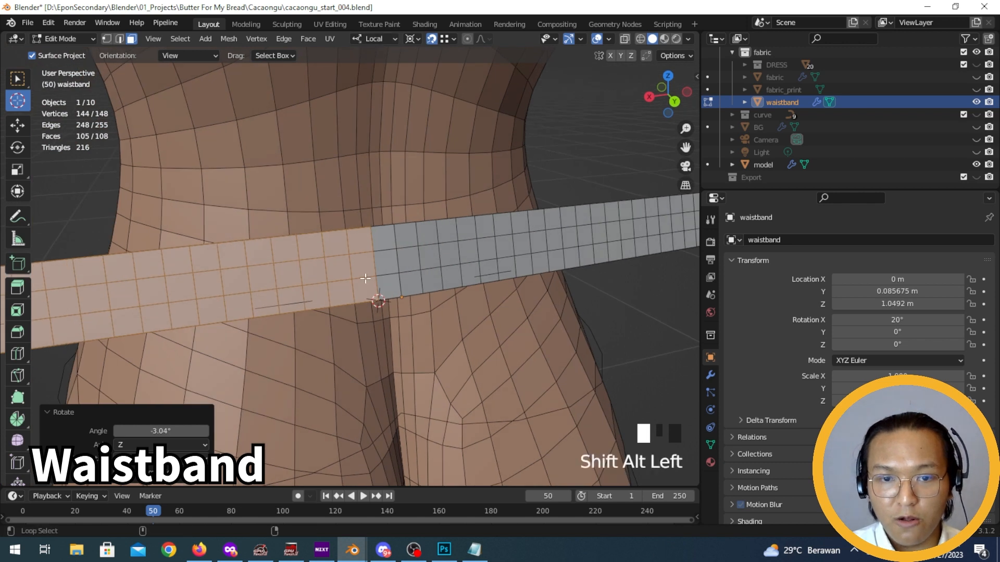
key(ctrl+z)
mouse_move(363, 289)
middle_down()
mouse_move(491, 301)
mouse_move(515, 272)
mouse_move(353, 289)
middle_up()
key(r)
click(496, 274)
Bend the waistband at its third and fourth columns, rotating the faces beyond each one around its outer lower corner
alt+shift+click(343, 284)
drag(335, 295, 334, 303)
middle_drag(334, 303, 400, 218)
key(r)
click(538, 227)
alt+shift+click(399, 212)
drag(394, 228, 395, 235)
mouse_move(394, 235)
middle_down()
mouse_move(533, 229)
mouse_move(381, 226)
middle_up()
key(r)
click(509, 236)
Rotate the waistband faces beyond the fifth column about local Z, pivoting on that column's outer lower corner
alt+shift+click(372, 214)
drag(360, 229, 365, 239)
middle_drag(433, 226, 368, 224)
key(r)
key(z)
click(515, 223)
Bend the waistband at its sixth and seventh columns, rotating the faces beyond each one around its outer lower corner
alt+shift+click(346, 224)
drag(346, 230, 353, 243)
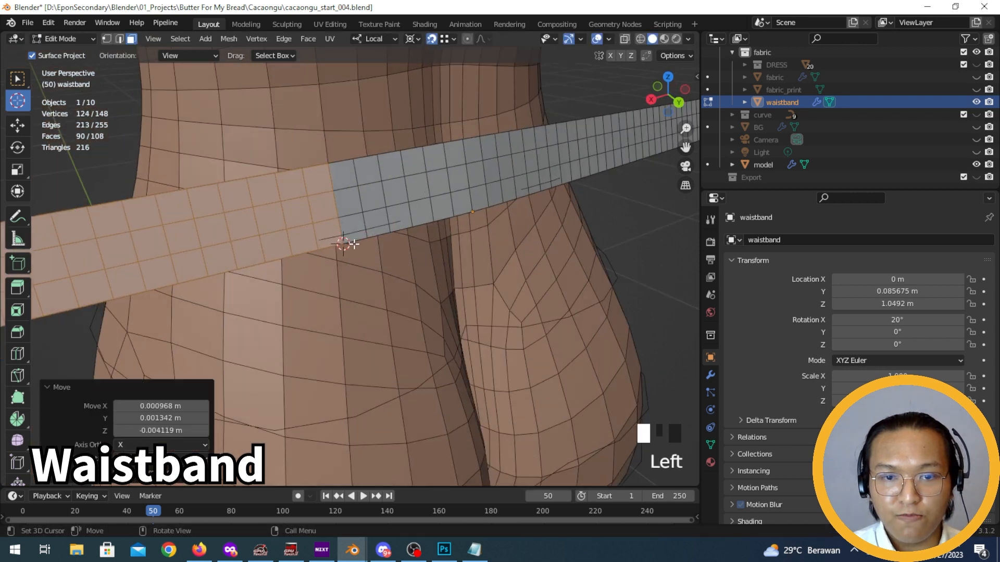
middle_drag(353, 243, 334, 231)
key(r)
click(534, 236)
alt+shift+click(317, 224)
drag(315, 233, 323, 244)
middle_drag(323, 245, 342, 257)
key(r)
click(480, 245)
Bend the waistband at its eighth and ninth columns, pivoting the faces beyond each one on its outer lower corner
alt+shift+click(338, 258)
drag(340, 267, 347, 283)
mouse_move(347, 282)
middle_down()
mouse_move(478, 241)
mouse_move(339, 271)
middle_up()
key(r)
click(466, 255)
alt+shift+click(336, 274)
drag(337, 274, 332, 285)
middle_drag(332, 285, 351, 223)
key(r)
click(442, 269)
Bend the waistband at its tenth and eleventh columns, rotating the faces beyond each one toward the body around its outer lower corner
alt+shift+click(348, 221)
drag(346, 230, 353, 258)
middle_drag(425, 240, 405, 232)
key(r)
click(464, 239)
alt+shift+click(351, 232)
drag(348, 249, 355, 266)
mouse_move(360, 264)
middle_down()
mouse_move(453, 252)
mouse_move(350, 249)
middle_up()
key(r)
key(z)
click(460, 249)
Rotate the waistband faces beyond the twelfth column about local Z, pivoting on that column's outer lower corner
shift+middle_drag(406, 261, 515, 232)
alt+shift+click(436, 209)
drag(411, 223, 422, 240)
middle_drag(464, 230, 426, 256)
key(r)
key(z)
click(521, 232)
Rotate the waistband faces beyond the thirteenth column about local Z, pivoting on that column's outer lower corner
alt+shift+click(416, 253)
drag(407, 287, 407, 292)
middle_drag(408, 290, 415, 233)
key(r)
key(z)
click(526, 224)
Bend the waistband around the side of the hip at its fourteenth and fifteenth columns, pivoting on each column's outer lower corner
alt+shift+click(398, 250)
drag(379, 289, 385, 291)
middle_drag(390, 279, 514, 264)
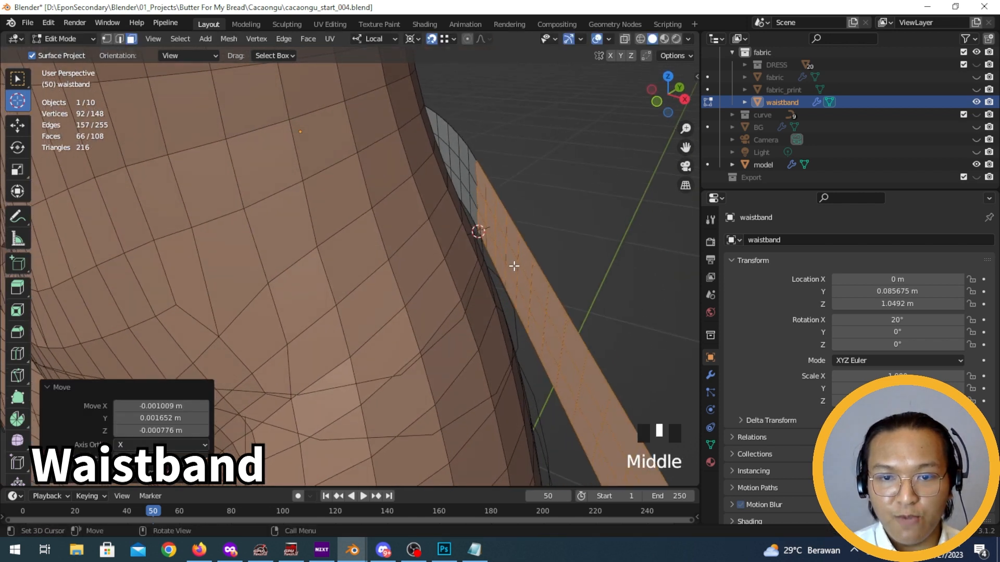
key(r)
click(521, 225)
middle_drag(521, 225, 416, 242)
alt+shift+click(407, 269)
drag(394, 301, 399, 306)
middle_drag(460, 287, 458, 246)
key(r)
key(z)
click(531, 234)
Bend the waistband at its sixteenth and seventeenth columns, rotating the faces beyond each one about local Z toward the body
alt+shift+click(424, 295)
key(r)
key(z)
click(533, 226)
alt+shift+click(462, 268)
drag(455, 285, 451, 290)
middle_drag(451, 290, 404, 296)
key(r)
key(z)
click(513, 254)
Bend the waistband at its eighteenth and nineteenth columns, rotating the faces beyond each one around its outer lower corner
drag(403, 297, 380, 330)
middle_drag(380, 330, 478, 237)
key(r)
click(555, 308)
alt+shift+click(421, 206)
drag(416, 234, 412, 242)
middle_drag(413, 243, 513, 263)
key(r)
click(517, 271)
Rotate the waistband faces beyond the twentieth column about local Z, pivoting on that column's outer lower corner
alt+shift+click(442, 226)
drag(439, 256, 435, 268)
middle_drag(435, 267, 518, 312)
key(r)
key(z)
click(568, 292)
Rotate the waistband faces beyond the twenty-first column about local Z, pivoting on that column's outer lower corner
middle_drag(567, 290, 485, 253)
alt+shift+click(431, 251)
drag(415, 278, 420, 285)
middle_drag(437, 282, 473, 242)
key(r)
key(z)
click(521, 284)
Rotate the waistband faces beyond the twenty-second column by -15.3° about Z, pivoting on that column's outer lower corner
alt+shift+click(443, 229)
drag(433, 252, 440, 260)
middle_drag(440, 260, 388, 228)
key(r)
key(z)
right_click(562, 294)
key(r)
key(z)
click(495, 301)
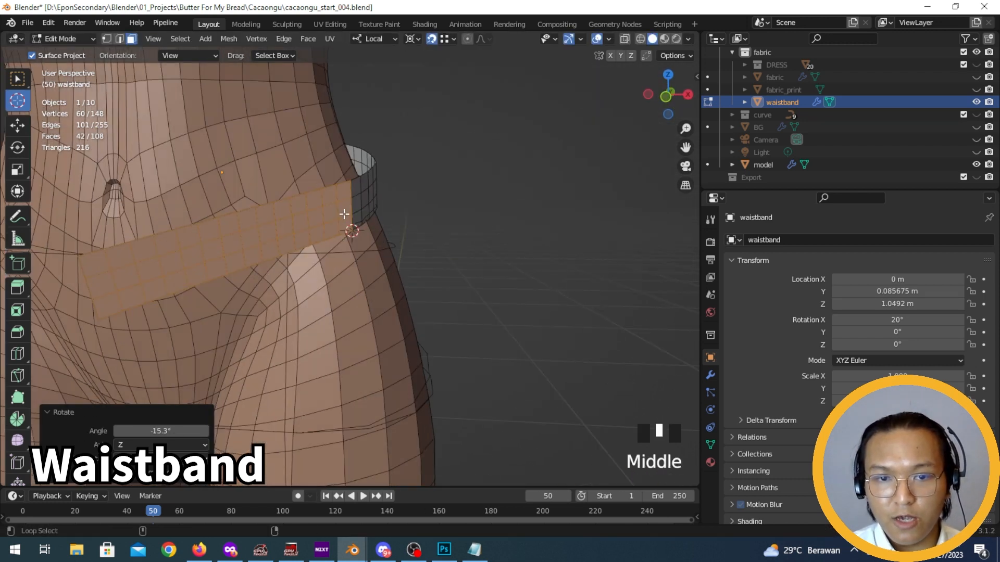
Rotate the waistband faces beyond the twenty-third column about local Z toward the front of the body, pivoting on its outer lower corner
alt+shift+click(343, 213)
drag(350, 223, 340, 236)
mouse_move(339, 235)
middle_down()
mouse_move(500, 292)
mouse_move(346, 222)
middle_up()
key(r)
key(z)
click(477, 290)
Rotate the waistband faces beyond the twenty-fourth column by -7.87° about Z, pivoting on that column's outer lower corner
alt+shift+click(339, 235)
click(329, 233)
middle_drag(329, 234, 568, 288)
key(r)
key(z)
key(z)
click(473, 279)
Check the wrapped waistband from the front and return it to Object Mode
middle_drag(442, 298, 271, 213)
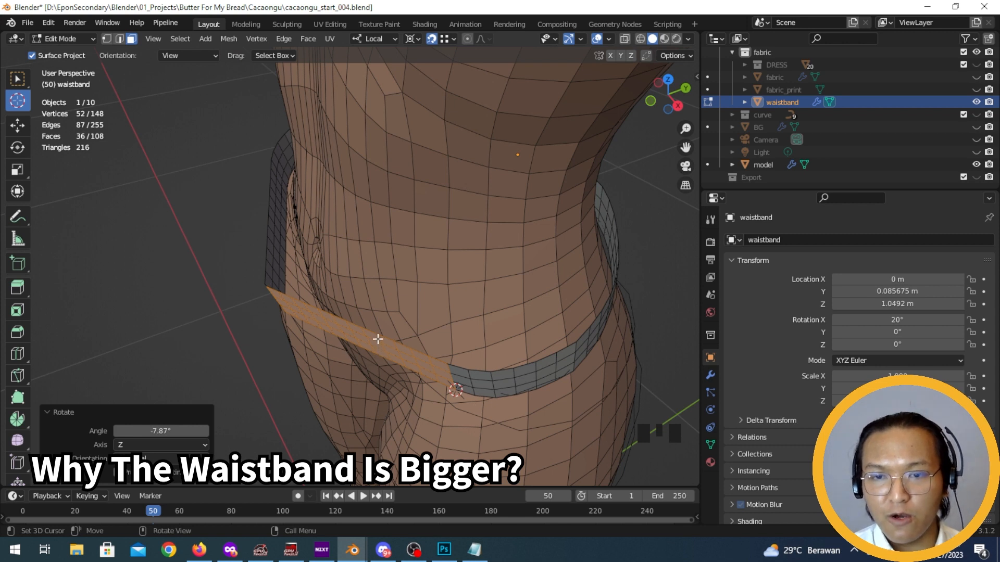
key(3)
middle_drag(486, 310, 593, 275)
alt+click(503, 291)
middle_drag(328, 275, 478, 281)
key(Tab)
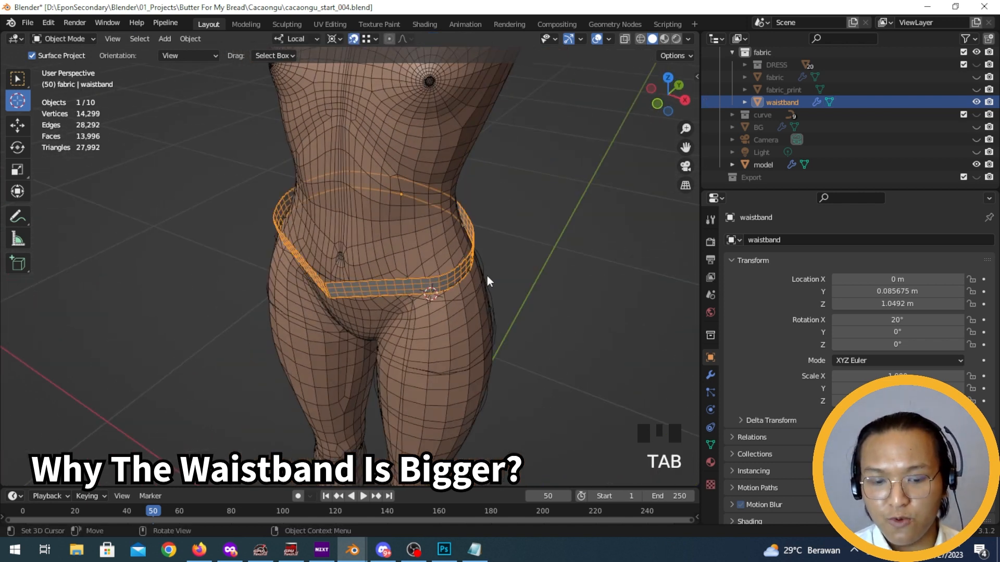
Check the total measured length of the trousers_angled_waist loop with the waistband hidden, and show the waistband again
click(976, 102)
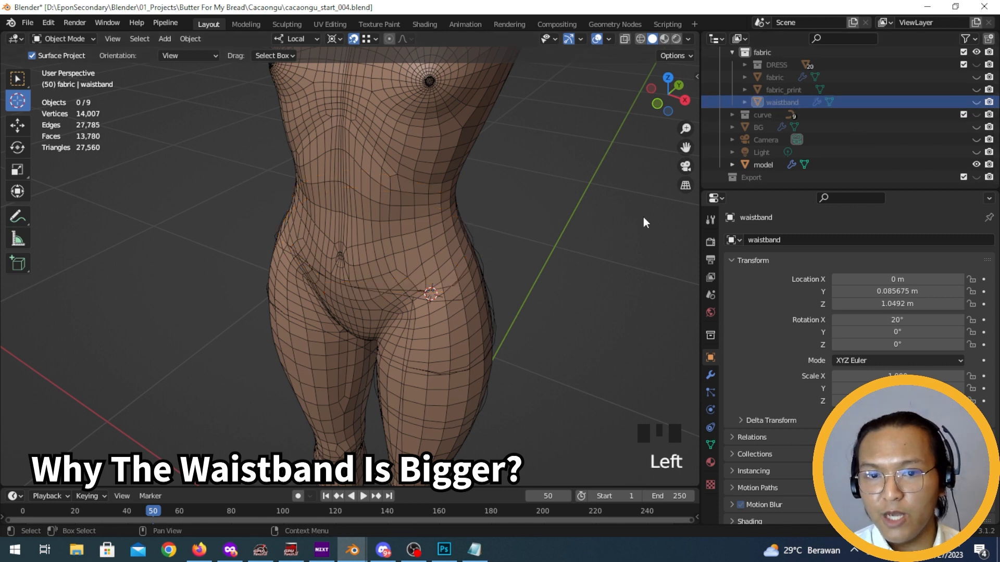
click(461, 276)
click(26, 79)
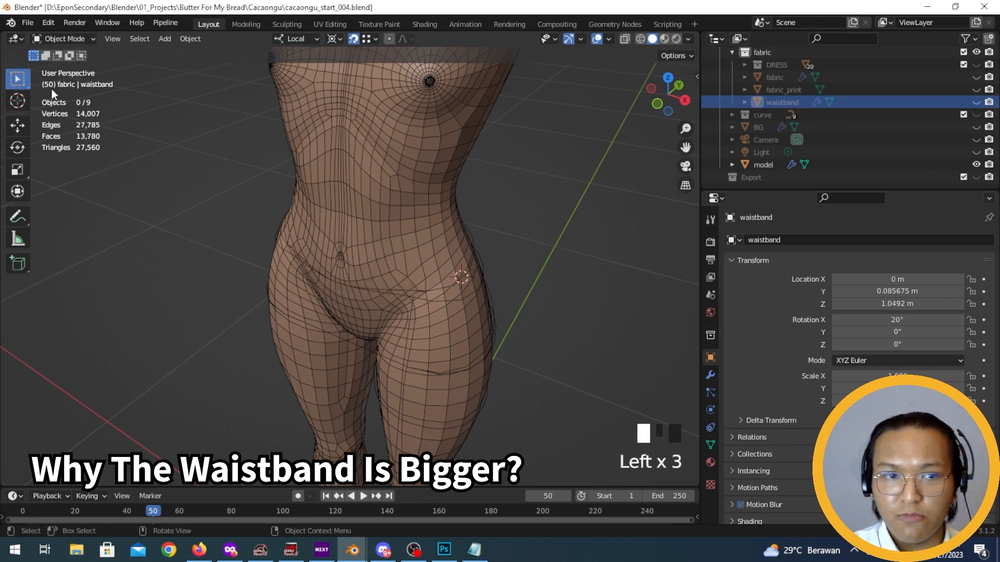
click(471, 269)
key(n)
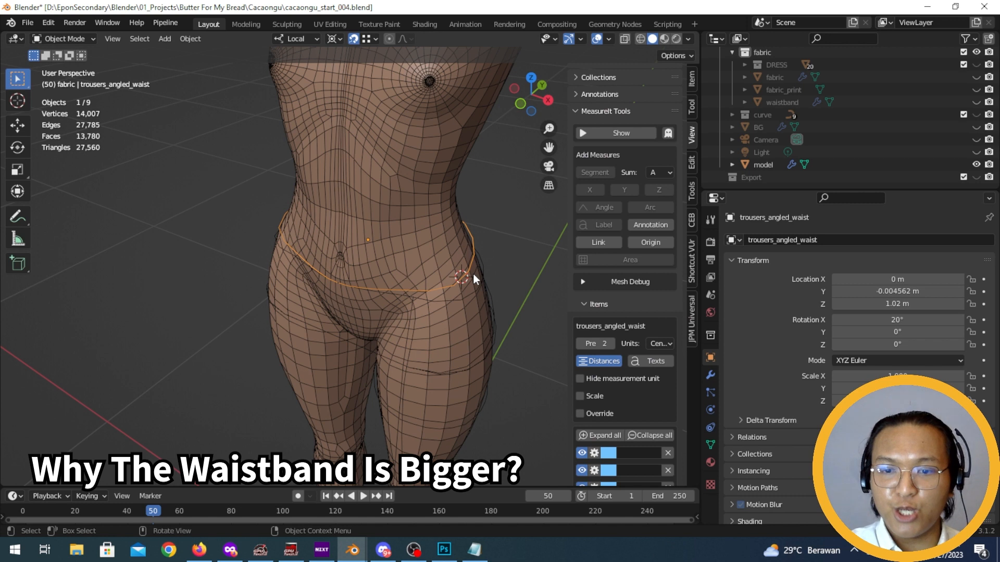
scroll(651, 305, down, 10)
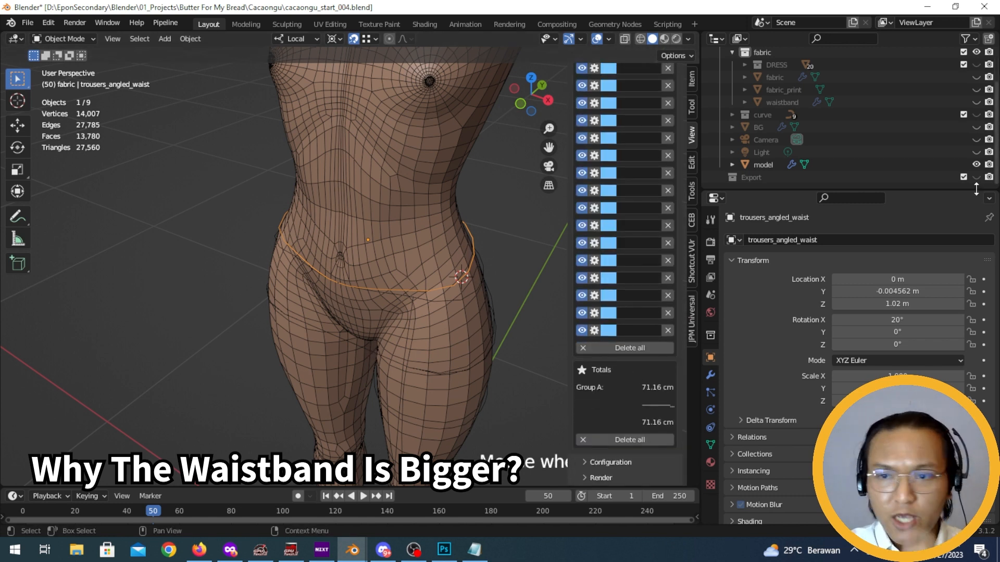
click(977, 102)
middle_drag(437, 325, 370, 383)
Switch to Photoshop and sketch a tilted four-sided hip block freehand on a blank new layer
click(444, 550)
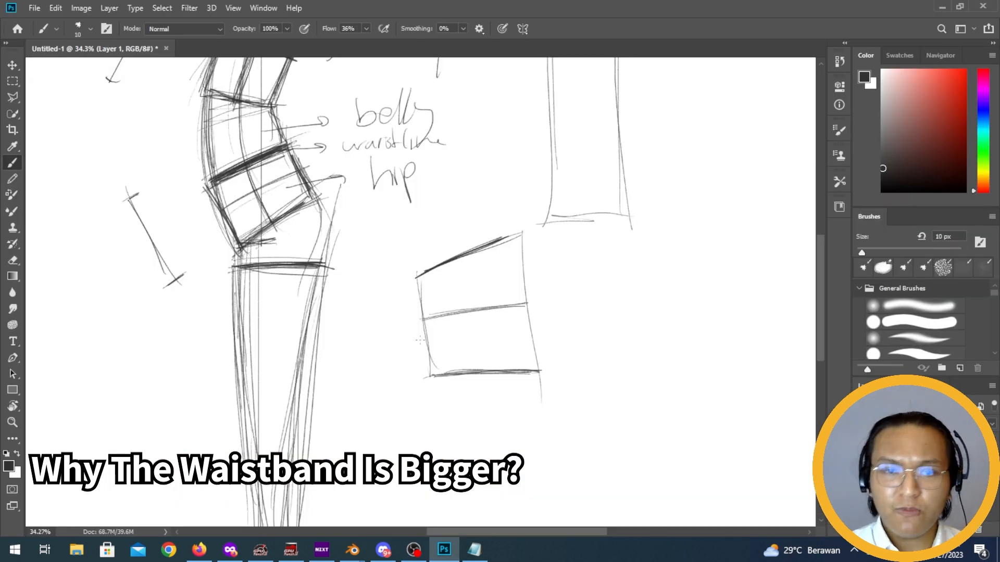
ctrl+drag(624, 286, 565, 319)
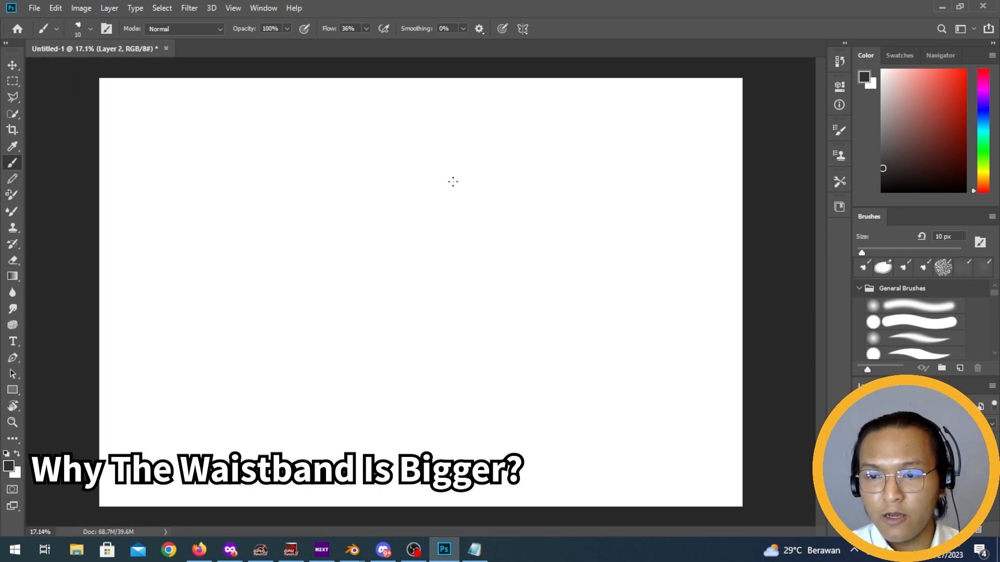
drag(389, 237, 475, 195)
drag(366, 251, 414, 348)
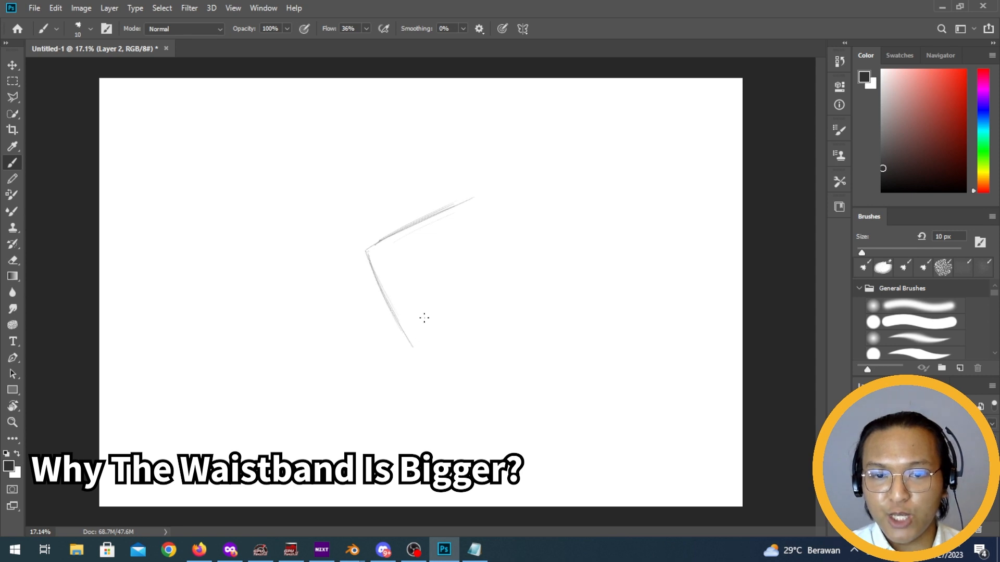
drag(498, 260, 503, 255)
drag(421, 335, 510, 253)
drag(482, 197, 509, 268)
drag(479, 197, 500, 261)
drag(357, 247, 414, 348)
drag(367, 263, 417, 358)
drag(517, 246, 413, 348)
Draw the curved back line rising from the hip block's upper rear corner and darken the block's outline
drag(467, 198, 472, 99)
drag(475, 203, 459, 141)
drag(474, 96, 468, 201)
drag(371, 265, 498, 190)
mouse_move(365, 259)
mouse_down()
mouse_move(466, 202)
mouse_move(357, 262)
mouse_up()
mouse_move(484, 194)
mouse_down()
mouse_move(367, 261)
mouse_move(508, 263)
mouse_up()
drag(467, 195, 504, 259)
drag(402, 366, 513, 261)
mouse_move(510, 255)
mouse_down()
mouse_move(407, 364)
mouse_move(365, 257)
mouse_up()
mouse_move(487, 194)
mouse_down()
mouse_move(365, 256)
mouse_move(373, 253)
mouse_up()
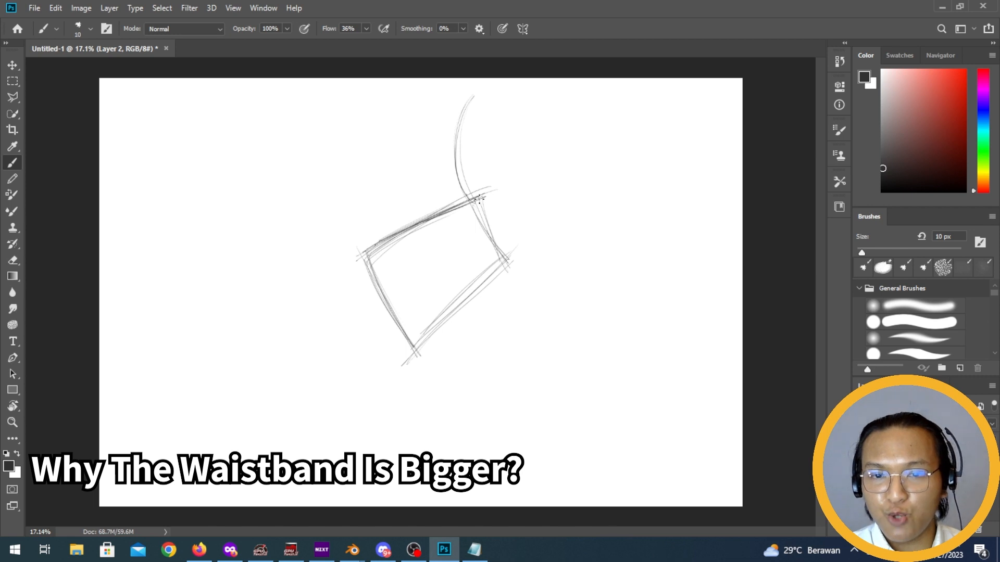
drag(426, 218, 377, 250)
drag(474, 207, 503, 251)
Set up another blank layer and sketch an arched waistline with a straight slanted line joining its ends
click(862, 460)
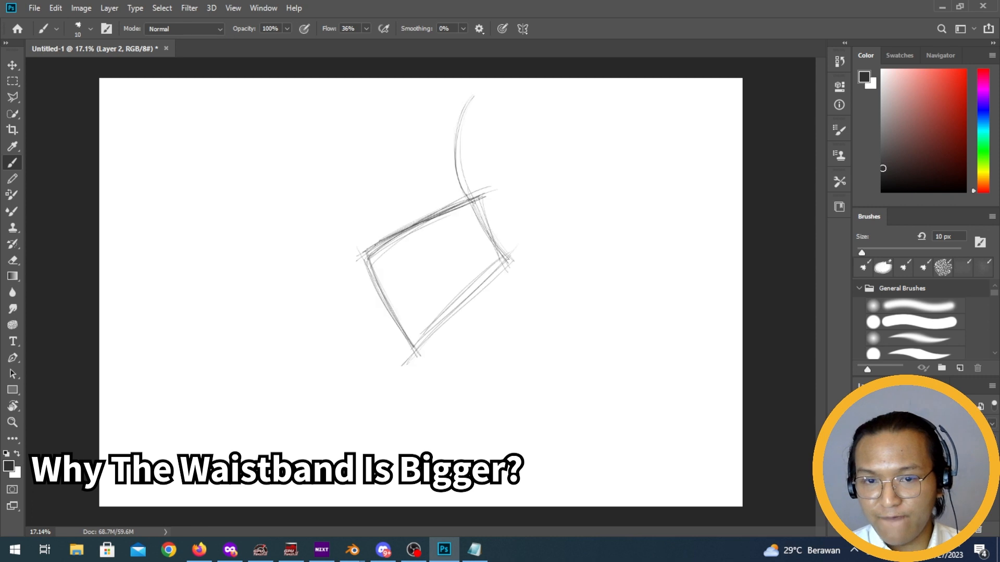
click(863, 460)
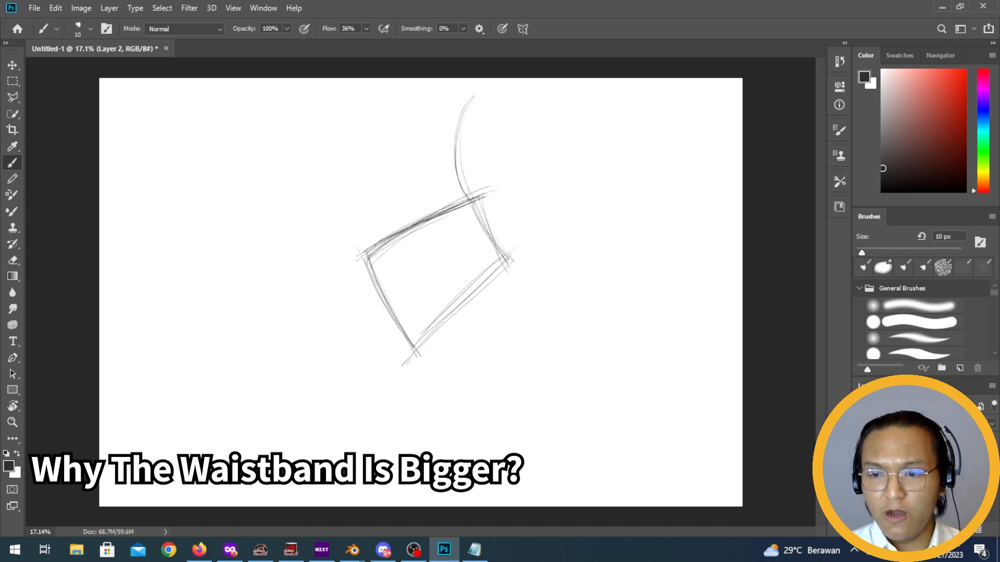
click(862, 460)
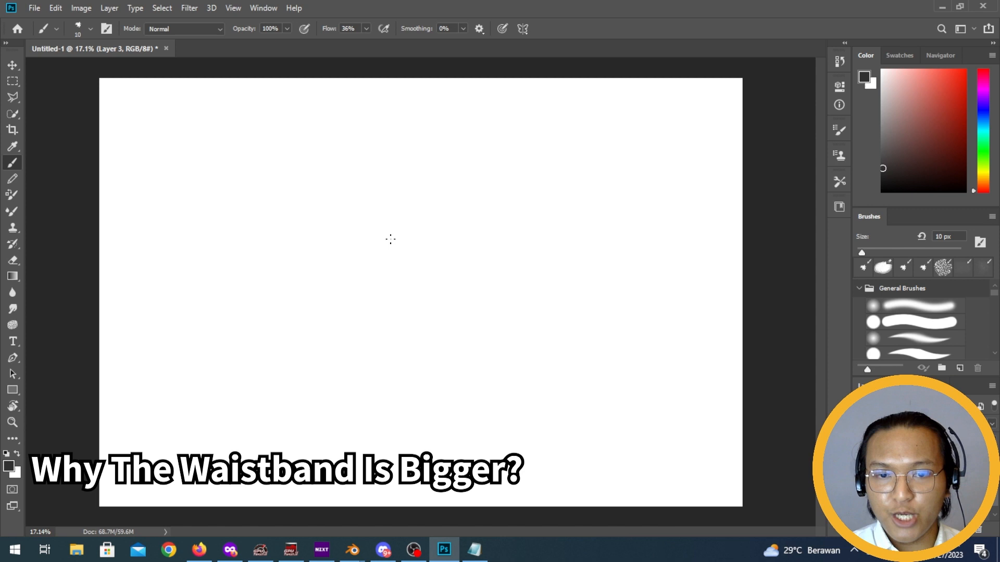
mouse_move(327, 284)
mouse_down()
mouse_move(437, 206)
mouse_move(453, 209)
mouse_up()
drag(346, 259, 473, 216)
drag(386, 230, 485, 220)
drag(335, 274, 384, 231)
mouse_move(331, 295)
mouse_down()
mouse_move(491, 218)
mouse_move(418, 243)
mouse_up()
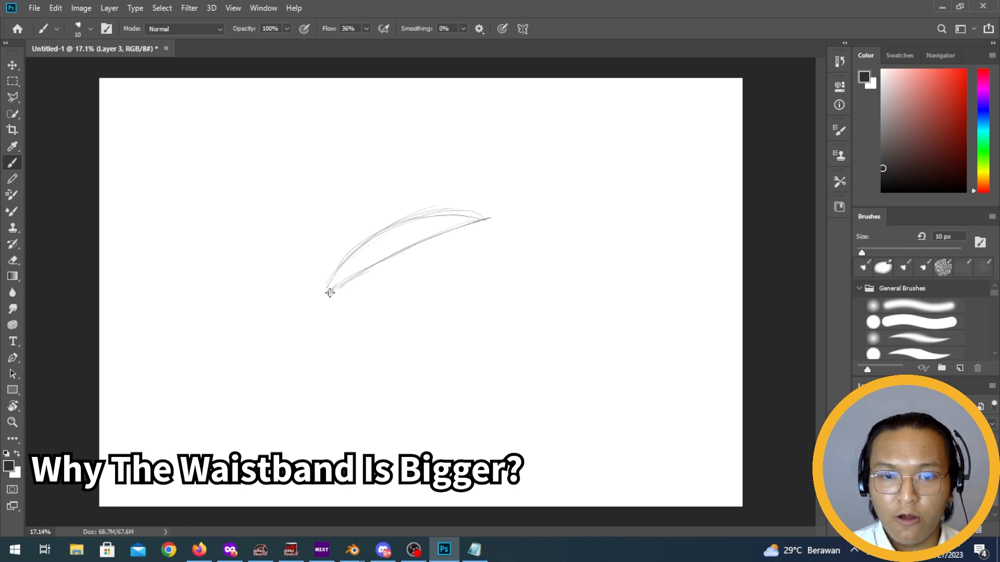
Mark the shared endpoints and darken both the straight line and the arch above it
drag(334, 290, 466, 233)
drag(339, 289, 486, 223)
drag(414, 253, 497, 214)
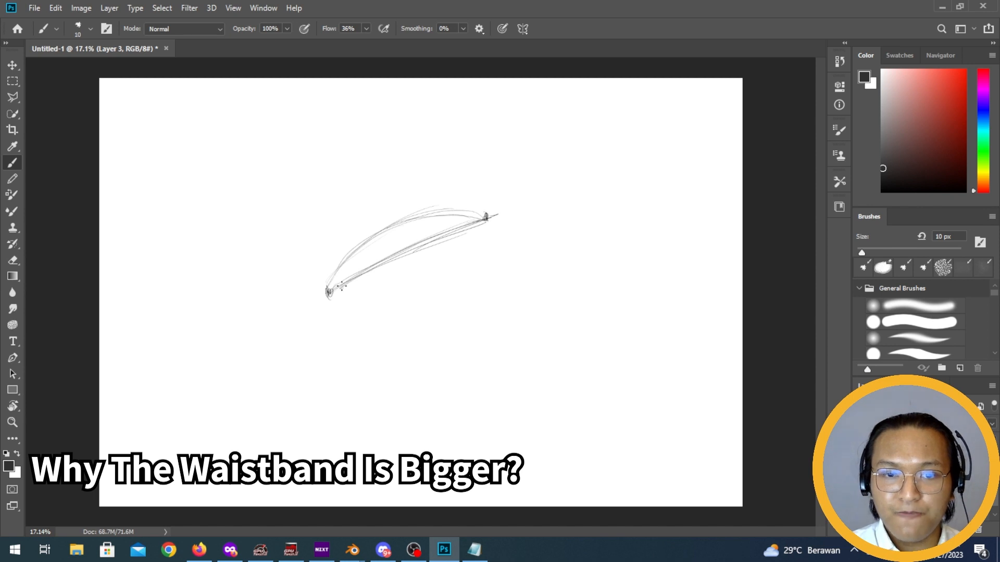
drag(336, 288, 452, 230)
drag(342, 284, 486, 219)
mouse_move(462, 227)
mouse_down()
mouse_move(372, 266)
mouse_move(500, 209)
mouse_move(319, 296)
mouse_move(390, 223)
mouse_up()
drag(327, 289, 388, 228)
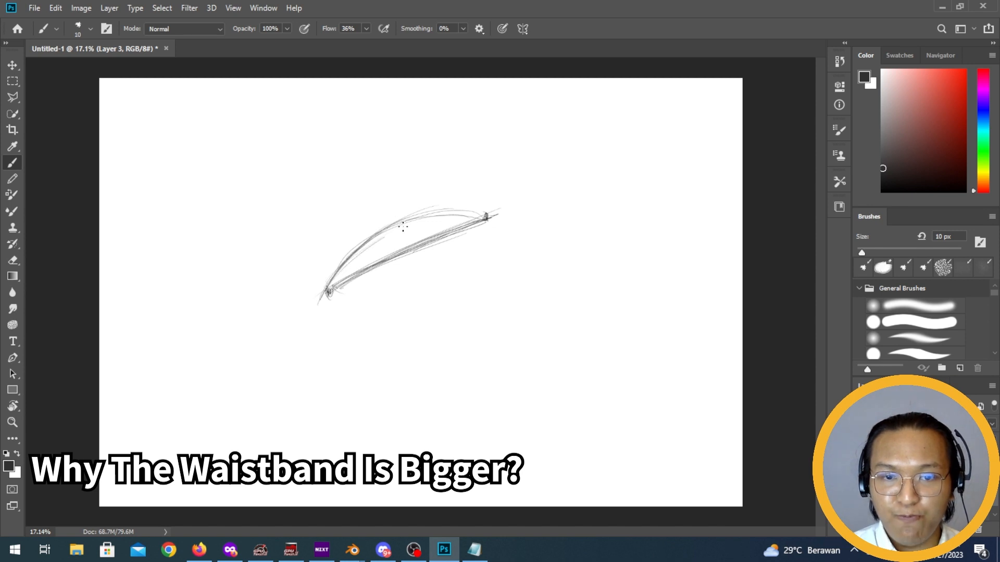
mouse_move(487, 212)
mouse_down()
mouse_move(406, 221)
mouse_move(352, 250)
mouse_move(479, 211)
mouse_move(352, 258)
mouse_up()
Sketch the sides and slanted lower edge of the hip block beneath the straight waistline
drag(327, 295, 386, 379)
drag(330, 305, 385, 394)
mouse_move(339, 325)
mouse_down()
mouse_move(384, 397)
mouse_move(467, 313)
mouse_up()
drag(388, 397, 516, 270)
drag(486, 219, 517, 299)
drag(374, 417, 515, 284)
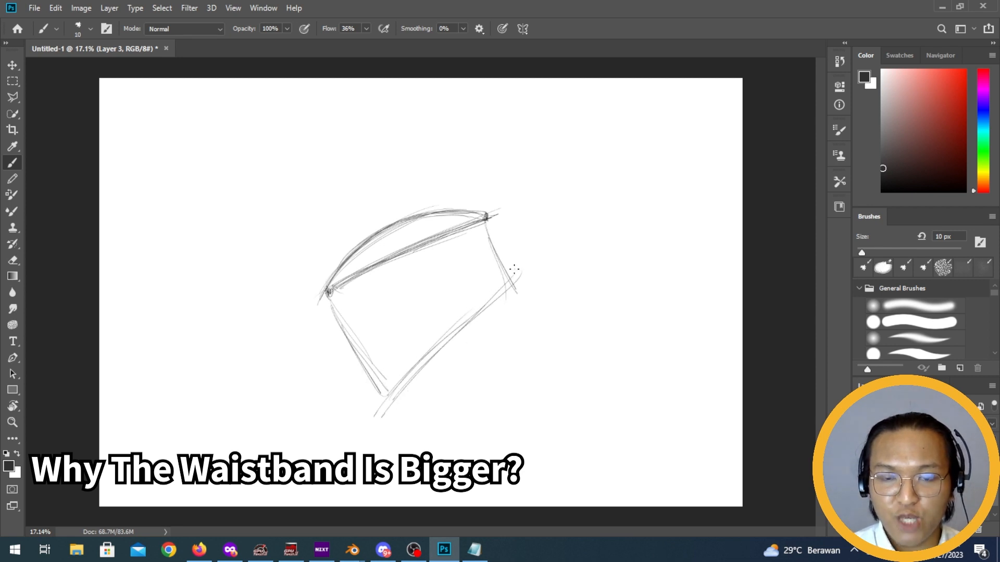
drag(334, 308, 380, 396)
mouse_move(324, 304)
mouse_down()
mouse_move(389, 412)
mouse_move(543, 269)
mouse_up()
drag(484, 224, 517, 298)
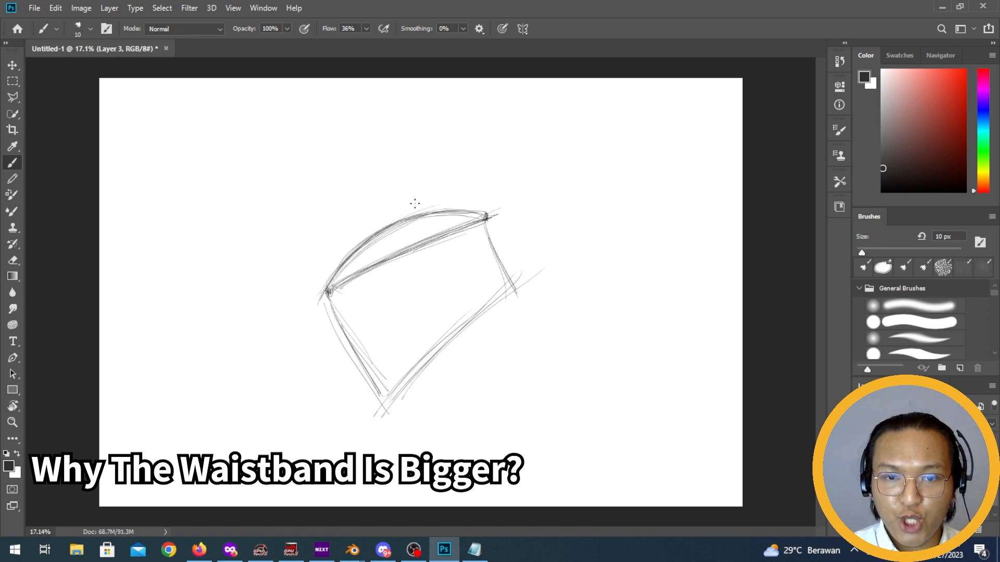
Draw front, side and back guide lines running down from above to the arched waistline
drag(363, 242, 403, 207)
drag(334, 284, 380, 228)
mouse_move(365, 112)
mouse_down()
mouse_move(399, 220)
mouse_move(386, 219)
mouse_up()
drag(451, 100, 491, 213)
drag(271, 135, 327, 292)
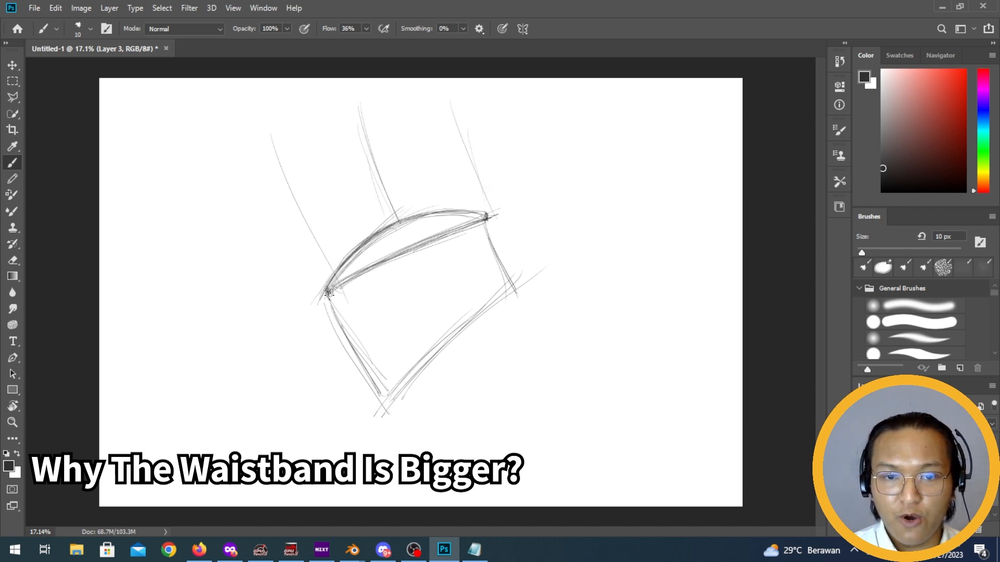
Erase the smooth arch near the middle guide line and redraw it as two segments meeting there
key(e)
mouse_move(447, 225)
mouse_down()
mouse_move(429, 224)
mouse_move(473, 214)
mouse_move(400, 234)
mouse_move(338, 268)
mouse_move(392, 218)
mouse_up()
key(b)
mouse_move(340, 273)
mouse_down()
mouse_move(403, 209)
mouse_move(395, 219)
mouse_up()
drag(328, 292, 383, 230)
drag(331, 287, 401, 219)
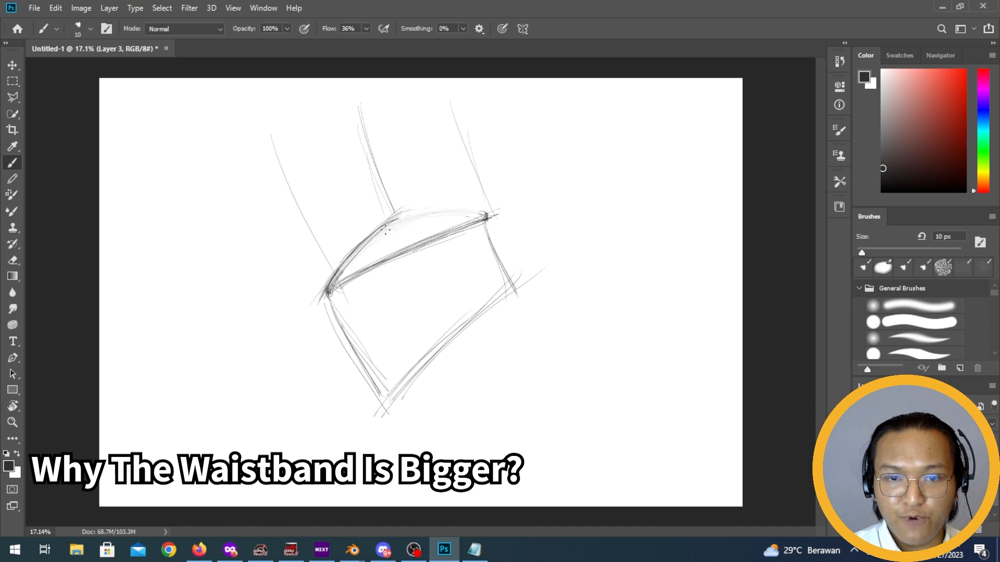
drag(397, 218, 458, 210)
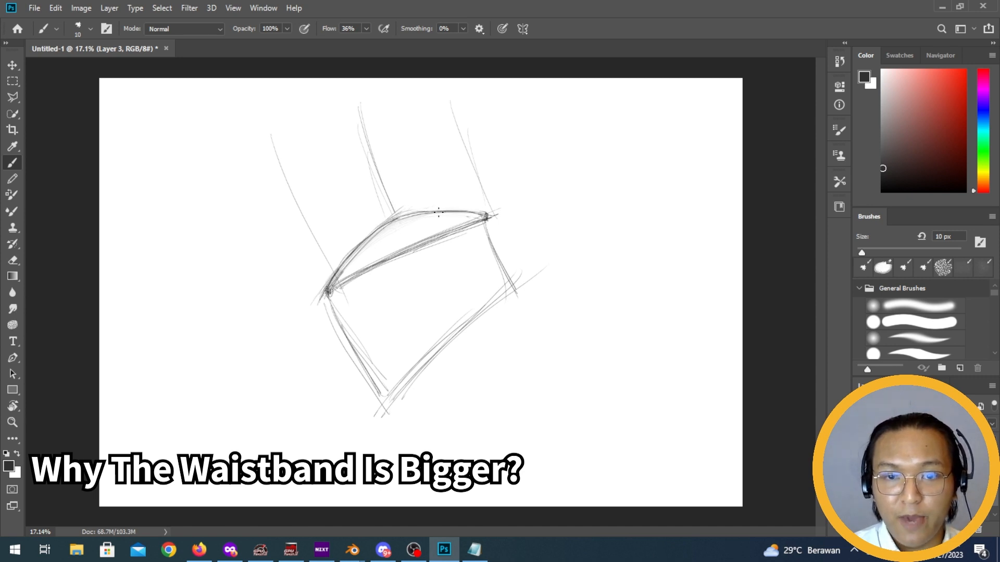
mouse_move(482, 213)
mouse_down()
mouse_move(365, 231)
mouse_move(336, 273)
mouse_up()
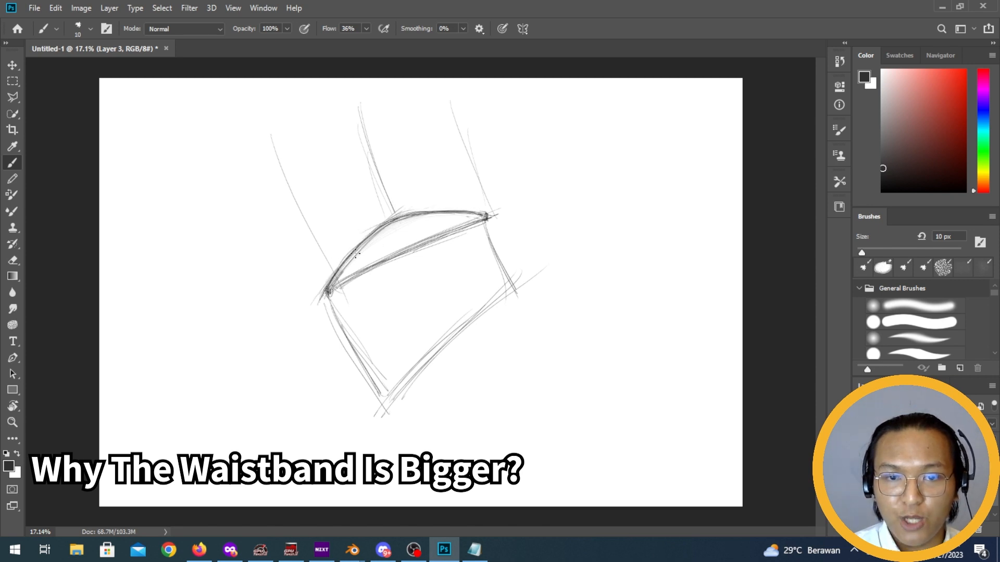
drag(480, 217, 417, 213)
Switch to Blender, hide the waistband object and select the body model in the right side view
key(alt+Tab)
mouse_move(351, 307)
middle_down()
mouse_move(365, 279)
mouse_move(401, 251)
mouse_move(411, 305)
middle_up()
scroll(401, 251, down, 3)
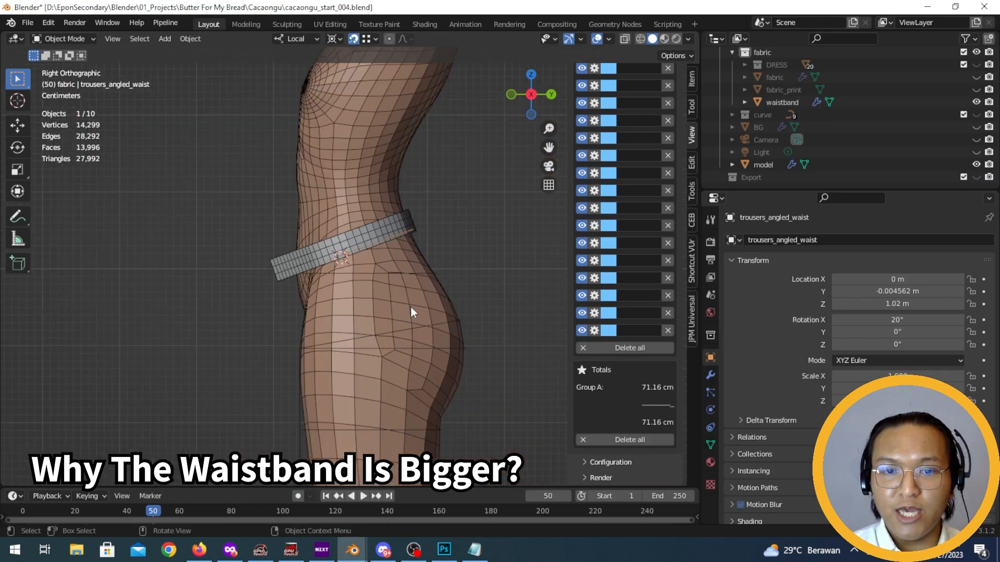
key(Tab)
key(Tab)
click(369, 235)
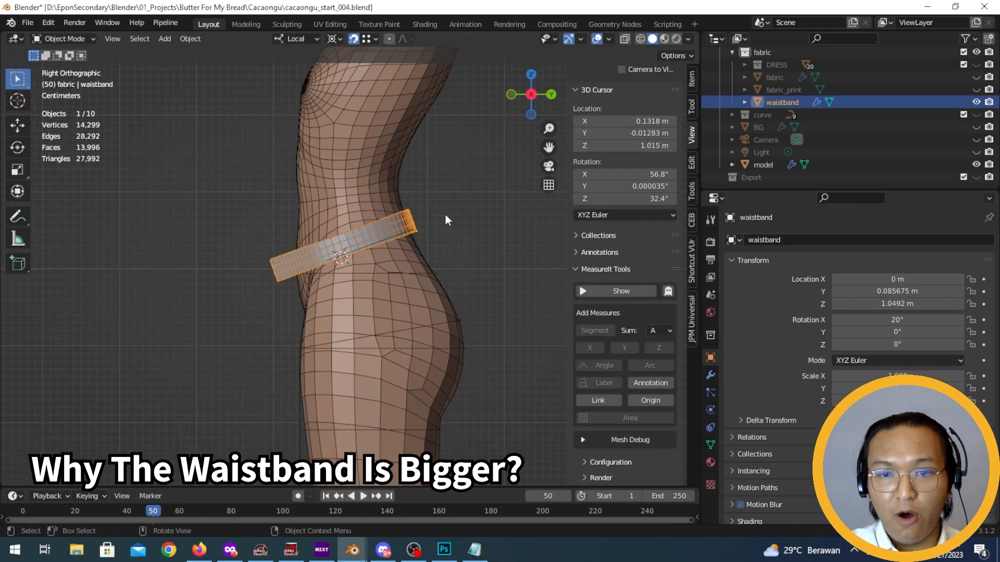
click(977, 102)
click(417, 255)
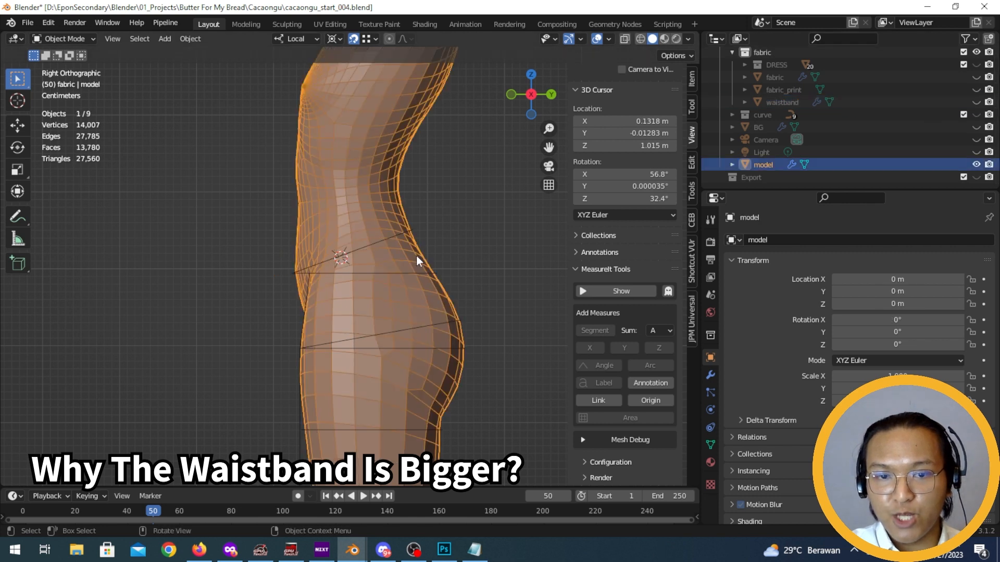
Select the arched waist seam edge loop on the model in Edit Mode and examine its curve from the side
key(Tab)
scroll(368, 234, up, 3)
key(2)
click(365, 206)
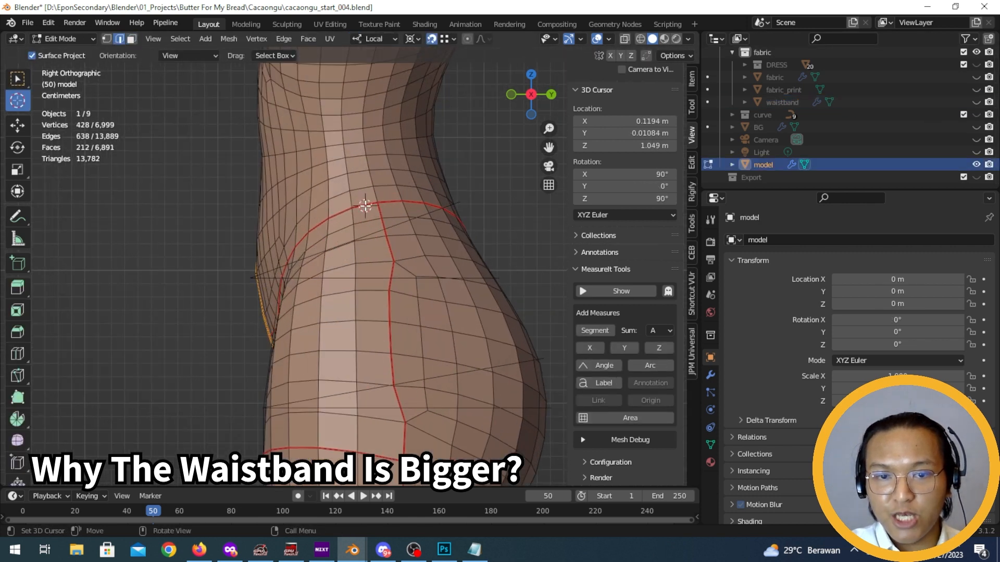
click(17, 78)
alt+click(366, 204)
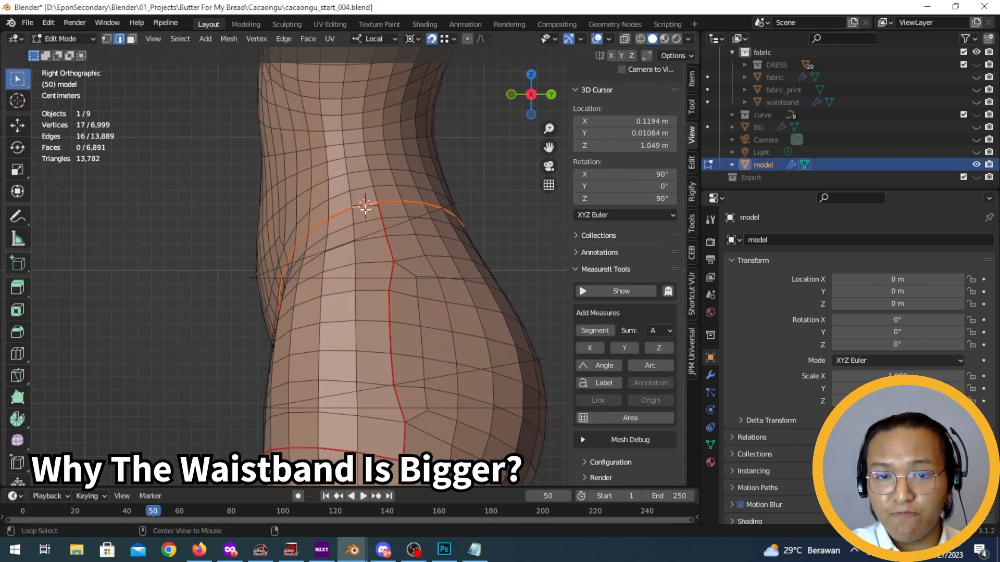
middle_drag(355, 235, 334, 279)
scroll(342, 273, down, 4)
key(KP_3)
scroll(299, 280, up, 4)
scroll(417, 225, down, 3)
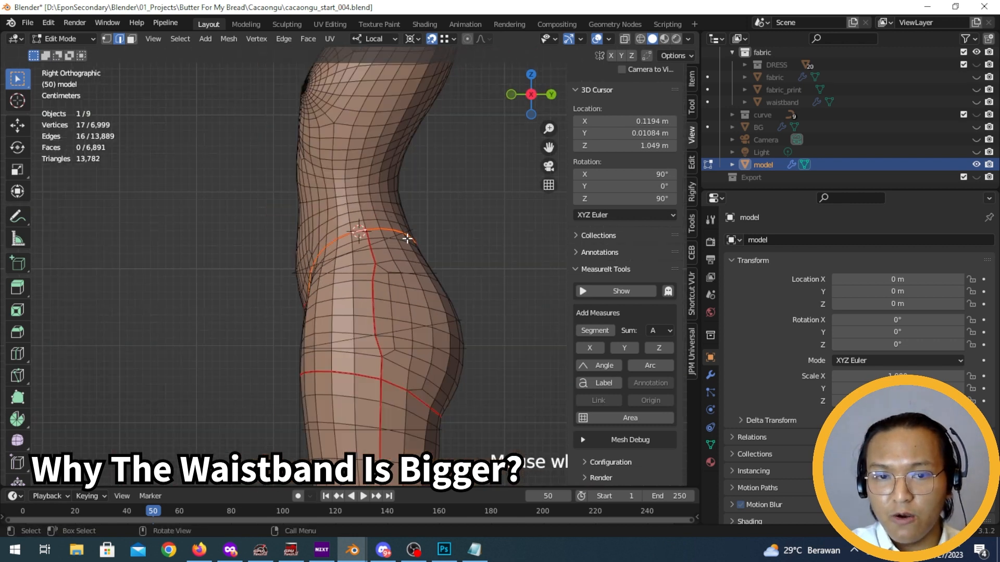
scroll(407, 239, up, 2)
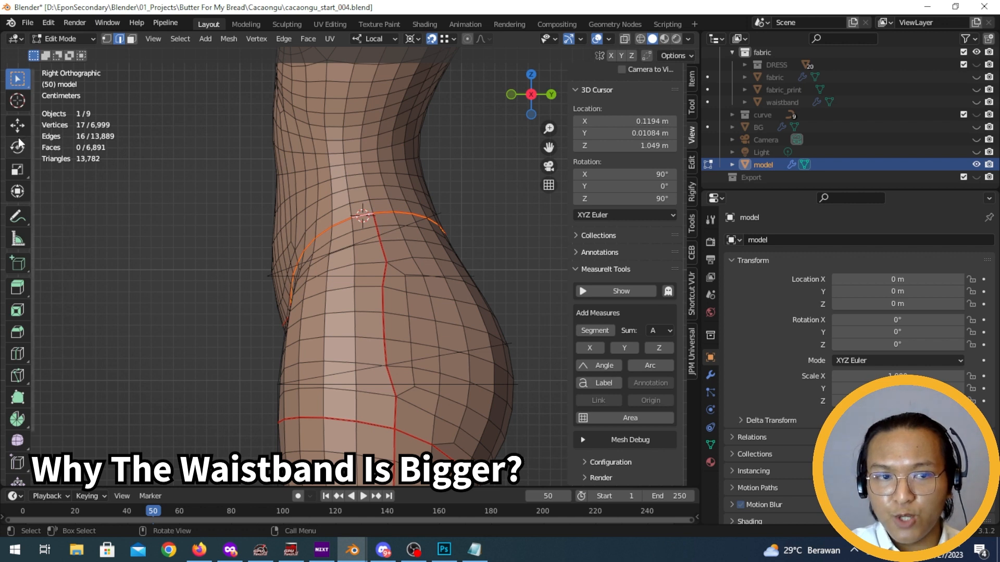
Activate the Annotate tool and add a new annotation layer for notes on the model
click(19, 216)
click(693, 224)
click(691, 201)
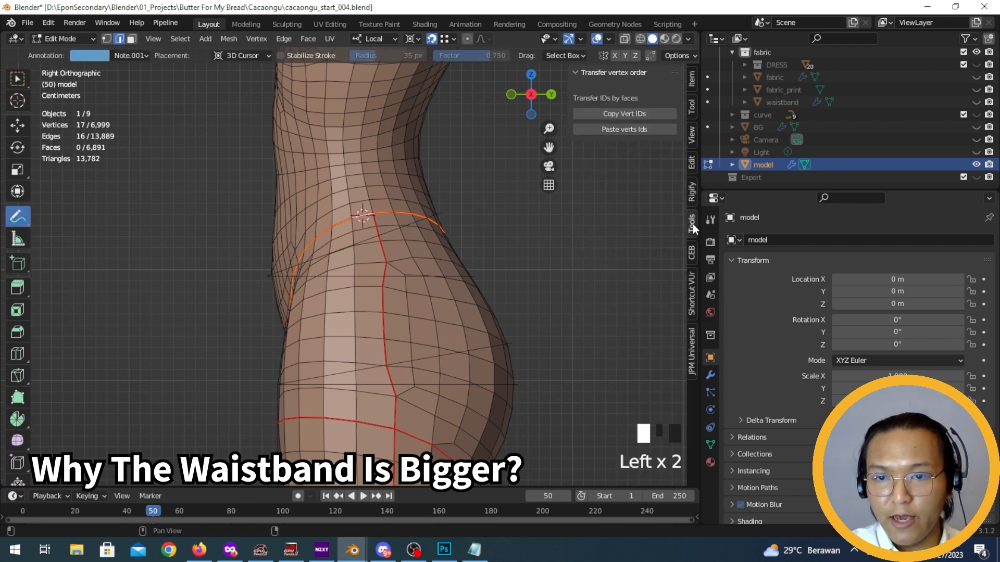
click(691, 163)
click(691, 141)
scroll(611, 312, down, 6)
click(612, 308)
click(623, 410)
scroll(623, 411, down, 3)
click(672, 371)
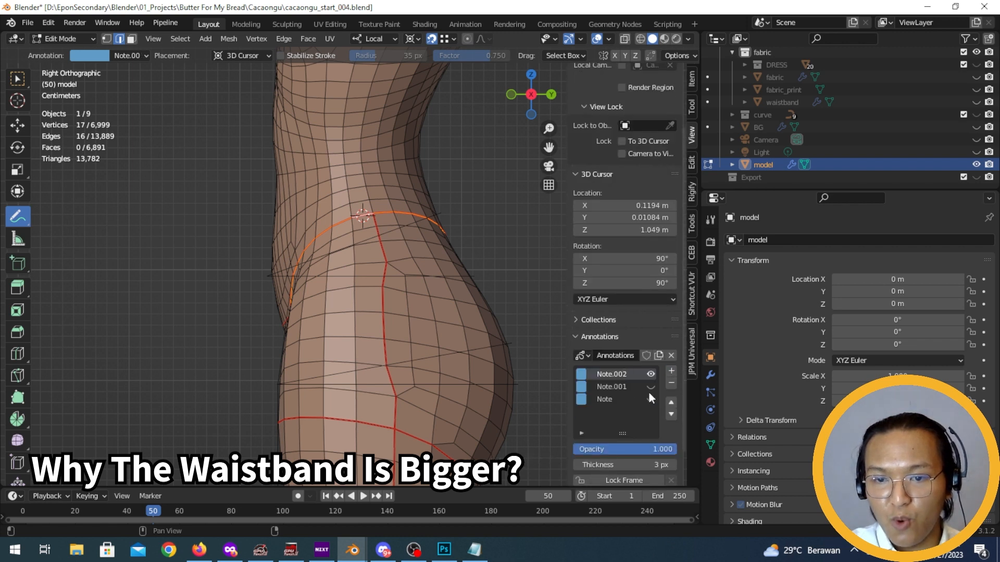
Trace the arched waist seam with annotation strokes and sketch the bodice panels above it, labelling the front one "Front"
mouse_move(288, 292)
mouse_down()
mouse_move(285, 301)
mouse_move(368, 217)
mouse_move(359, 217)
mouse_move(282, 302)
mouse_move(401, 217)
mouse_move(440, 222)
mouse_move(388, 209)
mouse_move(400, 212)
mouse_up()
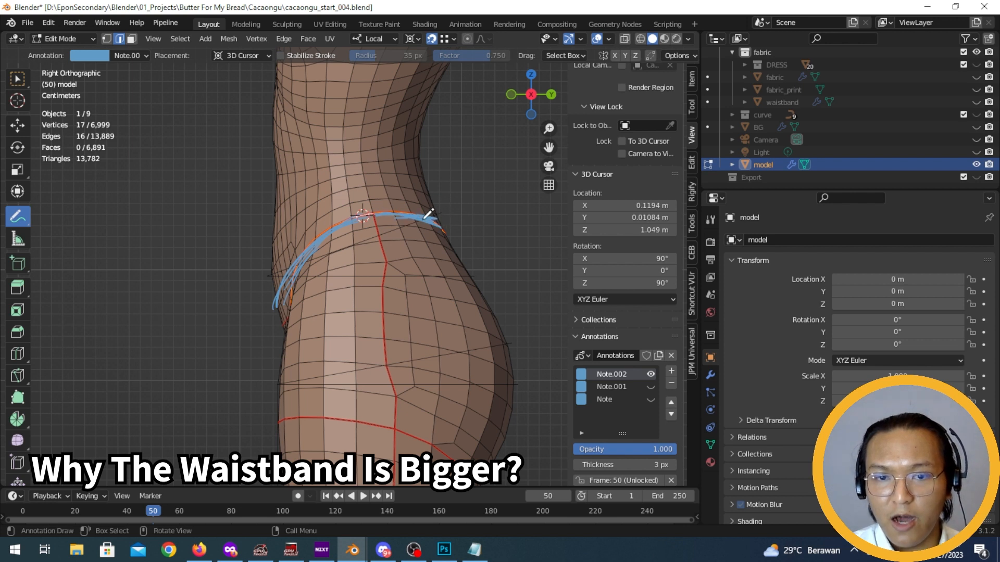
mouse_move(367, 208)
mouse_down()
mouse_move(361, 149)
mouse_move(289, 142)
mouse_move(281, 280)
mouse_up()
drag(270, 151, 279, 283)
drag(283, 192, 291, 215)
mouse_move(282, 191)
mouse_down()
mouse_move(293, 184)
mouse_move(300, 197)
mouse_up()
mouse_move(301, 185)
mouse_down()
mouse_move(306, 194)
mouse_move(349, 176)
mouse_move(365, 143)
mouse_move(426, 155)
mouse_move(442, 216)
mouse_up()
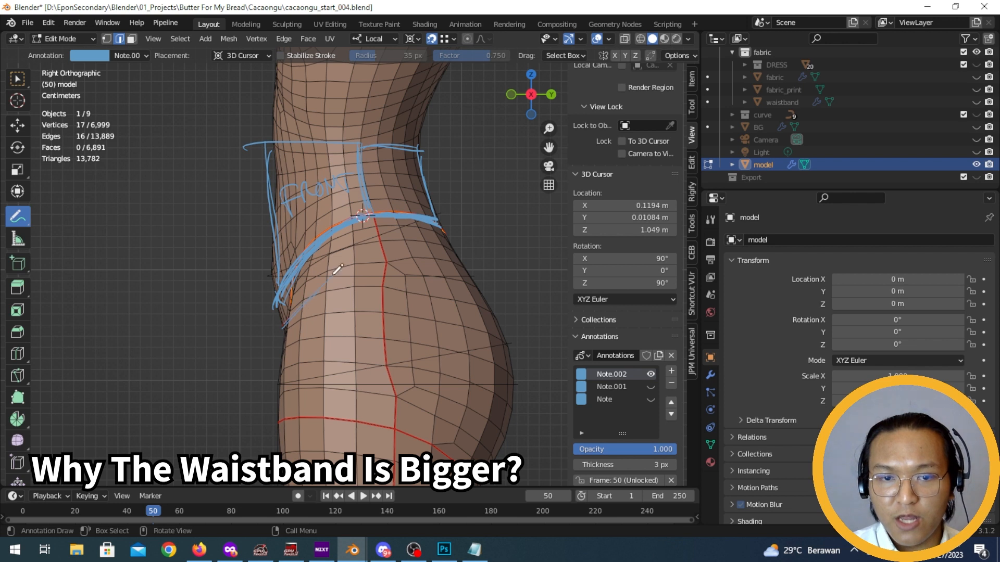
Annotate a second, parallel curve below the waist seam and join its ends with a straight slanted line
drag(374, 243, 283, 328)
drag(376, 245, 448, 247)
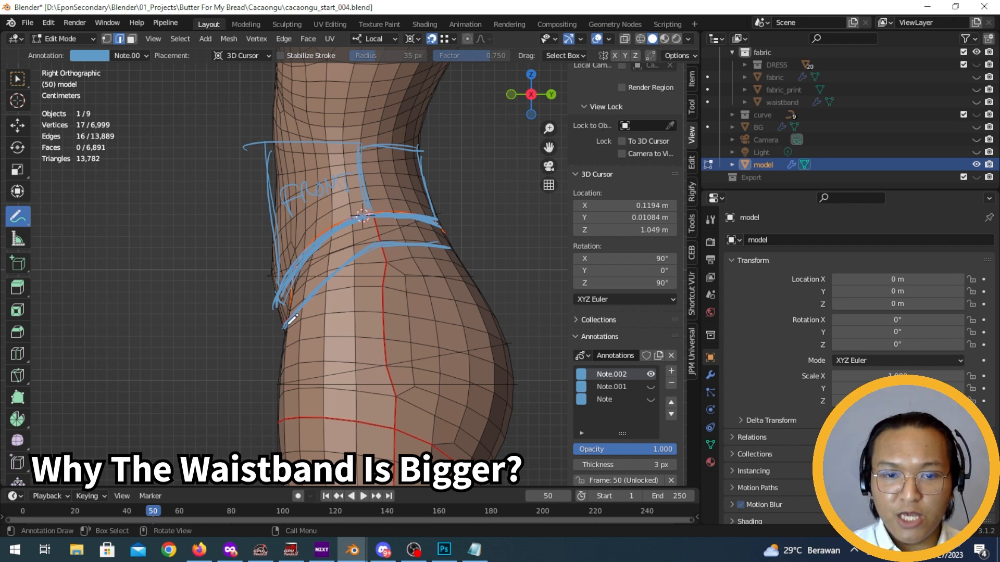
mouse_move(311, 315)
mouse_down()
mouse_move(300, 321)
mouse_move(415, 267)
mouse_move(285, 325)
mouse_up()
Hide the Note.002 annotation layer, leave Edit Mode and hide the body model
key(w)
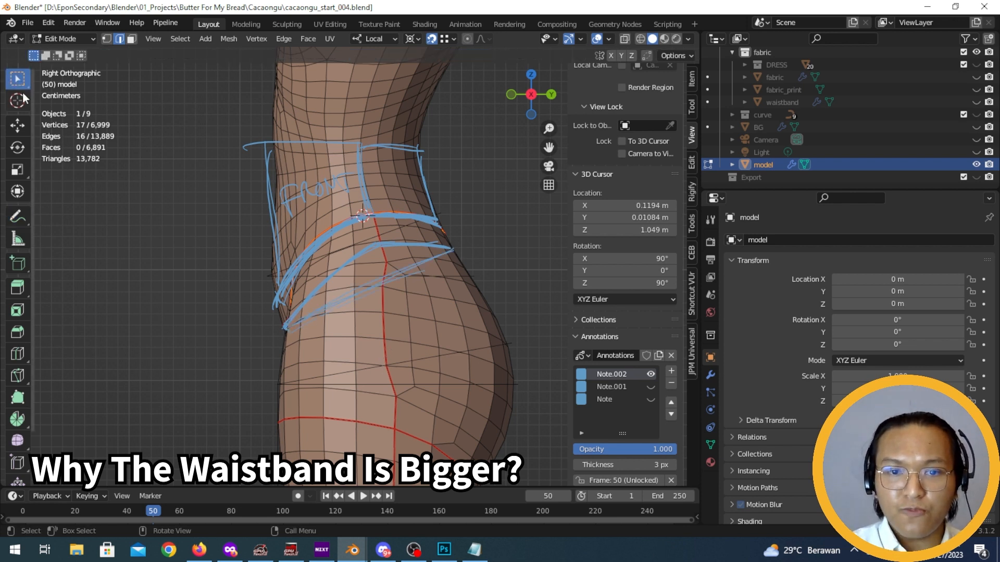
click(651, 374)
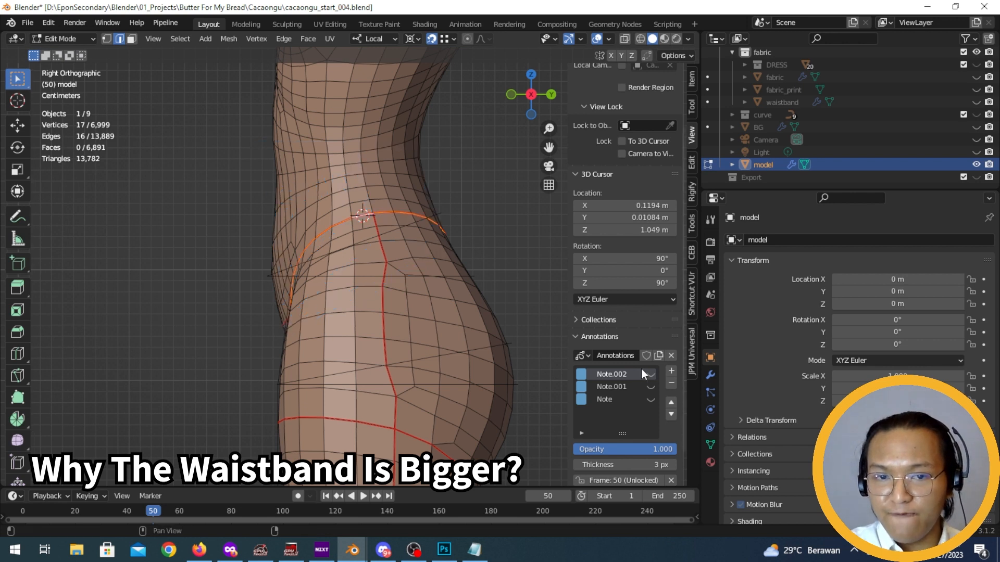
key(Tab)
click(976, 161)
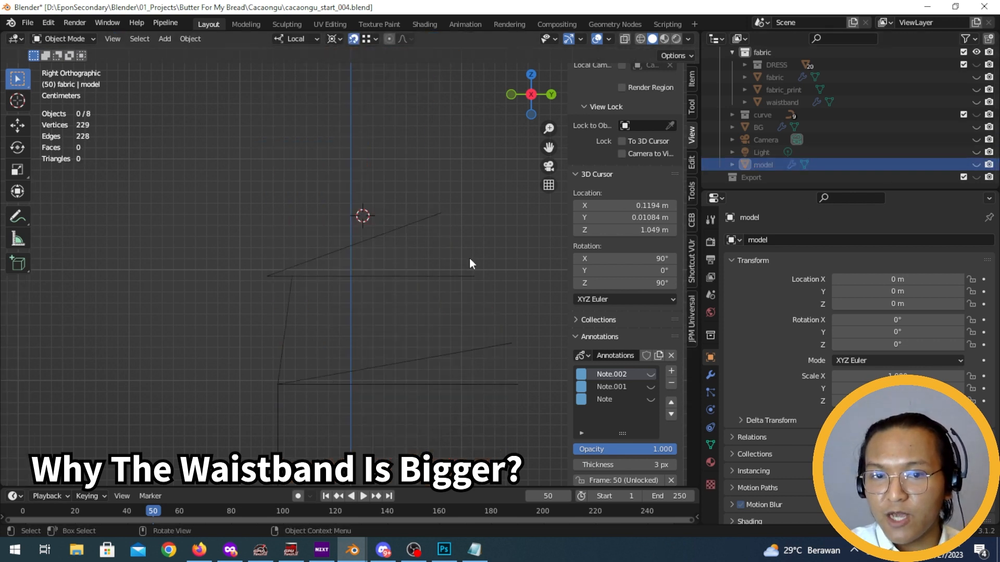
Duplicate the trousers_angled_waist loop in place
click(395, 235)
middle_drag(395, 234, 371, 269)
key(shift+d)
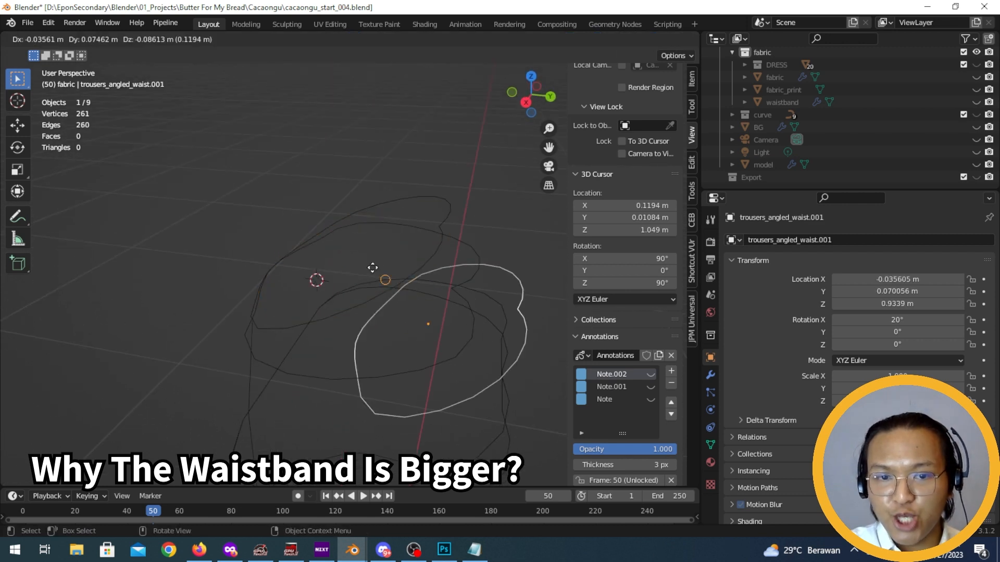
key(Escape)
Enter Edit Mode on the duplicated trousers_angled_waist.001 loop and select all of its vertices
scroll(834, 98, up, 3)
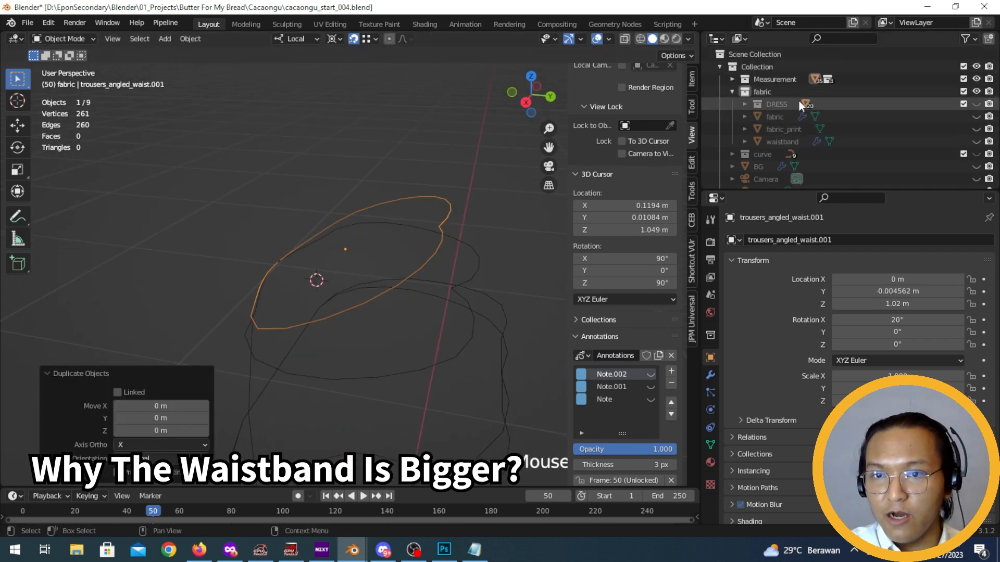
click(733, 91)
key(KP_Decimal)
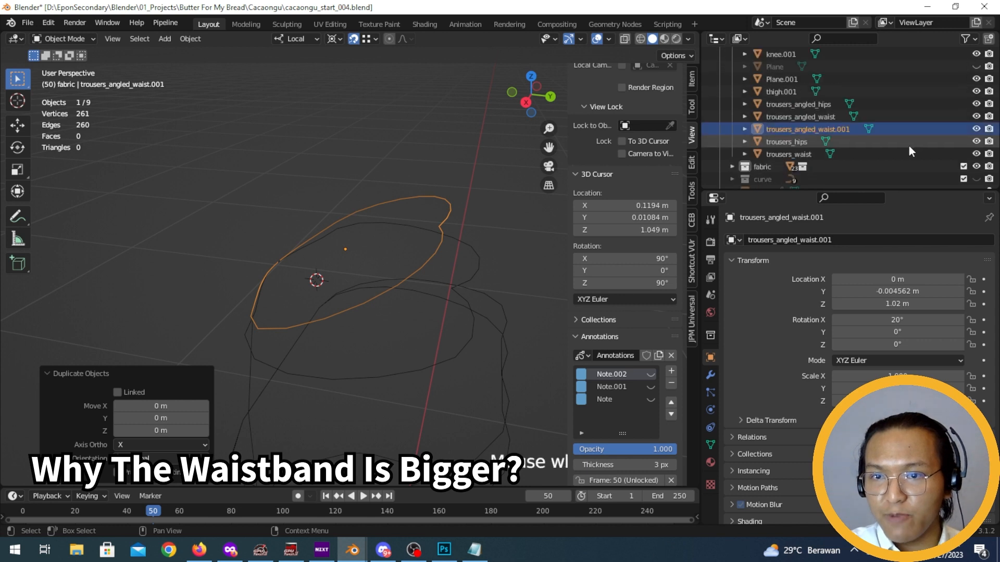
click(841, 128)
key(Tab)
middle_drag(397, 231, 417, 267)
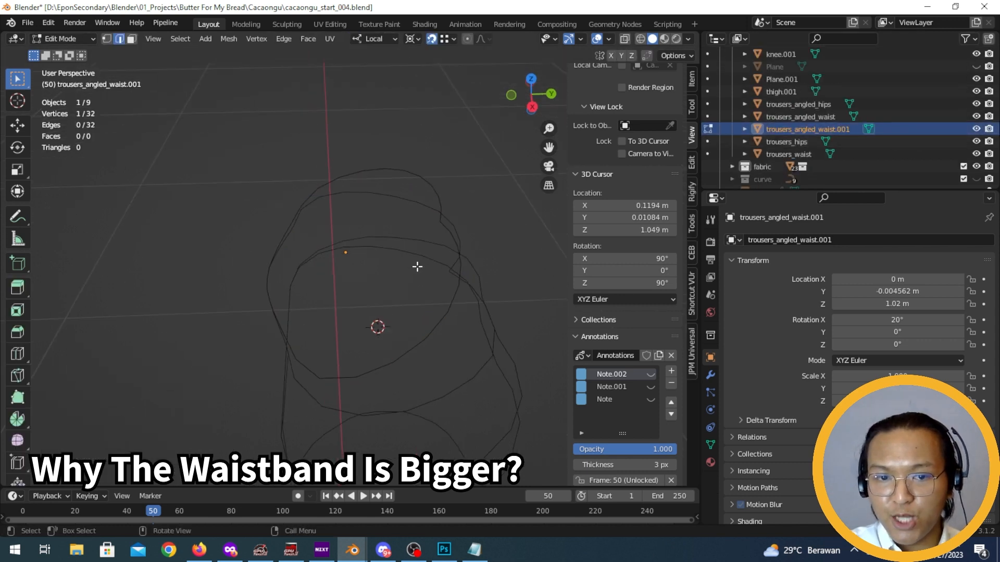
click(625, 41)
key(1)
key(a)
middle_drag(434, 283, 426, 257)
scroll(637, 405, down, 2)
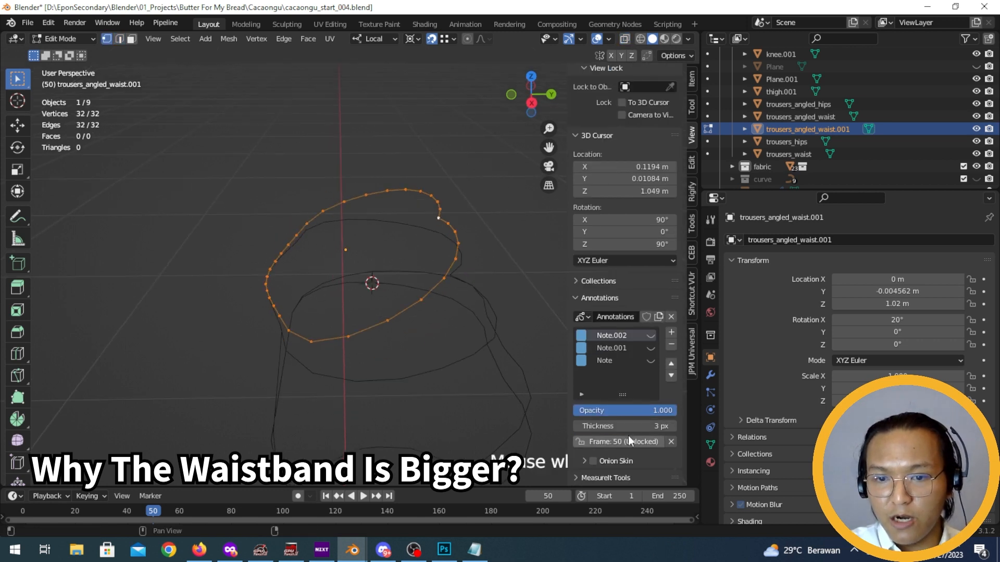
Open the MeasureIt tools and check the measurement total of the duplicated waist loop
click(605, 299)
click(605, 428)
scroll(617, 424, down, 5)
scroll(630, 416, down, 10)
scroll(624, 424, down, 8)
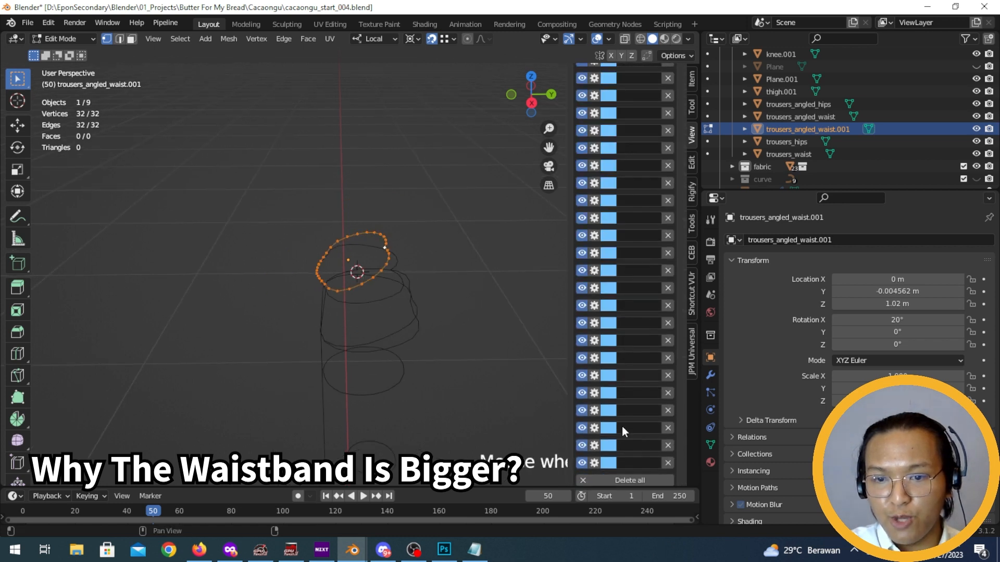
scroll(355, 330, up, 2)
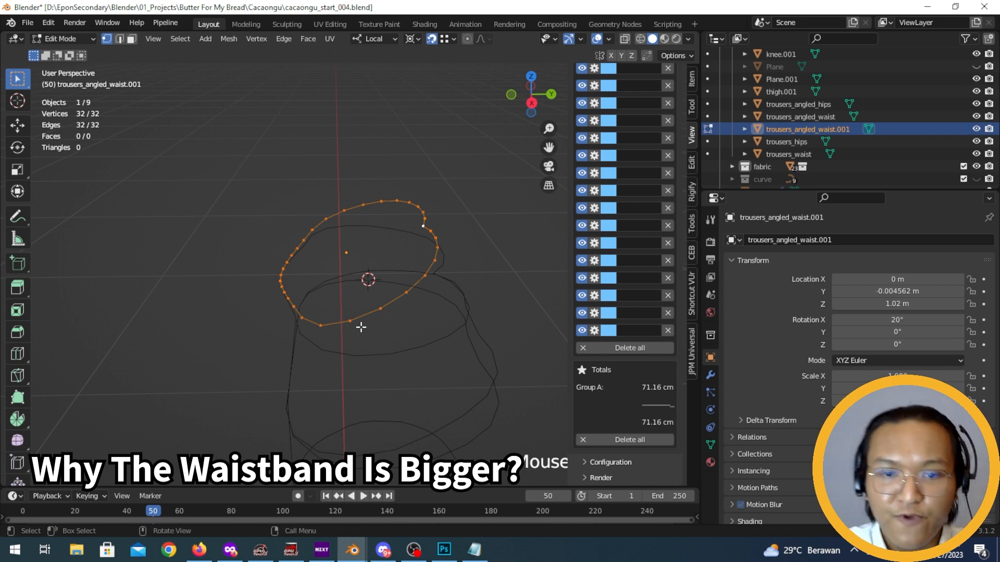
Replace the loop's existing measures with Segment measures along the shortest edge path around one half, summed in group A
key(2)
click(339, 320)
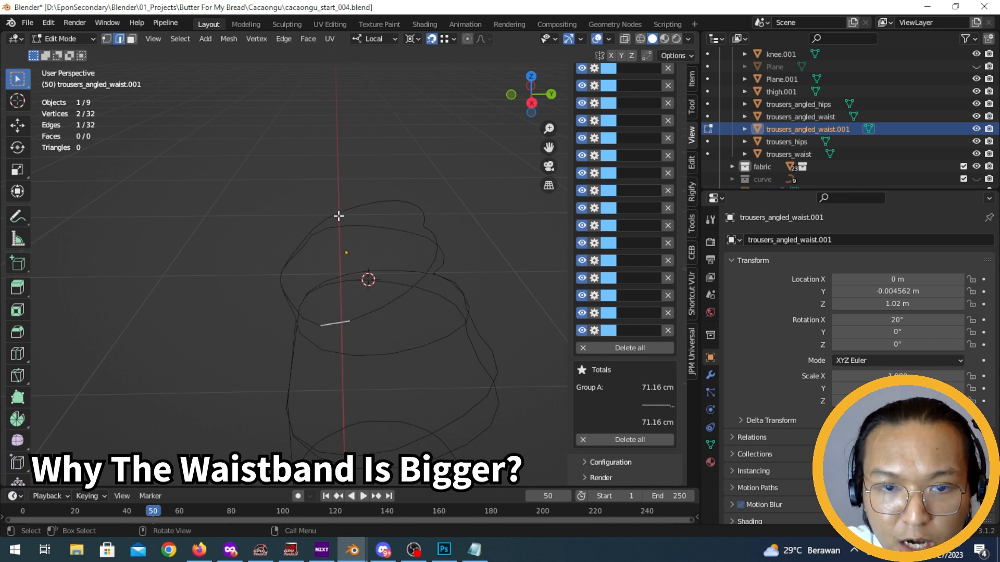
ctrl+click(339, 216)
middle_drag(367, 257, 396, 258)
scroll(657, 342, up, 10)
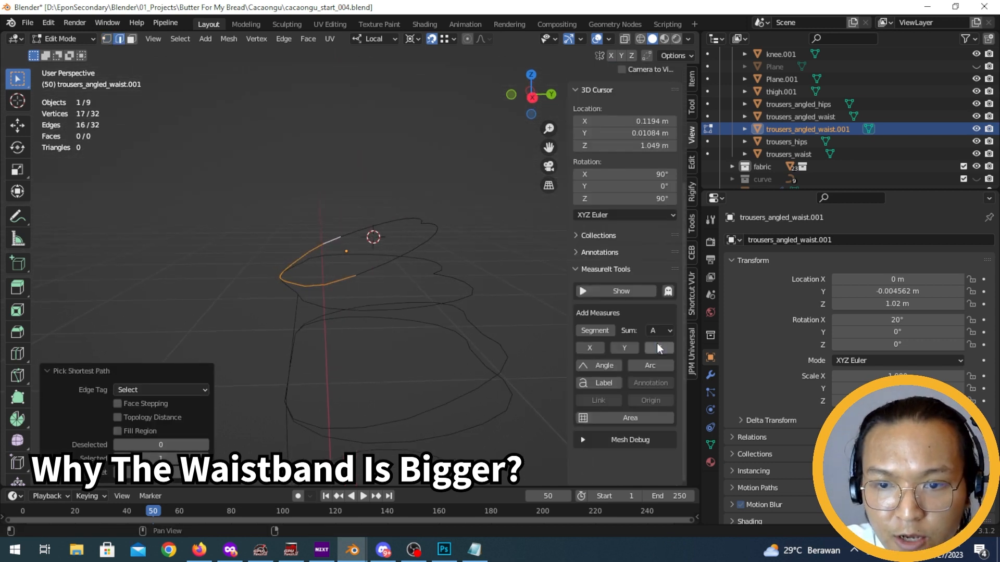
click(595, 331)
scroll(603, 327, down, 10)
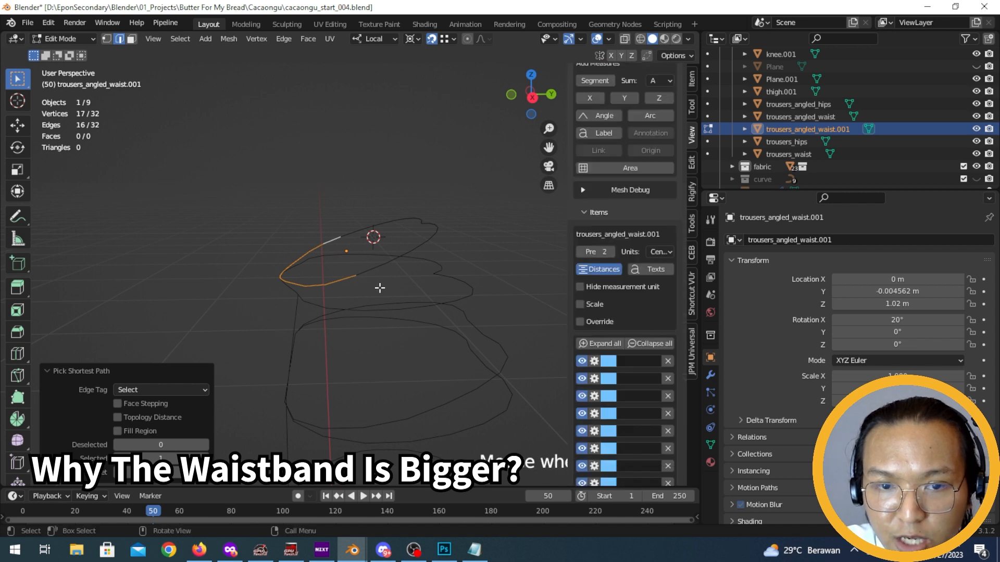
scroll(641, 398, down, 10)
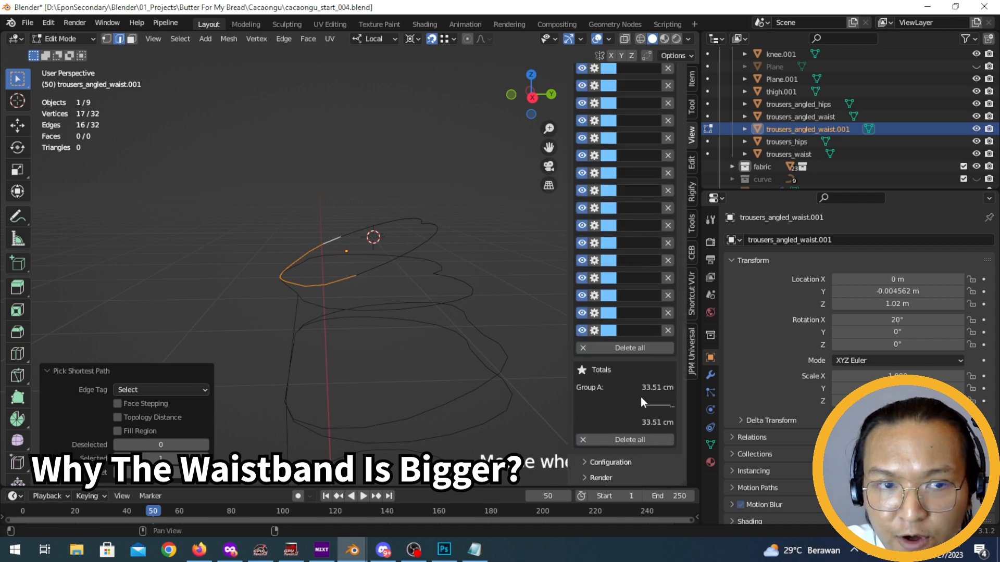
middle_drag(404, 319, 397, 347)
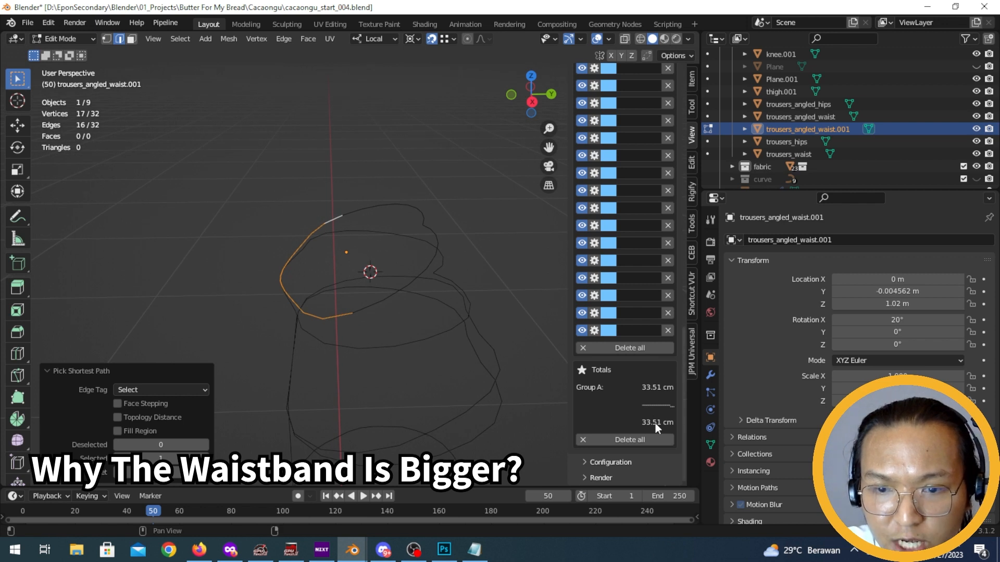
Add Segment measures to the next edge at each end of the measured path and check the new total
click(369, 310)
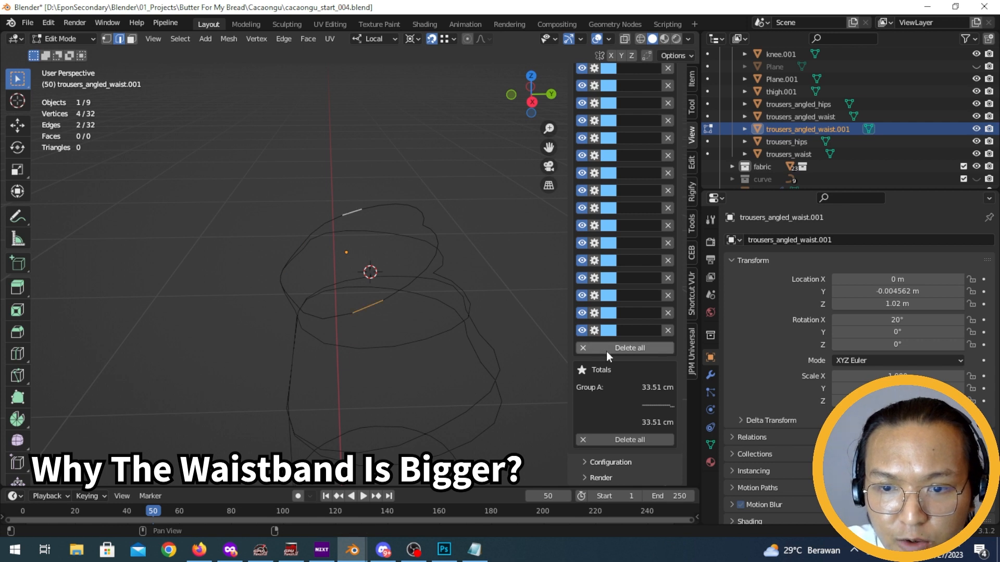
scroll(607, 344, up, 10)
scroll(599, 237, up, 3)
scroll(603, 240, down, 12)
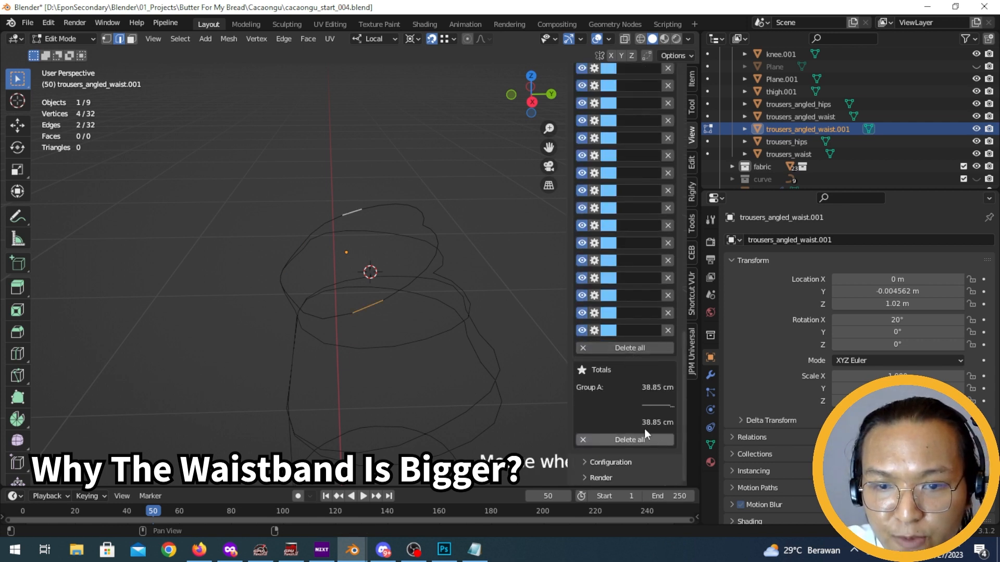
Select the outer end vertices of the two newly measured edges on opposite sides of the loop
key(1)
shift+click(401, 292)
middle_drag(402, 292, 390, 242)
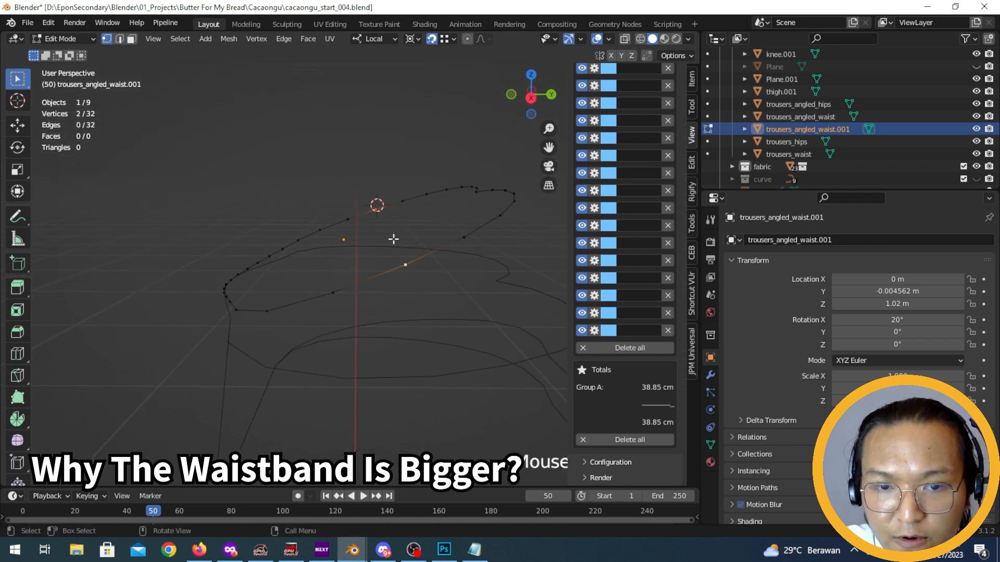
key(g)
key(g)
right_click(396, 233)
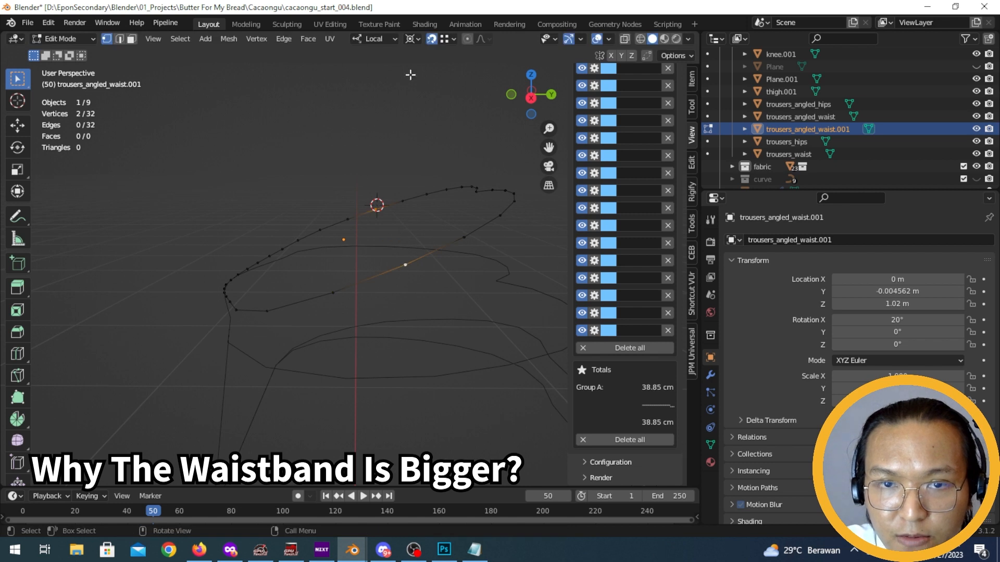
Slide the two selected vertices along their edges toward the measured half by a factor of about 0.5
key(g)
key(g)
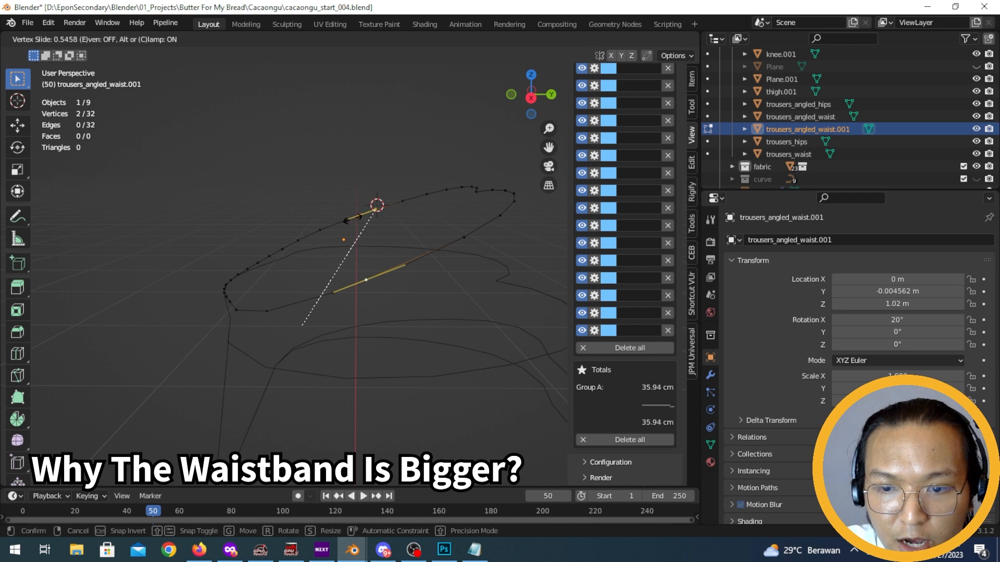
click(305, 323)
Select the whole measured edge path and show the MeasureIt dimensions in the viewport
middle_drag(357, 217, 388, 332)
key(2)
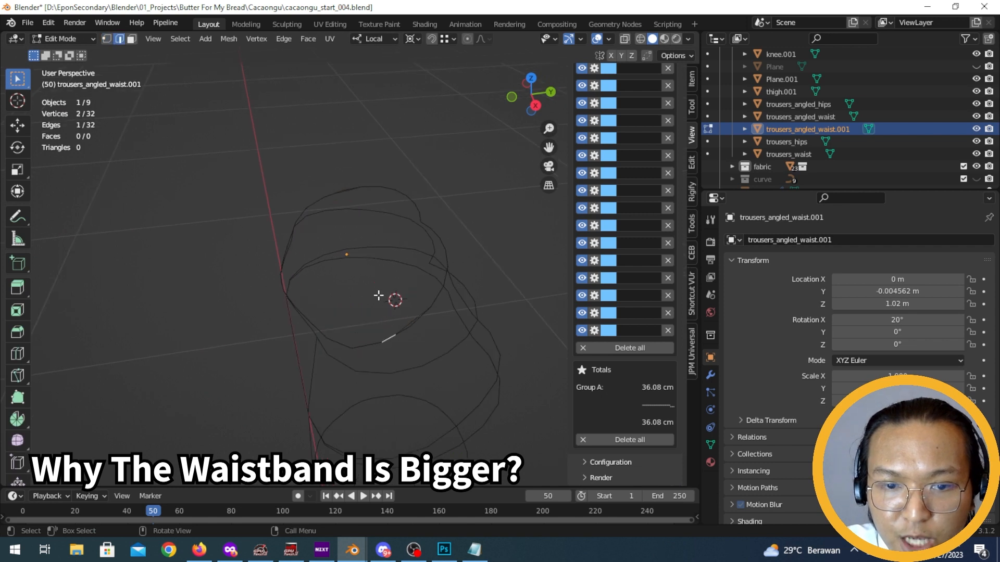
ctrl+click(330, 196)
scroll(661, 308, up, 10)
scroll(625, 271, up, 8)
click(614, 190)
middle_drag(474, 290, 413, 273)
Select the vertices of the loop's unmeasured half, leaving out the two boundary vertices
key(1)
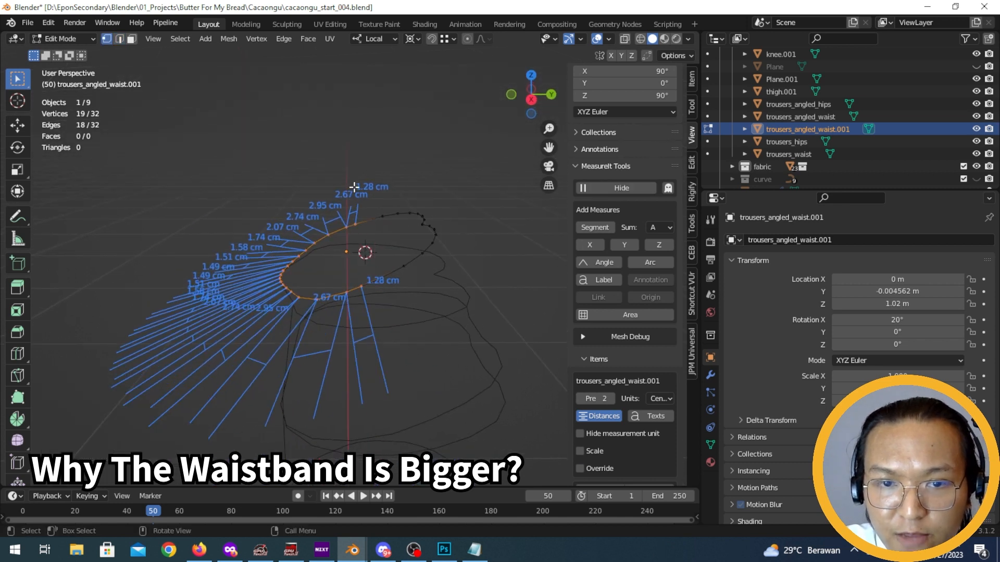
drag(351, 175, 461, 285)
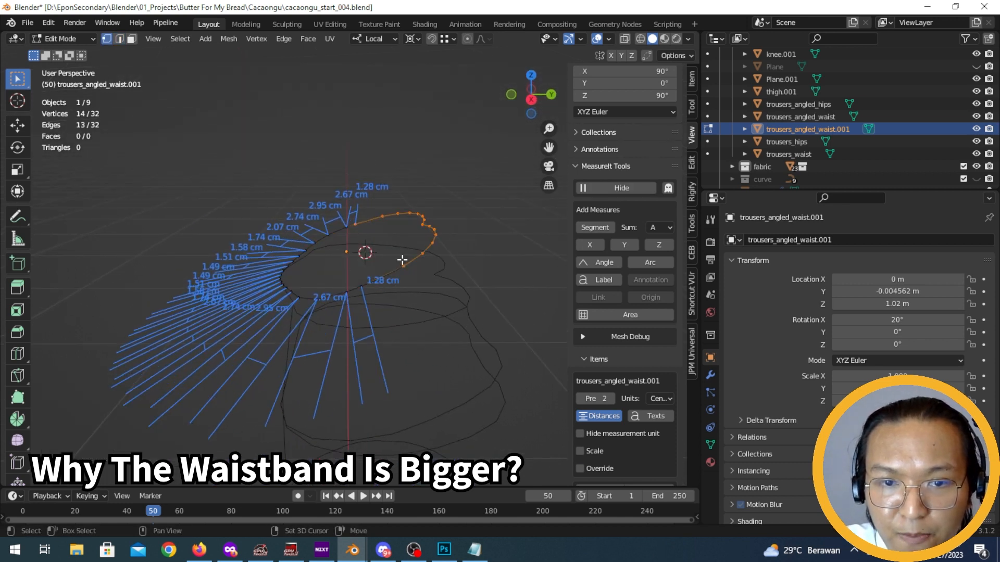
drag(383, 249, 411, 295)
shift+drag(381, 259, 406, 293)
shift+drag(378, 272, 409, 299)
middle_drag(416, 308, 388, 230)
shift+click(352, 198)
Snap the 3D cursor to the midpoint between the two end vertices of the measured half
click(18, 100)
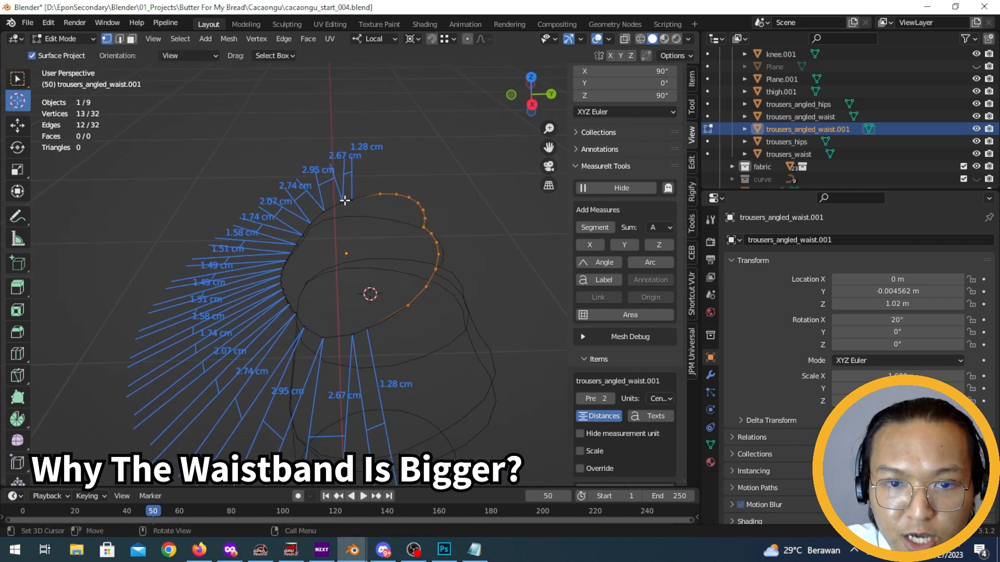
click(17, 79)
click(353, 198)
key(shift+s)
click(322, 259)
shift+click(367, 329)
key(shift+s)
key(Escape)
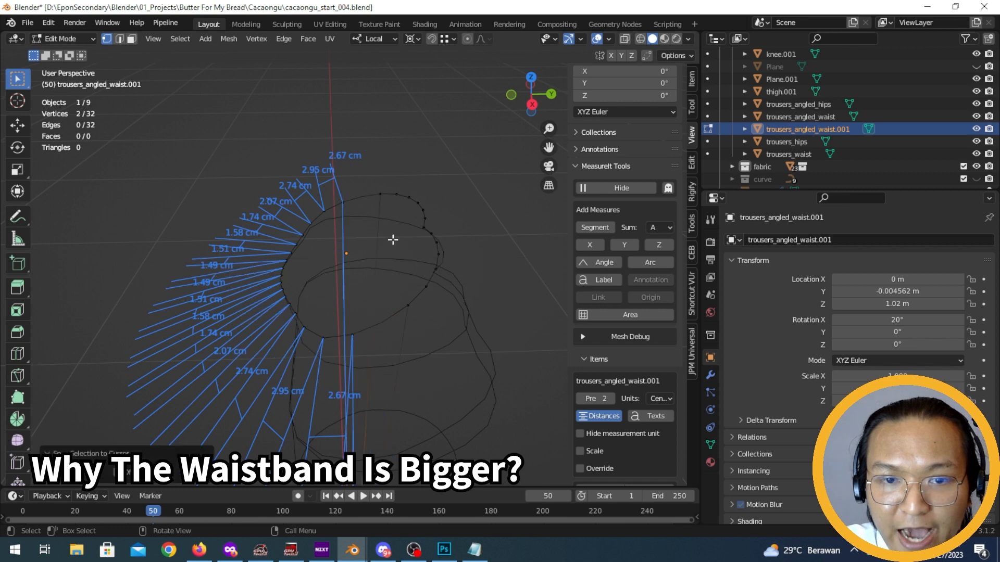
key(shift+s)
click(396, 295)
Select the loop's unmeasured half and set the transform orientation to Global with the 3D Cursor as pivot point
middle_drag(395, 295, 395, 211)
shift+drag(373, 199, 482, 278)
click(380, 44)
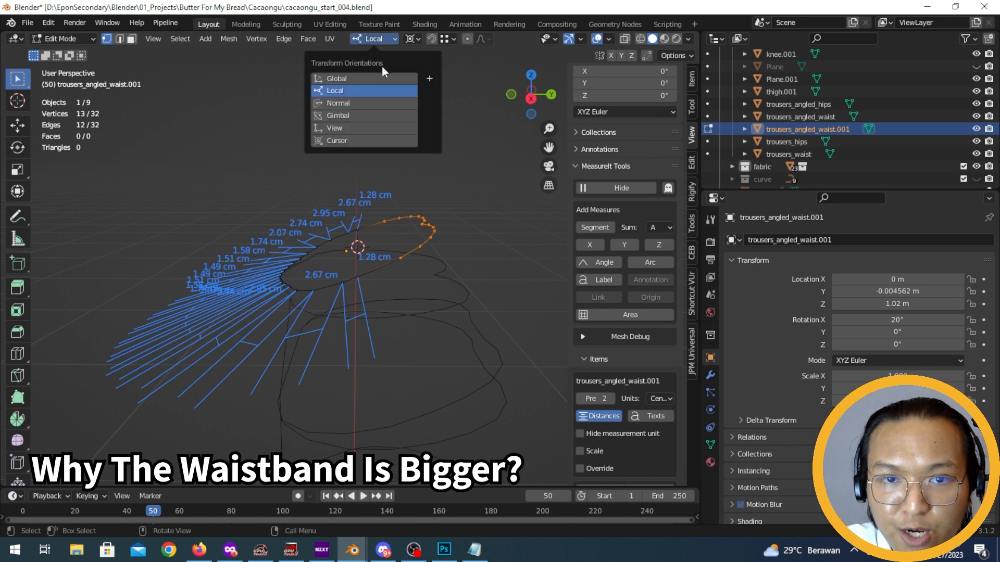
click(365, 76)
click(412, 39)
click(469, 53)
key(KP_3)
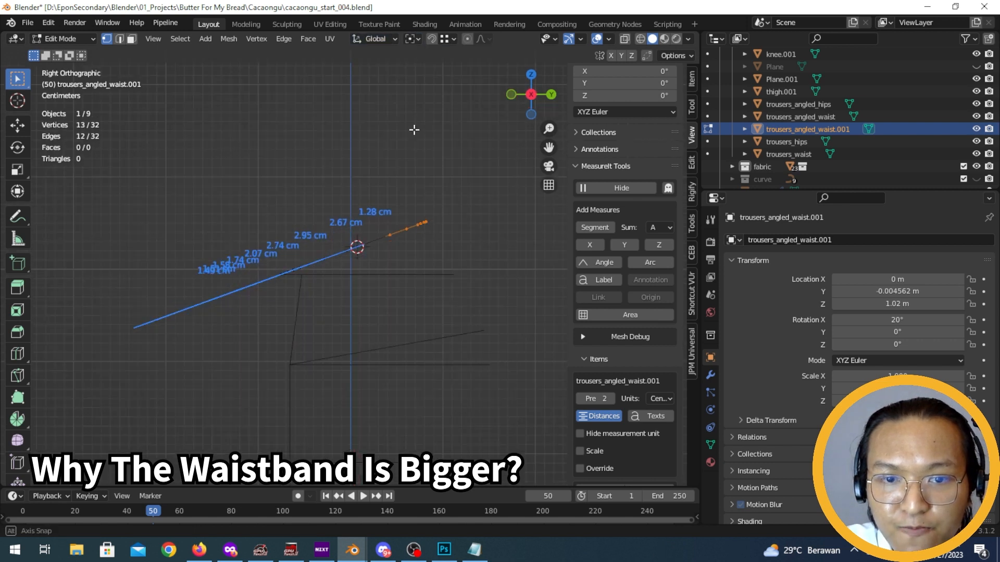
click(416, 41)
click(435, 66)
Rotate the selected half of the loop 20° about the 3D cursor in the right orthographic view
key(r)
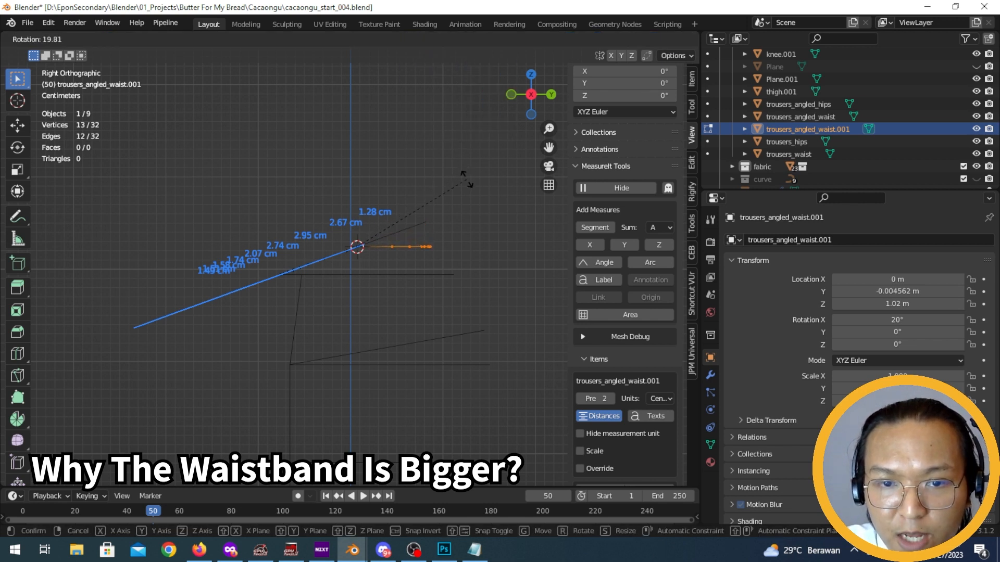
click(467, 179)
click(165, 432)
key(Return)
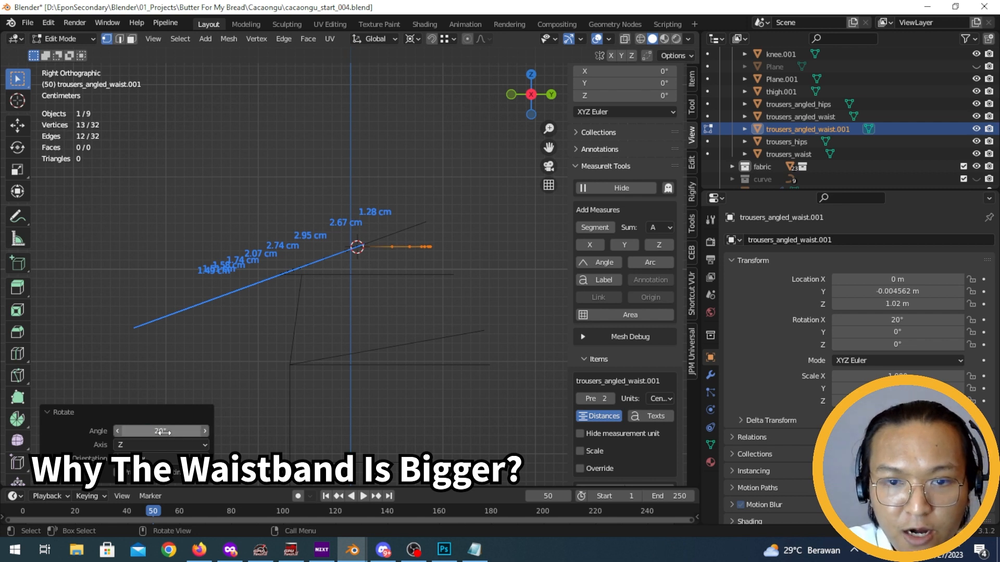
scroll(357, 286, up, 3)
middle_drag(302, 284, 344, 307)
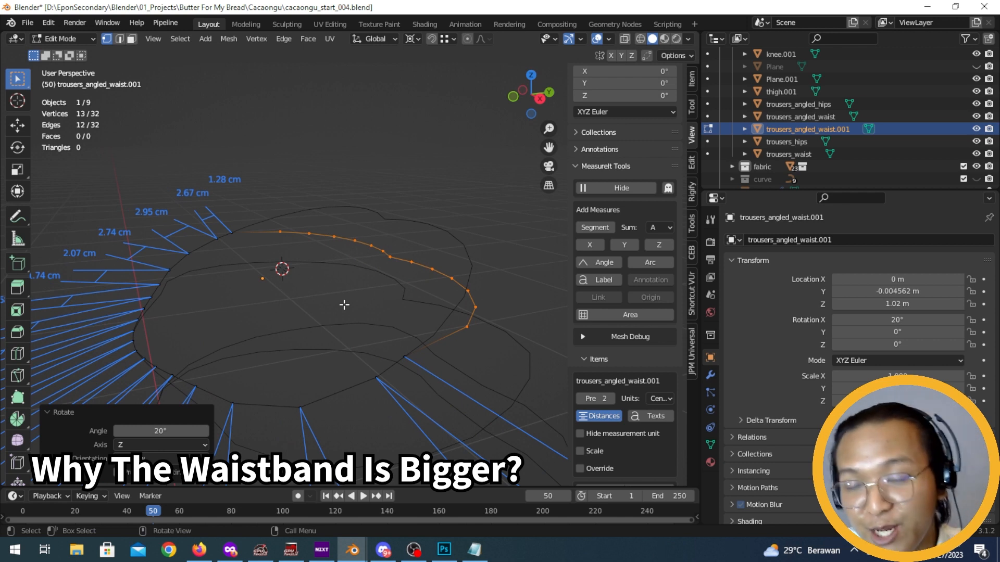
Leave Edit Mode, select the original trousers_angled_waist loop and hide the MeasureIt dimensions
key(Tab)
middle_drag(372, 324, 270, 305)
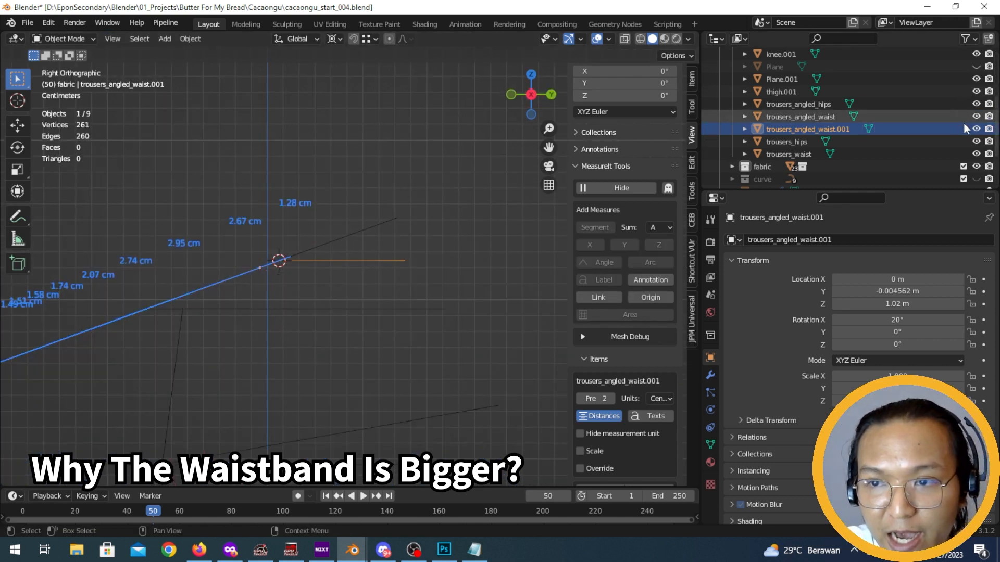
click(822, 115)
middle_drag(454, 228, 554, 316)
key(Tab)
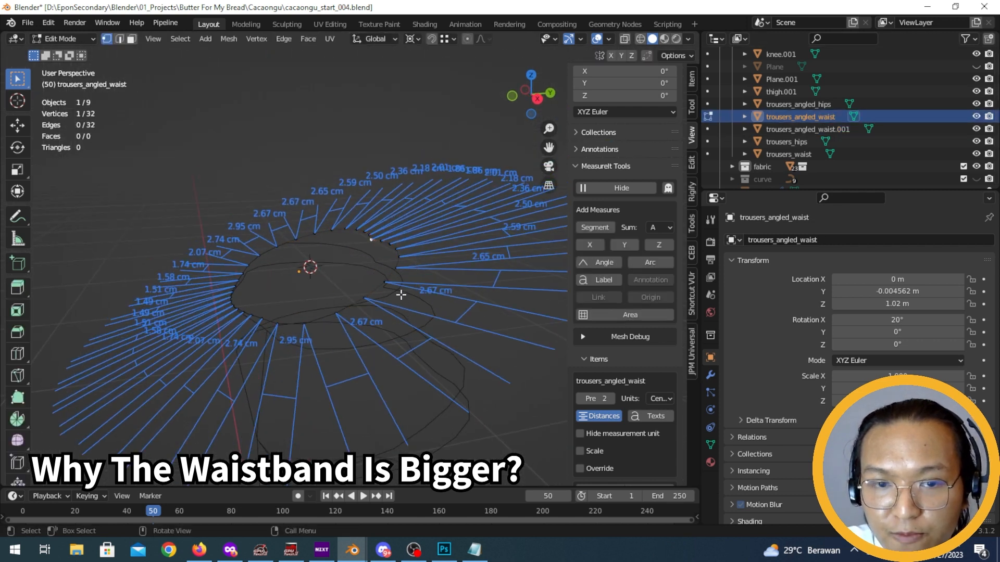
key(Tab)
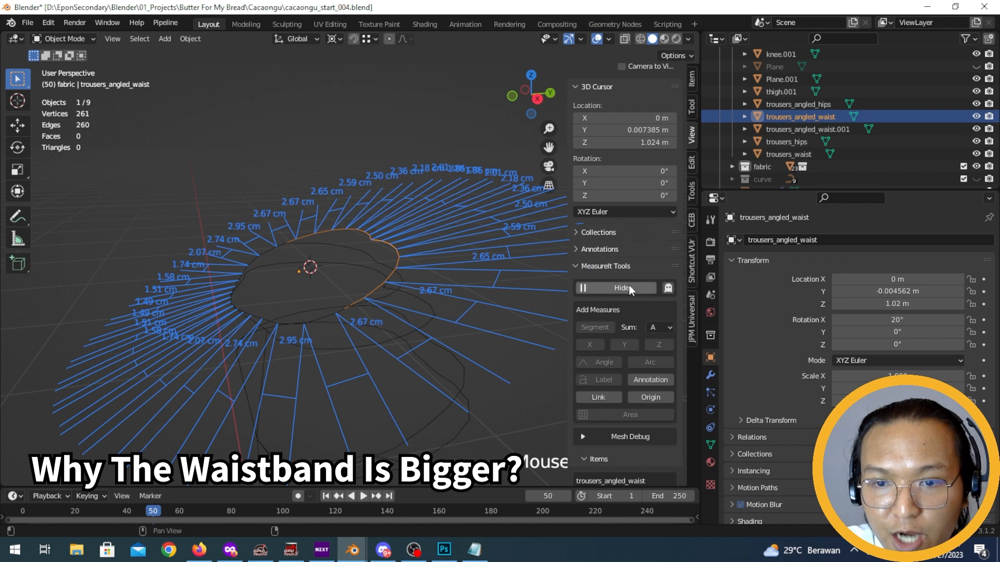
click(623, 288)
click(363, 232)
click(369, 231)
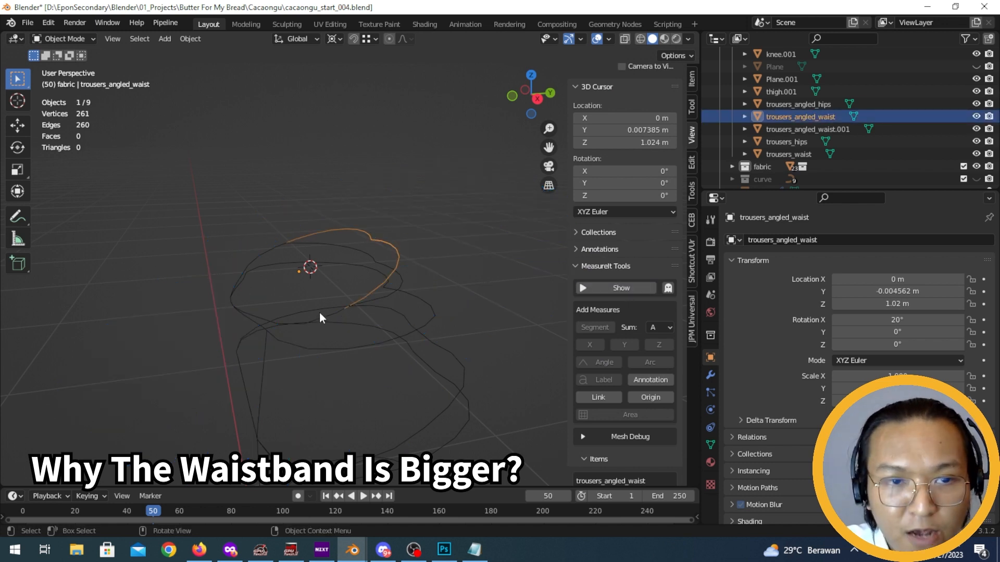
Add a Shrinkwrap modifier to the bent trousers_angled_waist.001 loop
middle_drag(332, 314, 364, 259)
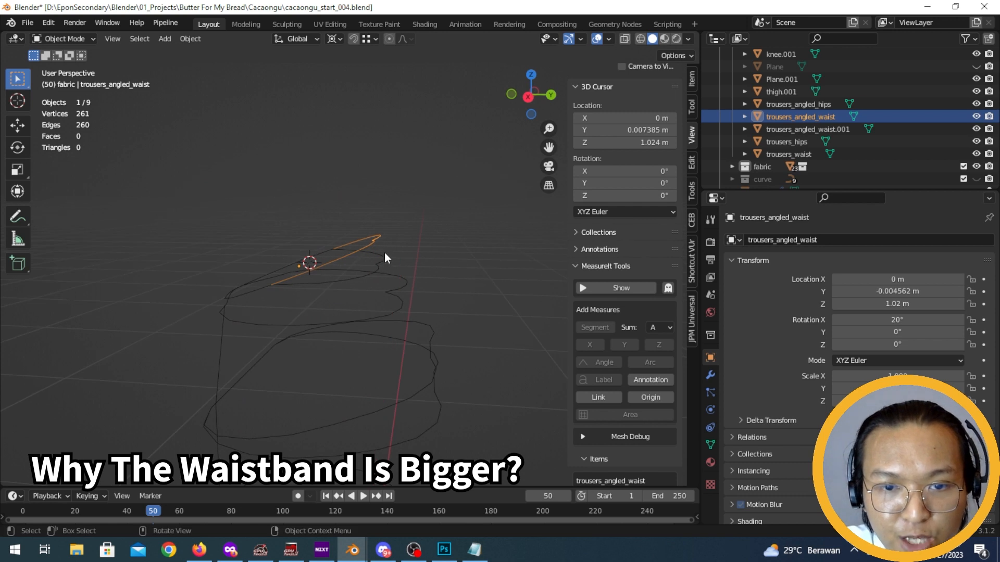
click(383, 266)
middle_drag(376, 273, 402, 261)
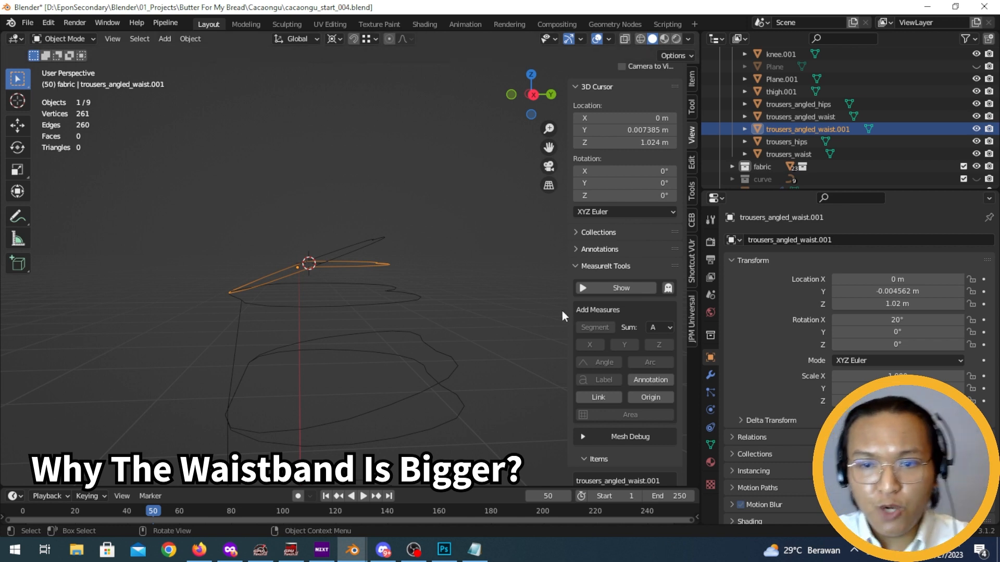
middle_drag(420, 289, 359, 296)
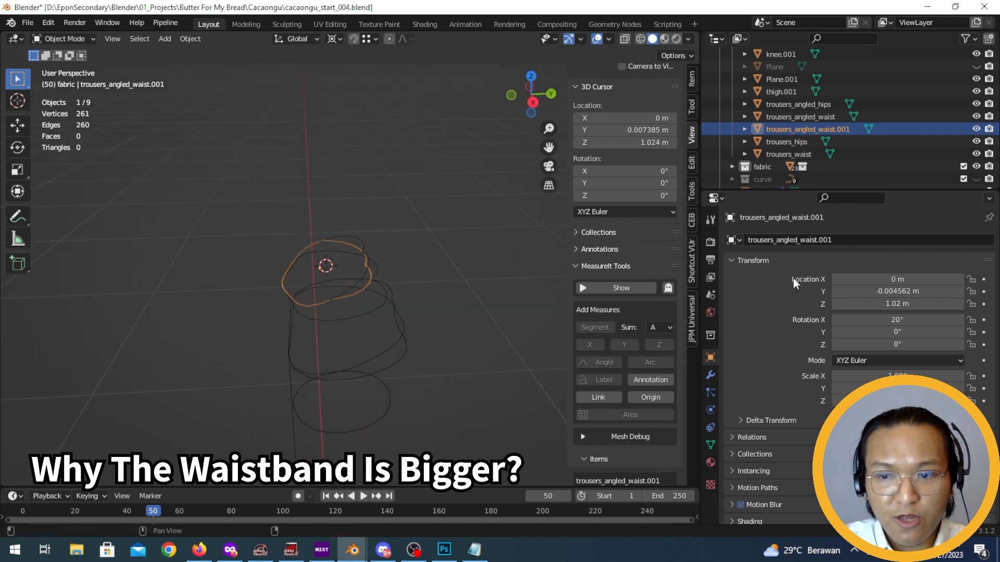
click(711, 374)
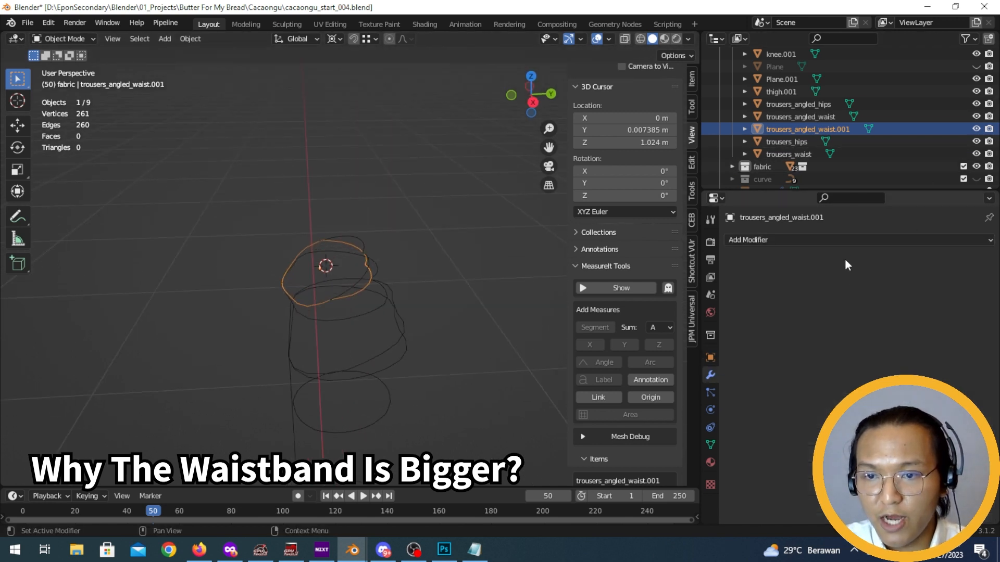
click(845, 240)
click(865, 380)
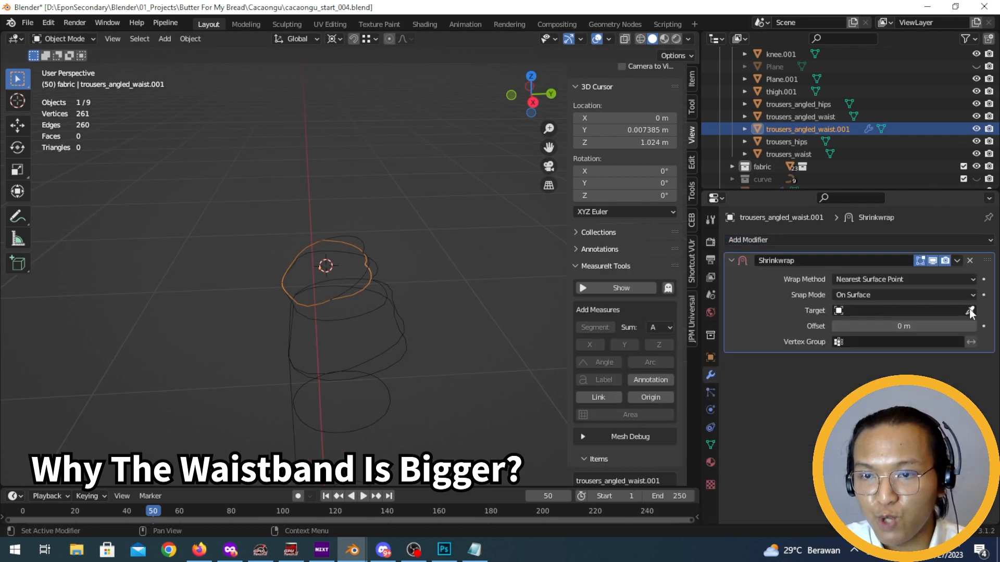
Unhide the body model and set it as the Shrinkwrap target for the trousers_angled_waist.001 loop
scroll(916, 148, down, 3)
click(977, 164)
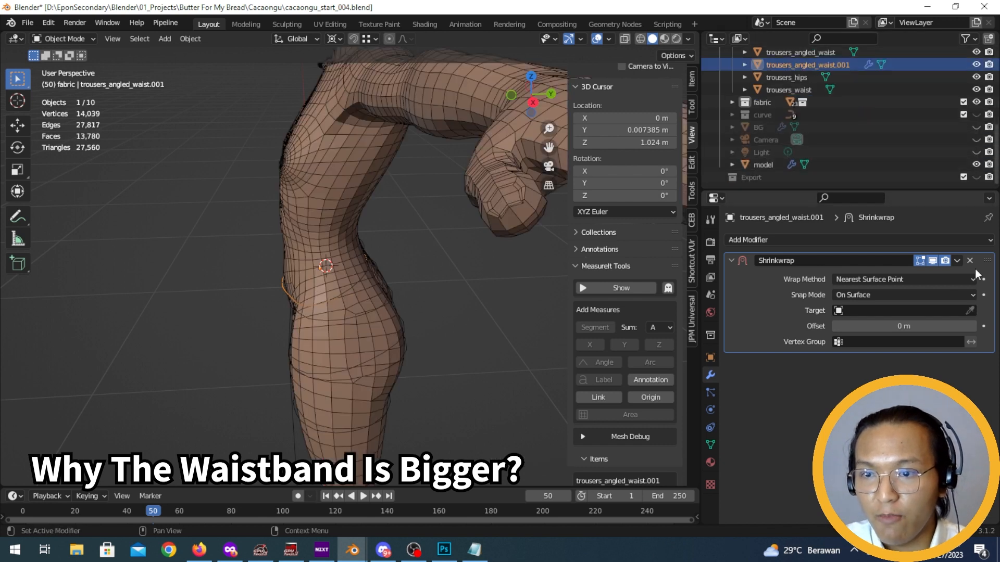
click(970, 310)
click(365, 205)
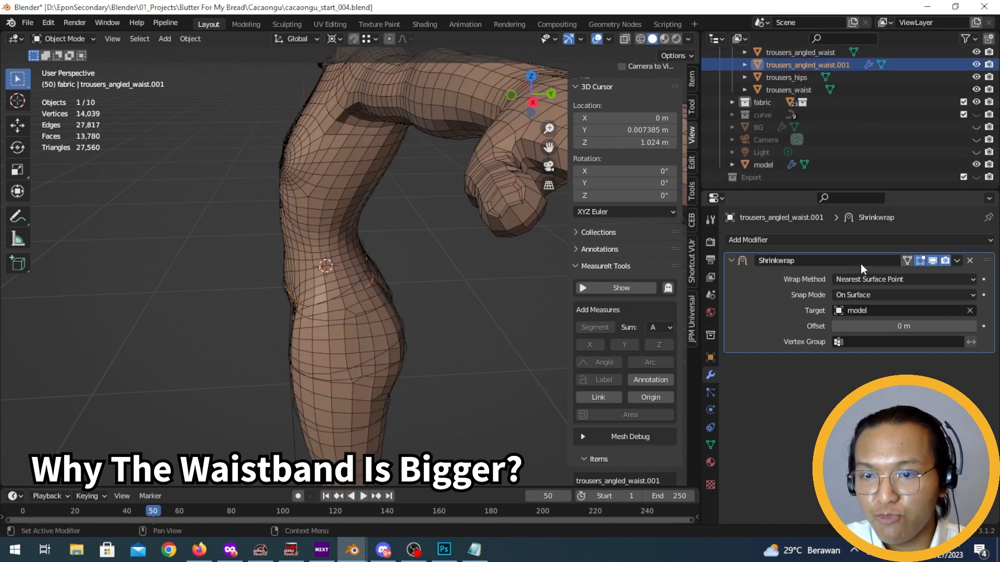
Change the Shrinkwrap wrap method from Nearest Surface Point to Project
click(865, 279)
click(869, 302)
click(860, 357)
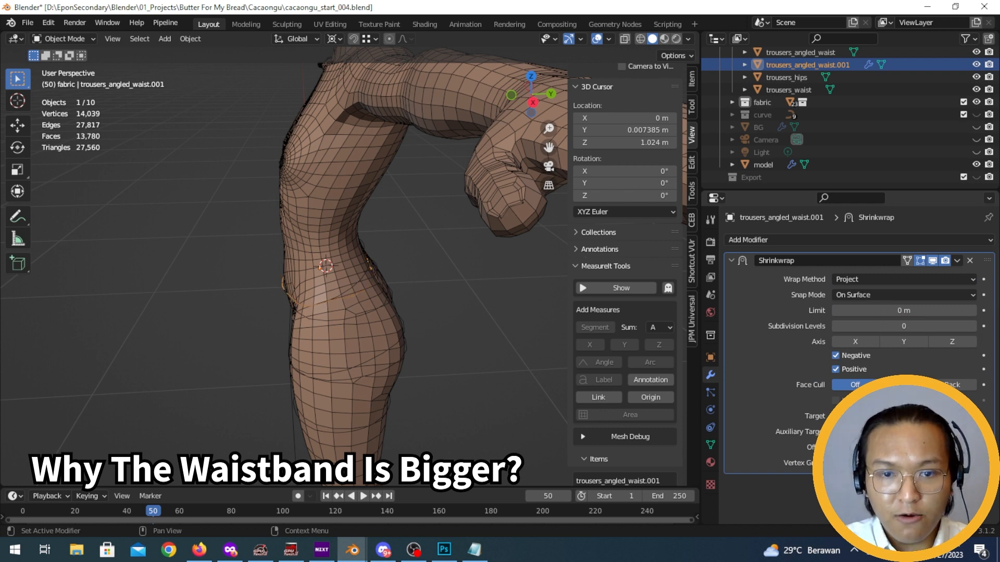
scroll(289, 303, up, 4)
Hide the body model and scale the loop's selected half to 1.2 along the global Y axis in Edit Mode
key(Tab)
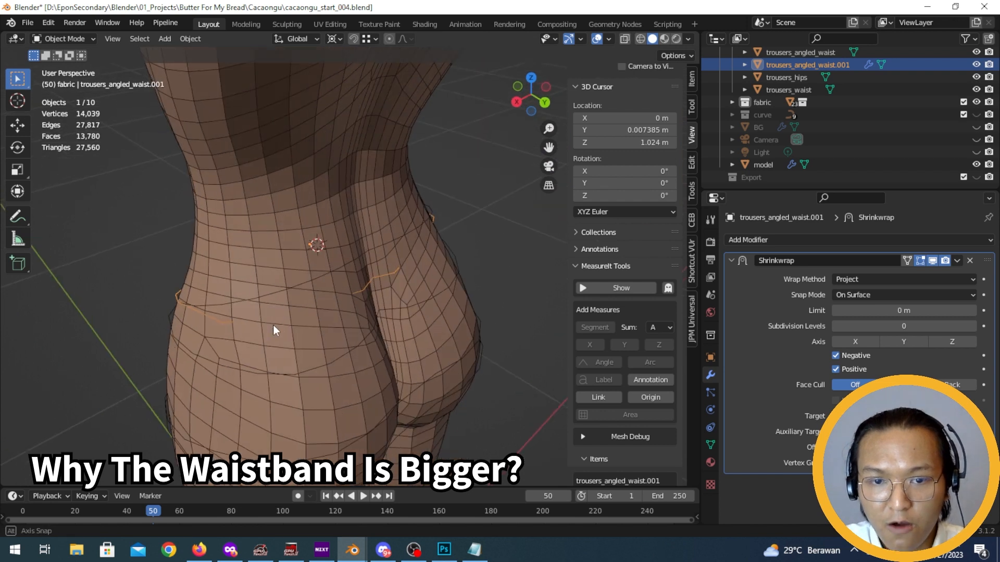
click(976, 165)
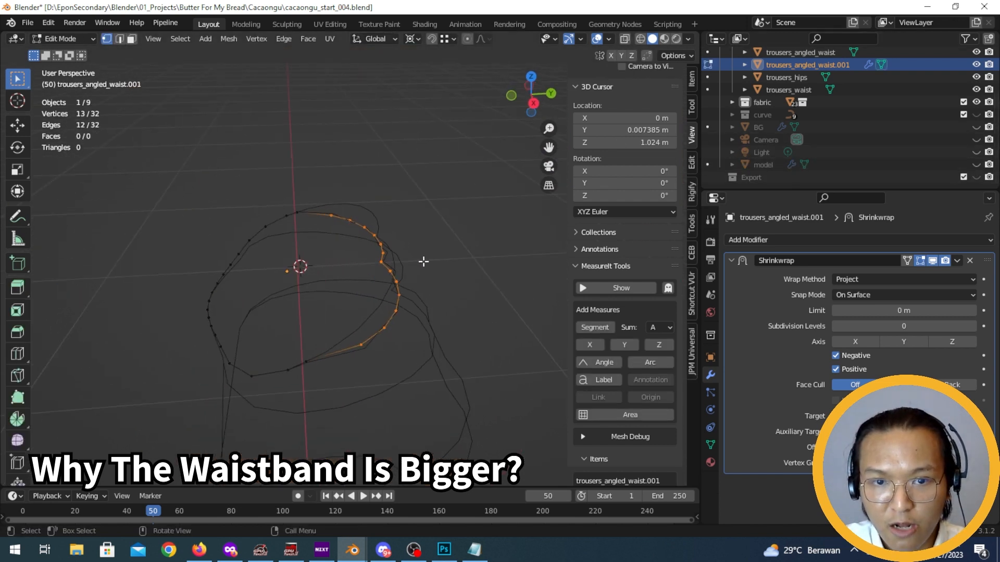
key(s)
key(y)
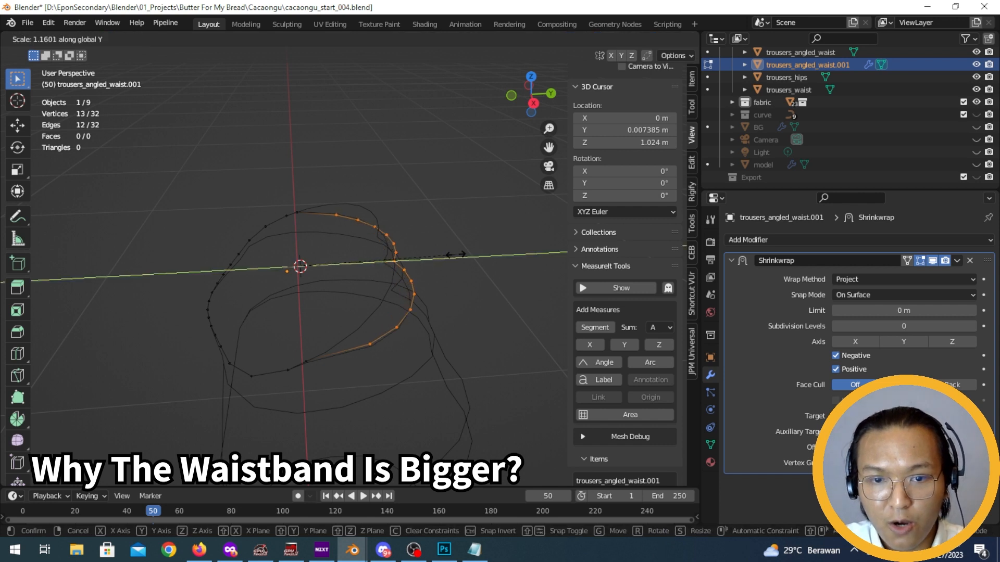
click(457, 255)
double_click(172, 432)
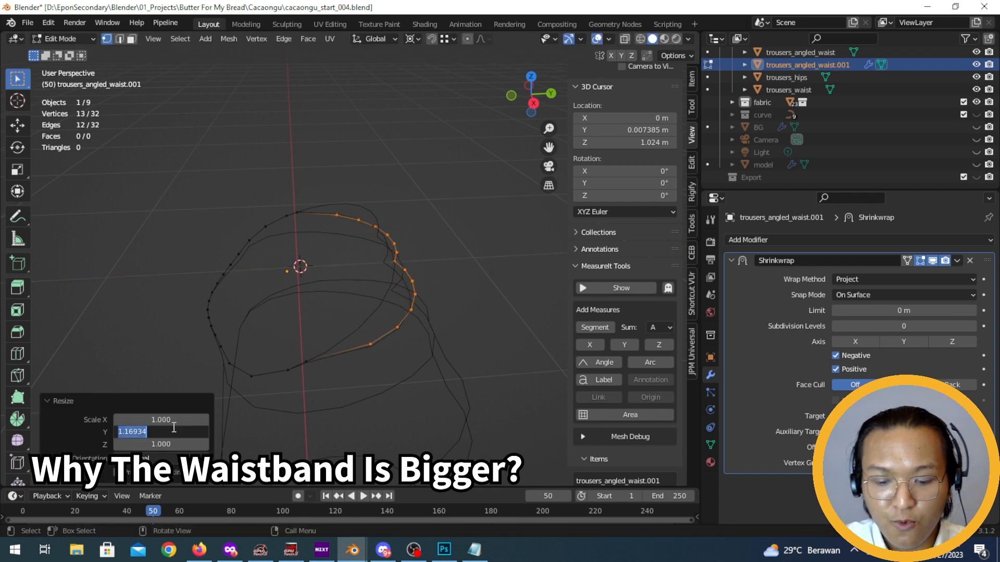
text(1.2)
key(Return)
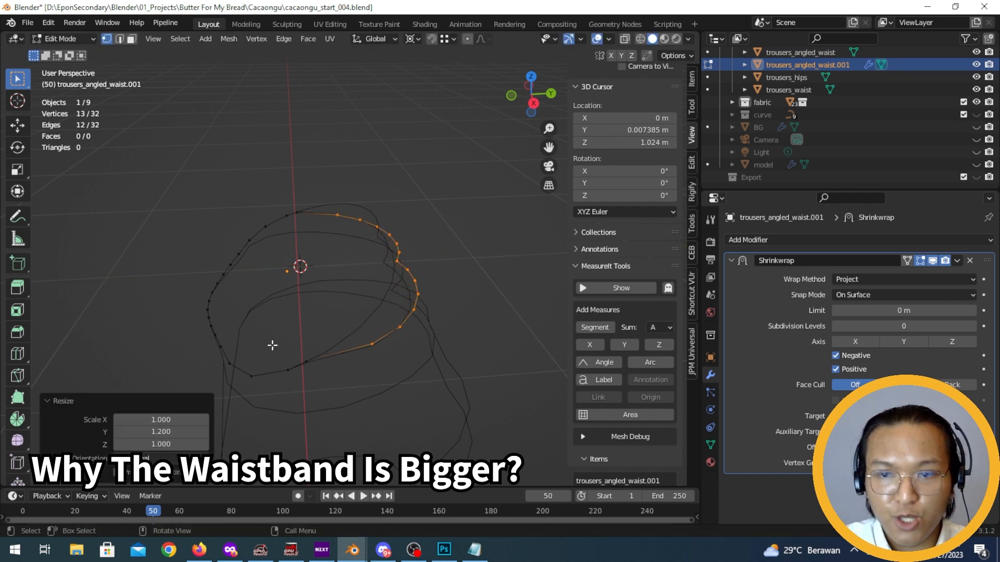
Show the body model again, return to Object Mode and apply the loop's Shrinkwrap modifier
click(976, 165)
middle_drag(407, 284, 398, 265)
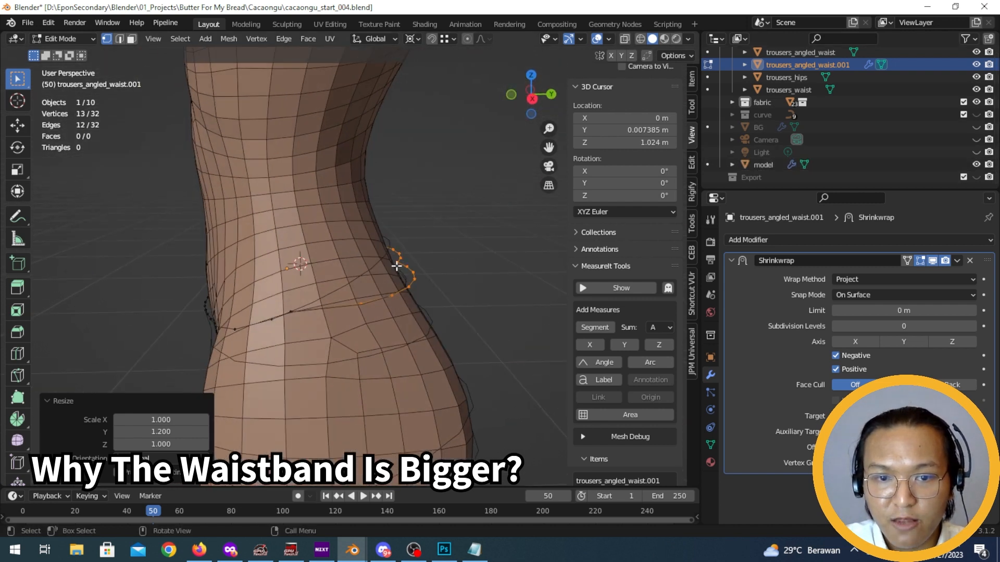
key(Tab)
middle_drag(448, 307, 166, 312)
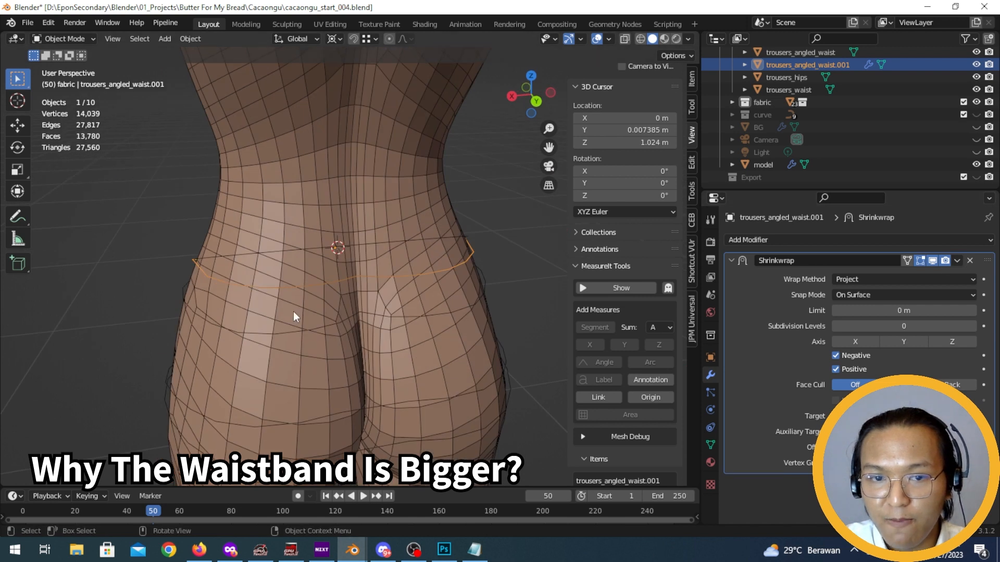
middle_drag(292, 315, 922, 217)
click(957, 261)
click(935, 279)
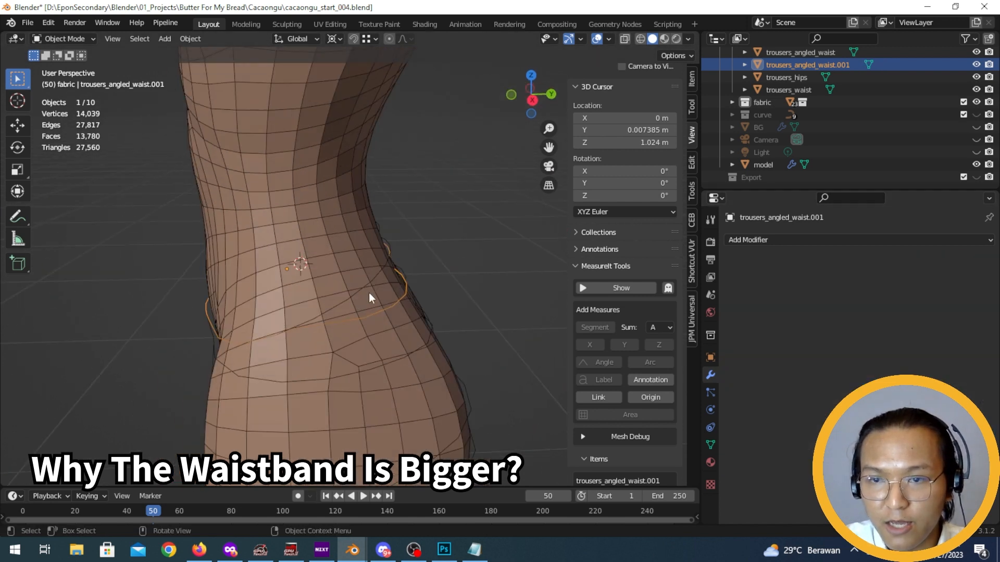
Hide the body model and select the shrinkwrapped trousers_angled_waist.001 loop
click(976, 165)
middle_drag(365, 282, 372, 304)
click(359, 244)
click(418, 274)
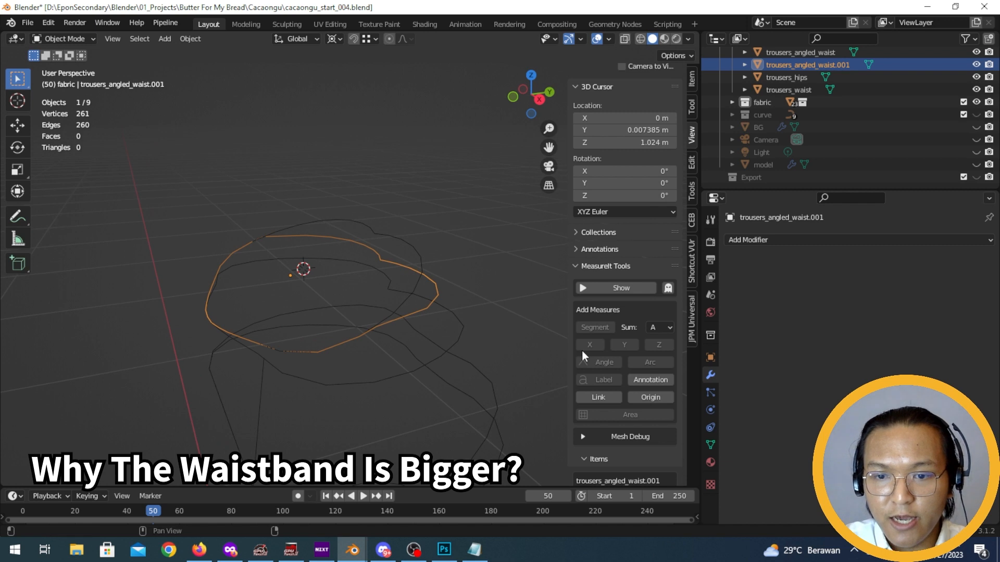
Delete all old MeasureIt measurements of the loop and add segment measures summed in group A for all its edges
scroll(617, 360, down, 15)
key(Tab)
scroll(628, 357, down, 10)
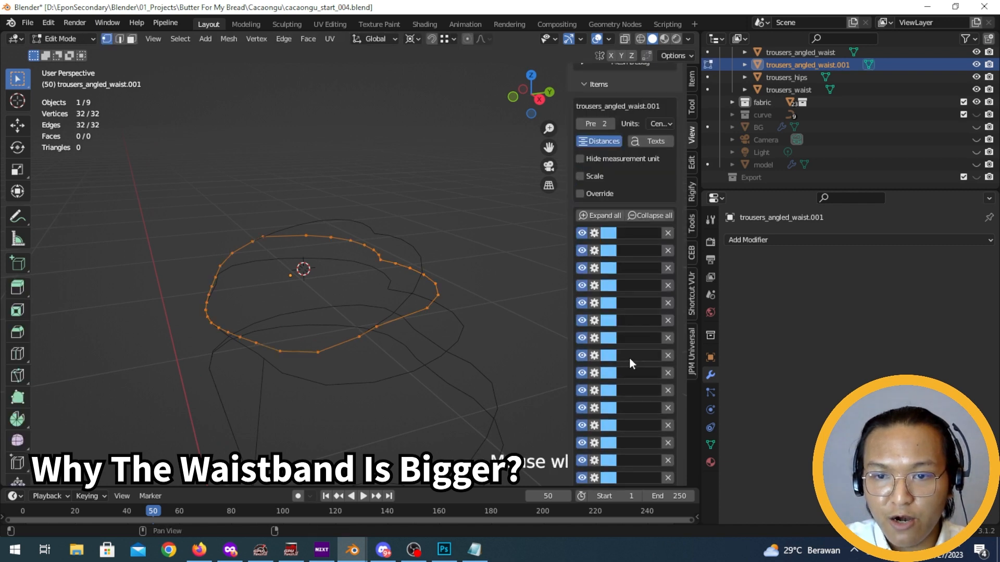
click(625, 348)
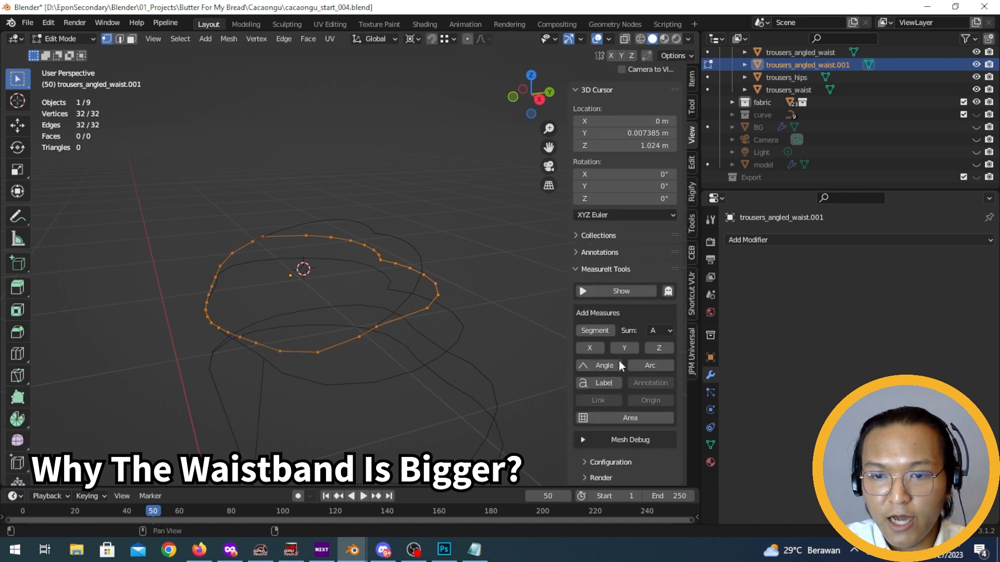
click(594, 330)
scroll(599, 329, down, 10)
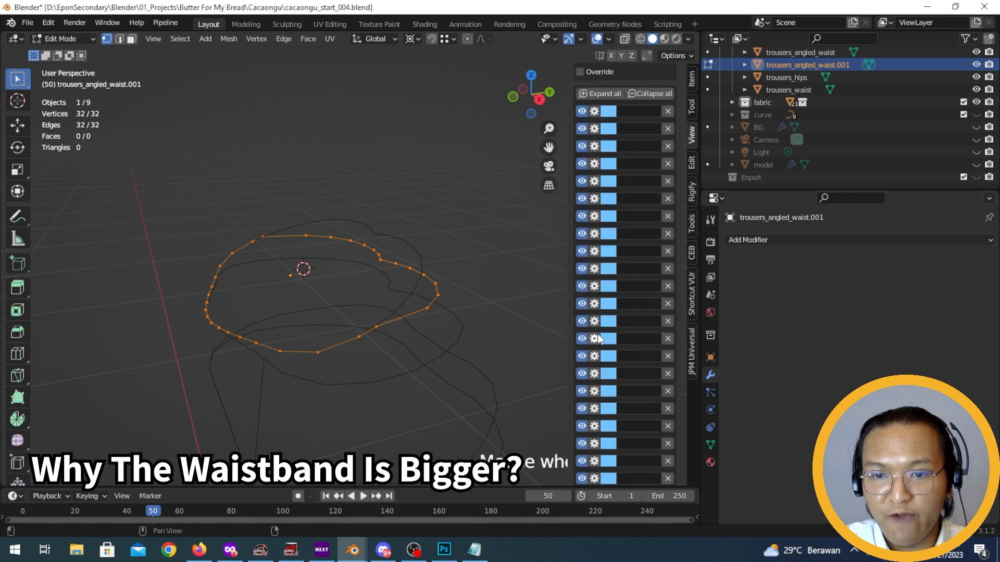
middle_drag(412, 343, 368, 348)
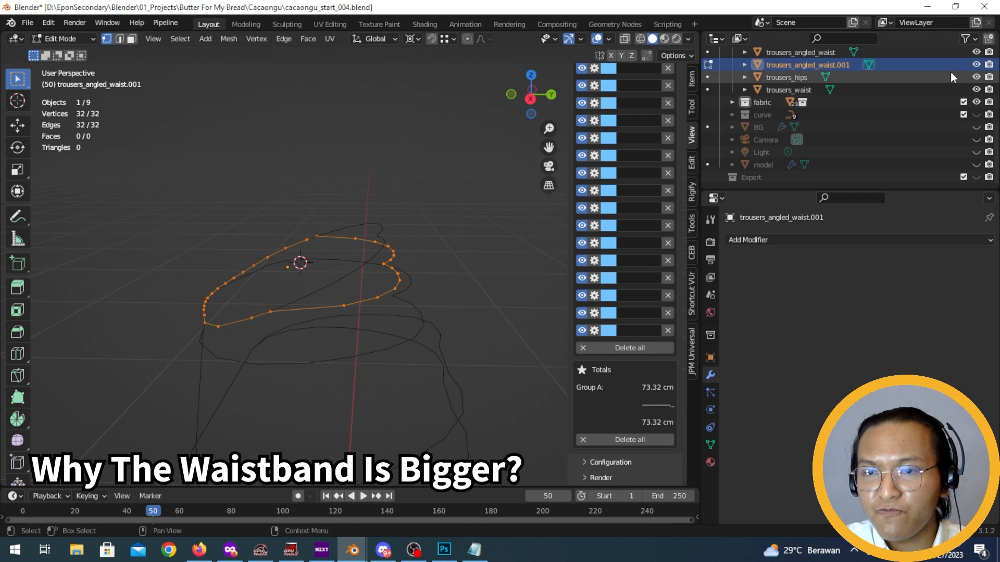
Return to Object Mode and examine the shape of the bent waist loop in perspective and right orthographic views
key(Tab)
key(KP_3)
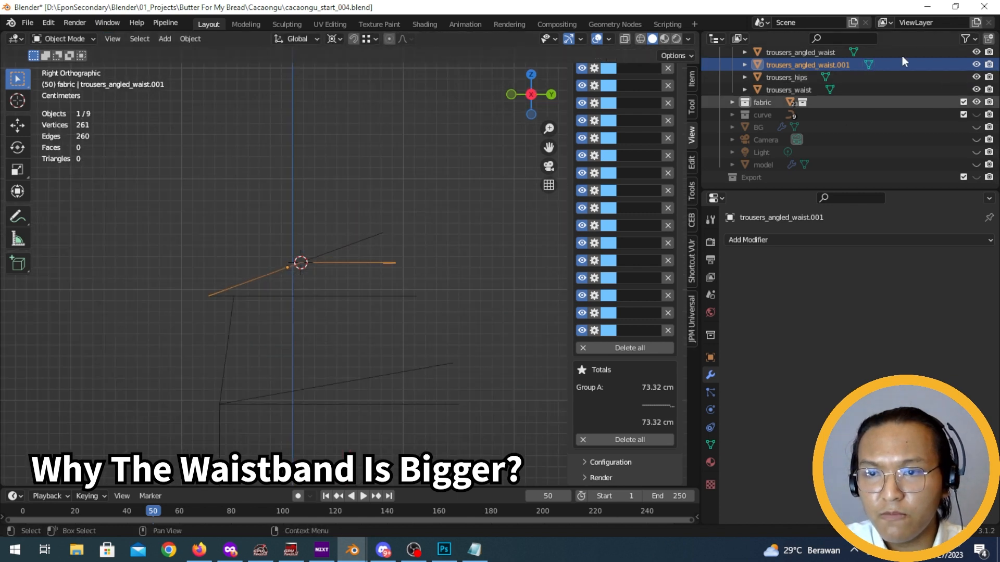
key(KP_5)
mouse_move(356, 273)
middle_down()
mouse_move(349, 310)
mouse_move(349, 285)
middle_up()
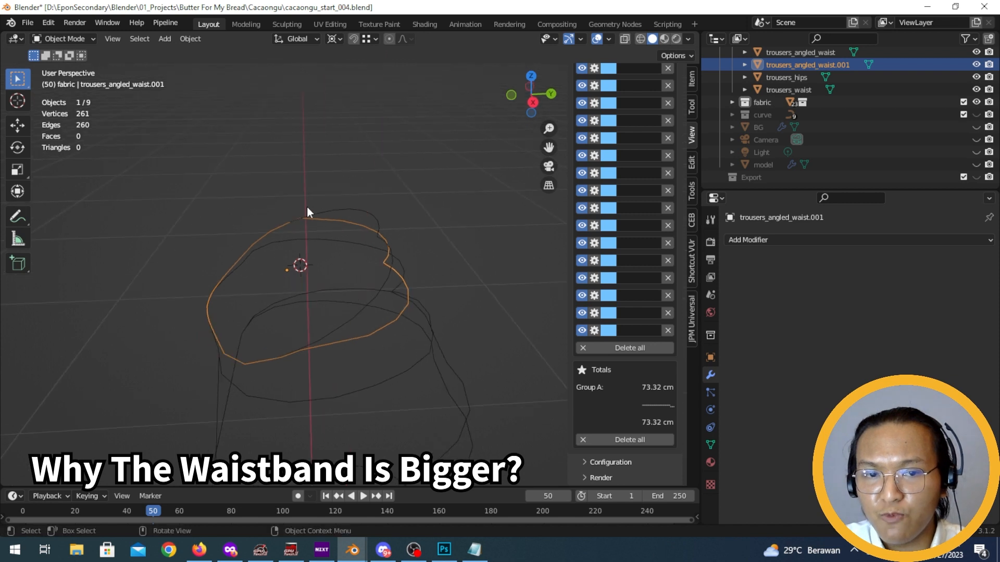
middle_drag(365, 257, 352, 233)
key(KP_3)
mouse_move(371, 278)
middle_down()
mouse_move(371, 300)
mouse_move(382, 267)
middle_up()
key(KP_3)
Enter Edit Mode on the bent waist loop and box-select its flat back half
key(Tab)
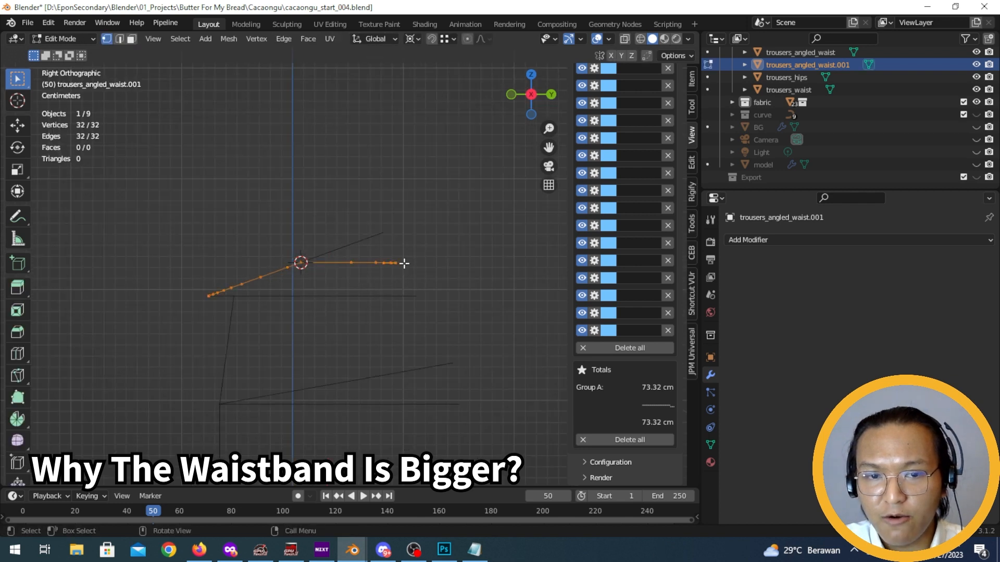
key(r)
right_click(463, 140)
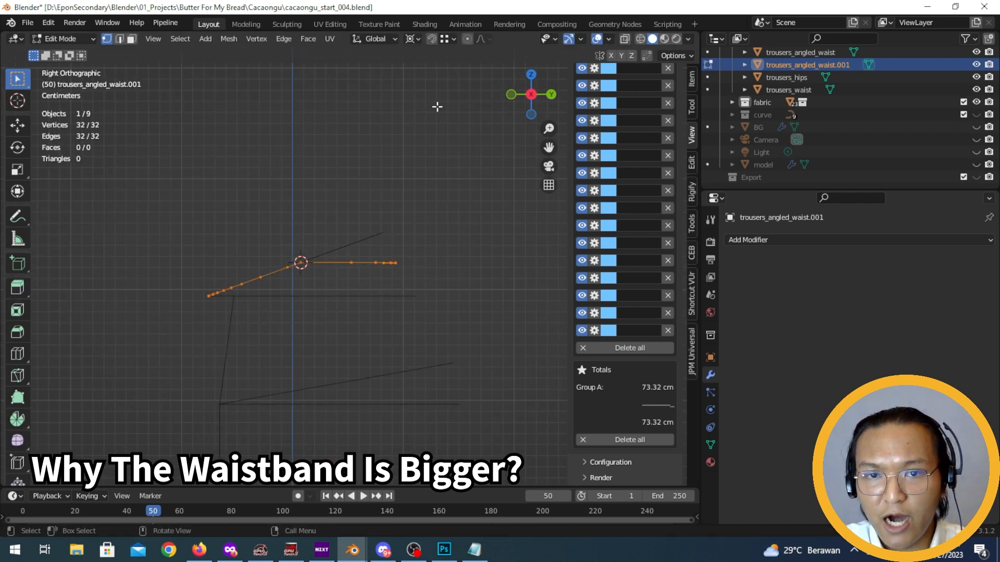
middle_drag(354, 213, 356, 234)
drag(335, 209, 434, 350)
Switch to the Photoshop sketch, darken the bent waistline and handwrite "new" above it and "old" below the straight line
click(443, 550)
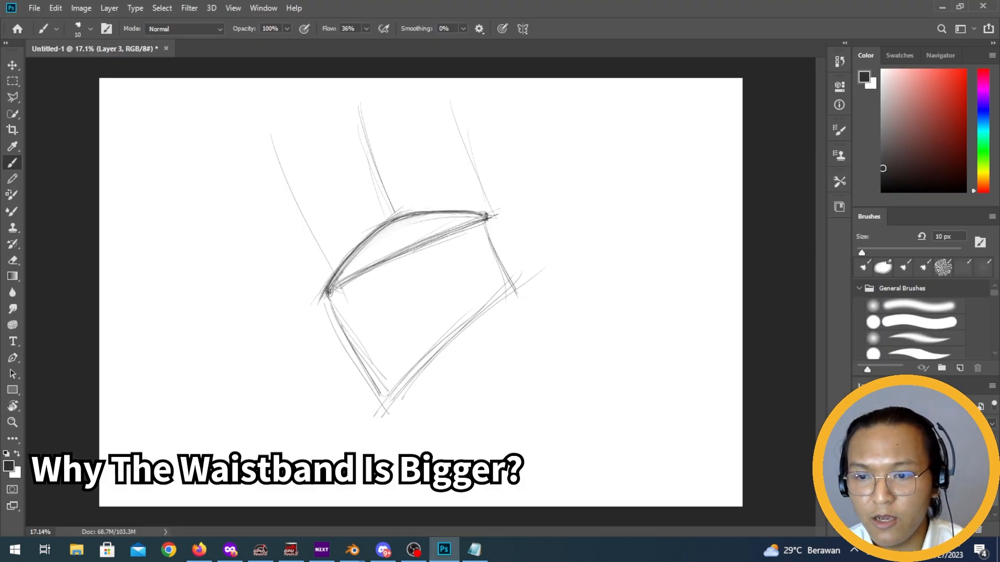
click(863, 459)
click(863, 477)
click(863, 476)
click(863, 458)
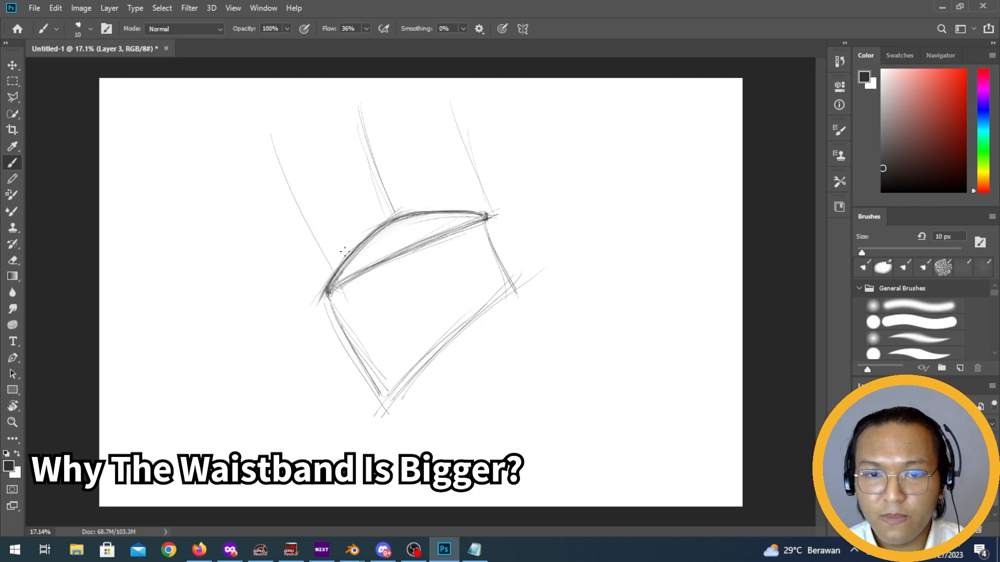
mouse_move(349, 263)
mouse_down()
mouse_move(331, 287)
mouse_move(393, 213)
mouse_up()
mouse_move(357, 255)
mouse_down()
mouse_move(323, 287)
mouse_move(464, 230)
mouse_up()
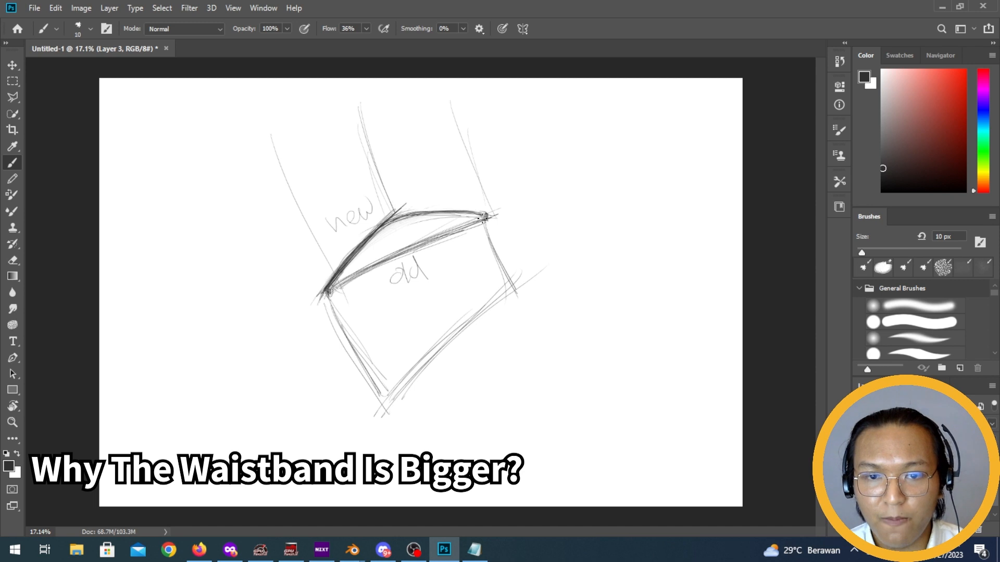
Switch back to Blender and snap the 3D cursor to the front centre vertex of the bent waist loop
key(alt+Tab)
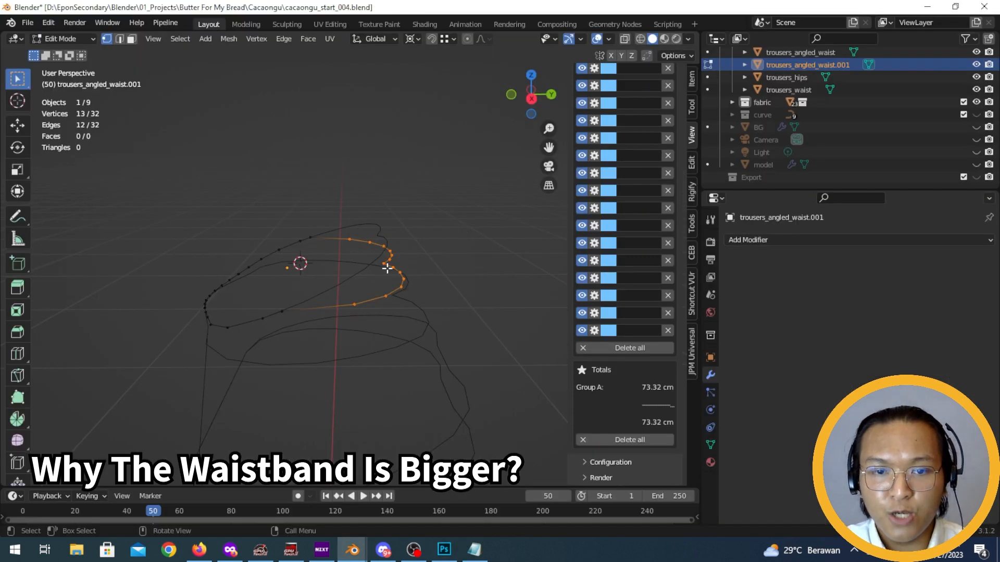
key(a)
middle_drag(314, 304, 355, 298)
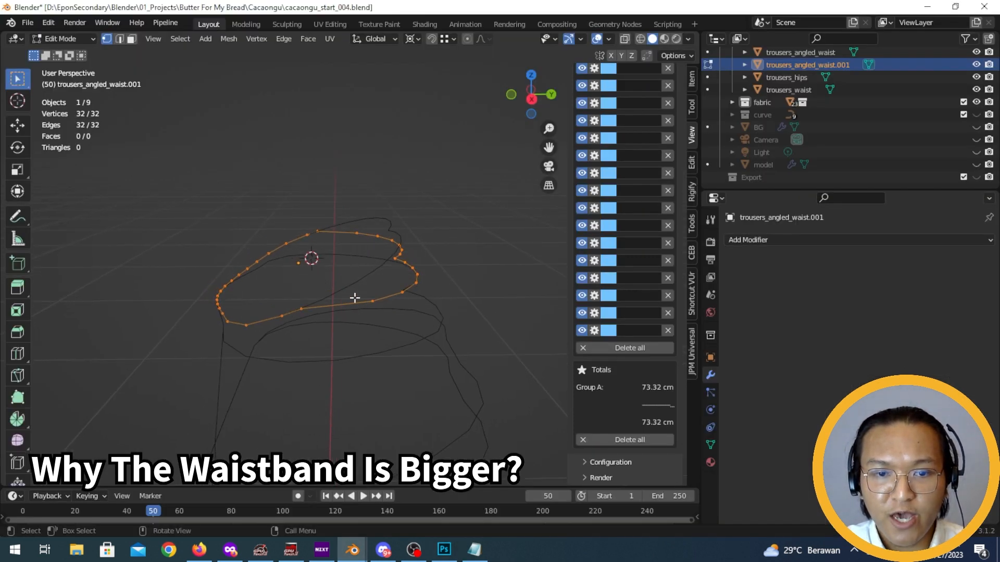
middle_drag(281, 310, 395, 343)
ctrl+middle_drag(333, 399, 297, 359)
click(286, 368)
key(shift+s)
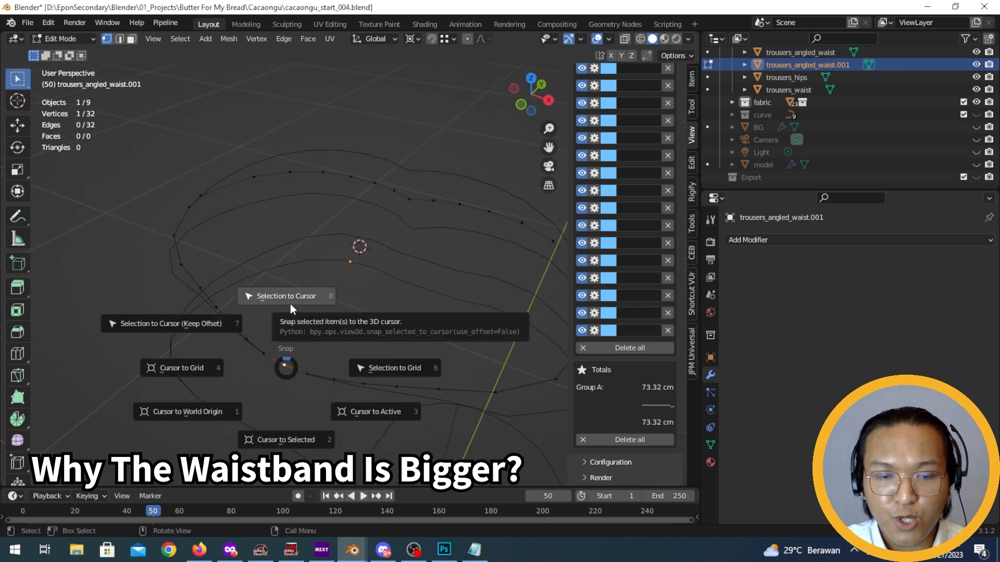
click(287, 433)
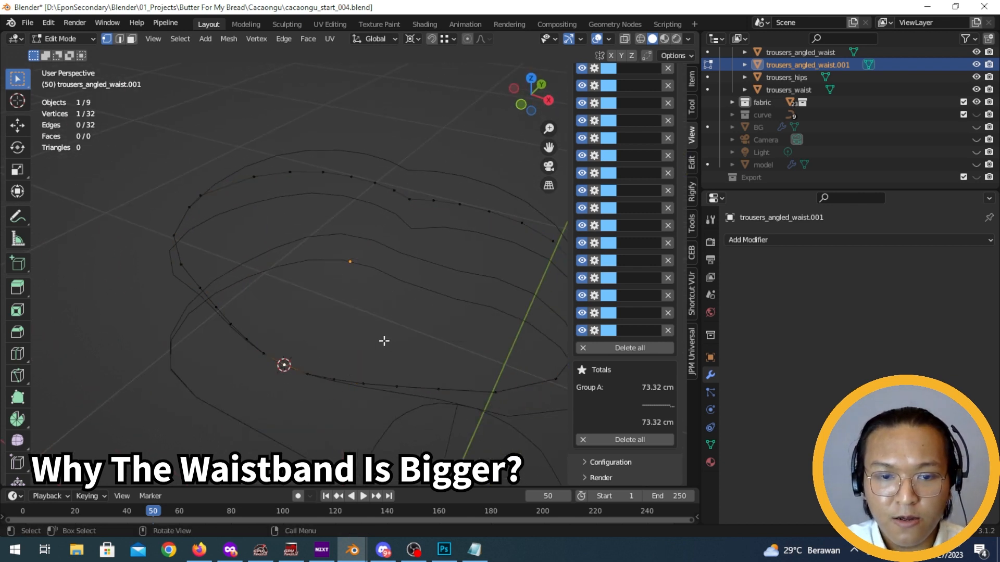
Unhide the body model and rotate the whole loop -20° about the 3D cursor in the right orthographic view
middle_drag(385, 341, 307, 290)
key(KP_3)
key(Tab)
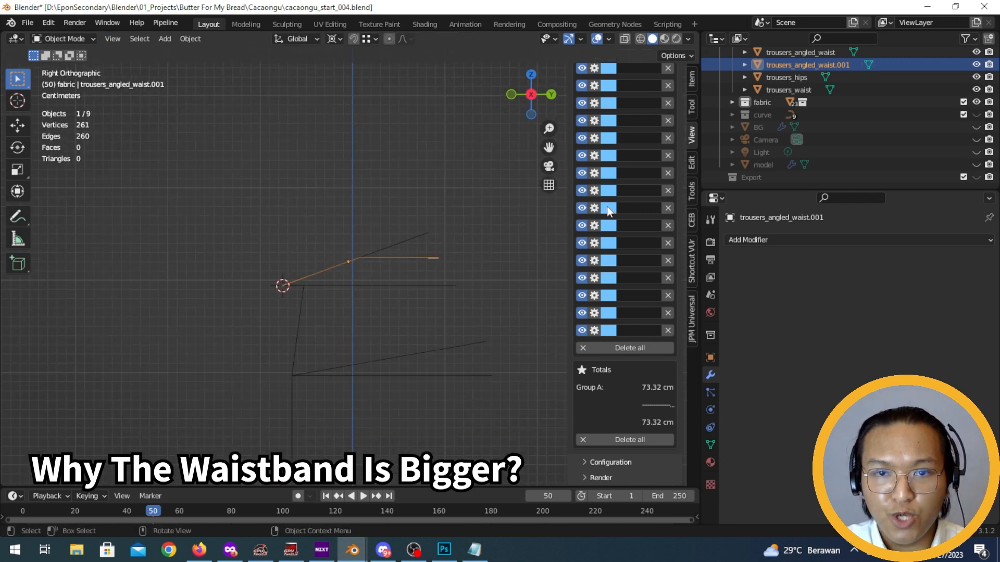
click(976, 165)
key(r)
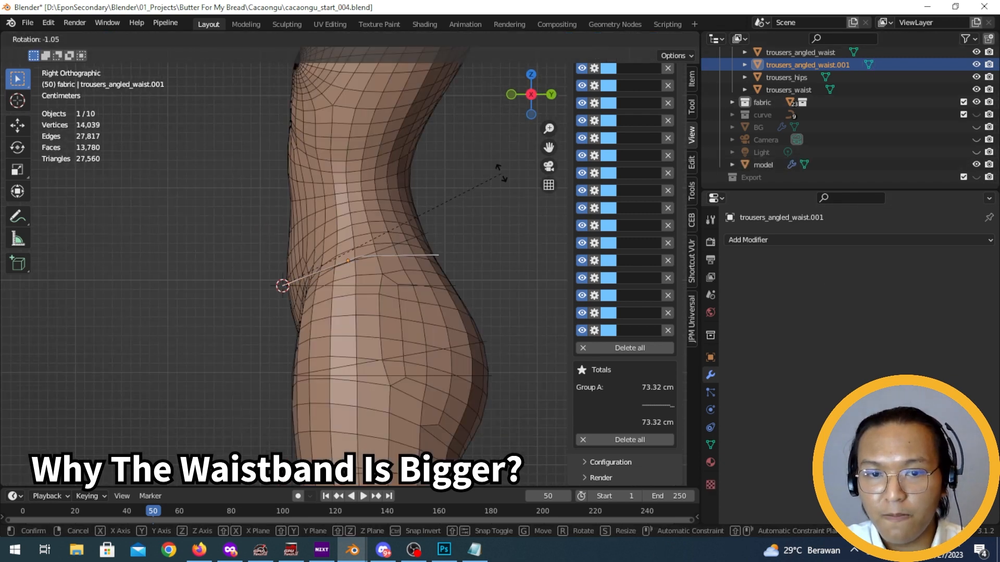
click(483, 111)
double_click(171, 433)
text(-20)
key(Return)
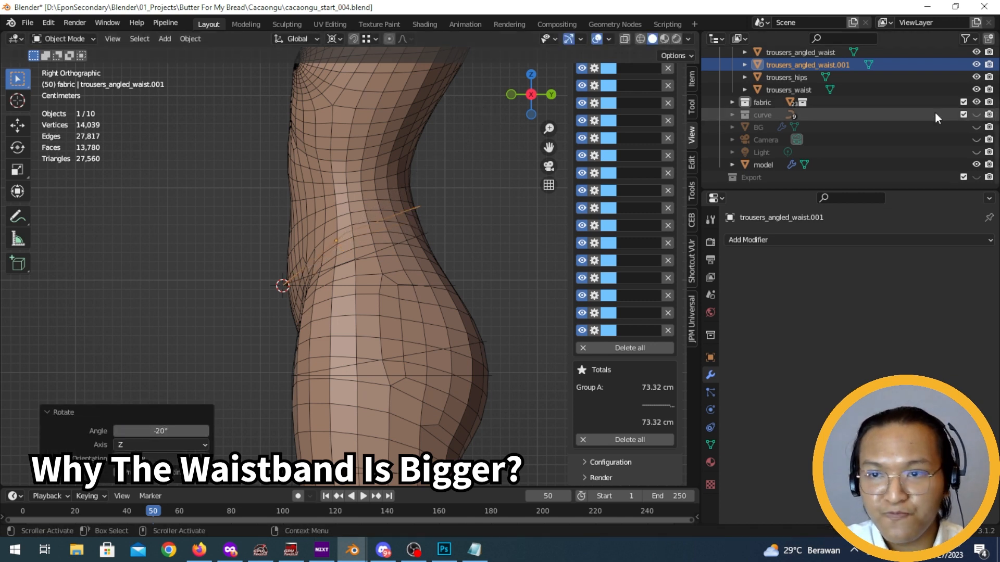
Show the Template_trousers collection for comparison with the rotated loop on the body and hide it again
scroll(926, 107, up, 10)
click(976, 104)
mouse_move(320, 205)
middle_down()
mouse_move(350, 212)
mouse_move(310, 217)
middle_up()
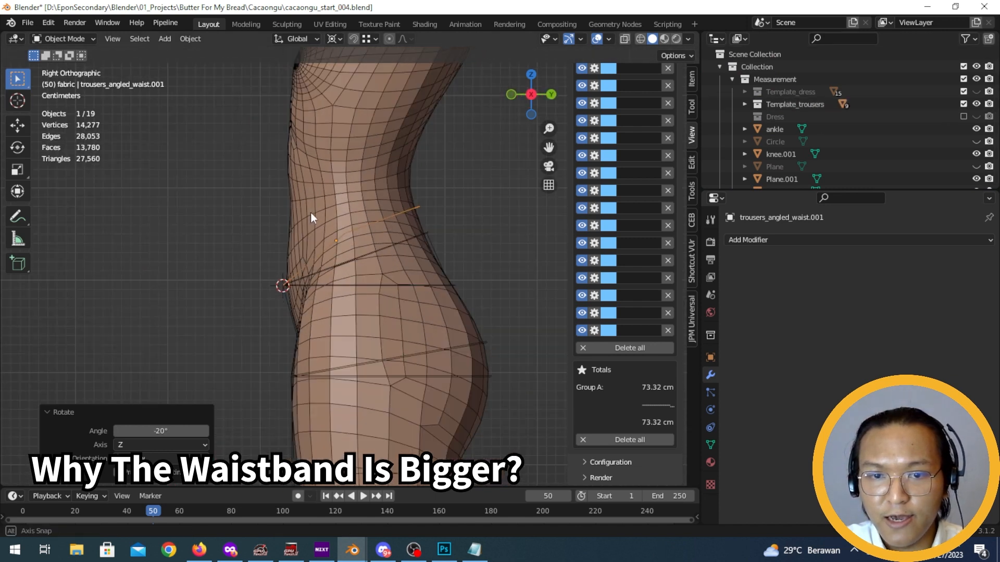
click(975, 105)
scroll(349, 286, up, 3)
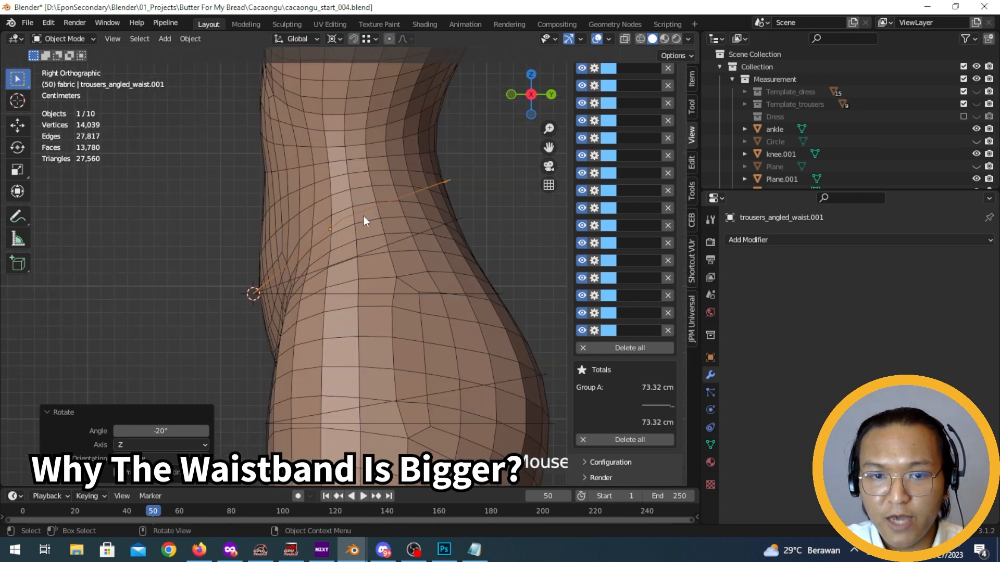
Examine the body model's curved edge loop around the waist by selecting it in Edit Mode, and return to Object Mode
click(364, 239)
key(Tab)
key(2)
alt+click(339, 225)
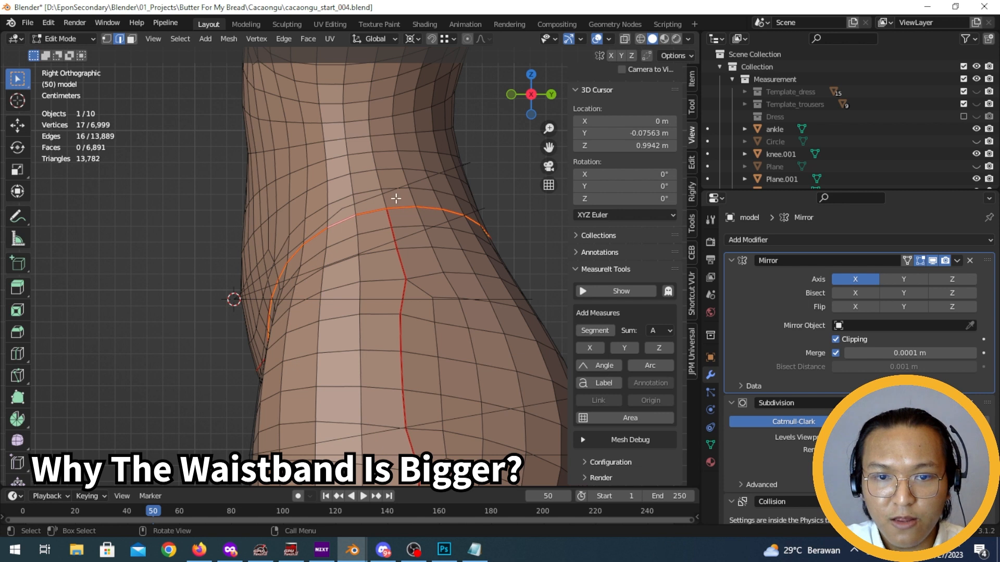
key(Tab)
Open the trousers_angled_waist.001 loop in Edit Mode and hide the body model
click(464, 165)
scroll(459, 174, down, 1)
key(Tab)
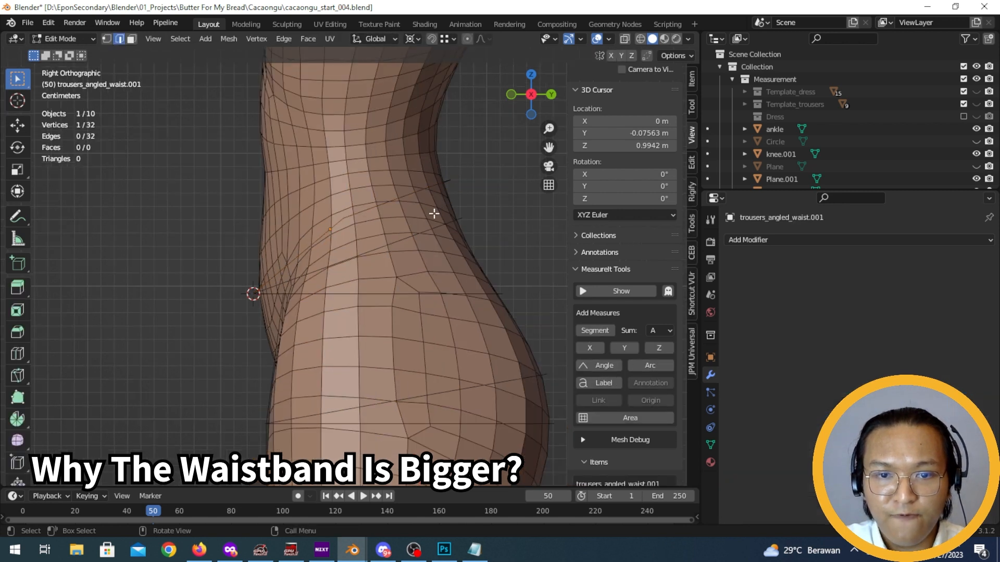
middle_drag(432, 214, 434, 221)
scroll(968, 145, down, 5)
scroll(969, 148, down, 4)
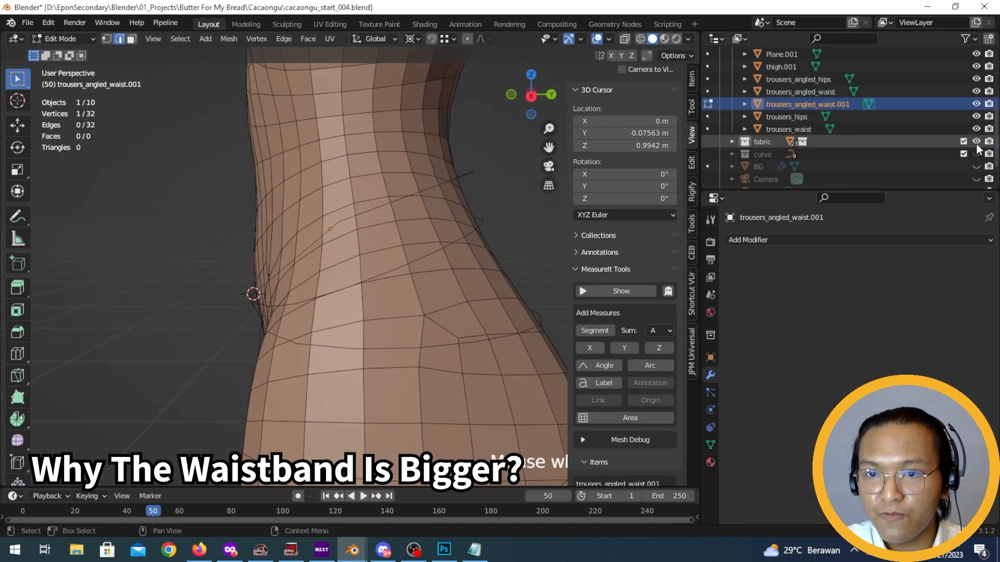
click(976, 164)
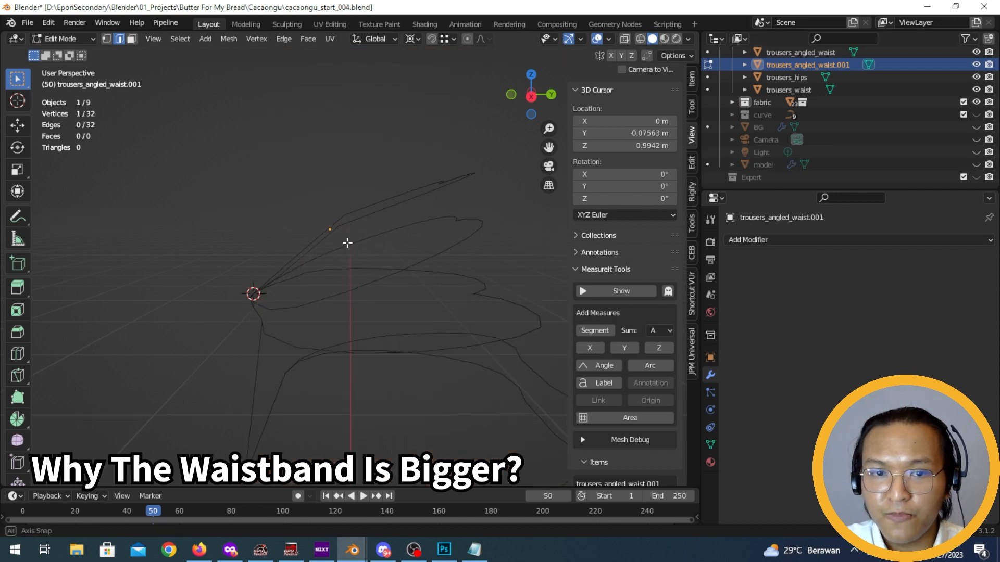
Snap the 3D cursor to the two opposite side vertices of the rotated waist loop
key(1)
shift+click(351, 266)
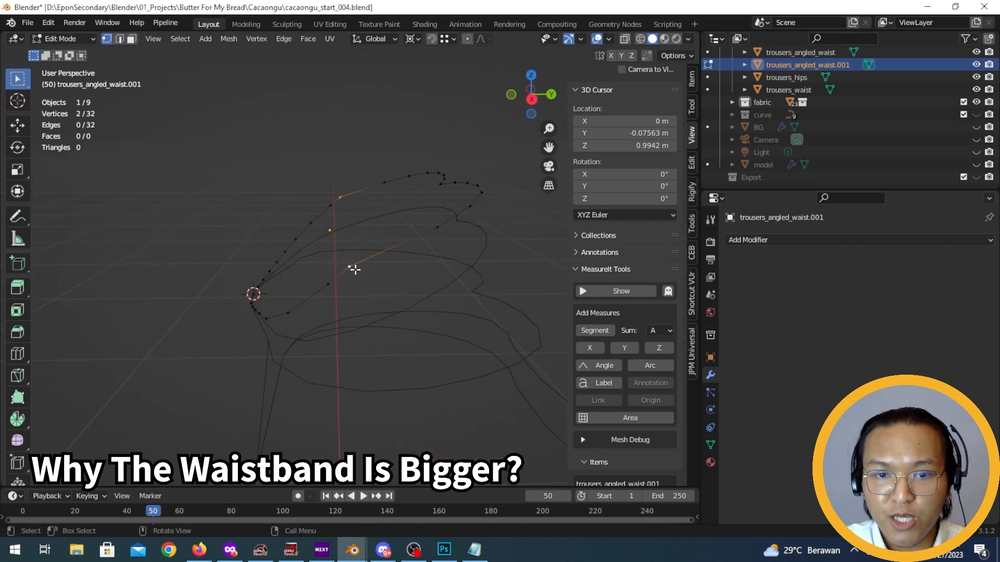
key(shift+s)
click(357, 334)
Rotate the rear half of the waist loop 20° about the 3D cursor in the right orthographic view
drag(367, 152, 492, 224)
key(KP_3)
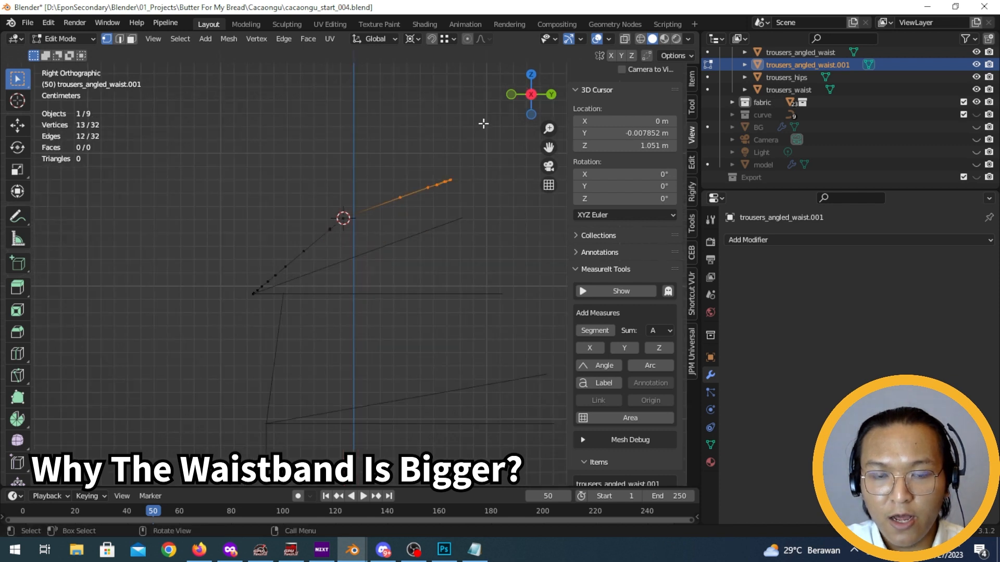
key(r)
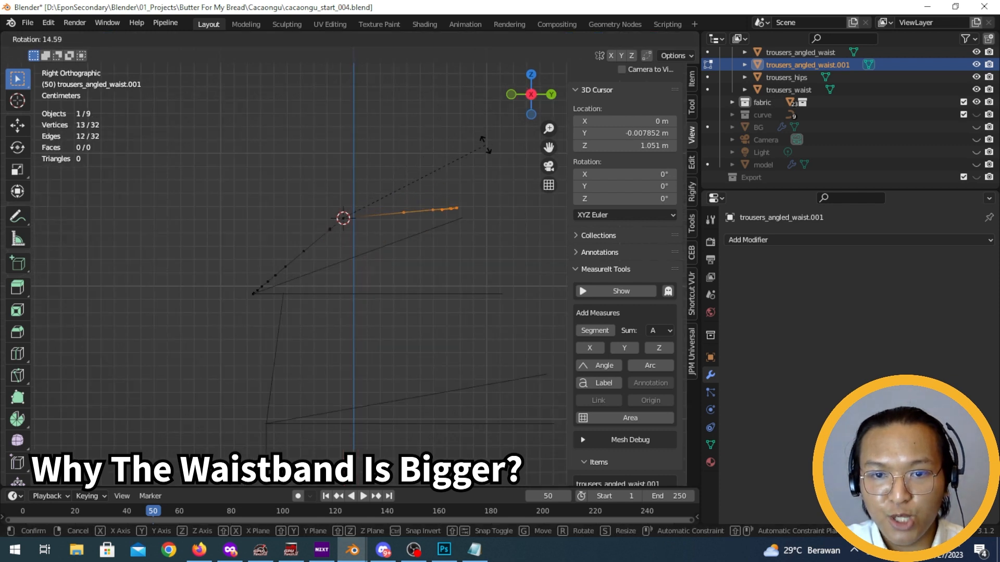
click(488, 160)
click(156, 432)
text(20)
key(Return)
key(Tab)
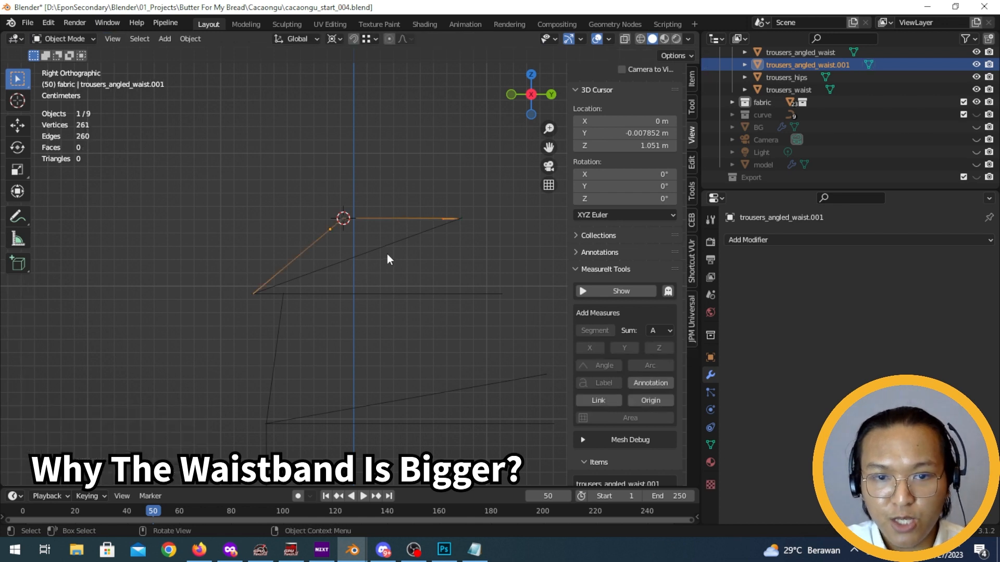
Add a Shrinkwrap modifier to the bent waist loop and unhide the body model
middle_drag(427, 266, 443, 318)
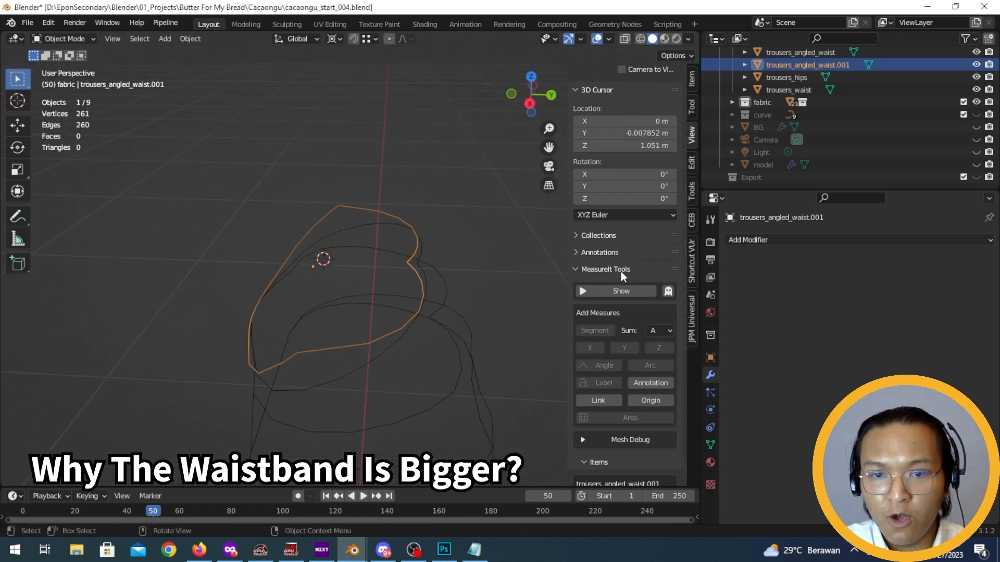
click(901, 240)
click(869, 385)
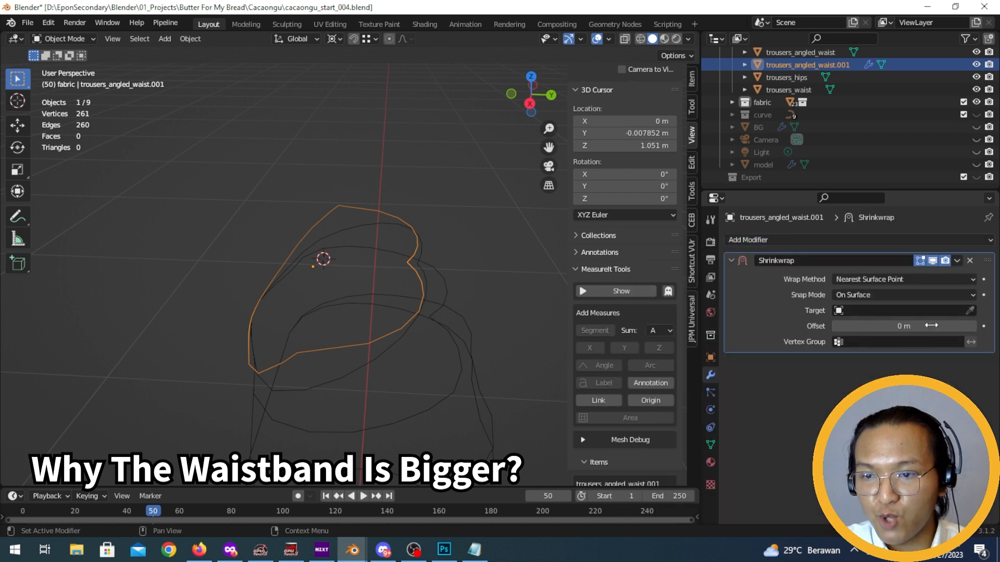
click(976, 165)
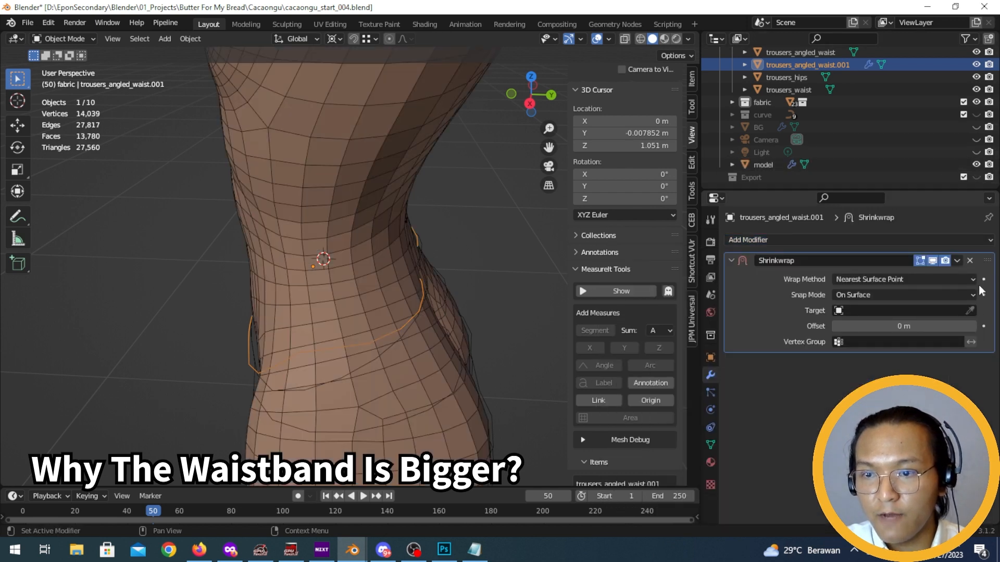
Scale the loop's rear vertices along Y by about 1.116 so they clear the body
middle_drag(402, 287, 484, 258)
key(Tab)
key(s)
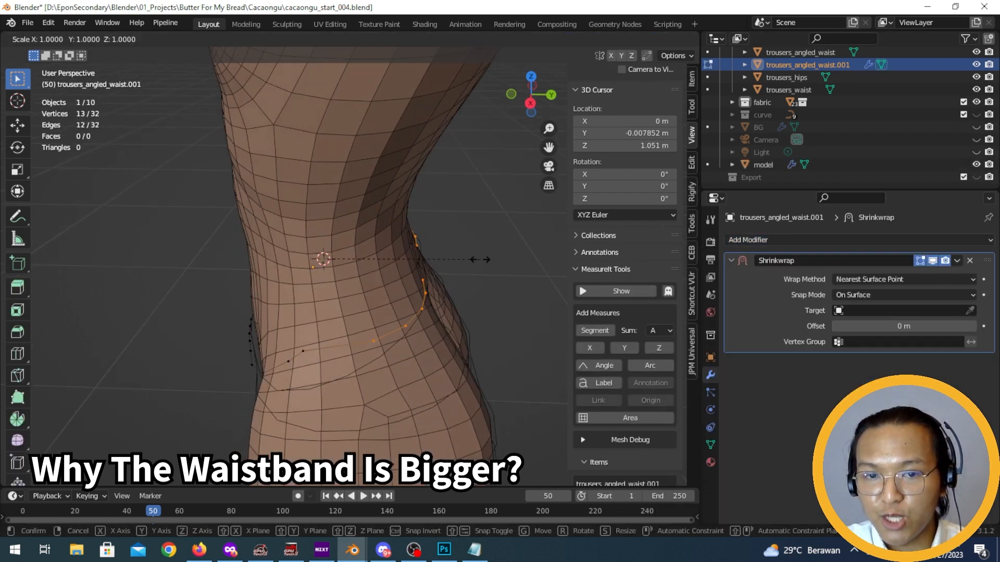
key(y)
click(503, 258)
middle_drag(495, 256, 424, 285)
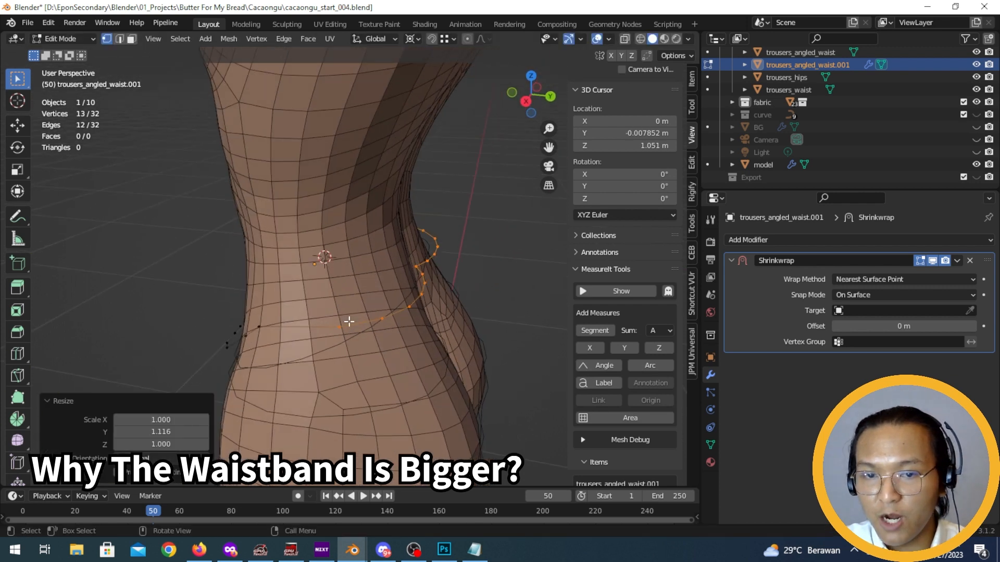
Set the Shrinkwrap target to the body model and the wrap method to Project
key(Tab)
click(971, 311)
click(366, 250)
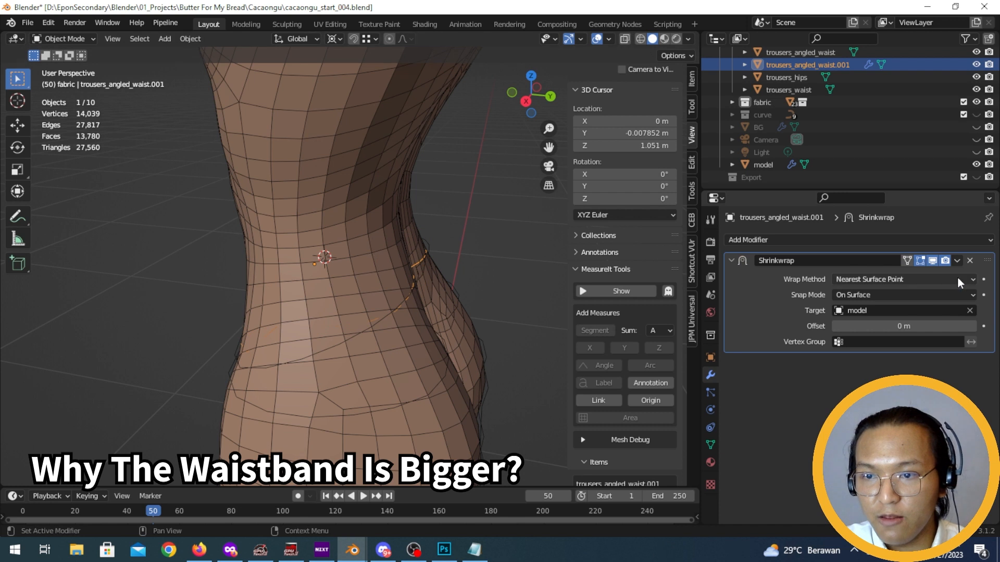
click(951, 281)
click(896, 293)
click(862, 356)
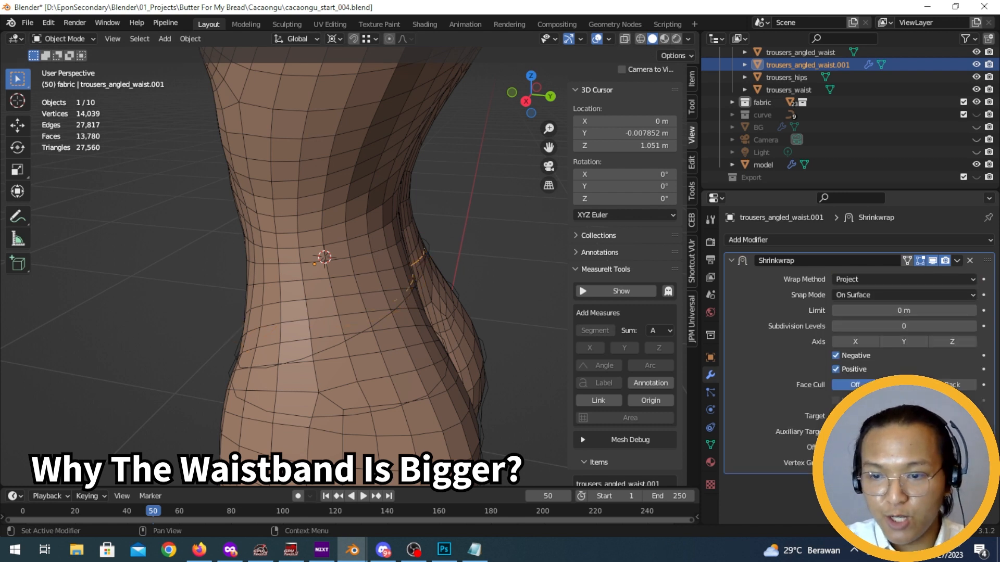
Apply the Shrinkwrap modifier to the waist loop
middle_drag(301, 358, 355, 336)
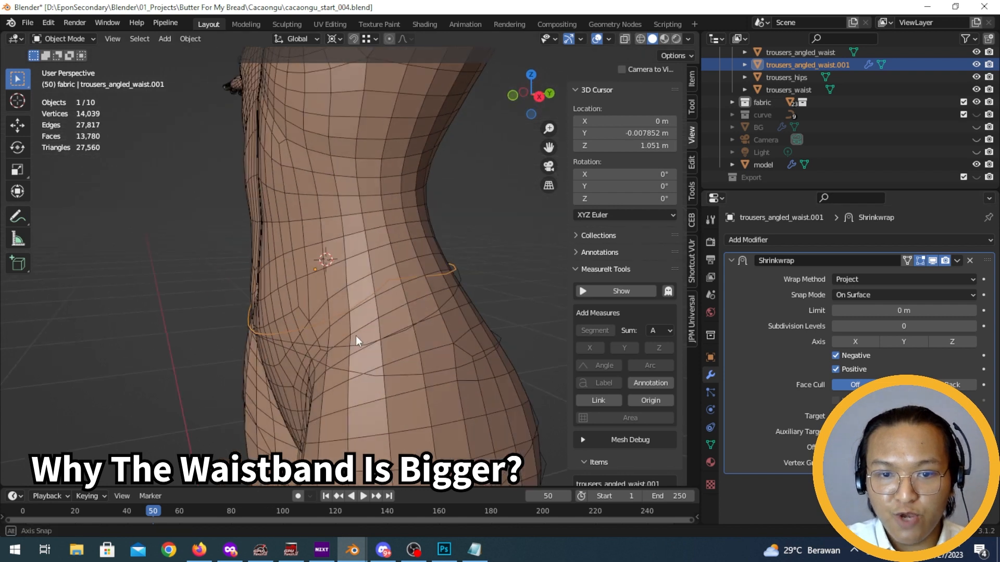
click(956, 261)
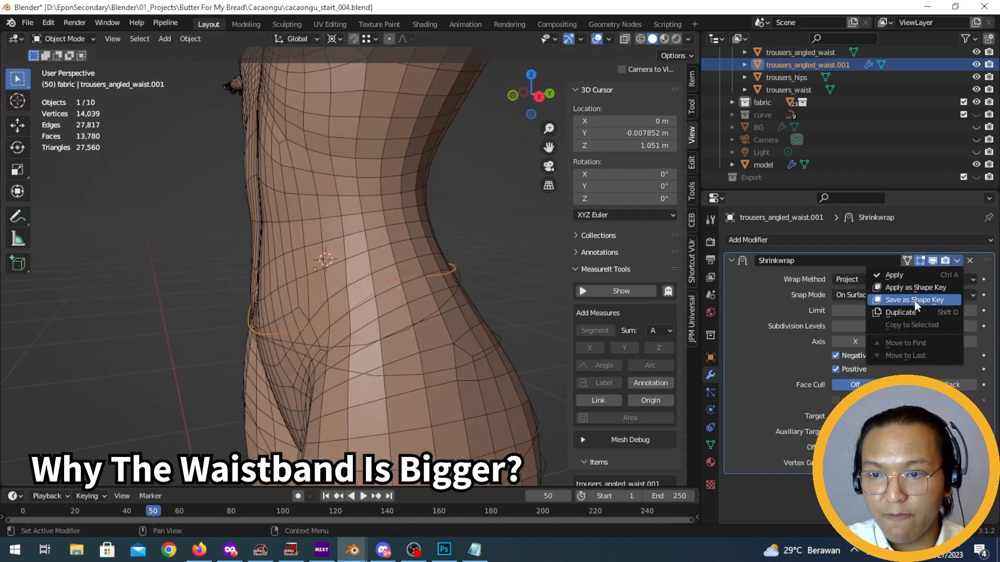
click(920, 275)
Delete the old MeasureIt segments and measure the full circumference of the waist loop as group A segments
key(Tab)
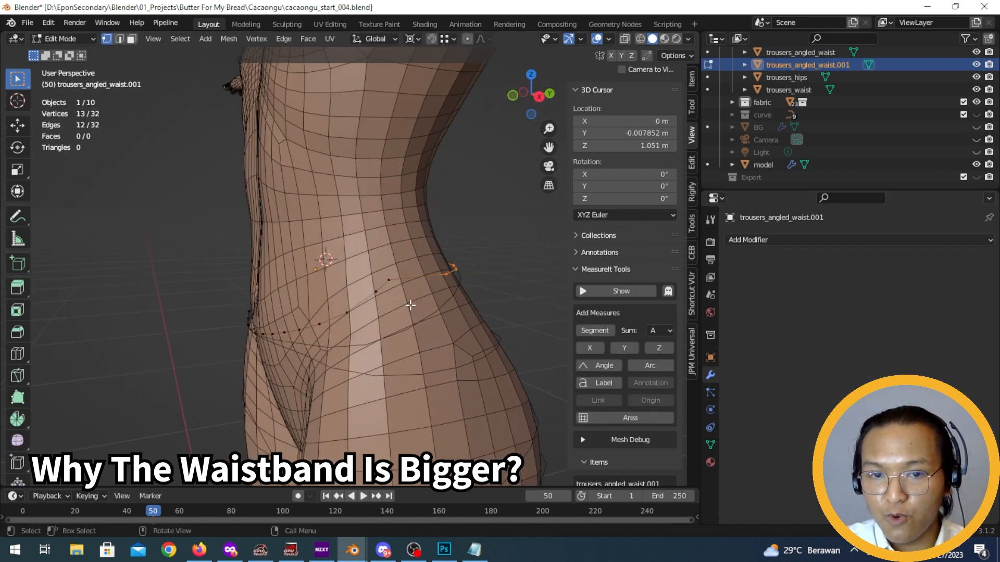
click(595, 330)
scroll(607, 353, down, 10)
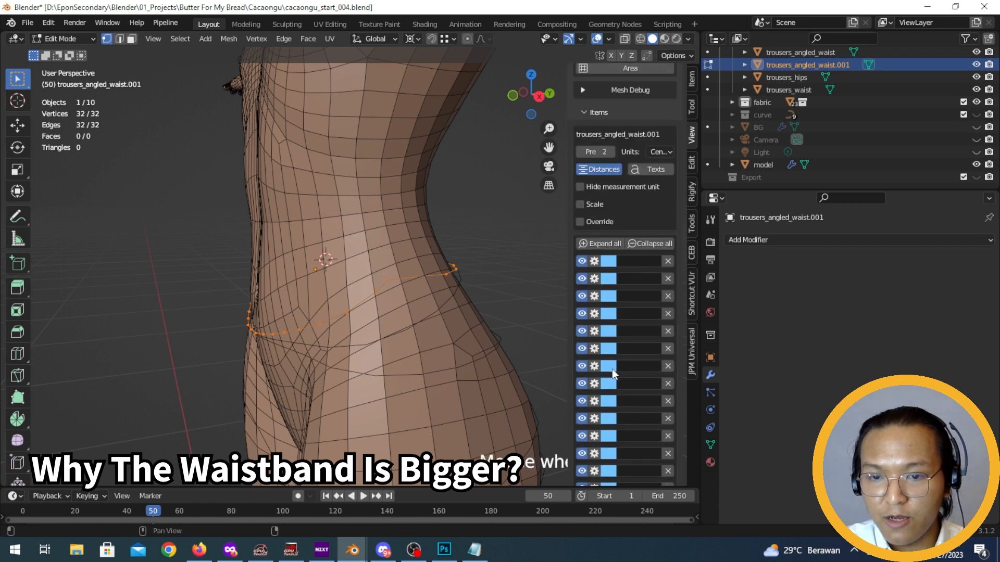
scroll(632, 412, down, 6)
click(636, 371)
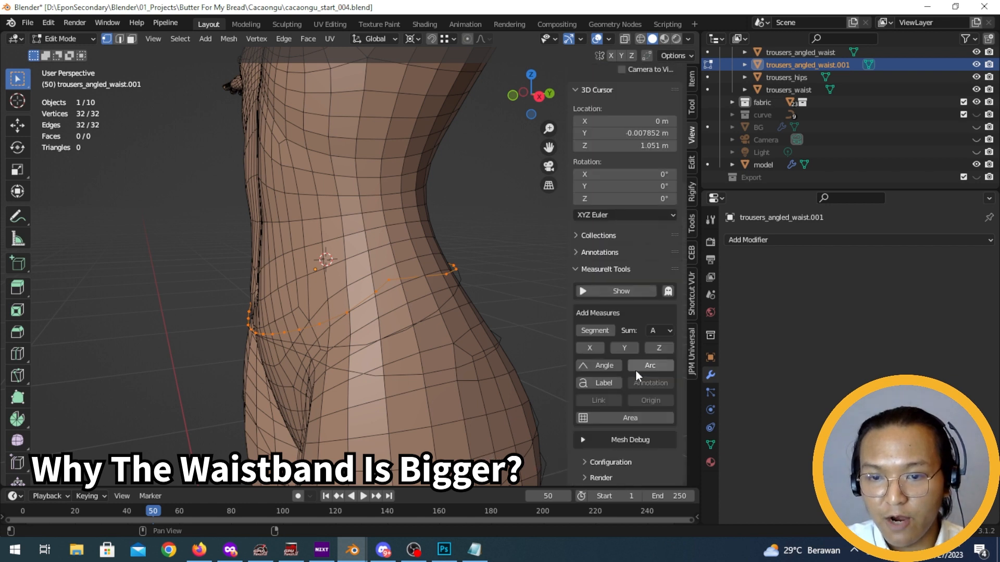
click(607, 331)
scroll(613, 328, down, 15)
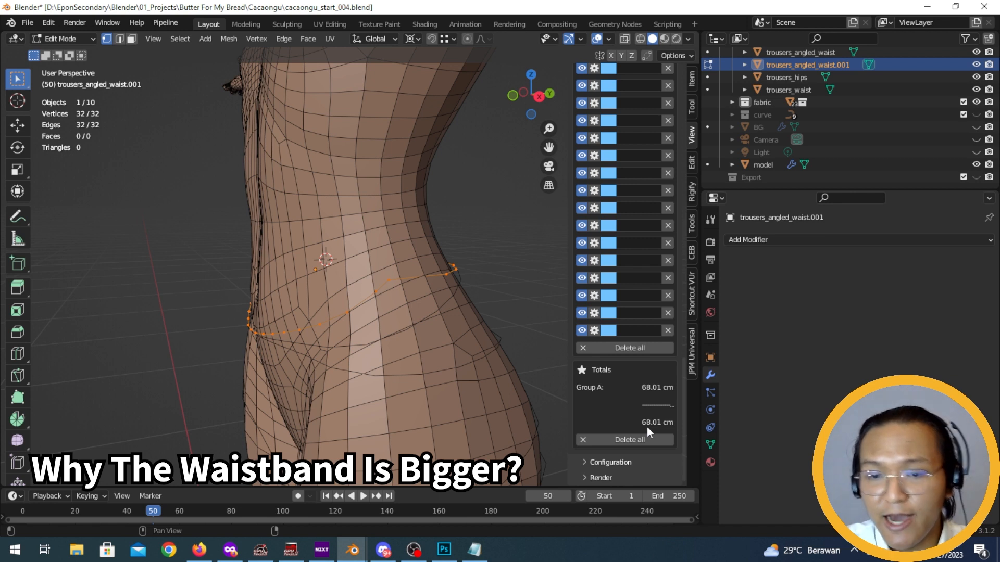
Switch to the trousers measurement notes in Notepad and update WAIST_ANGLED to 68CM/4 = 17CM
click(474, 549)
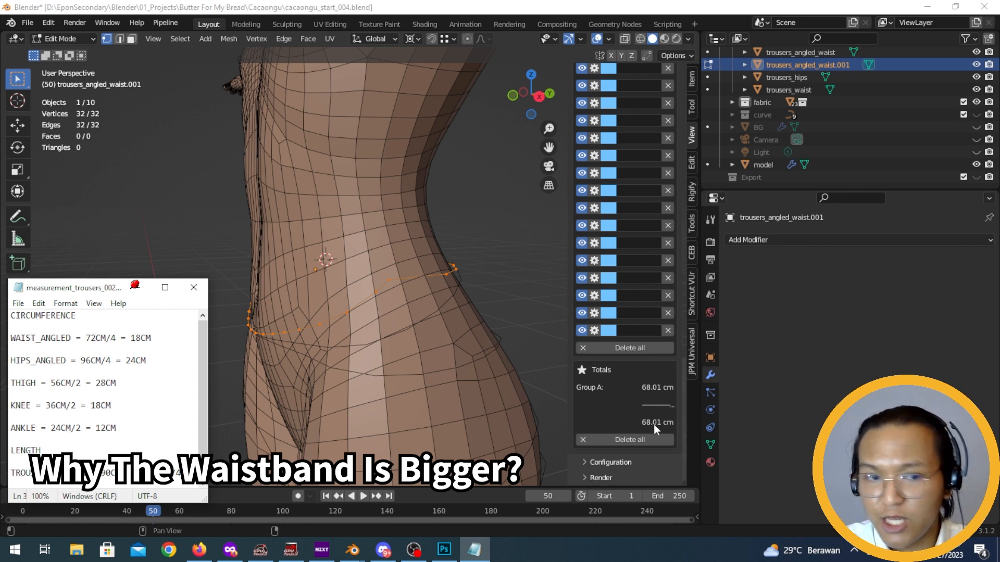
click(98, 338)
key(BackSpace)
key(BackSpace)
text(68)
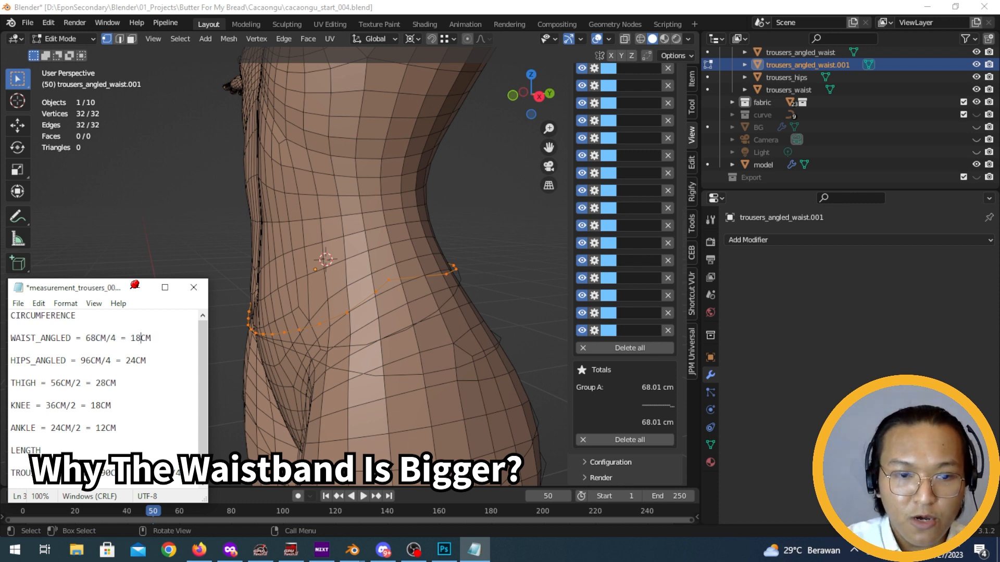
key(BackSpace)
text(7)
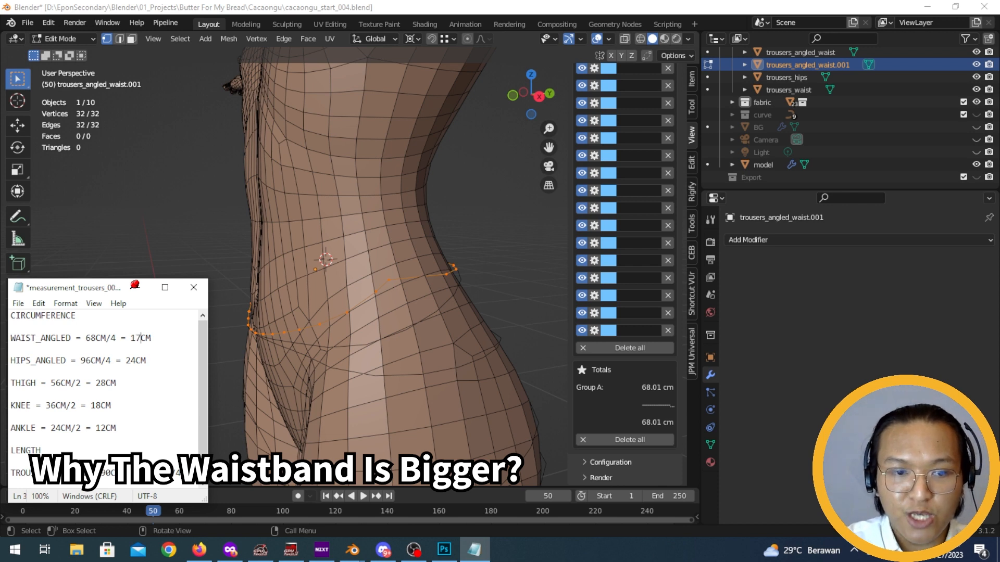
click(136, 287)
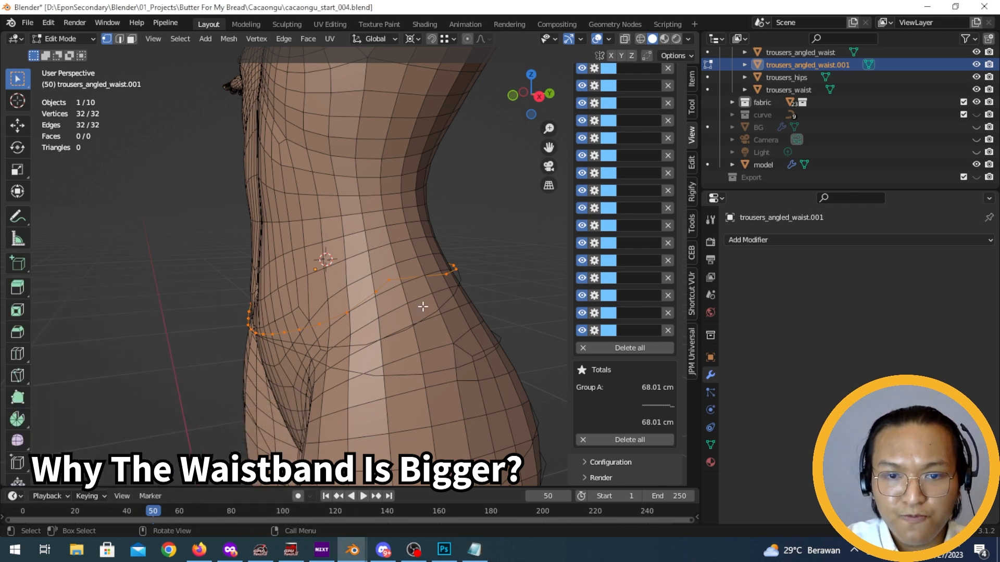
Return to Object Mode in Blender, then collapse and hide the Measurement collection
key(Tab)
scroll(950, 124, up, 10)
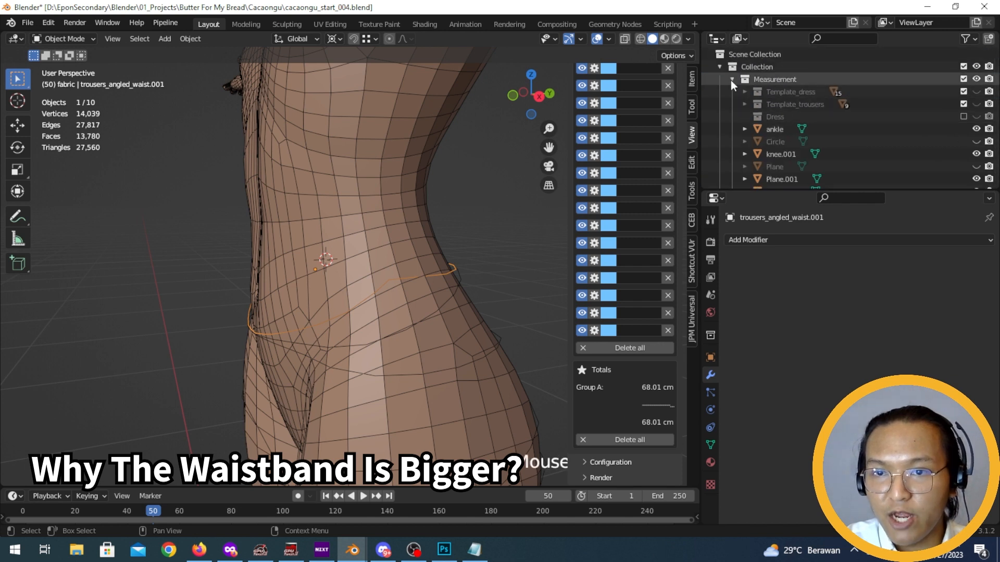
click(731, 80)
click(977, 80)
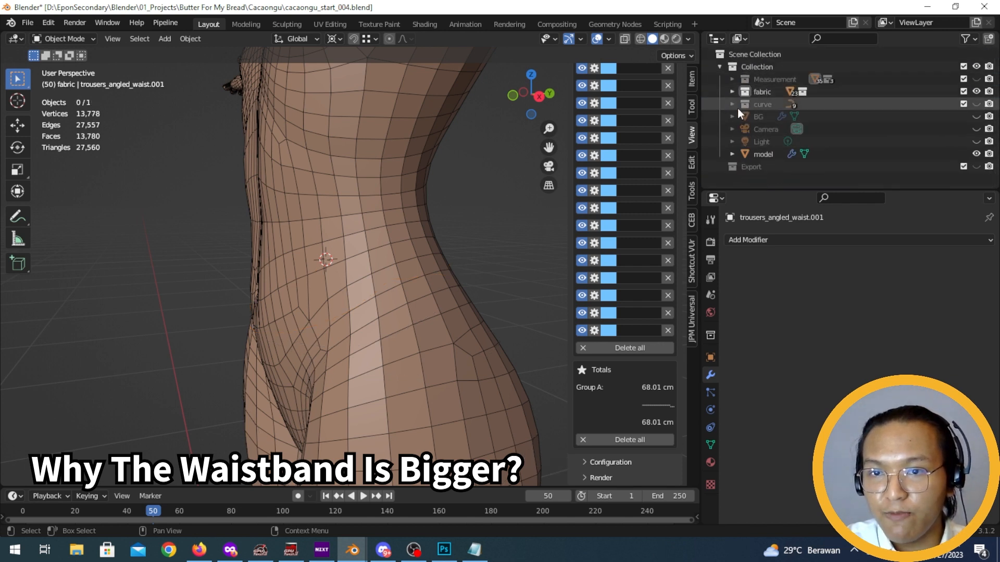
Unhide the waistband in the fabric collection and select its lower face row in Edit Mode
click(732, 92)
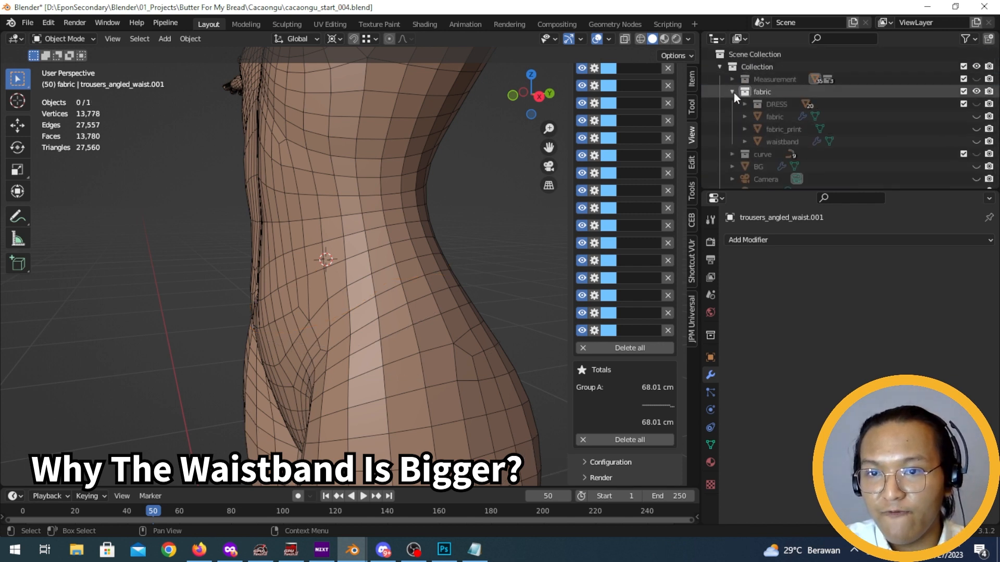
click(976, 141)
click(447, 286)
key(Tab)
key(3)
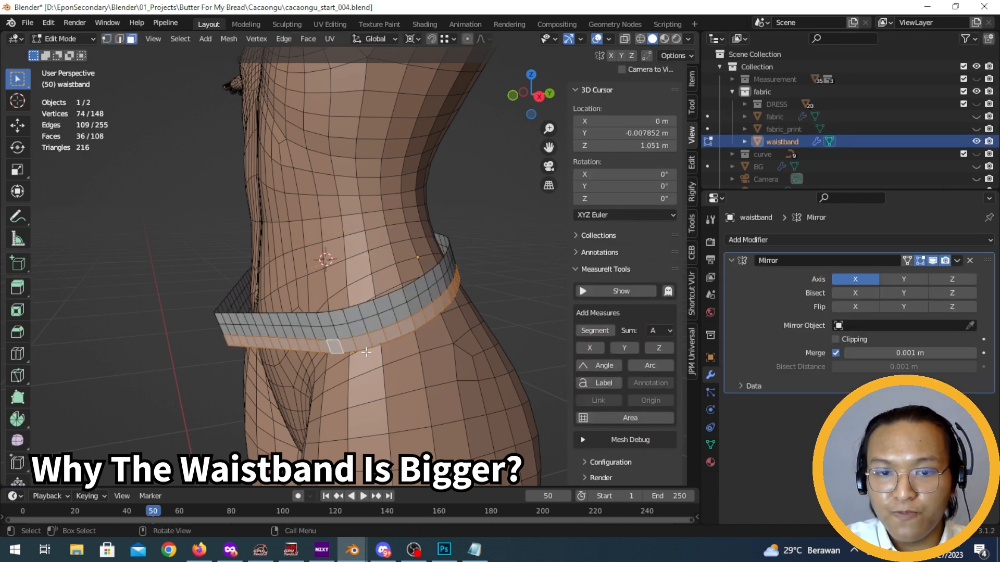
Delete the column of three faces at the waistband's front centre
middle_drag(308, 353, 368, 345)
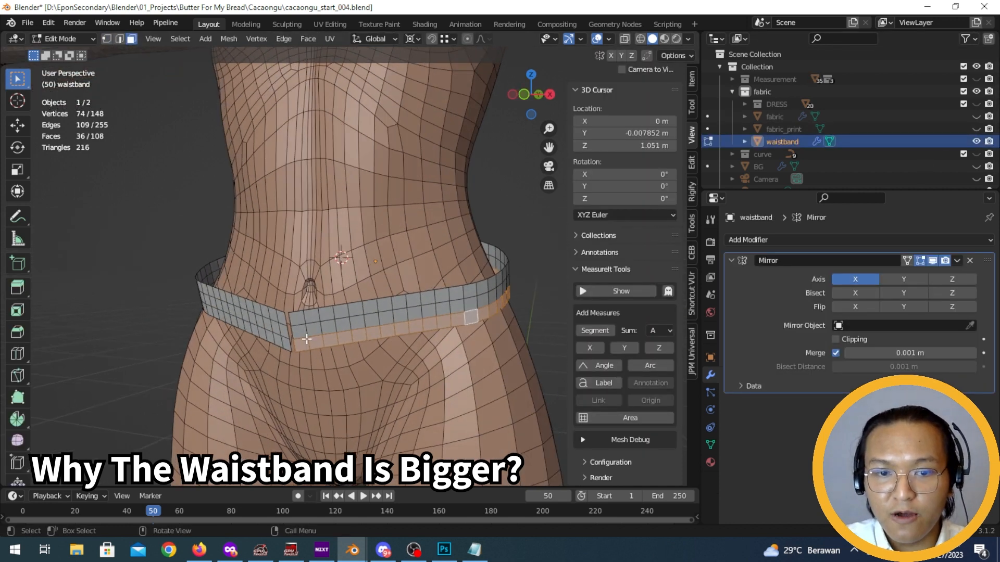
alt+click(300, 323)
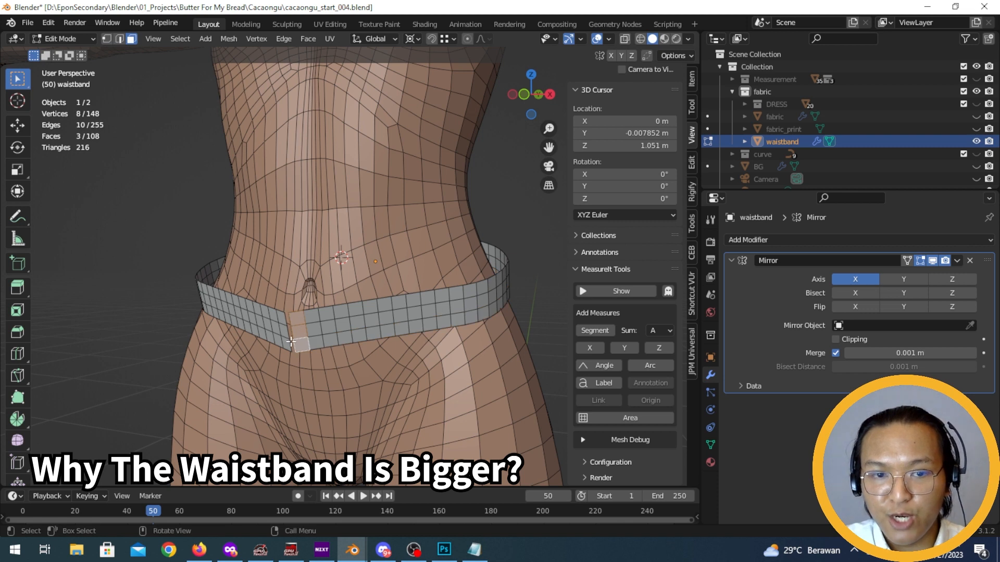
key(x)
click(260, 340)
middle_drag(376, 341, 337, 341)
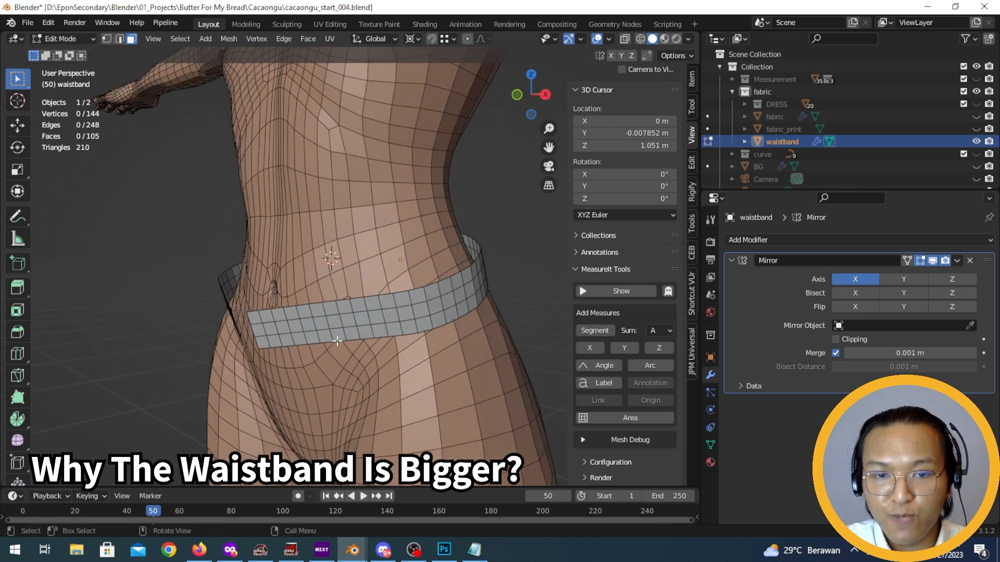
Delete one more column of faces at the waistband's front end and reselect the lower row to check its face count
alt+click(338, 341)
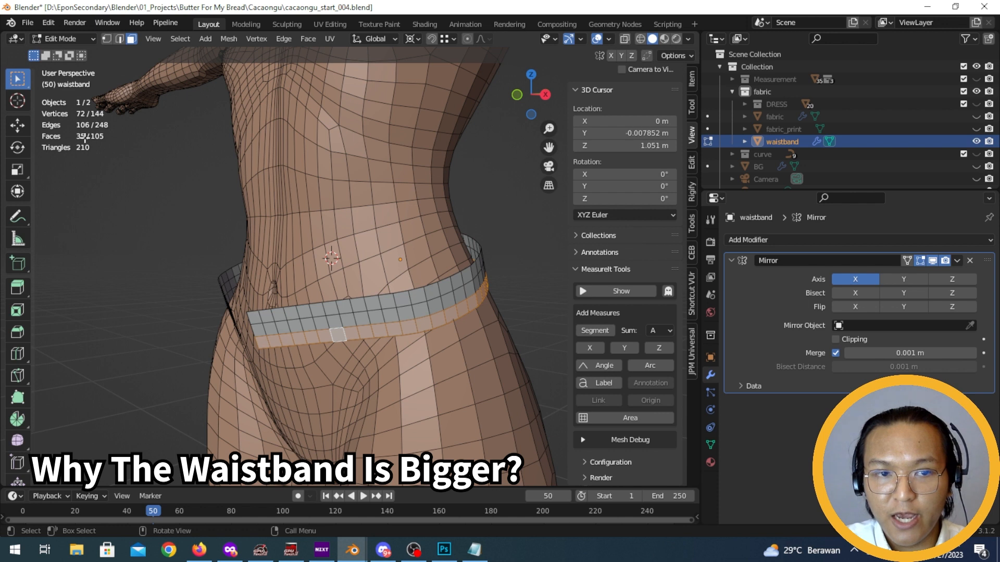
middle_drag(170, 305, 288, 333)
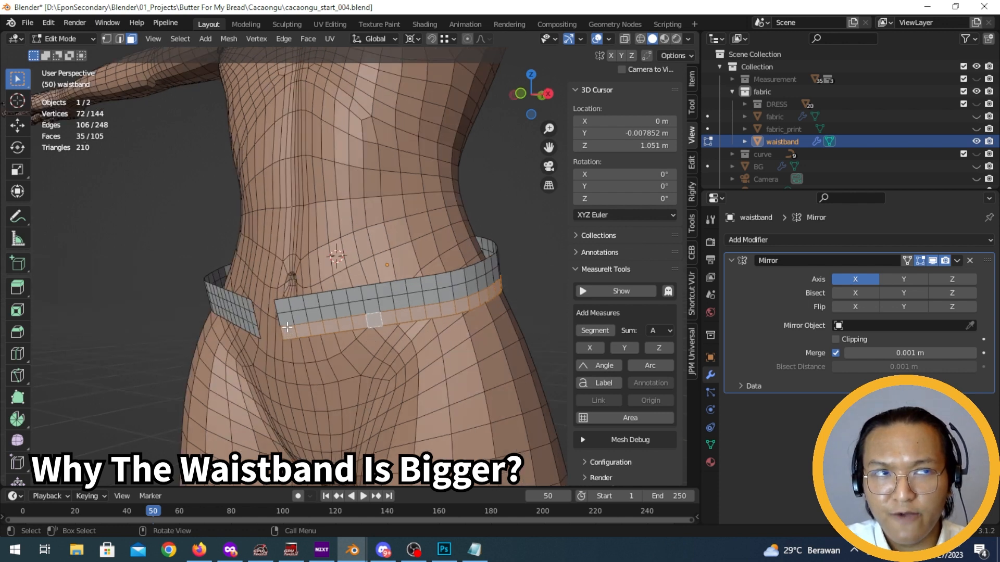
key(x)
click(287, 327)
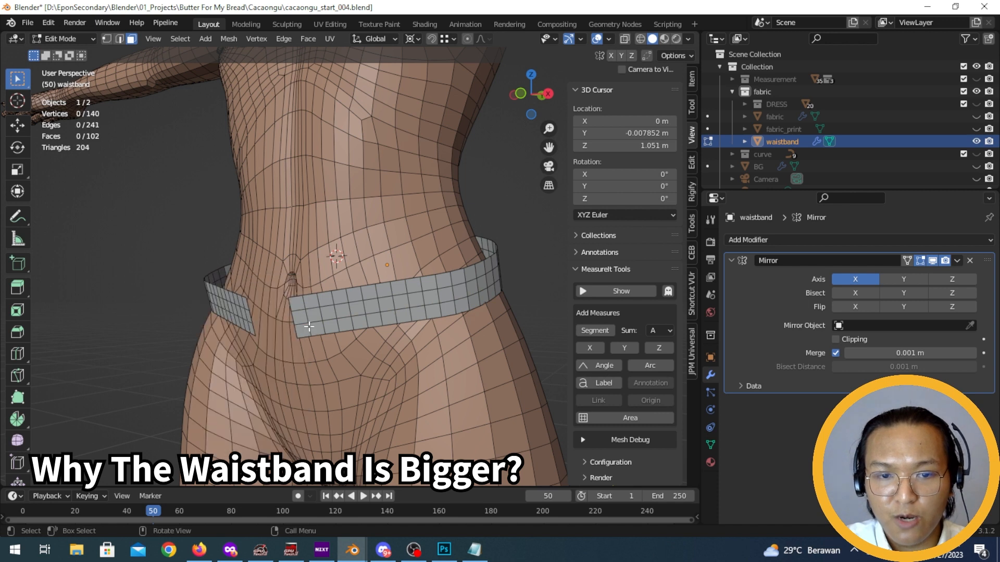
alt+click(303, 329)
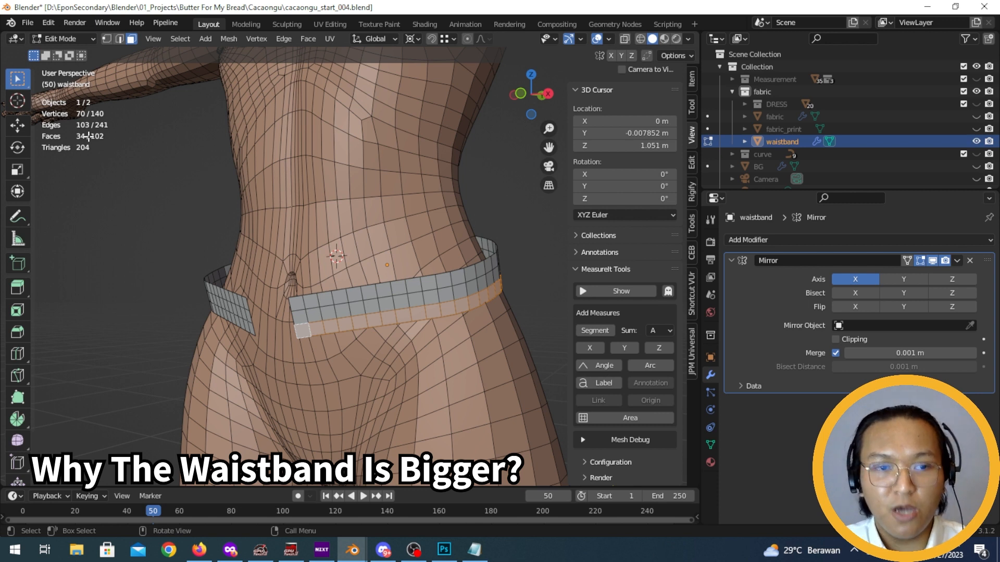
Leave Edit Mode, duplicate the waistband in place and hide the original
middle_drag(376, 362, 462, 374)
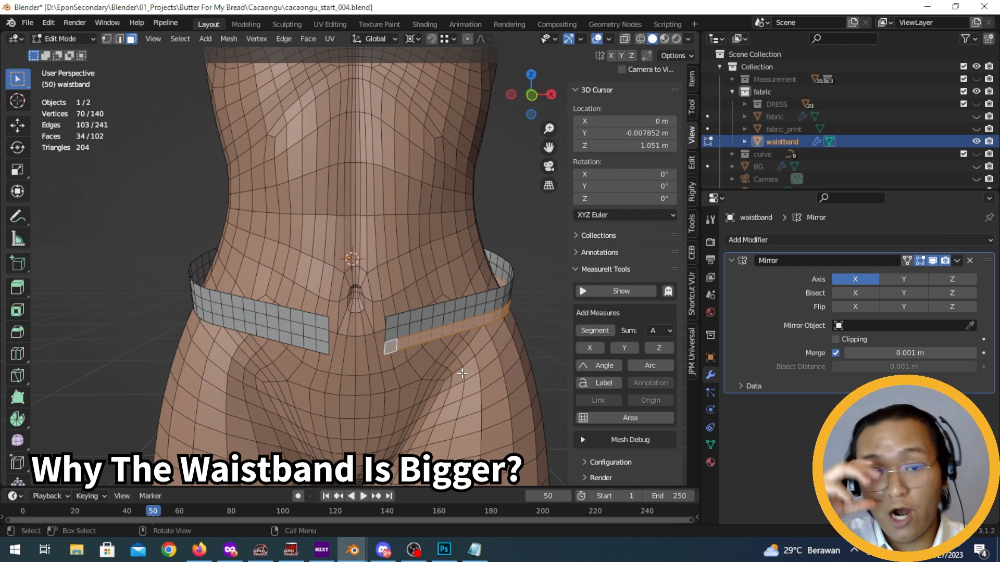
middle_drag(462, 373, 344, 336)
scroll(341, 333, down, 3)
key(Tab)
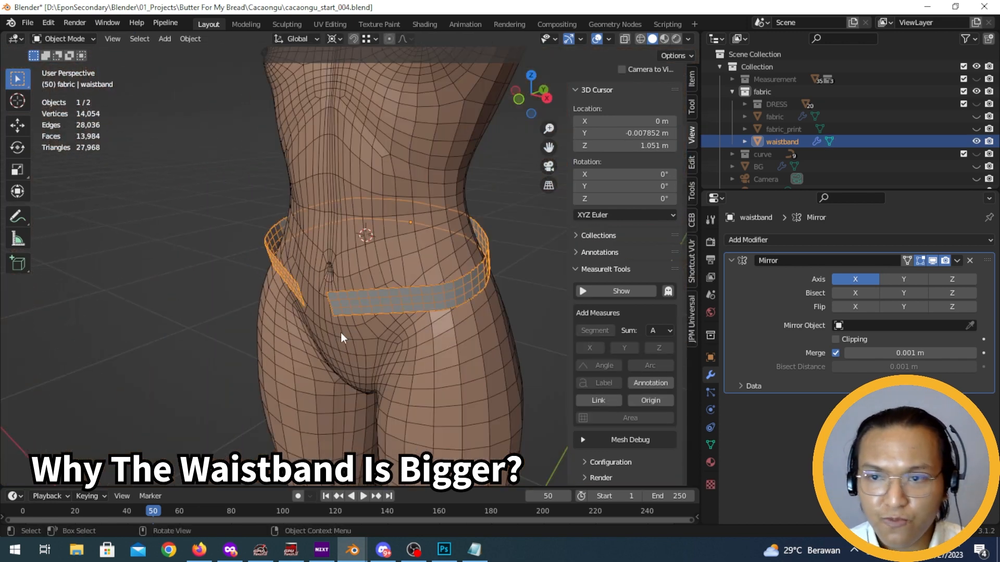
key(shift+d)
key(Escape)
click(976, 142)
Apply the Mirror modifier on the duplicated waistband
middle_drag(443, 299, 513, 265)
click(957, 260)
click(930, 273)
Bridge the duplicate's front gap with three faces, delete only those faces to leave sewing edges, and return to Object Mode
scroll(453, 291, up, 2)
key(Tab)
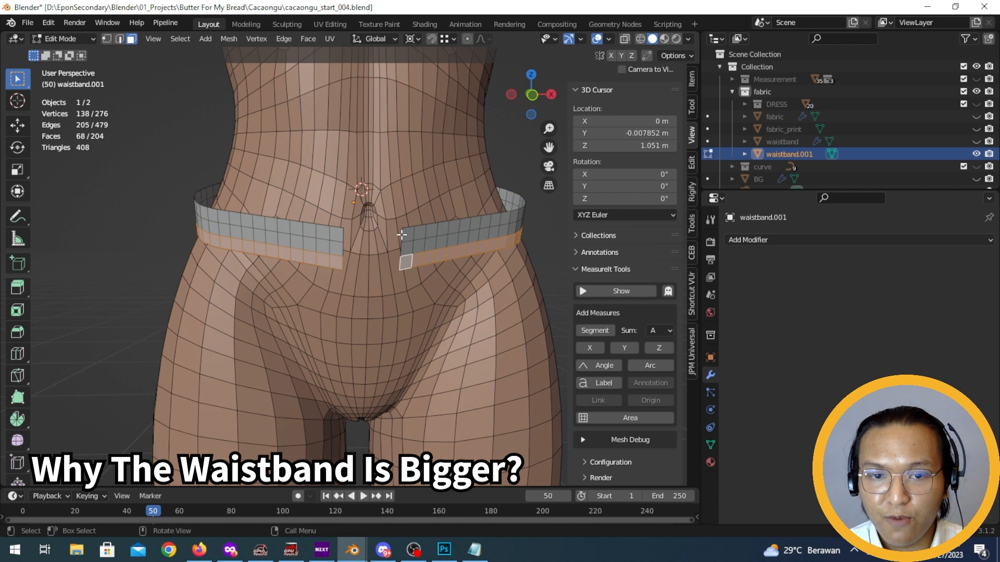
scroll(402, 235, up, 1)
key(2)
click(342, 226)
shift+click(418, 230)
key(f)
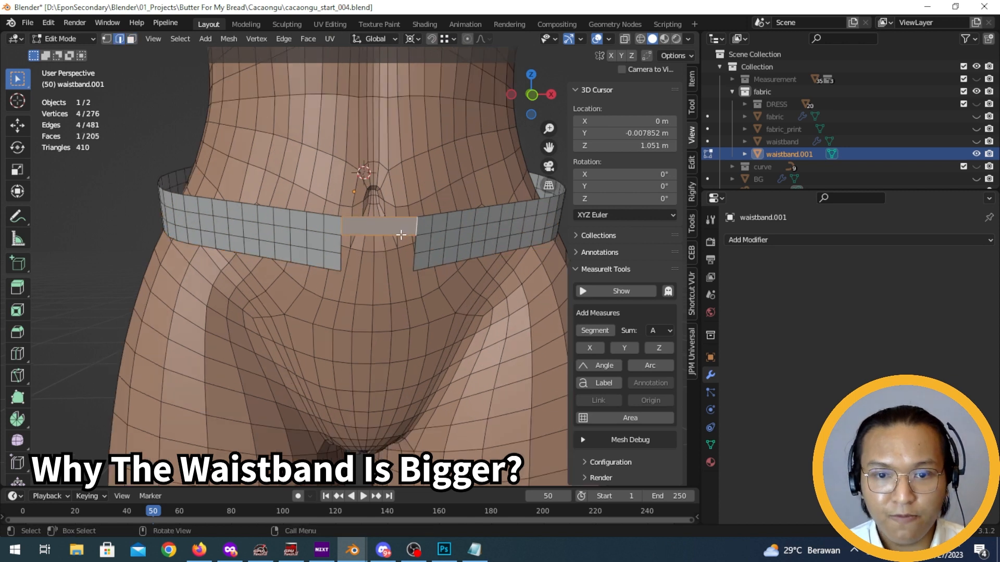
key(f)
key(f)
key(3)
key(x)
click(388, 263)
middle_drag(387, 263, 336, 270)
key(n)
ctrl+middle_drag(431, 259, 588, 267)
key(Tab)
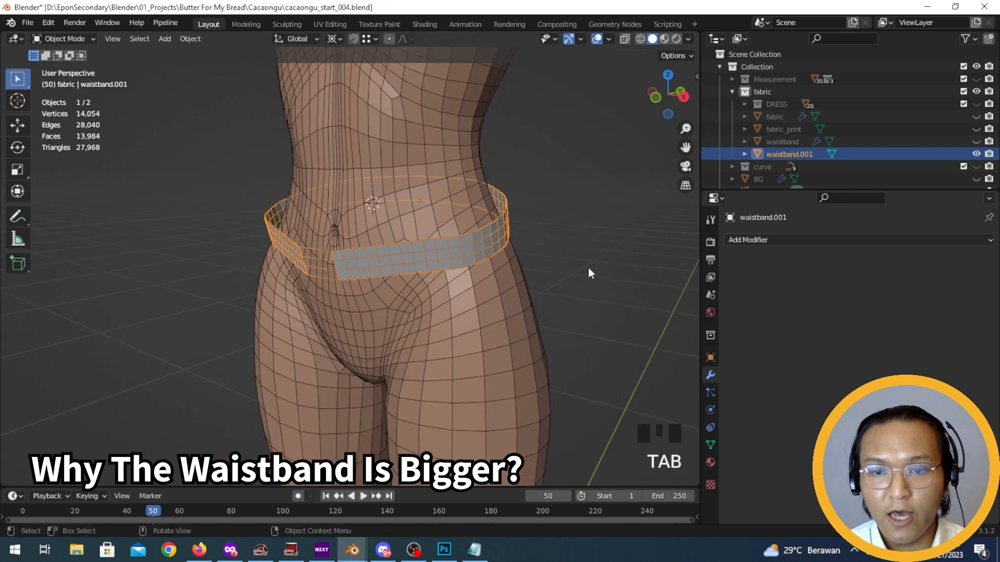
Add Cloth physics to the duplicated waistband, rewind the timeline to frame 0 and apply the Leather preset
double_click(711, 410)
click(836, 270)
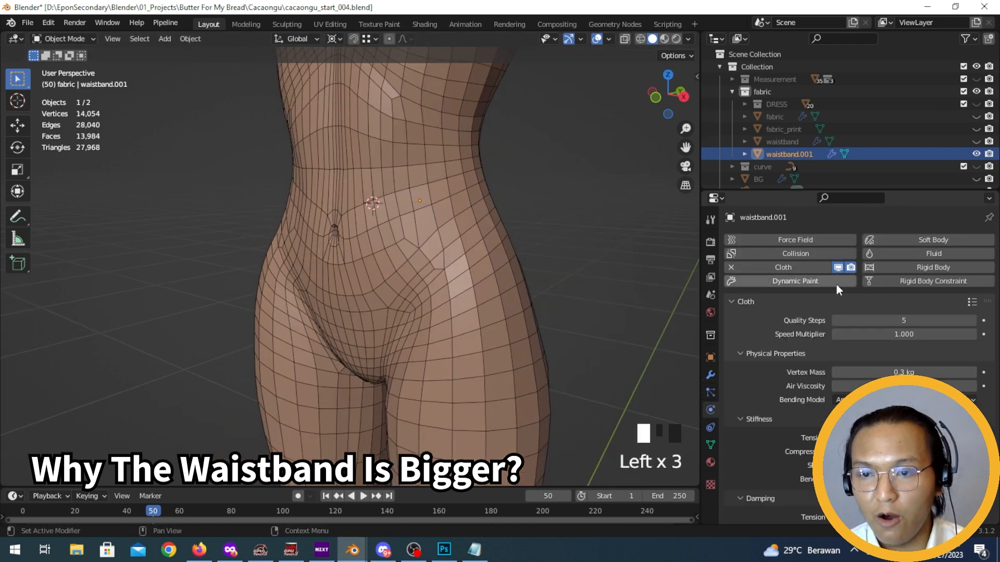
drag(41, 511, 1, 510)
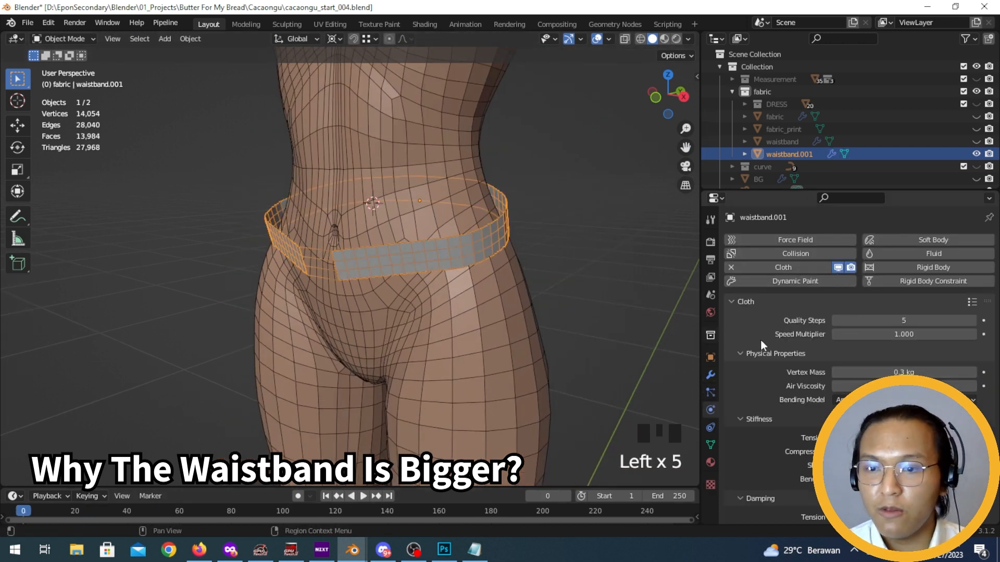
click(971, 302)
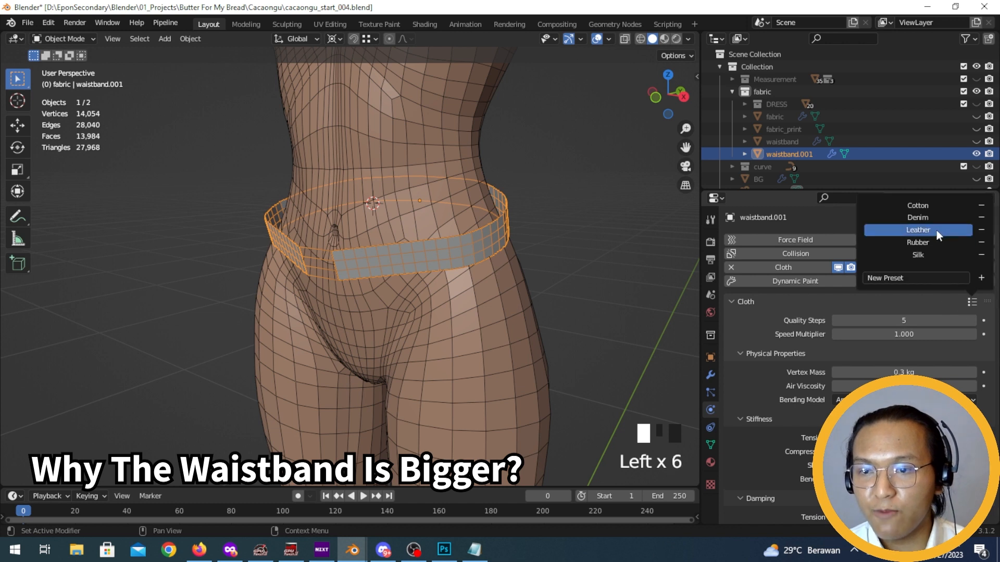
click(936, 229)
click(910, 333)
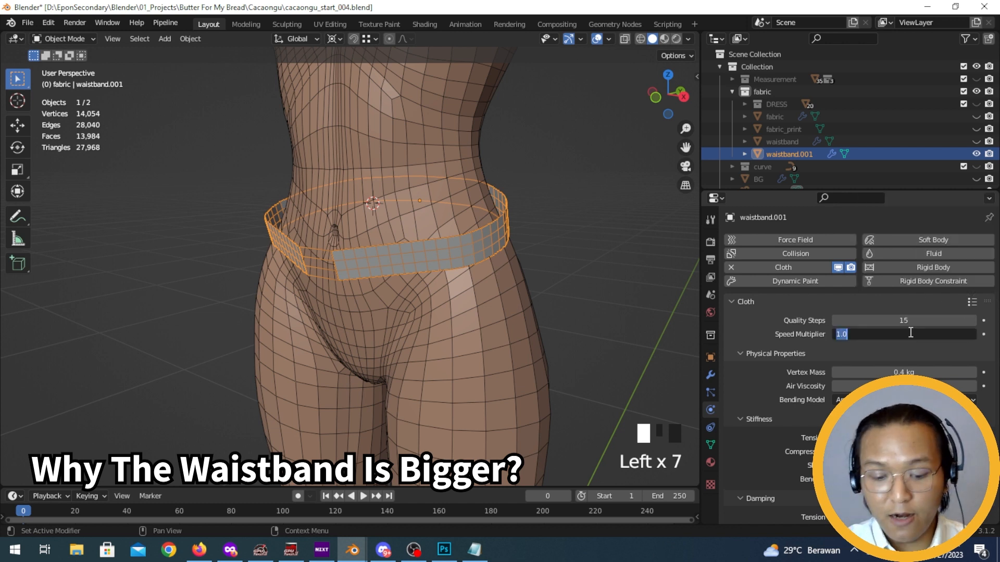
Enable sewing in the cloth's Shape settings with a maximum sewing force of 5
scroll(833, 344, down, 14)
scroll(834, 344, down, 6)
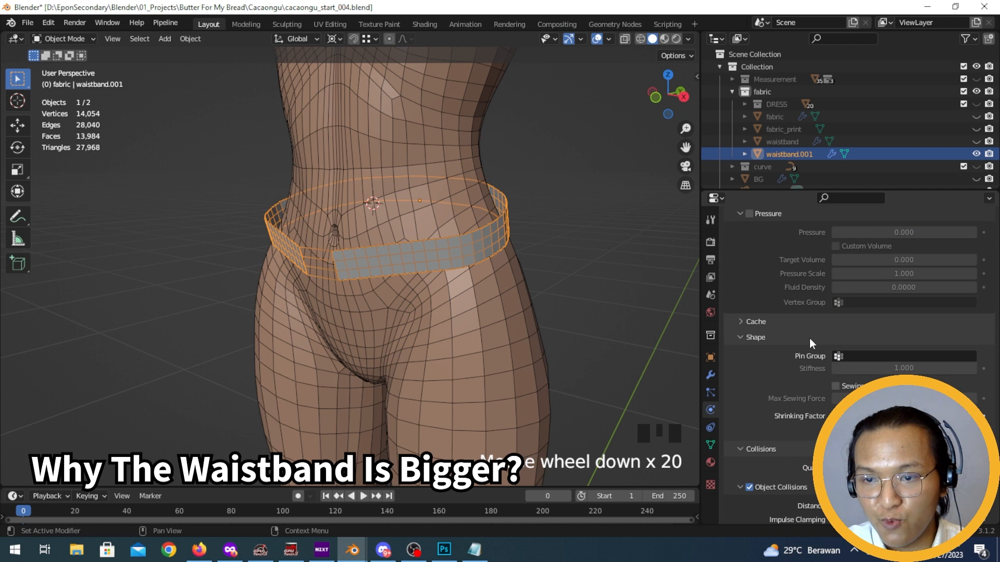
click(885, 398)
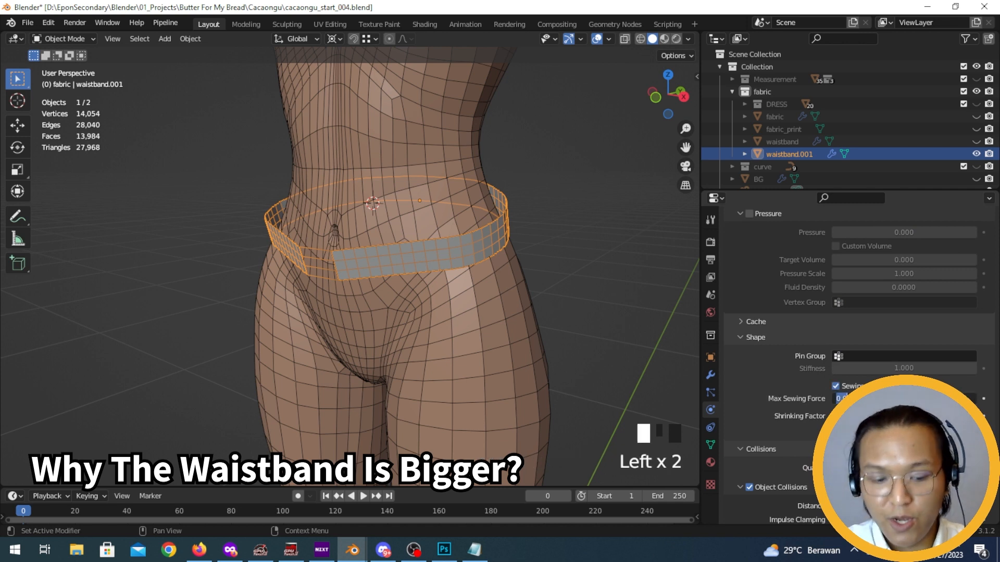
Enable self collisions and set both the object and self collision distances to 5 mm
scroll(774, 391, down, 15)
click(891, 358)
text(5mm)
key(Return)
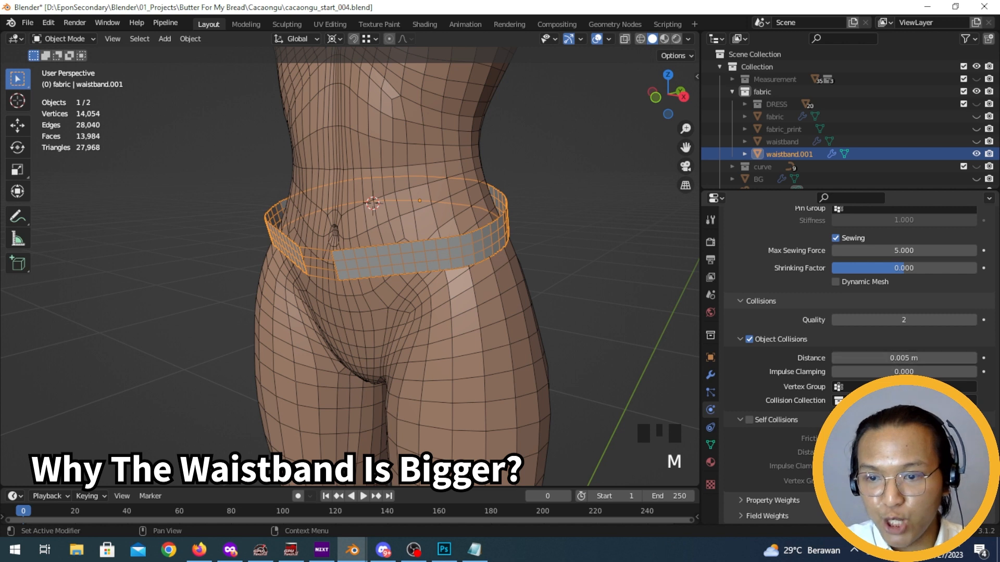
click(749, 420)
click(891, 452)
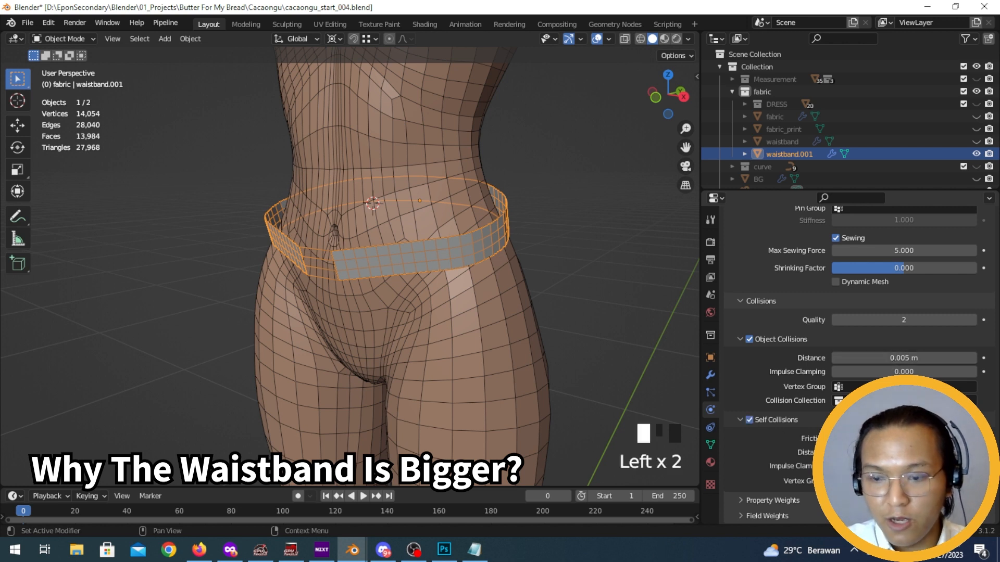
text(5m)
Run the cloth simulation, stop it and examine how the waistband sits on the body from the side, front and back
middle_drag(539, 348, 483, 352)
key(space)
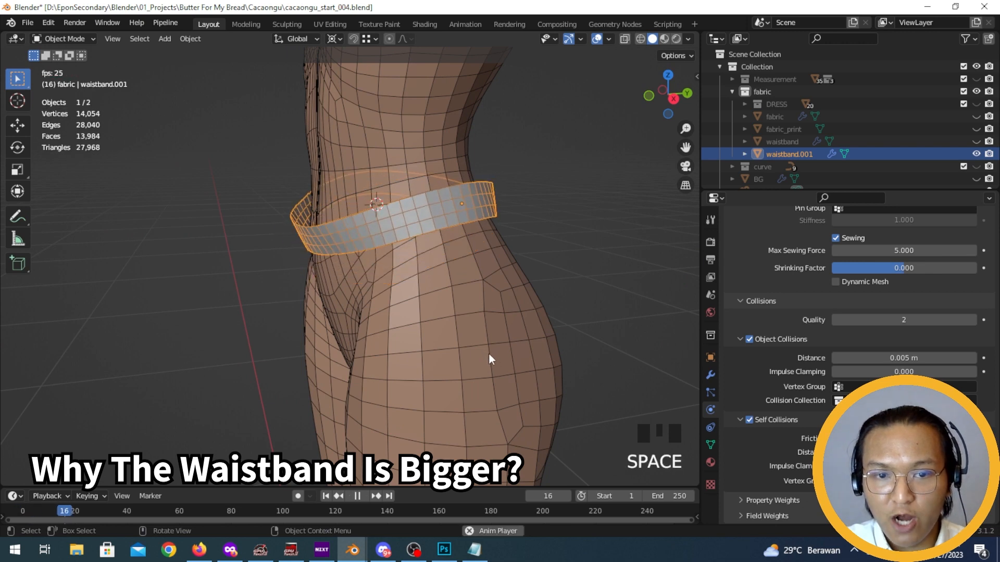
key(space)
middle_drag(371, 333, 182, 327)
scroll(397, 356, up, 3)
scroll(566, 356, down, 2)
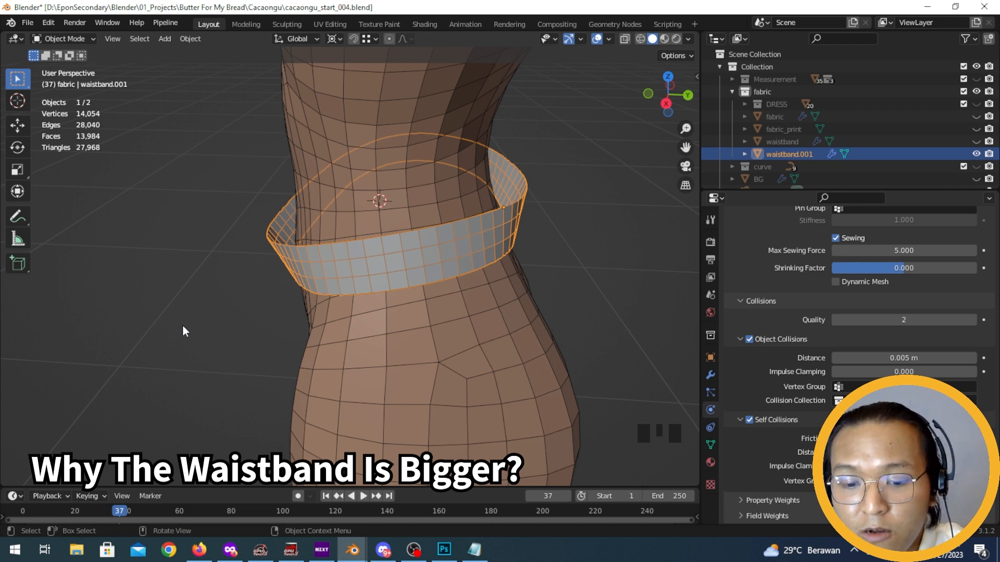
middle_drag(183, 327, 591, 248)
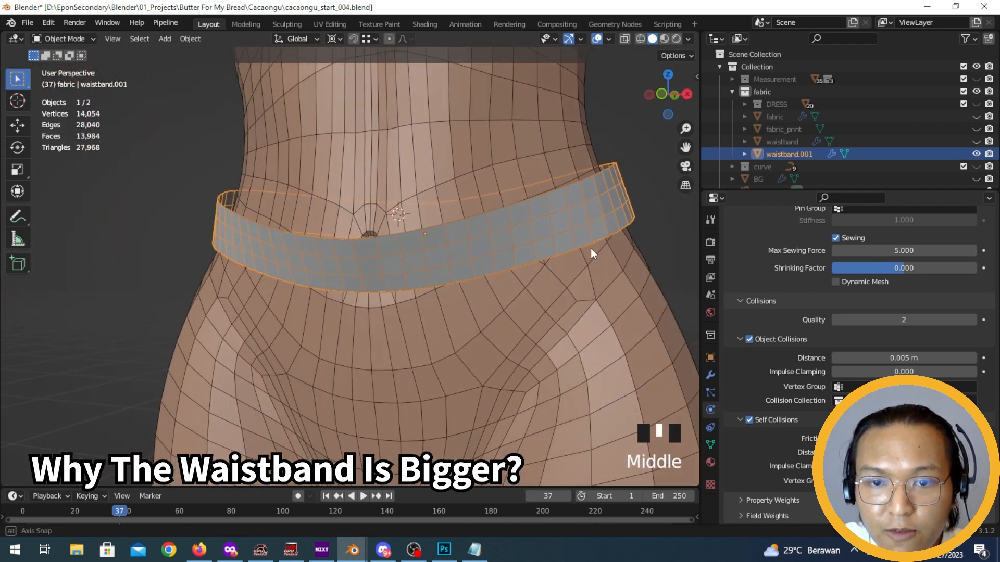
middle_drag(355, 221, 346, 300)
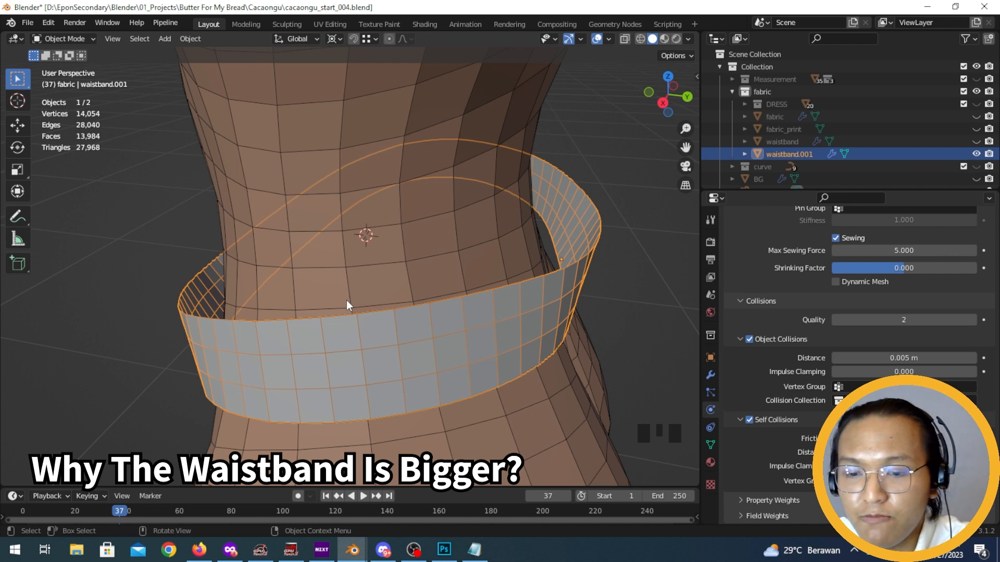
middle_drag(467, 307, 209, 505)
Rewind to frame 0, replay the cloth simulation and check the upper edge of the waistband for gaps
drag(74, 511, 19, 511)
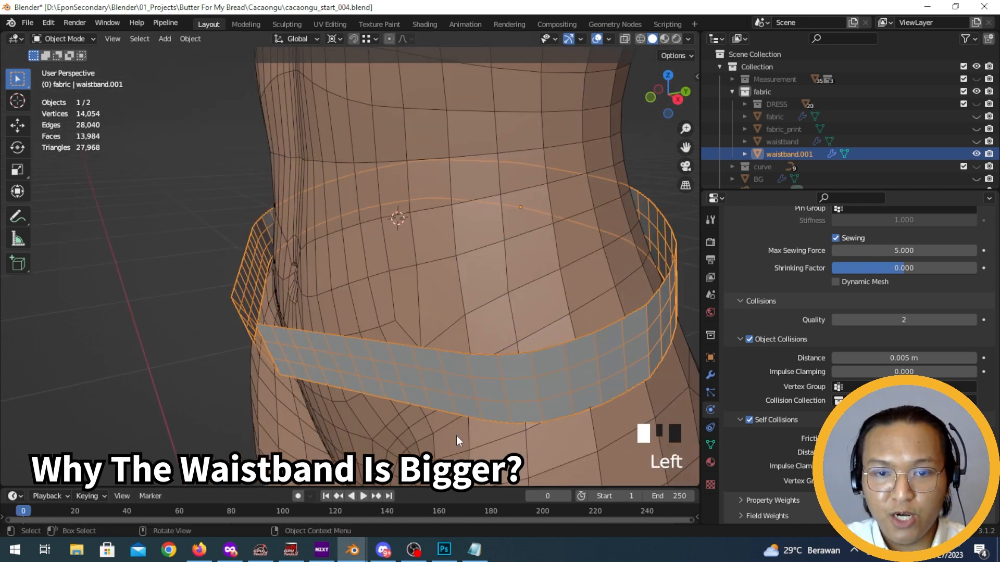
key(Tab)
middle_drag(334, 355, 363, 345)
key(Tab)
key(space)
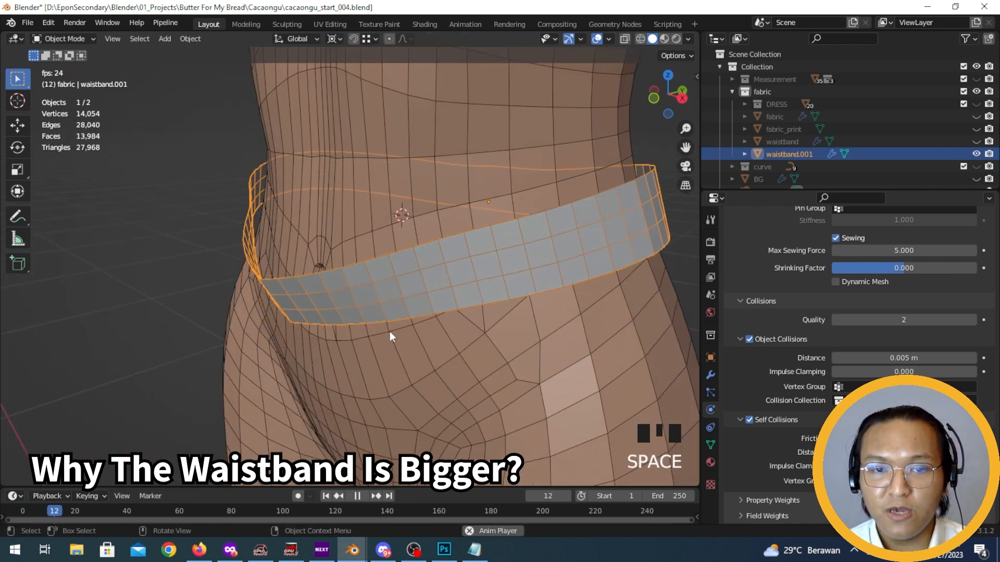
key(space)
middle_drag(620, 183, 388, 260)
middle_drag(313, 267, 475, 249)
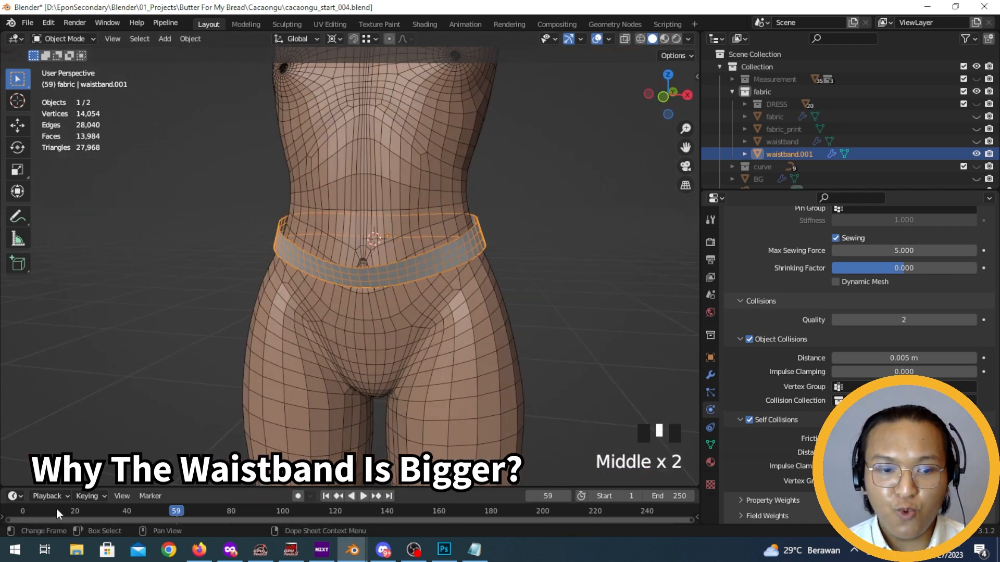
Rewind to frame 0 and delete the four sewing edges across the waistband's front gap in Edit Mode
drag(55, 512, 22, 512)
key(Tab)
ctrl+middle_drag(389, 292, 377, 252)
key(2)
click(365, 286)
ctrl+middle_drag(365, 286, 373, 252)
shift+click(372, 308)
shift+click(371, 323)
shift+click(371, 324)
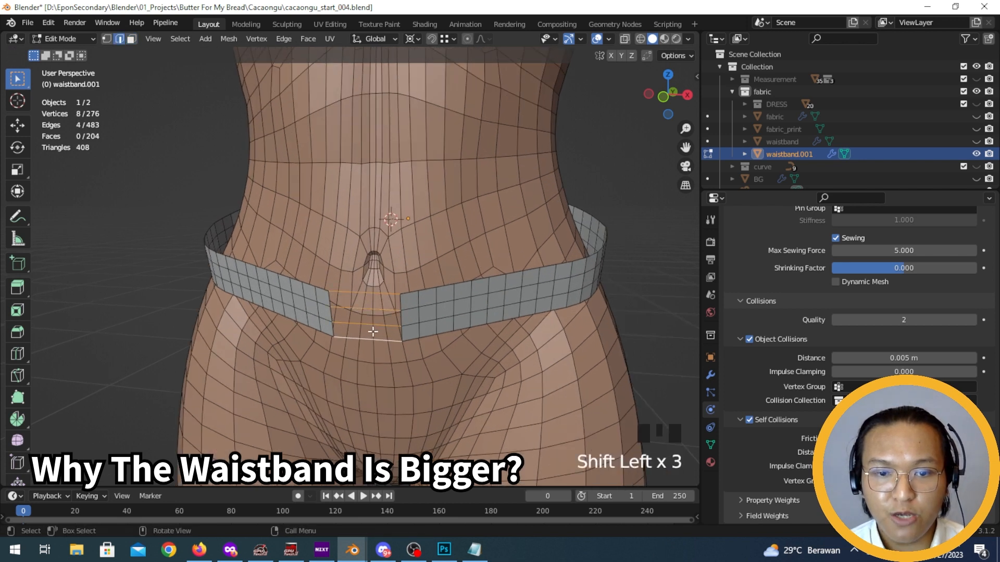
key(x)
click(371, 310)
Knife-cut both front ends of the waistband diagonally from the lower corner to the first inner vertex on the upper edge
middle_drag(371, 310, 390, 274)
key(k)
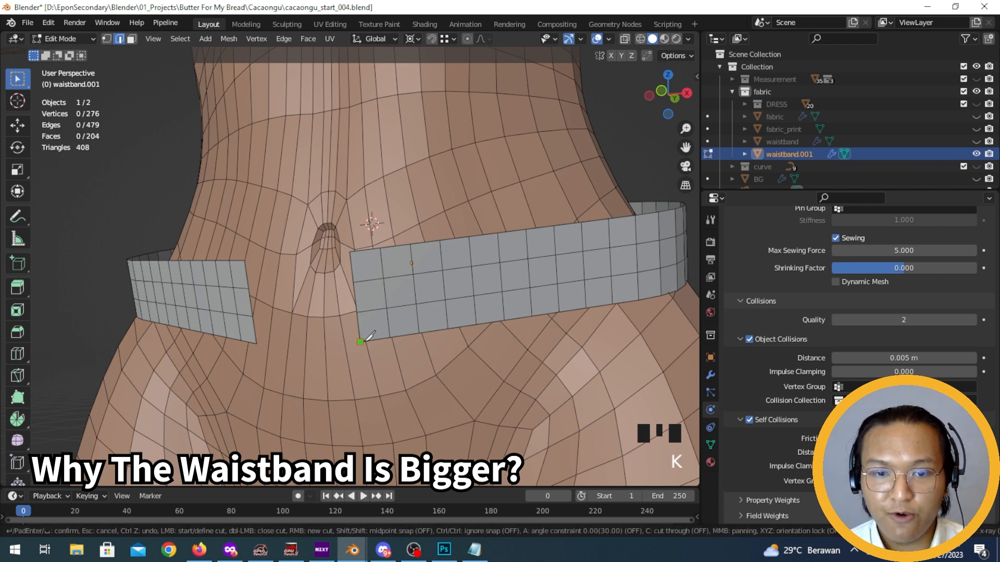
click(380, 249)
key(Return)
mouse_move(355, 280)
middle_down()
mouse_move(388, 286)
mouse_move(339, 291)
middle_up()
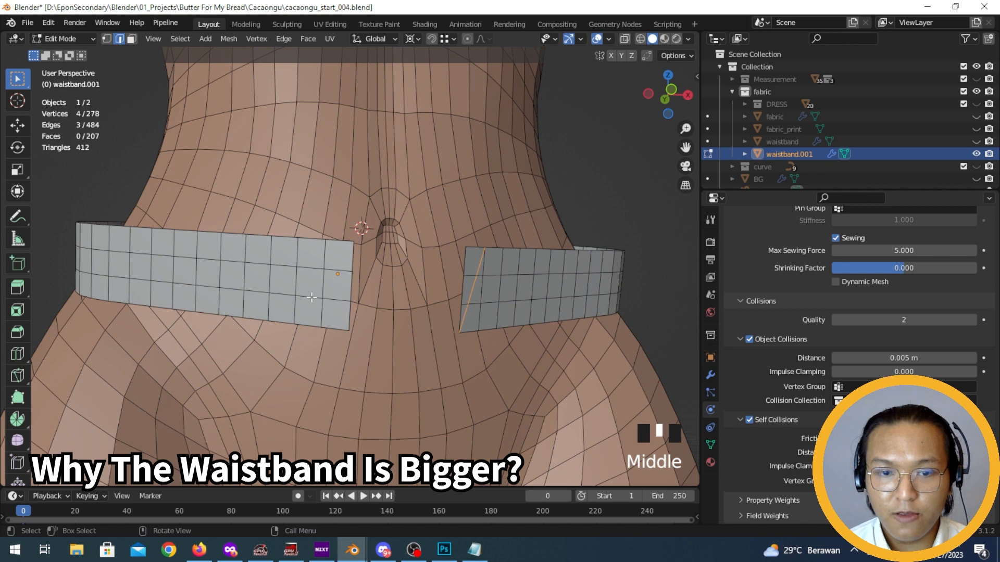
key(k)
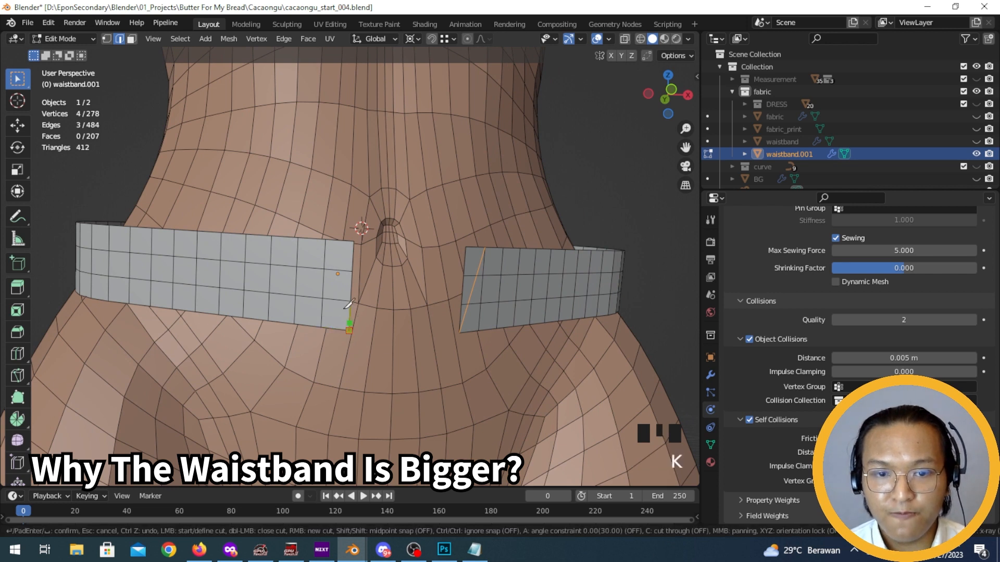
click(326, 239)
key(Return)
Delete the wedge-shaped faces outside the diagonal cuts at both front ends
key(3)
alt+click(346, 305)
shift+click(459, 296)
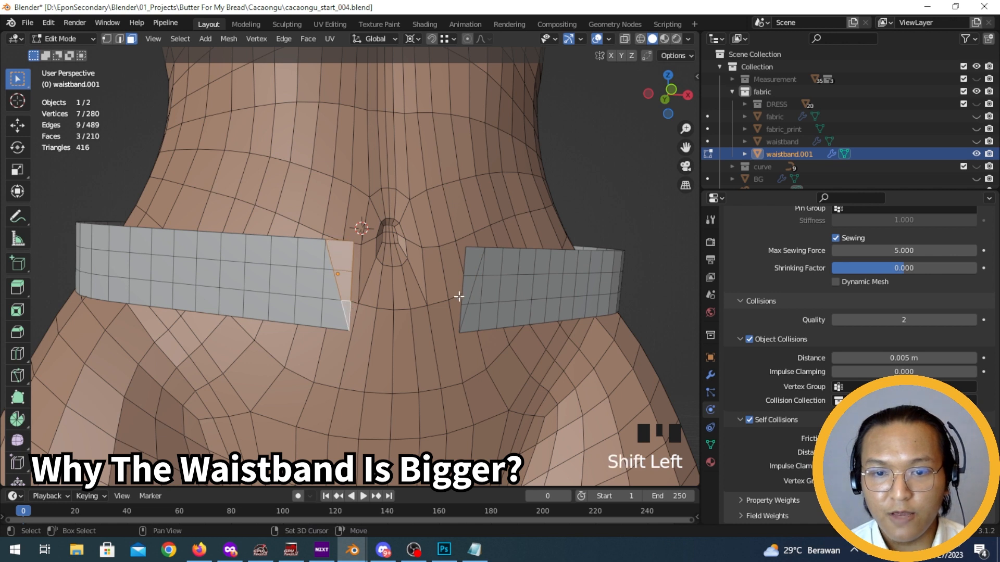
shift+click(465, 308)
shift+click(469, 289)
shift+click(473, 263)
key(x)
click(467, 263)
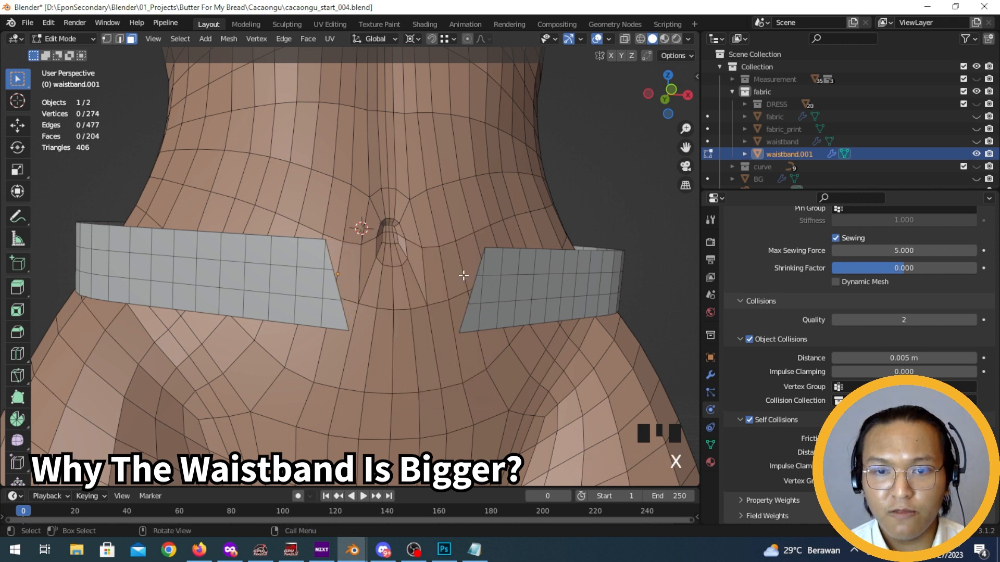
Knife-cut a V at the waistband's back centre, from the lower centre vertex to one face either side along the upper edge
ctrl+middle_drag(463, 275, 342, 259)
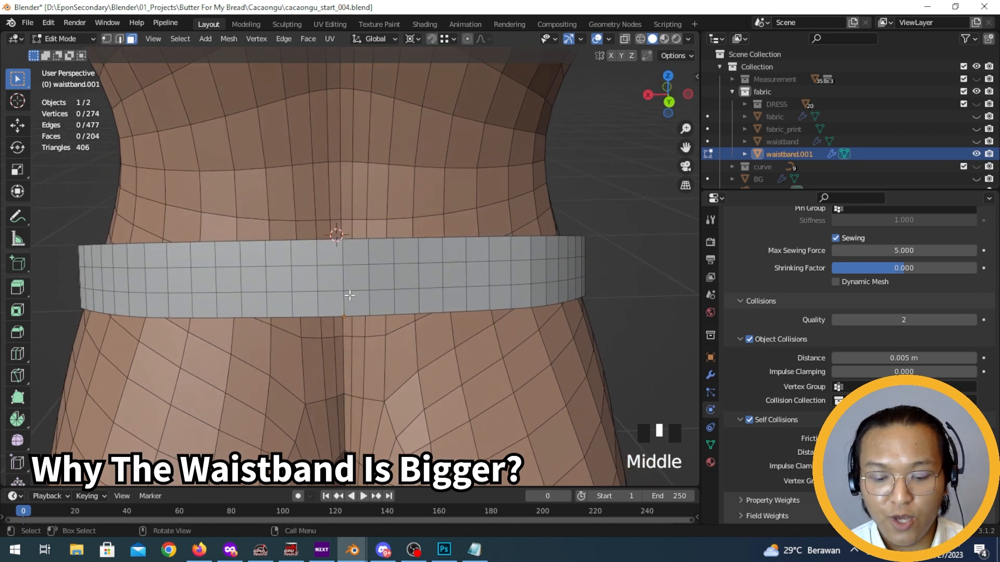
key(k)
key(Return)
key(k)
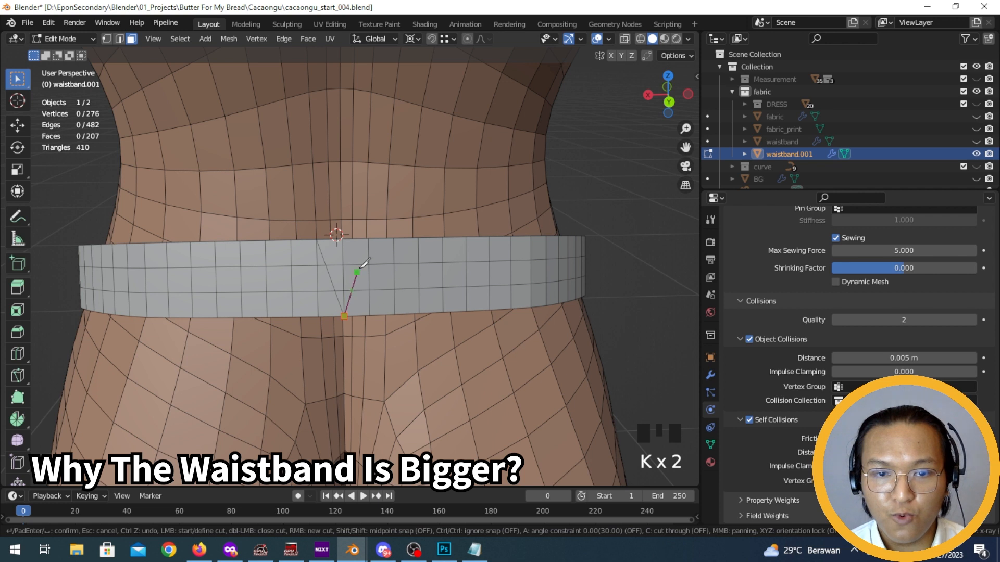
click(368, 240)
key(Return)
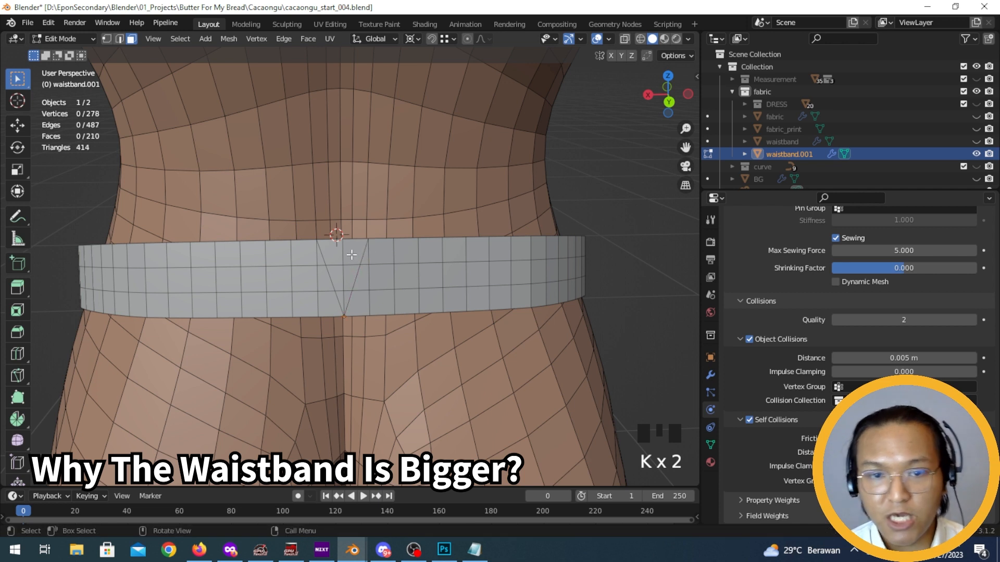
Delete all the faces inside the V cut at the waistband's back to open a dart
alt+click(334, 262)
alt+shift+click(346, 256)
key(x)
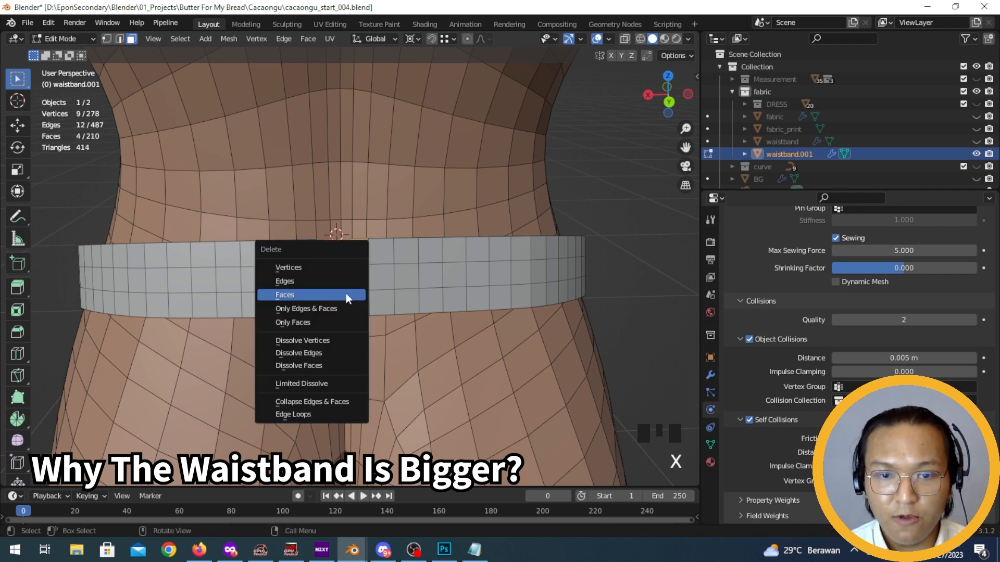
click(404, 275)
key(ctrl+z)
shift+click(341, 305)
shift+click(346, 294)
key(x)
click(345, 294)
Bridge the slanted sides of the back dart with faces, and delete only those faces to leave sewing edges
key(2)
click(346, 257)
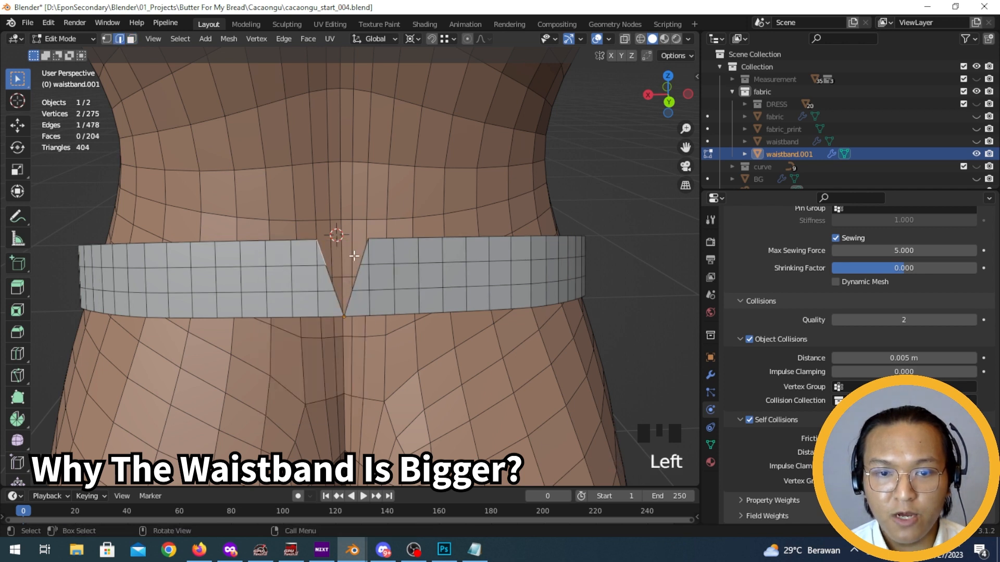
shift+click(364, 256)
key(f)
key(x)
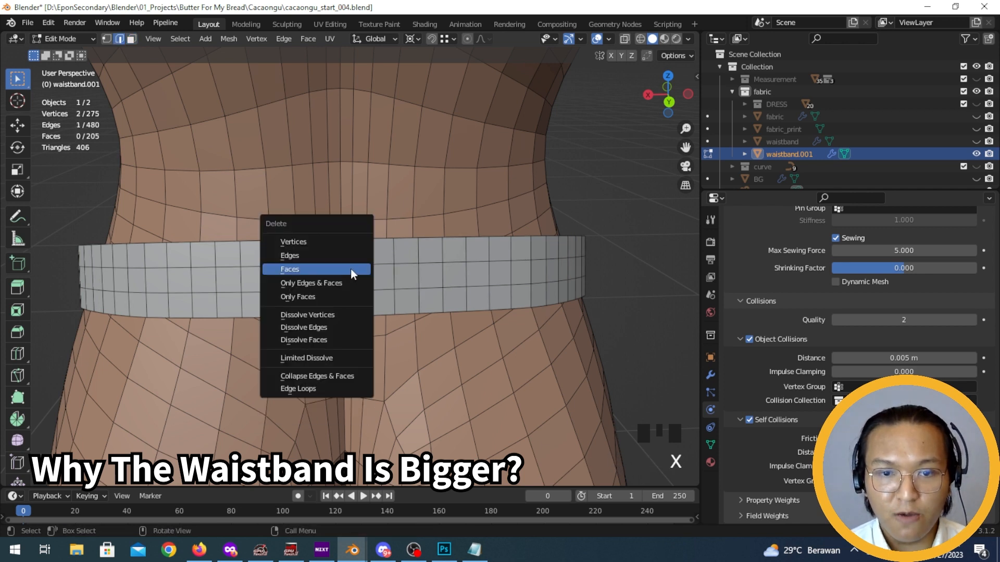
key(f)
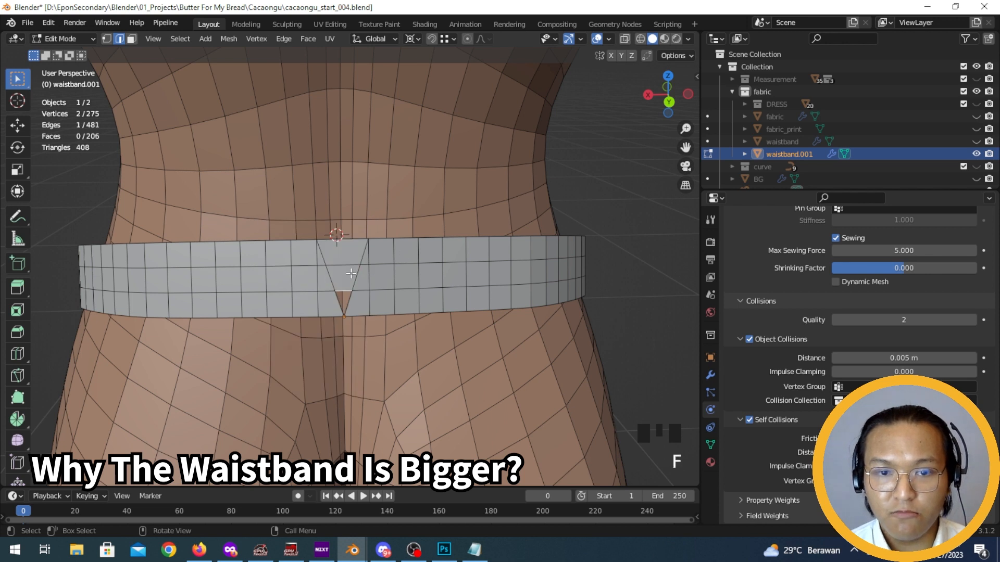
key(3)
key(x)
click(346, 293)
Bridge the slanted front ends with three faces, delete only those faces to leave sewing edges, and return to Object Mode
ctrl+middle_drag(346, 293, 351, 319)
middle_drag(367, 259, 526, 295)
middle_drag(368, 301, 325, 281)
key(2)
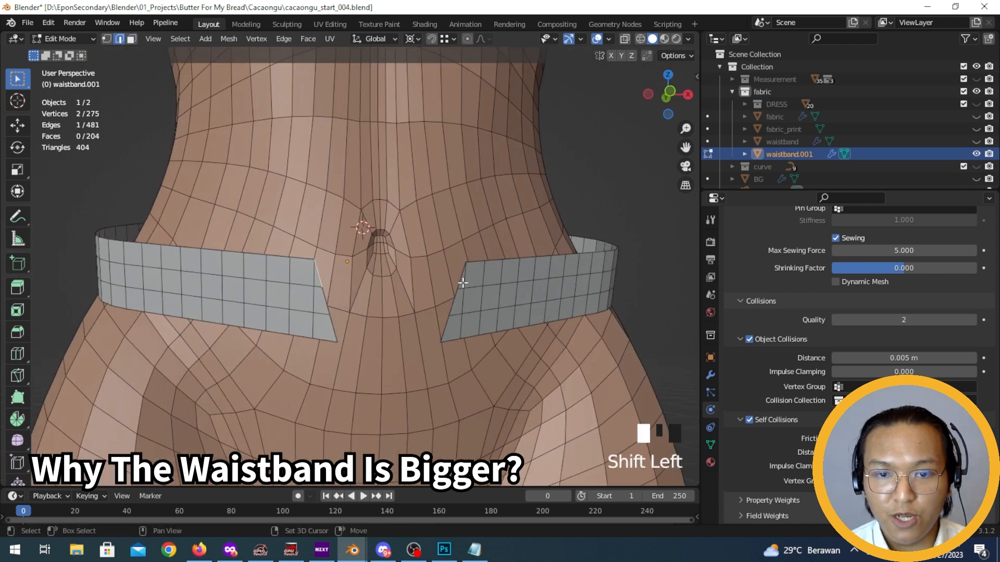
key(f)
key(f)
key(f)
key(3)
key(x)
click(433, 288)
ctrl+middle_drag(436, 283, 416, 380)
key(Tab)
Run the cloth simulation on the reshaped waistband, stop it and set the timeline to frame 50
middle_drag(402, 324, 153, 242)
middle_drag(463, 275, 272, 267)
shift+middle_drag(271, 267, 316, 275)
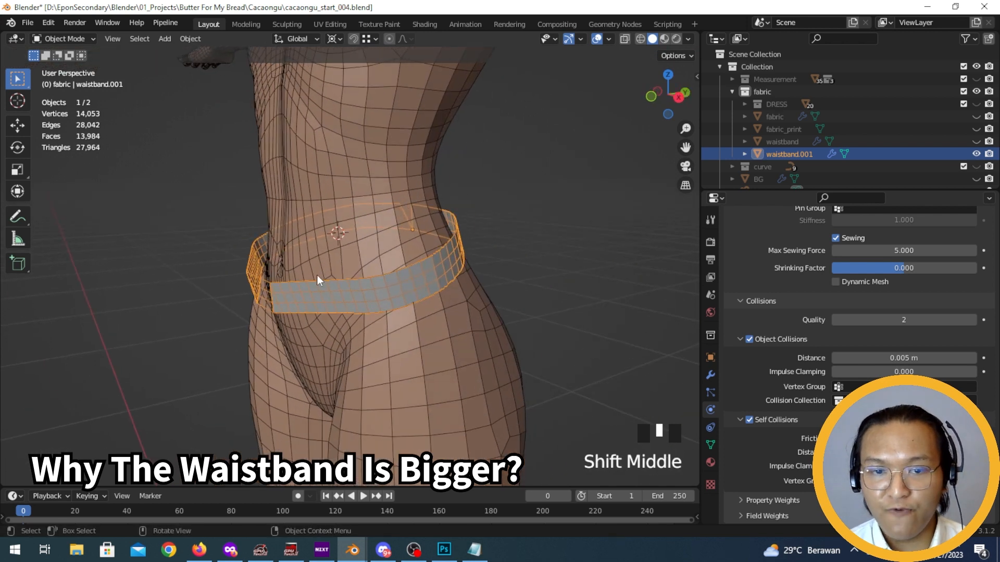
key(space)
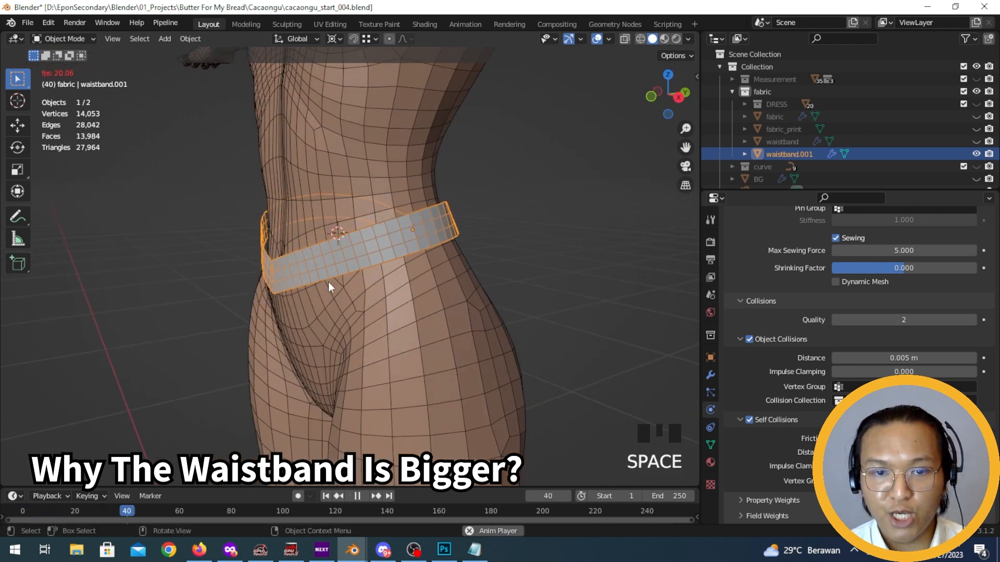
key(space)
middle_drag(329, 284, 422, 280)
drag(173, 513, 152, 518)
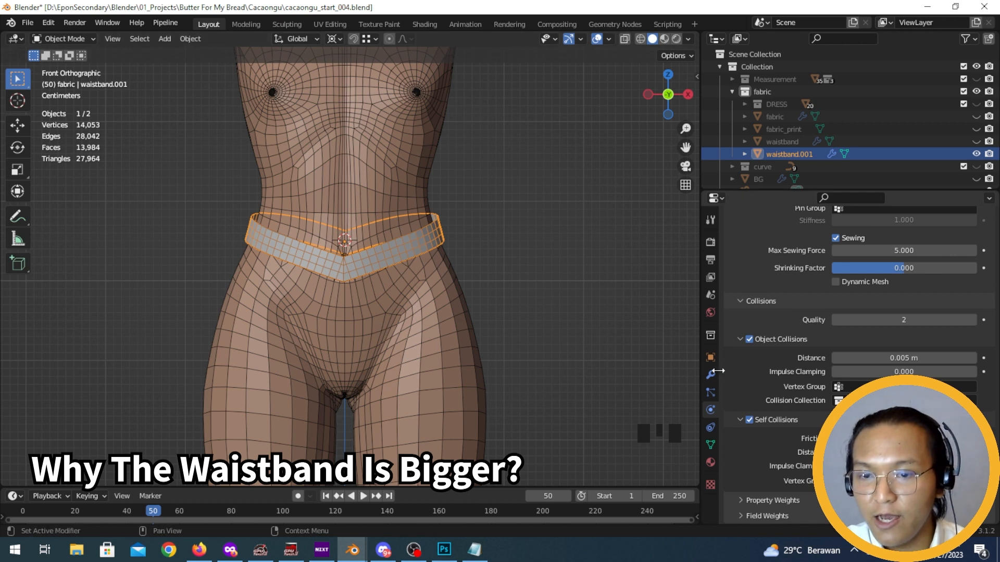
Save the Cloth modifier's result as a shape key and set the Cloth key's value to 1
click(710, 375)
click(957, 260)
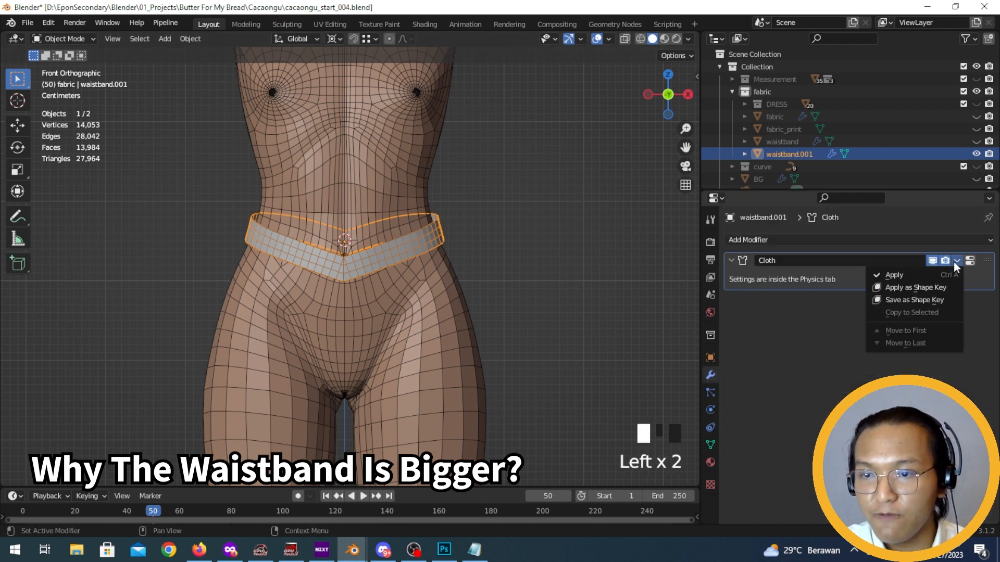
click(928, 300)
click(710, 445)
click(821, 376)
click(823, 373)
drag(916, 372, 961, 372)
middle_drag(483, 343, 445, 308)
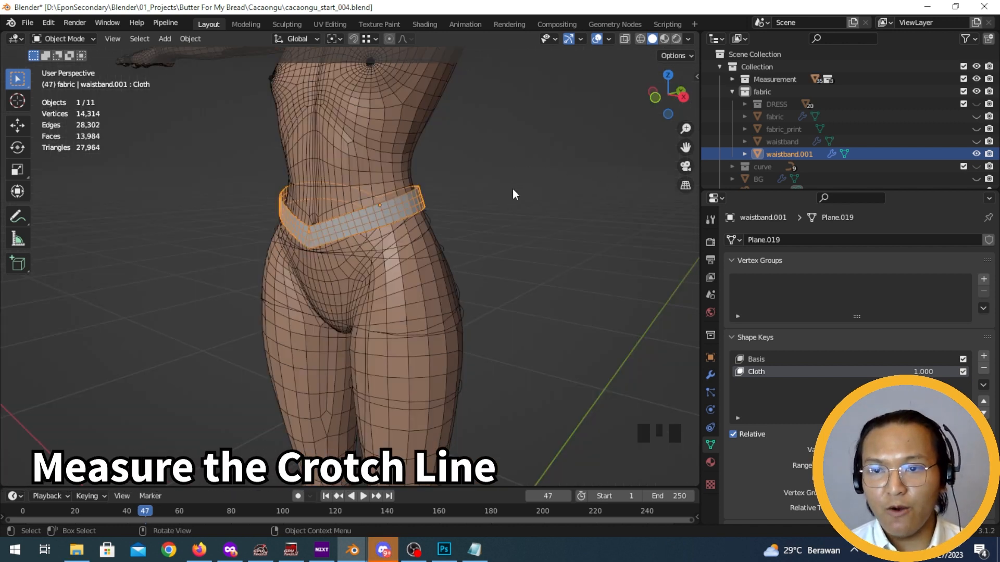
shift+middle_drag(493, 201, 526, 202)
middle_drag(521, 208, 476, 210)
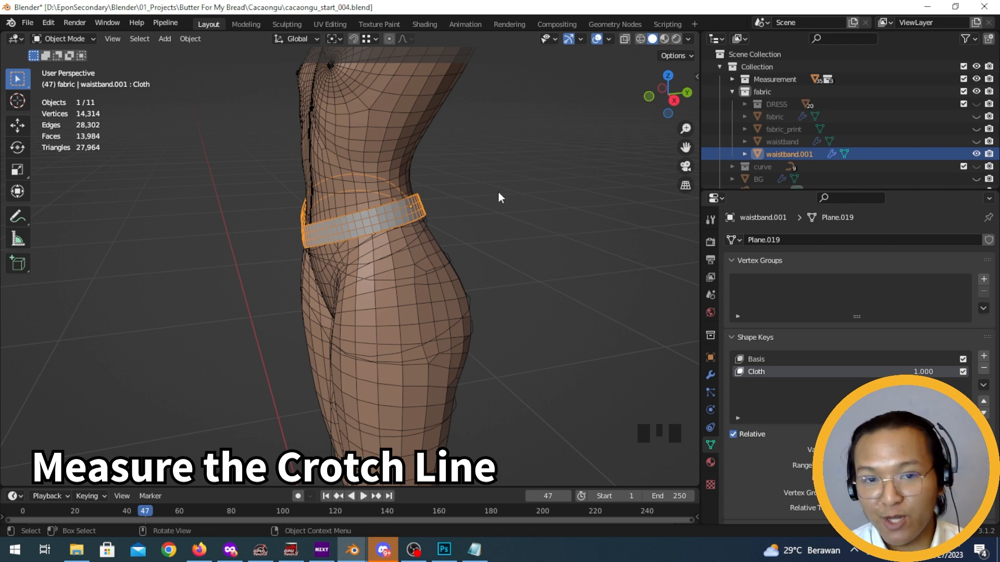
Expand the Measurement collection in the outliner and hide the body model
middle_drag(492, 207, 517, 239)
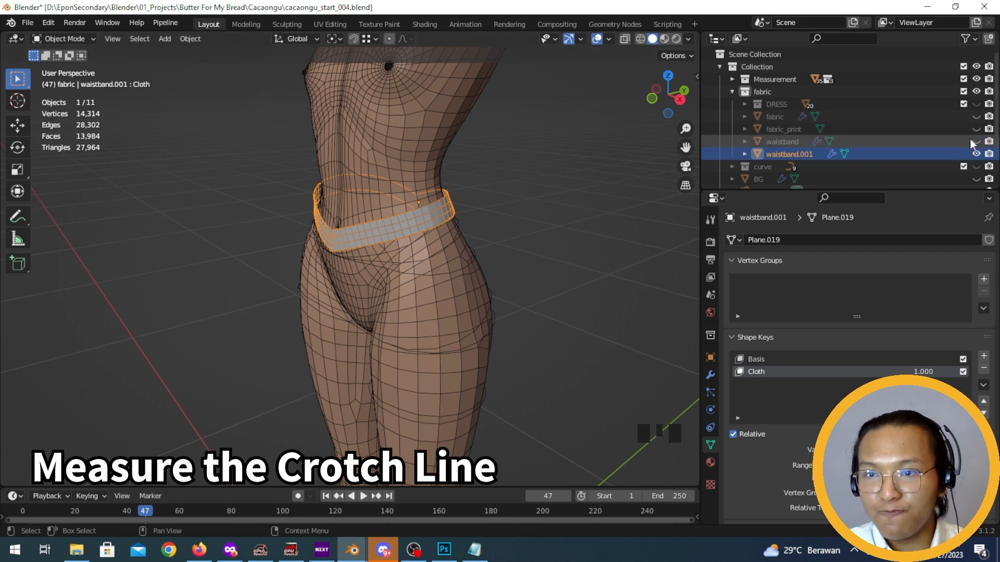
click(732, 79)
scroll(847, 103, down, 9)
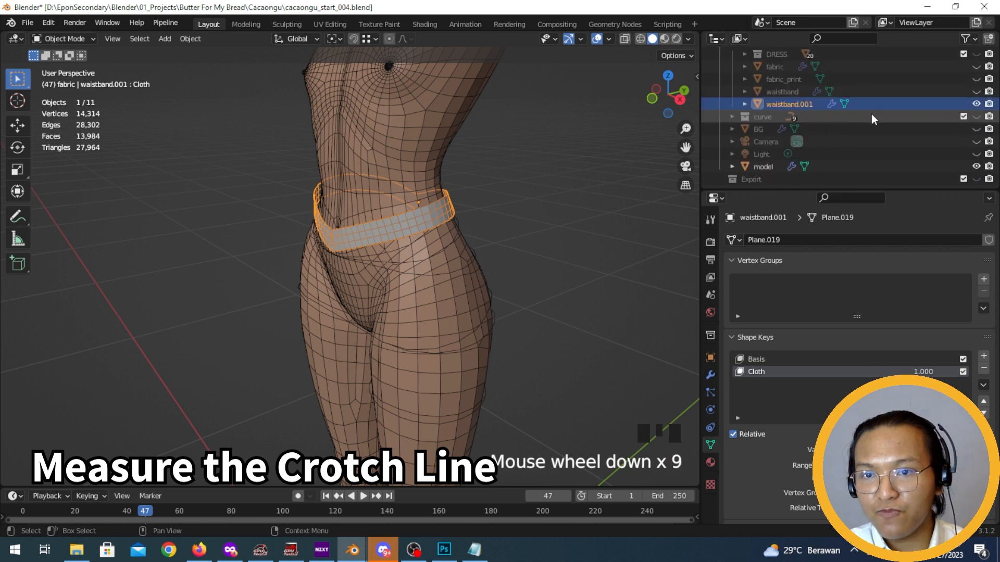
click(976, 166)
scroll(808, 120, up, 11)
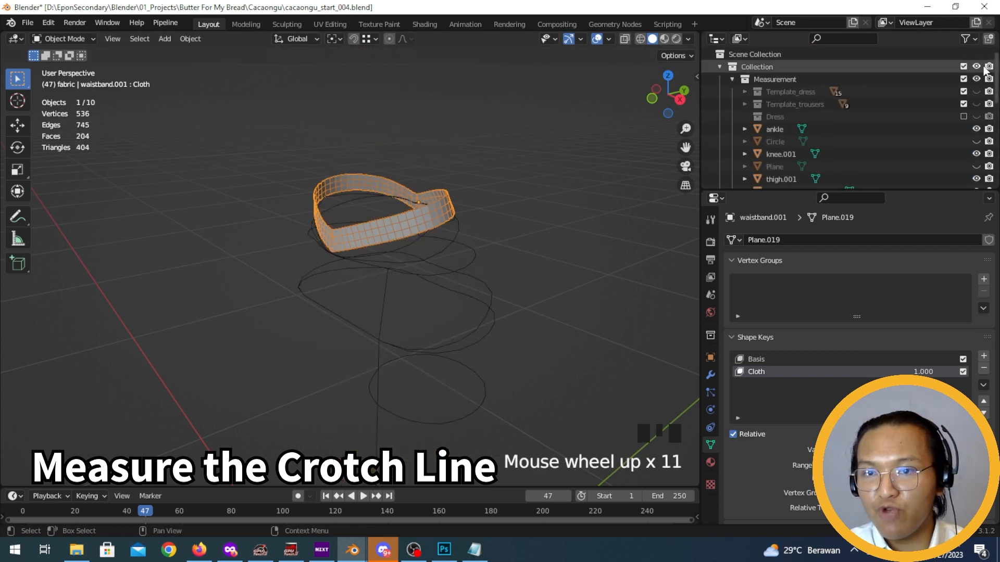
Show the Template_trousers collection, inspect its crotch line from several angles, and hide the collection again
click(976, 104)
middle_drag(312, 346, 404, 266)
click(406, 267)
scroll(282, 311, up, 2)
scroll(293, 347, down, 4)
middle_drag(292, 347, 357, 276)
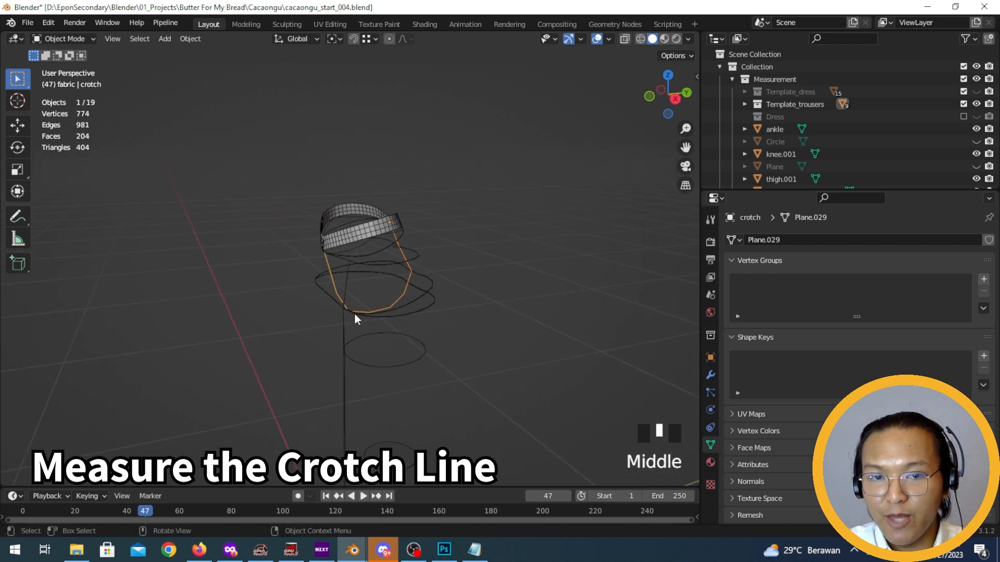
click(976, 105)
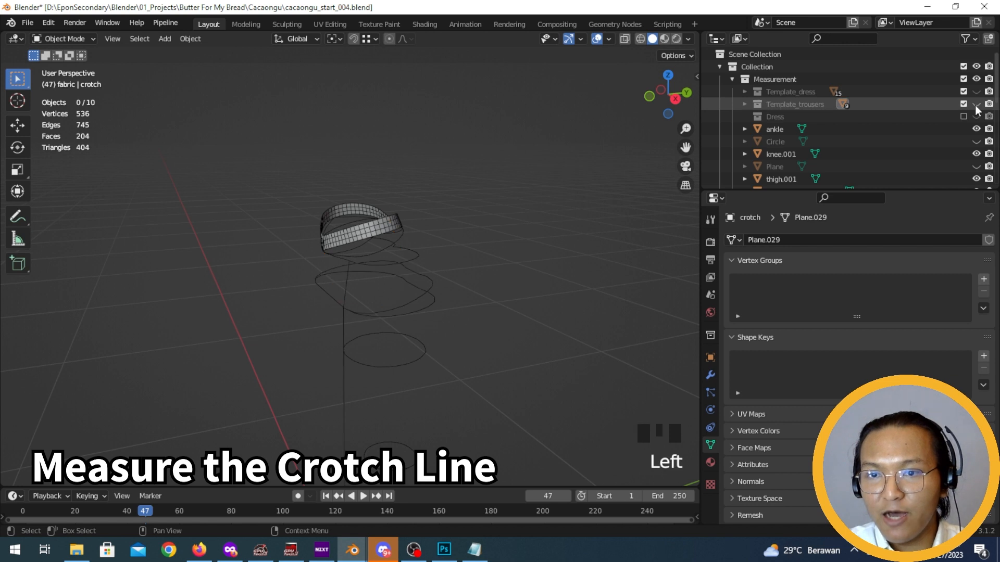
Unhide the Plane measuring line, duplicate it in place, and hide the original
middle_drag(302, 375, 317, 386)
scroll(422, 369, down, 2)
middle_drag(422, 368, 436, 381)
scroll(954, 145, down, 2)
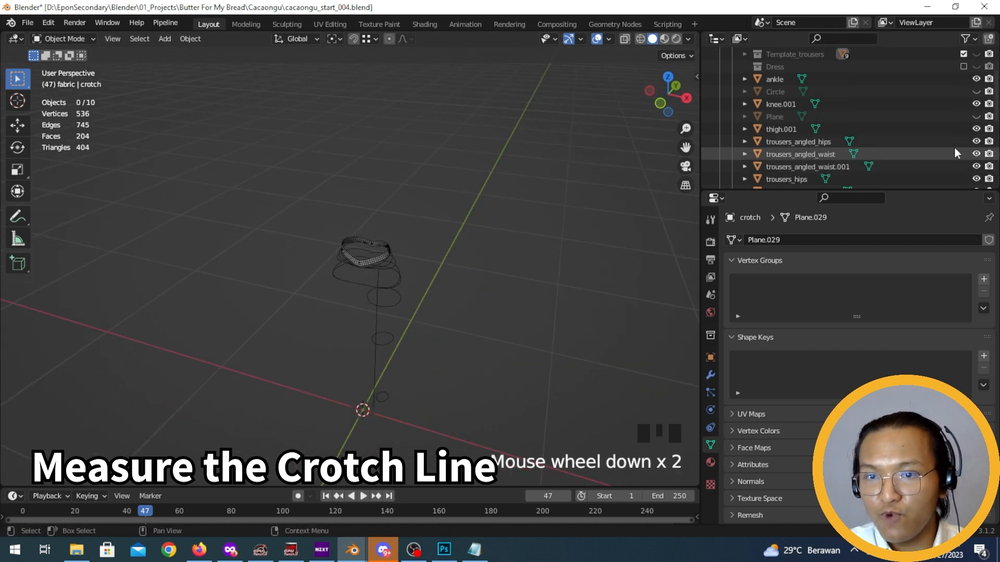
click(976, 117)
click(794, 120)
middle_drag(424, 286, 454, 343)
key(shift+d)
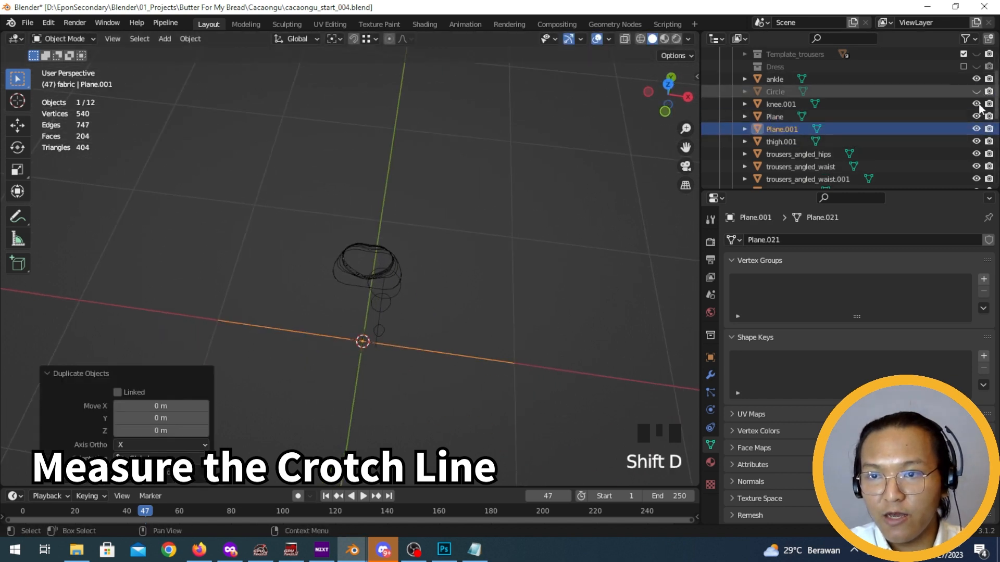
Snap the 3D cursor to the duplicate line's negative-X end vertex and set the object's origin there
click(452, 343)
key(Tab)
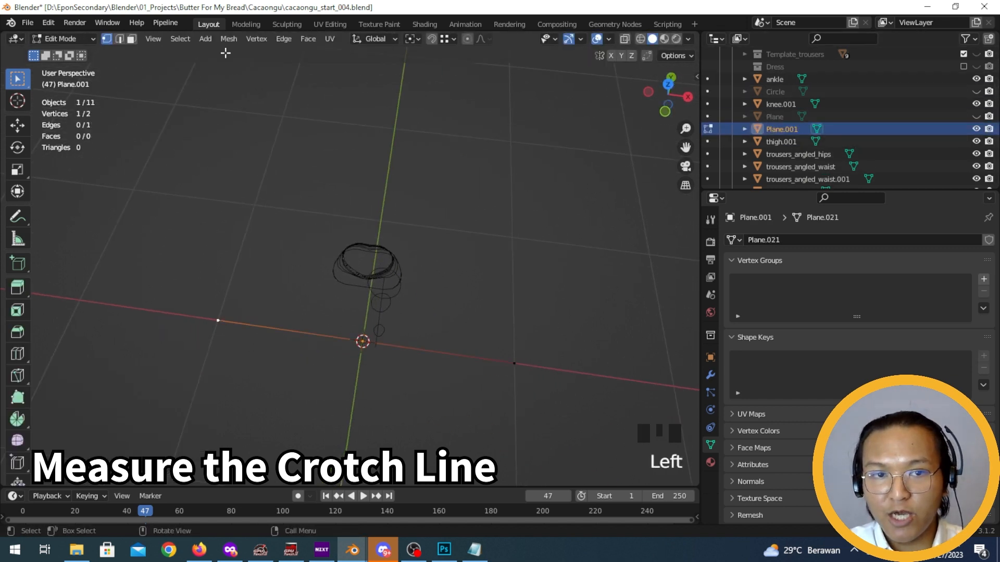
key(shift+s)
key(Tab)
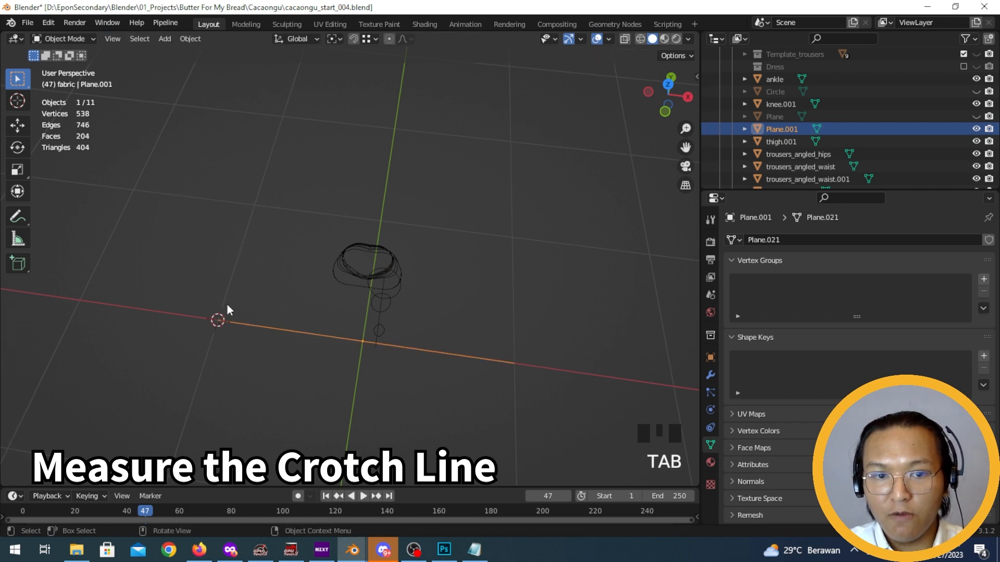
click(193, 38)
mouse_move(211, 69)
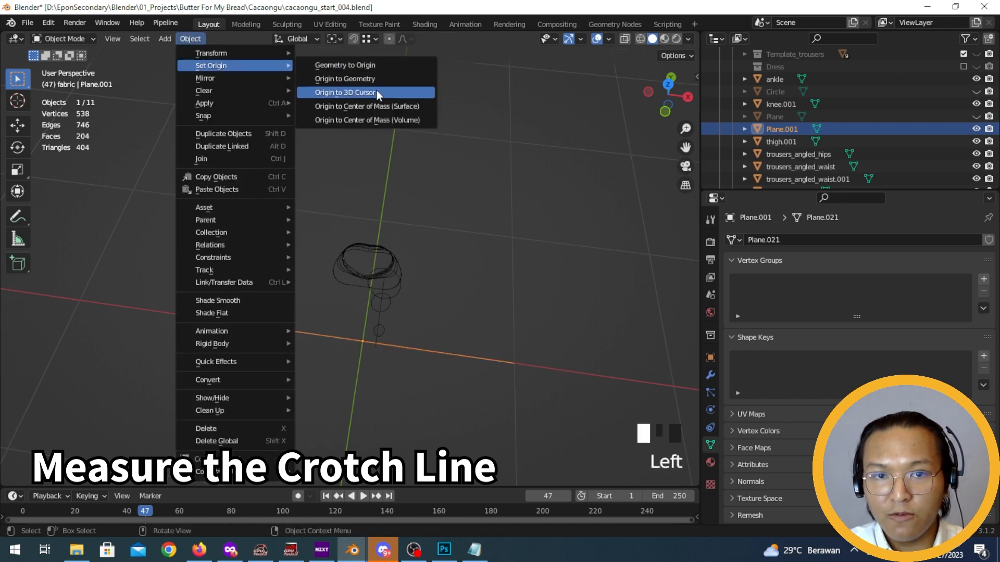
click(376, 92)
Clear the duplicate line's location and return the 3D cursor to the world origin
scroll(341, 318, down, 3)
key(alt+g)
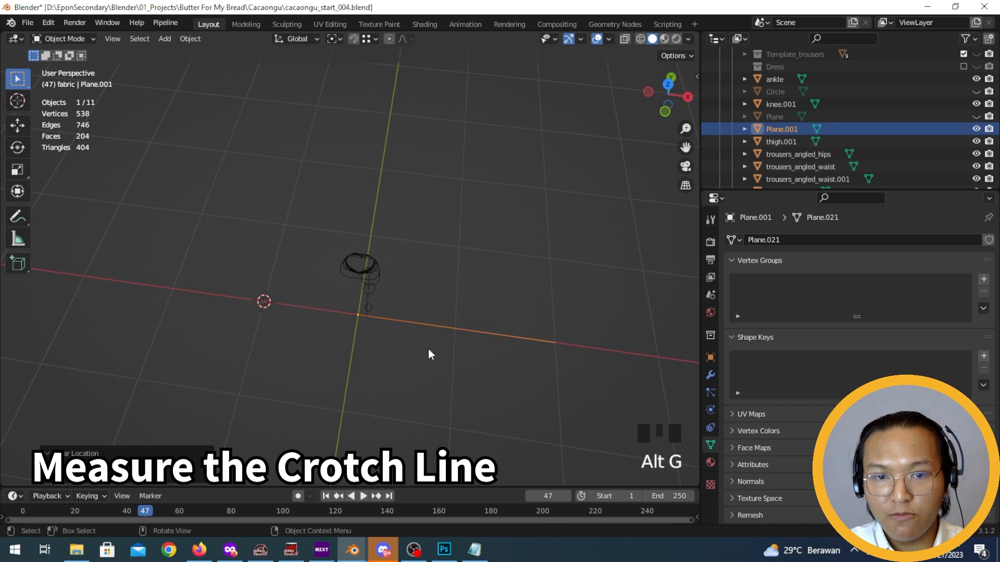
key(shift+s)
click(382, 366)
middle_drag(376, 374, 303, 298)
scroll(344, 326, up, 4)
scroll(364, 306, up, 4)
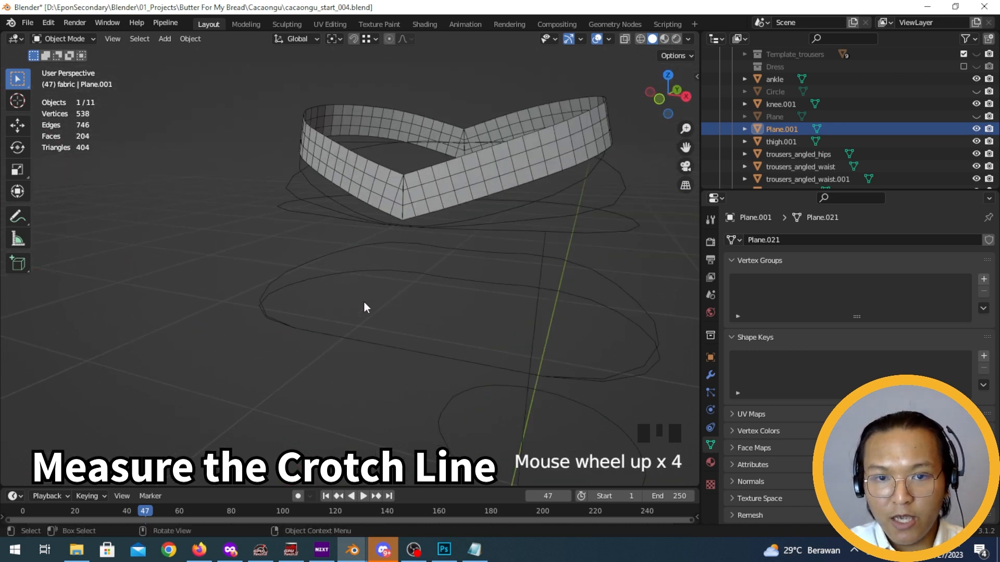
shift+middle_drag(364, 306, 369, 295)
scroll(366, 295, down, 4)
scroll(365, 297, up, 4)
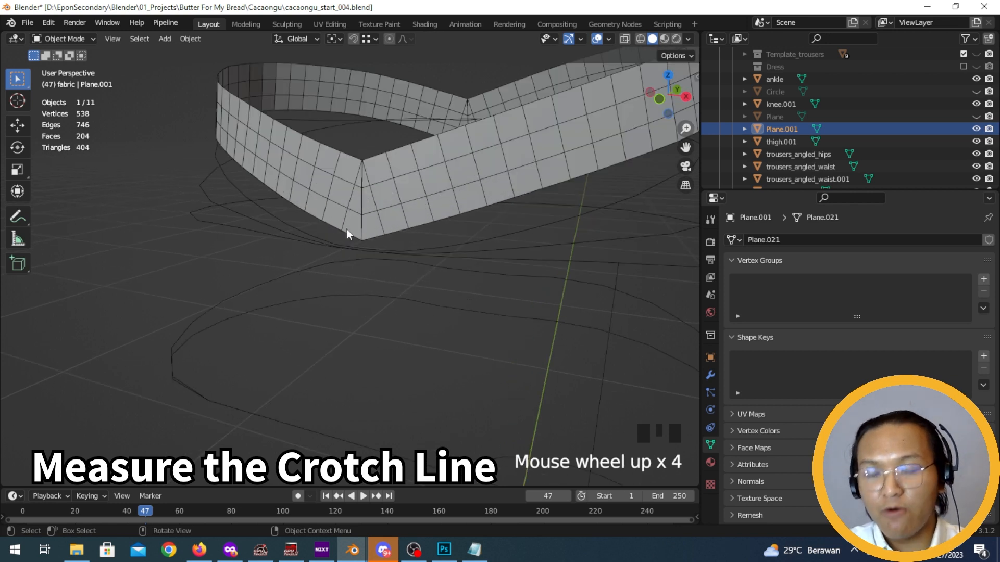
scroll(331, 346, down, 13)
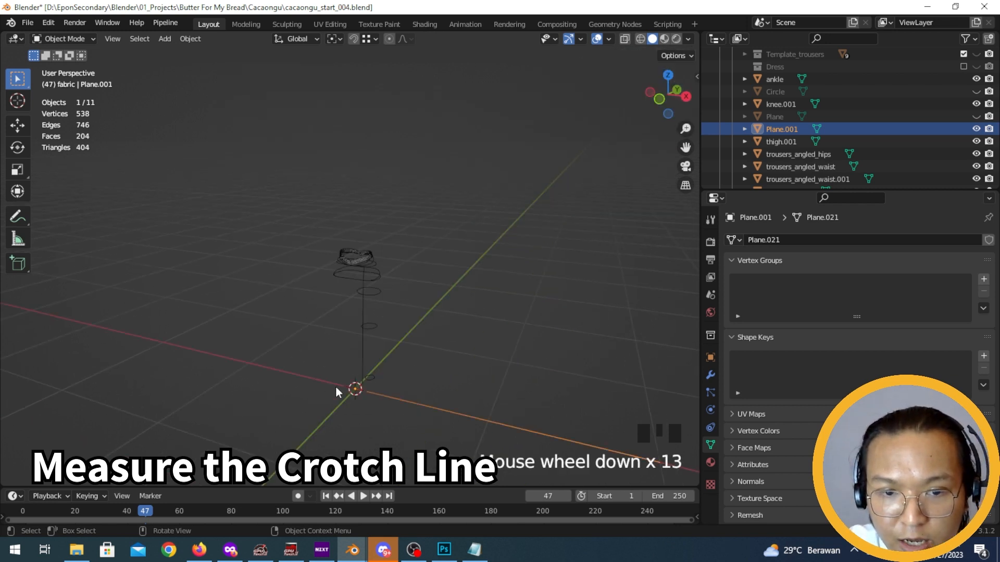
scroll(350, 375, up, 13)
scroll(373, 245, up, 3)
key(g)
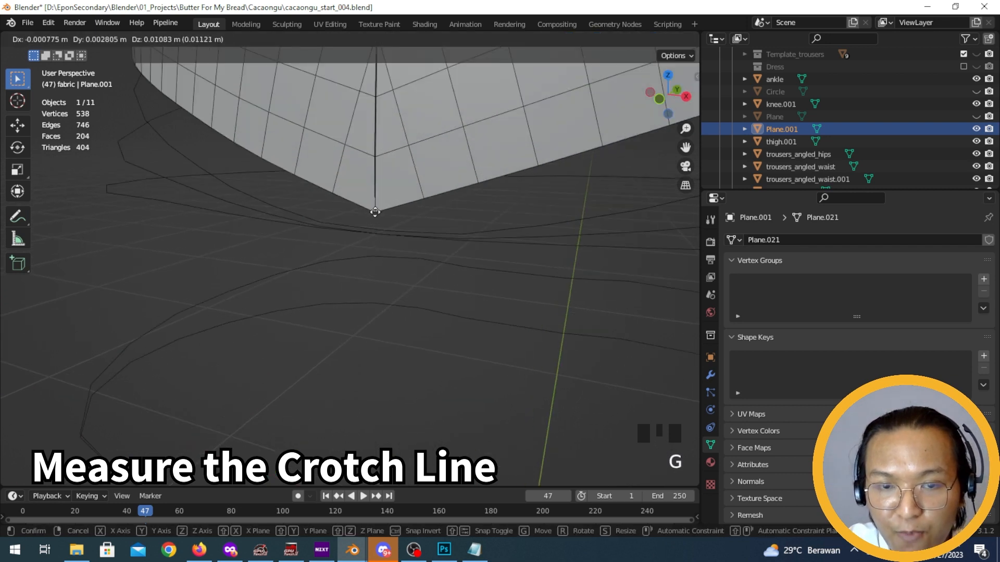
right_click(375, 211)
Turn on snapping and move the line so its origin end sits on the waistband's lower front centre vertex
click(354, 39)
scroll(416, 117, down, 4)
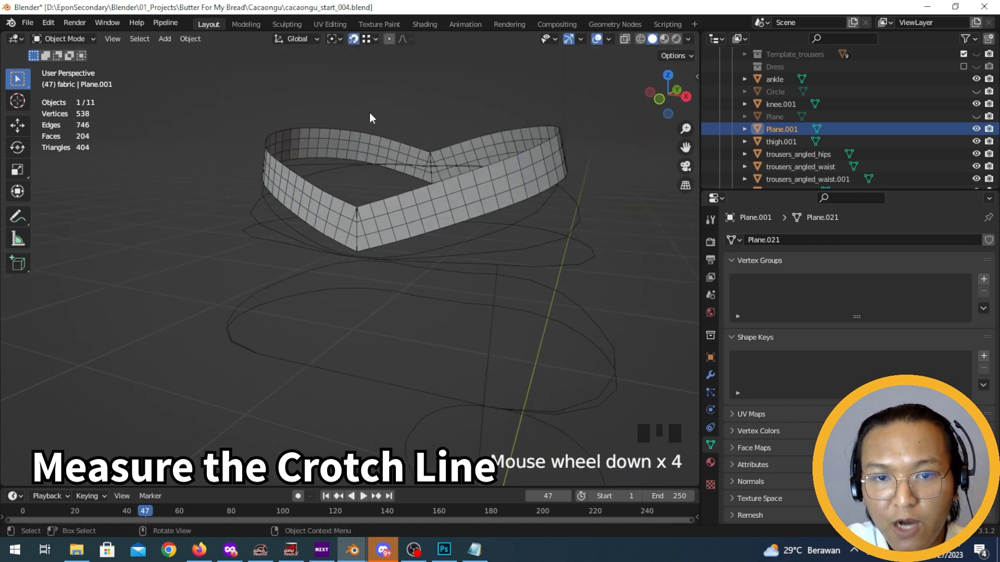
scroll(390, 250, up, 2)
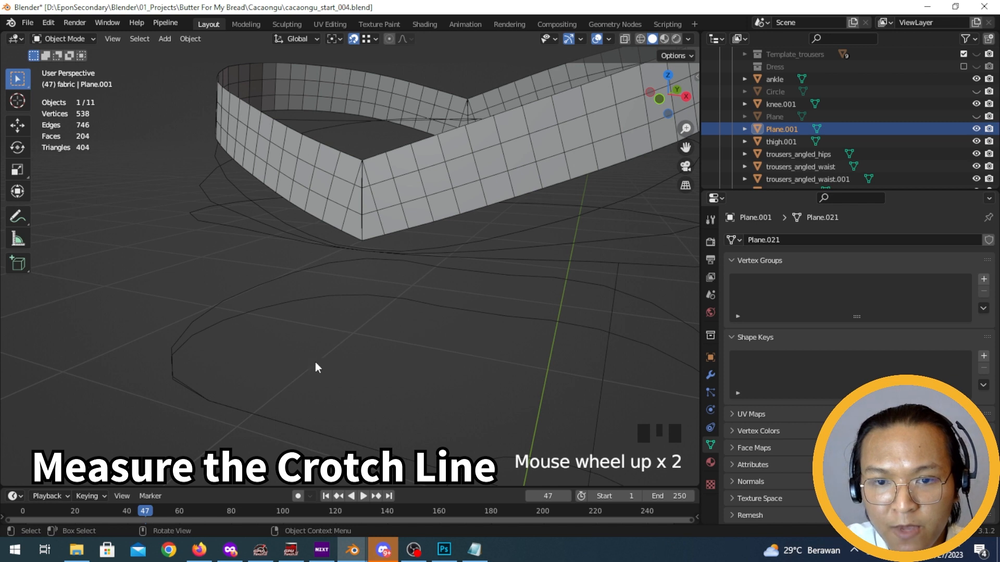
key(g)
click(370, 234)
scroll(364, 261, down, 4)
middle_drag(364, 261, 384, 276)
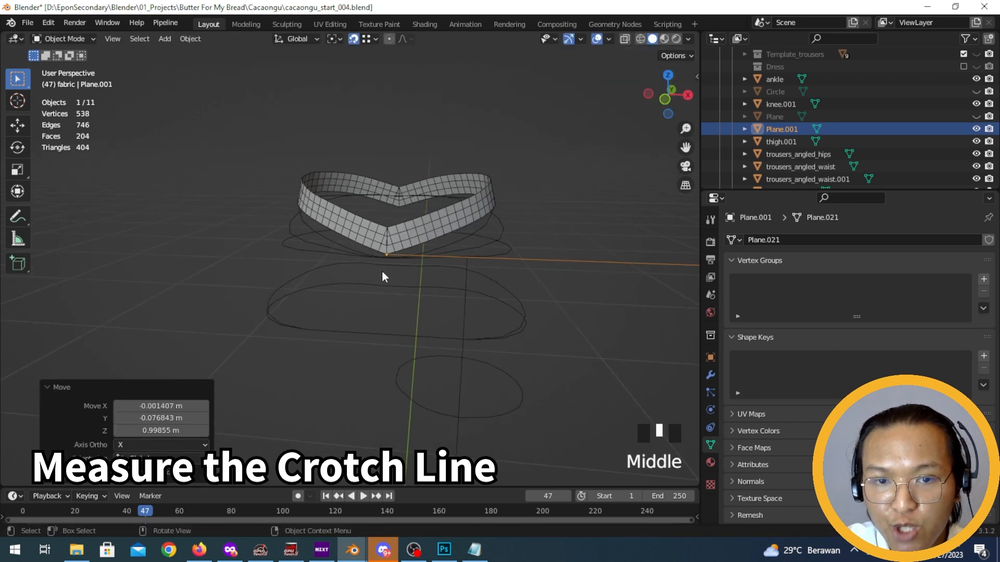
Delete the far end vertex of the line in Edit Mode
scroll(416, 257, up, 4)
scroll(458, 290, down, 17)
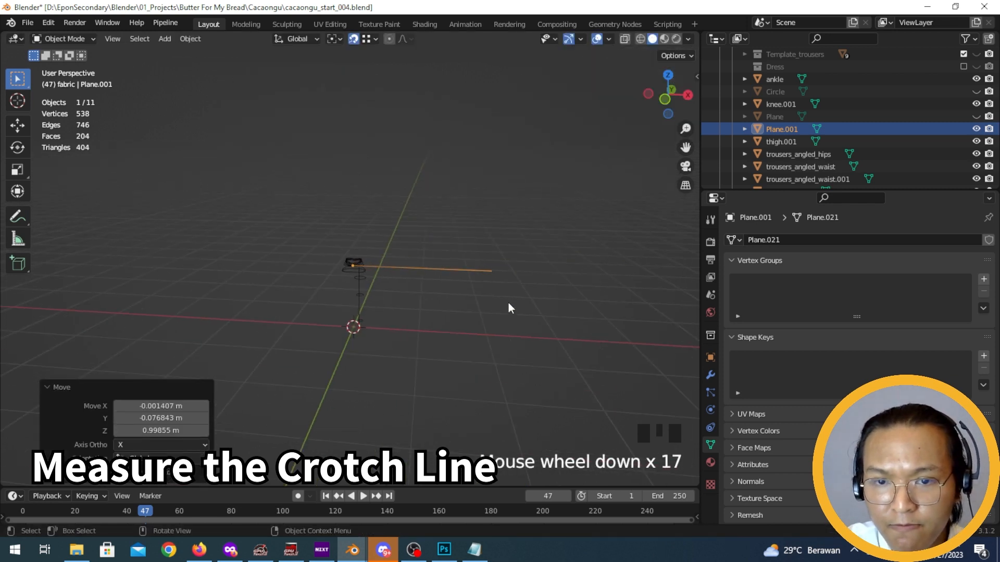
key(Tab)
click(494, 272)
key(x)
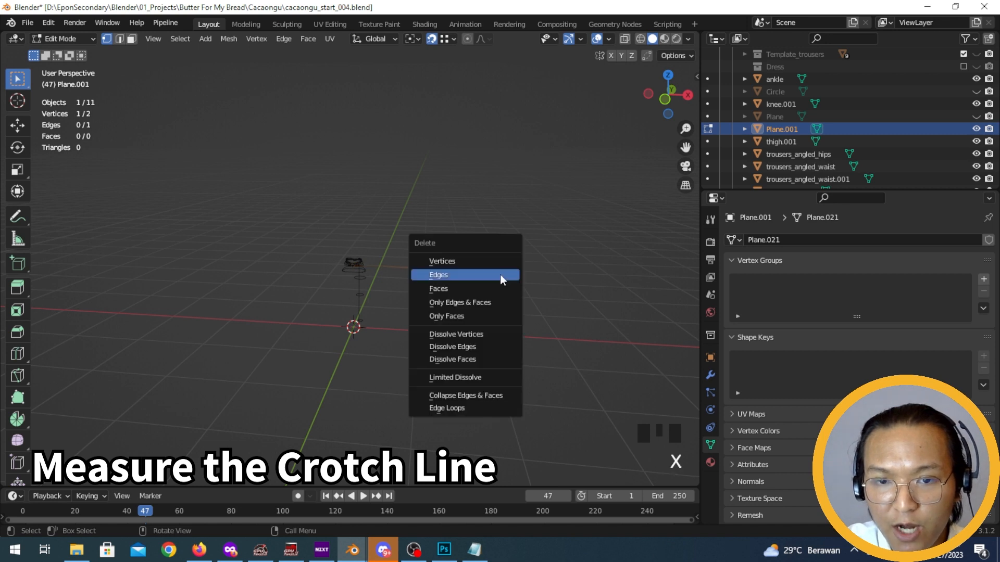
click(500, 262)
scroll(476, 346, up, 13)
scroll(413, 252, up, 2)
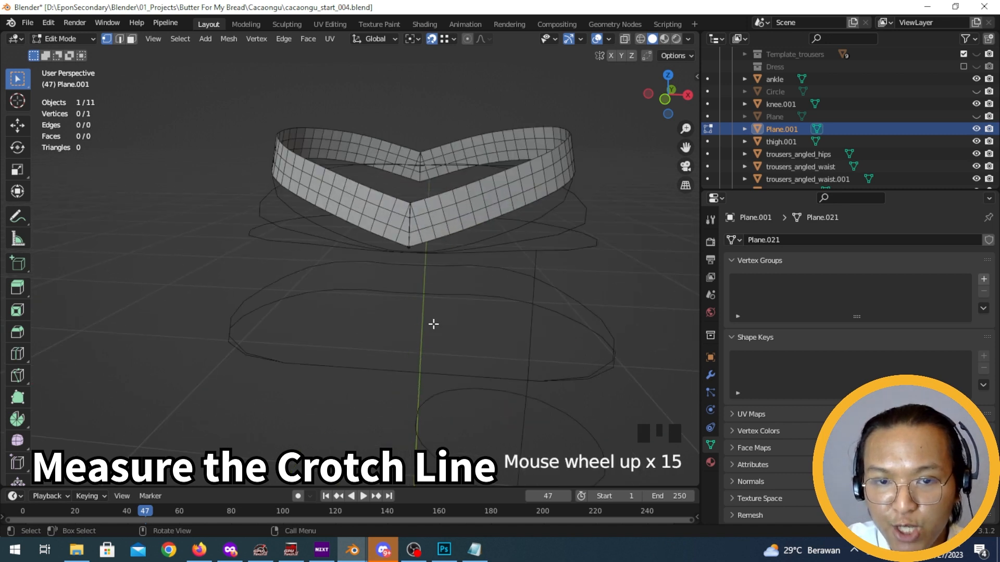
Extrude the remaining vertex and snap the new one to the waistband's lower back centre vertex
key(a)
middle_drag(413, 252, 241, 266)
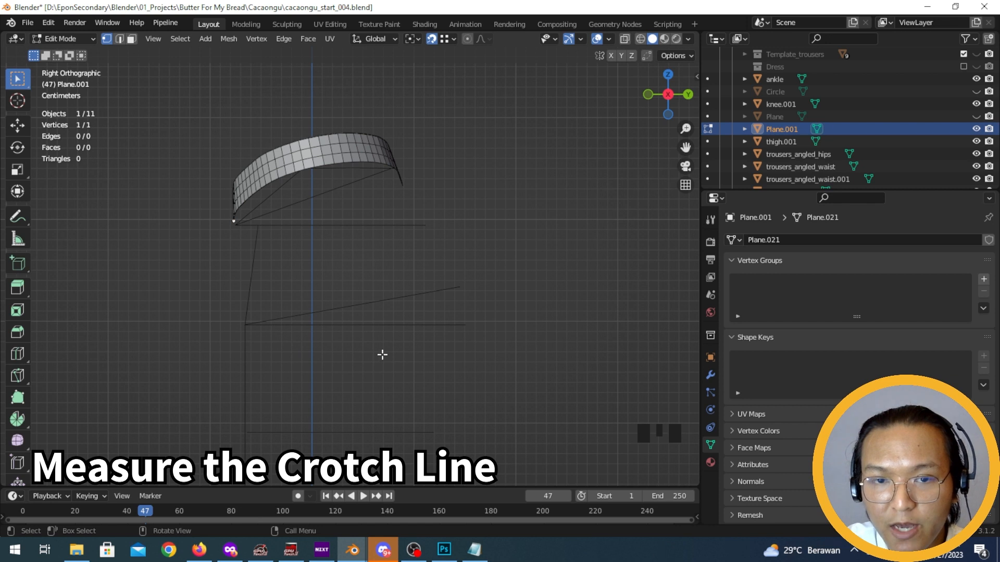
middle_drag(411, 183, 282, 182)
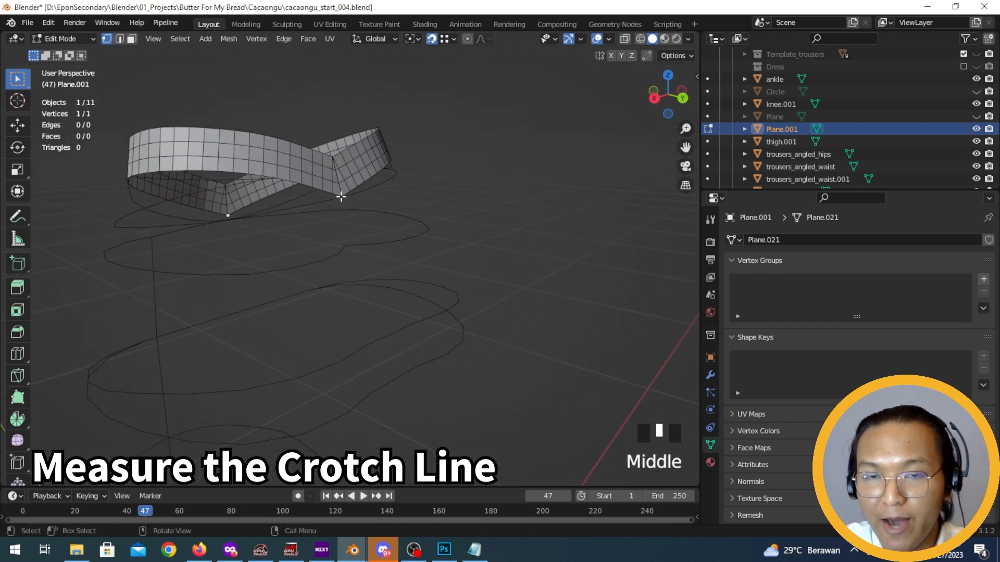
middle_drag(271, 225, 242, 307)
key(e)
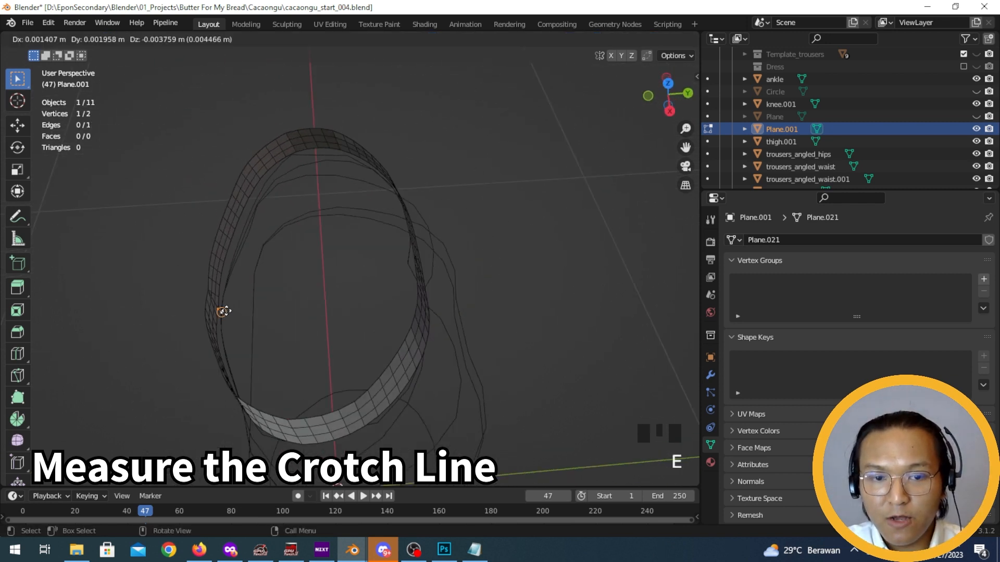
click(410, 282)
middle_drag(409, 282, 368, 257)
scroll(335, 224, up, 3)
key(g)
click(336, 188)
middle_drag(336, 189, 408, 186)
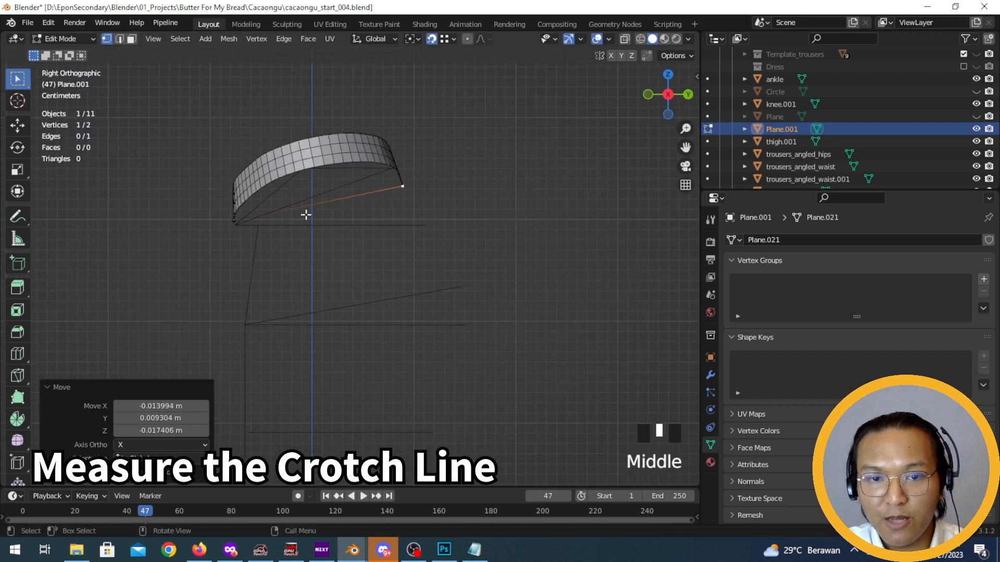
Select the line's front vertex, switch to the Annotate tool with the Note.002 layer, and mark that vertex
click(238, 222)
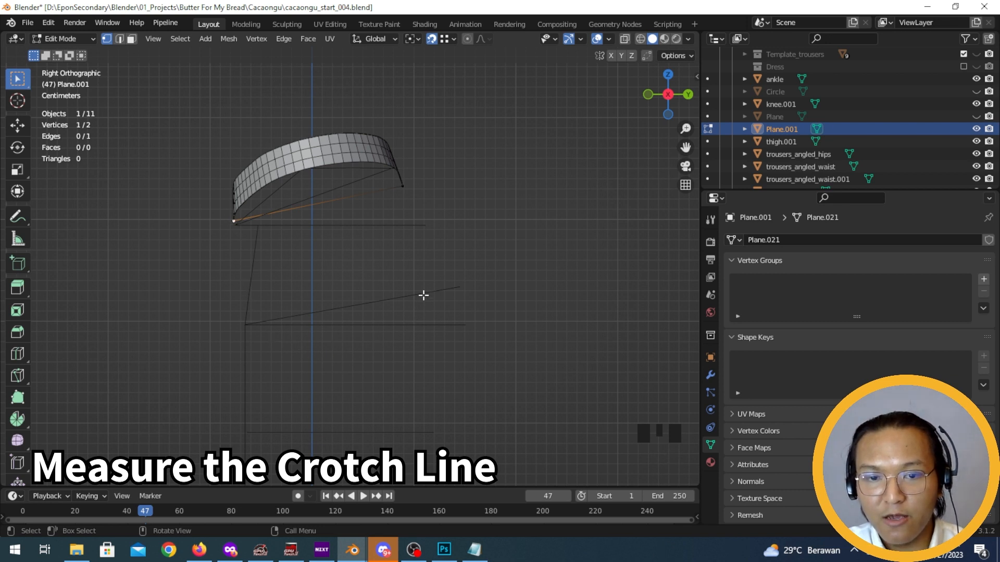
click(17, 216)
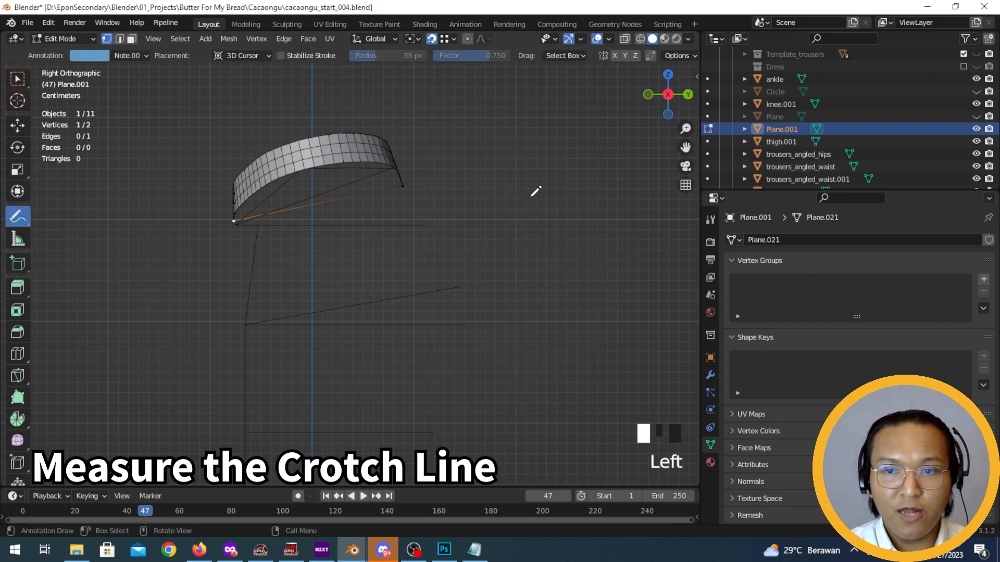
key(n)
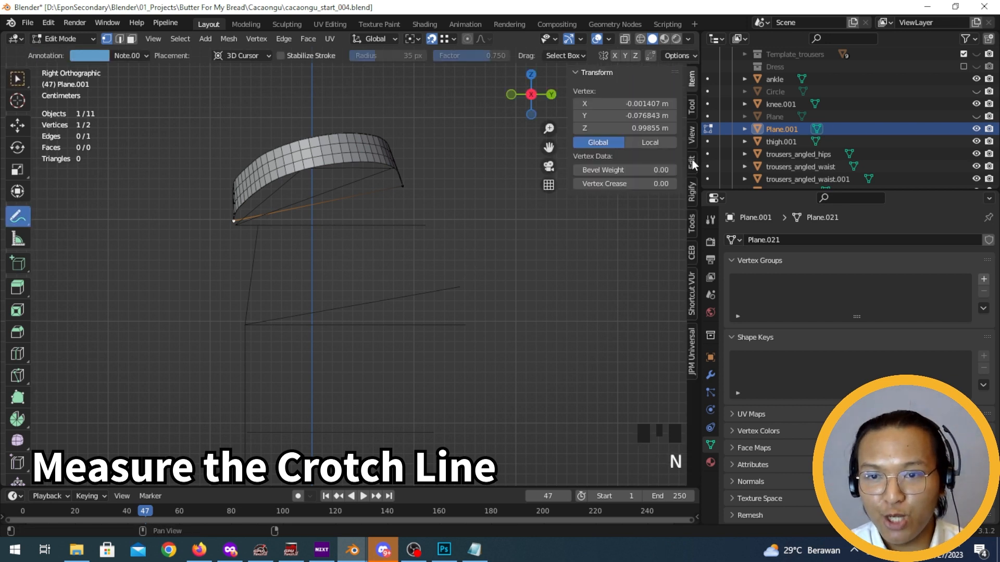
click(691, 163)
click(691, 136)
click(646, 414)
click(651, 449)
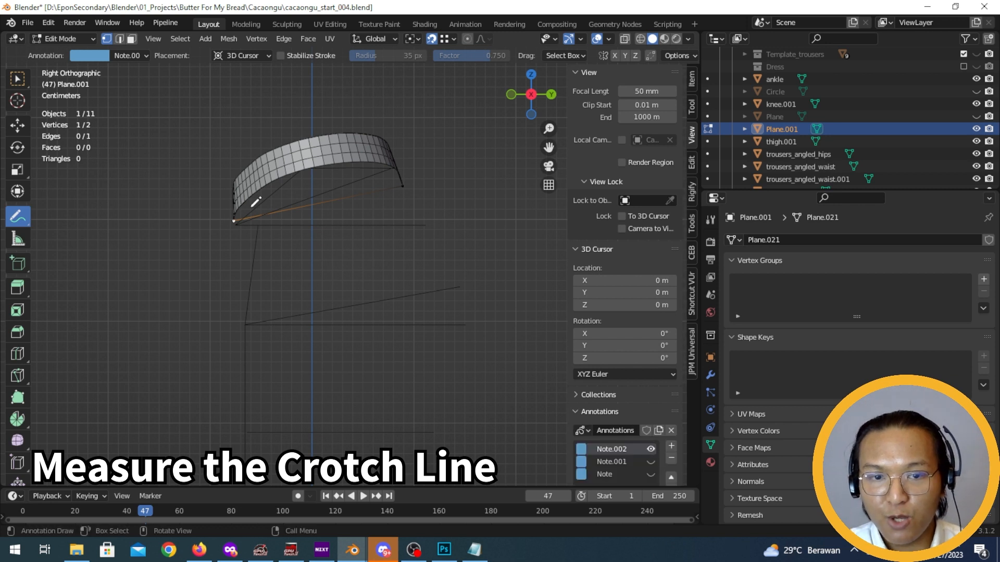
click(234, 221)
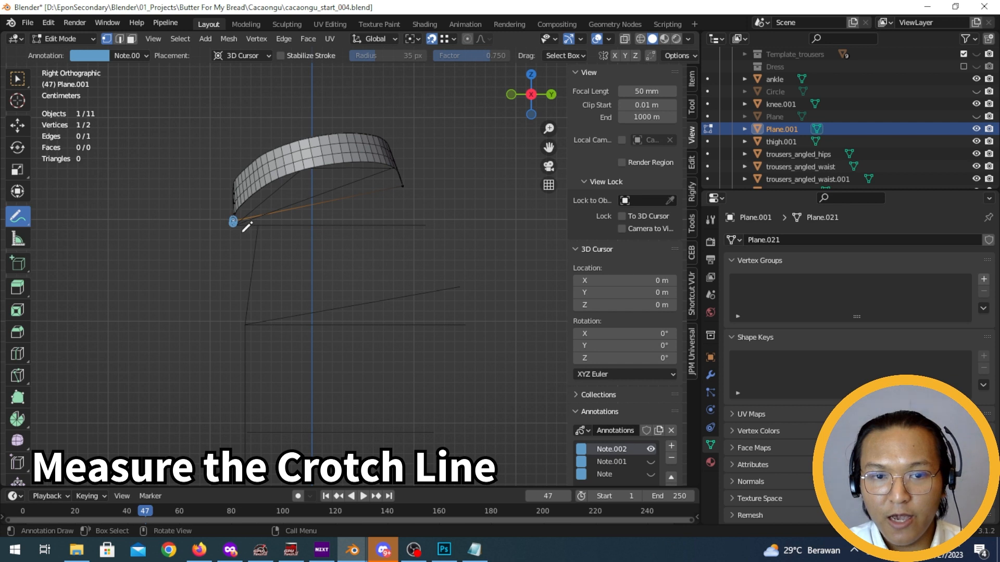
Unhide the body model and turn on X-ray display
scroll(894, 144, down, 5)
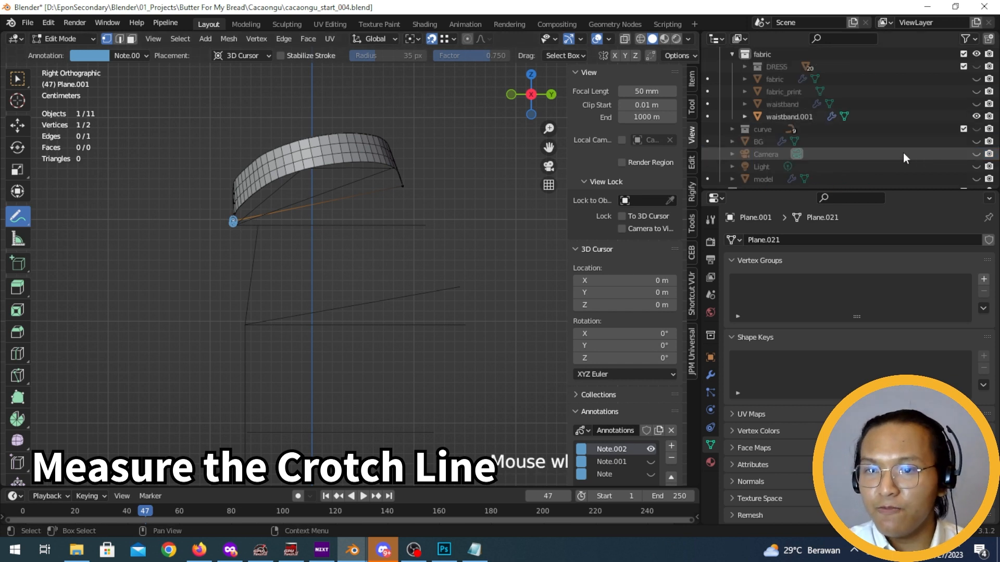
click(976, 165)
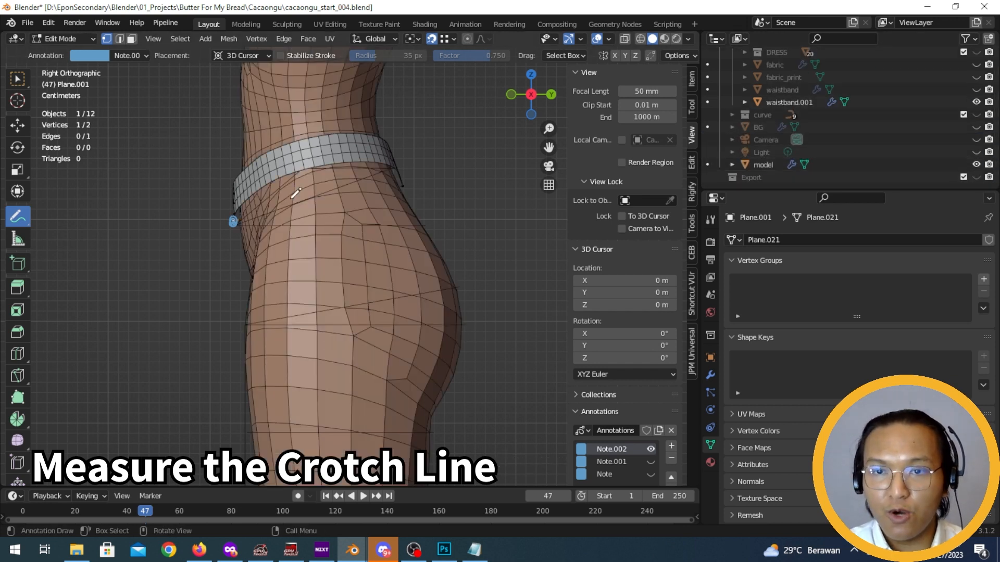
click(625, 39)
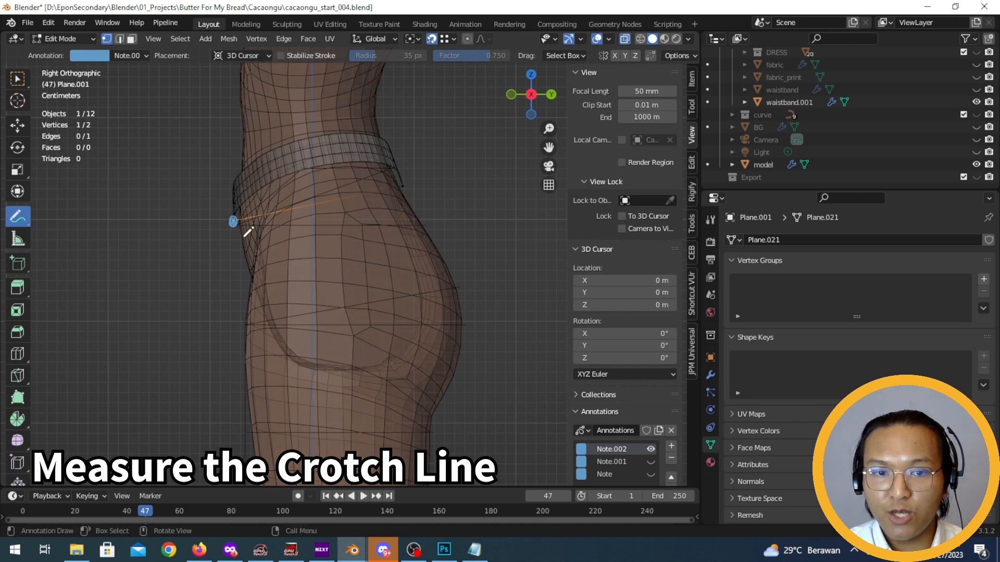
Annotate the front-to-back line and the crotch curve under the body between its endpoints, and return to the Select tool
mouse_move(234, 221)
mouse_down()
mouse_move(261, 315)
mouse_move(298, 366)
mouse_move(322, 376)
mouse_move(403, 368)
mouse_move(442, 328)
mouse_move(444, 278)
mouse_move(400, 188)
mouse_up()
mouse_move(251, 219)
mouse_down()
mouse_move(342, 190)
mouse_move(400, 187)
mouse_up()
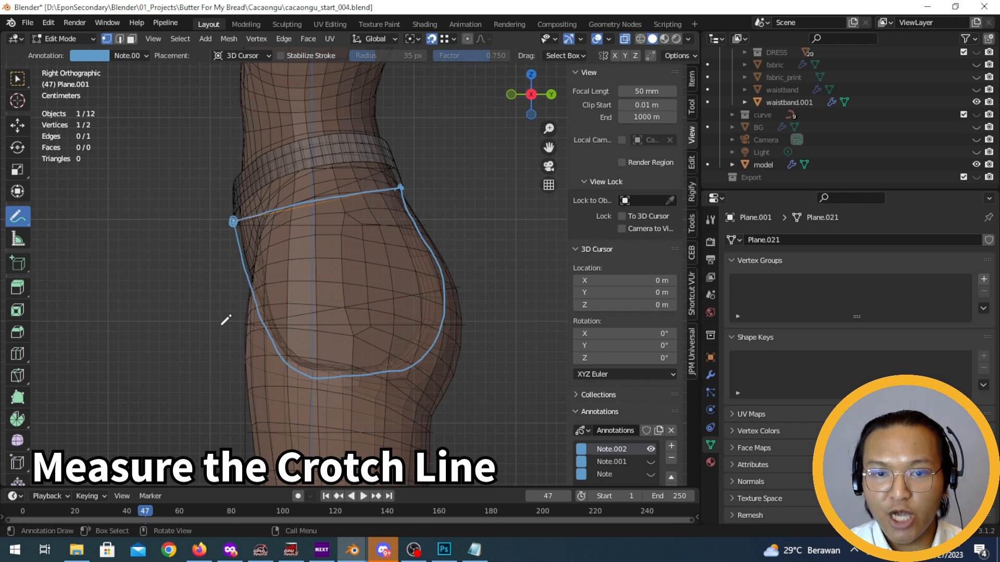
key(w)
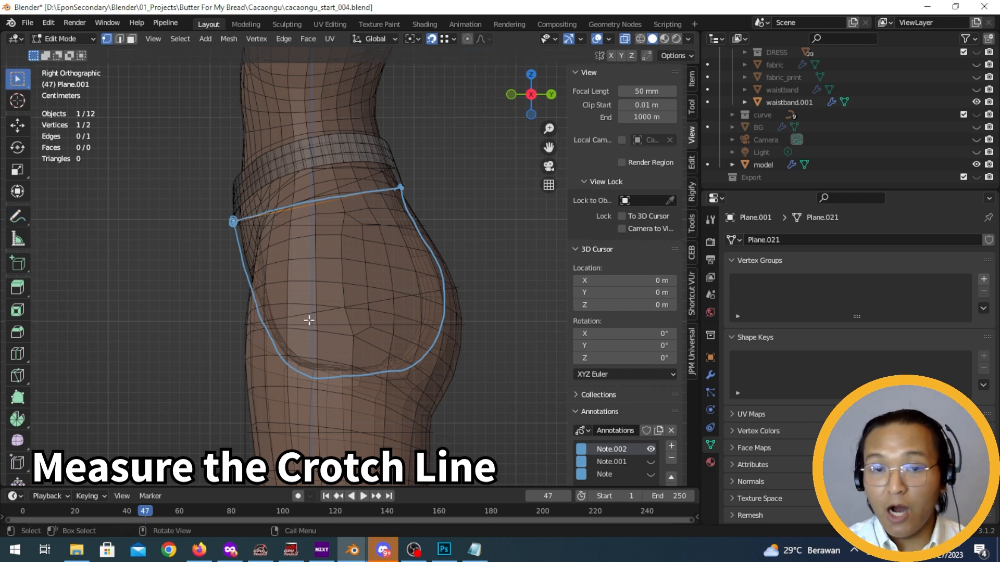
Hide the Note.002 annotations and the body model, and turn off X-ray display
click(651, 449)
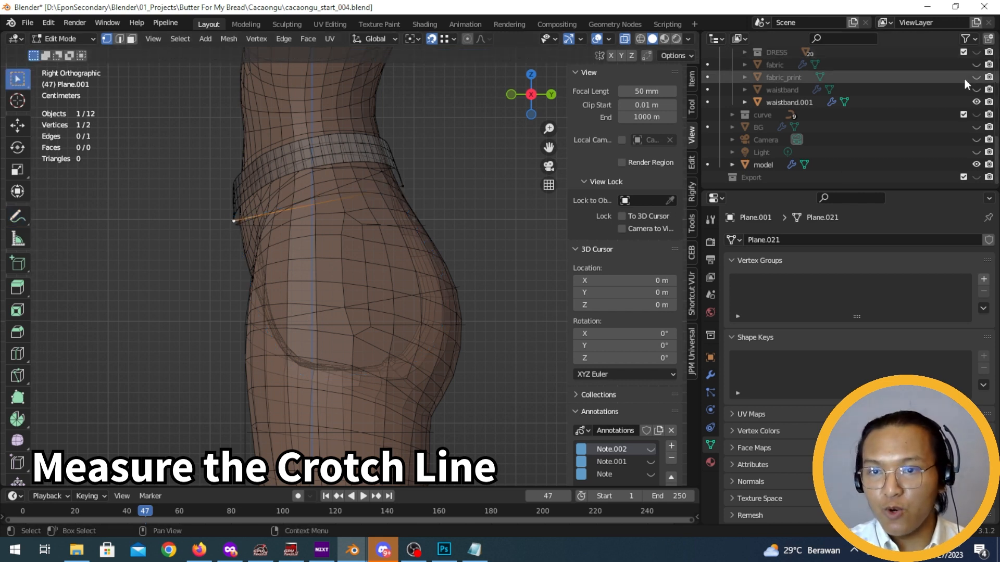
click(625, 39)
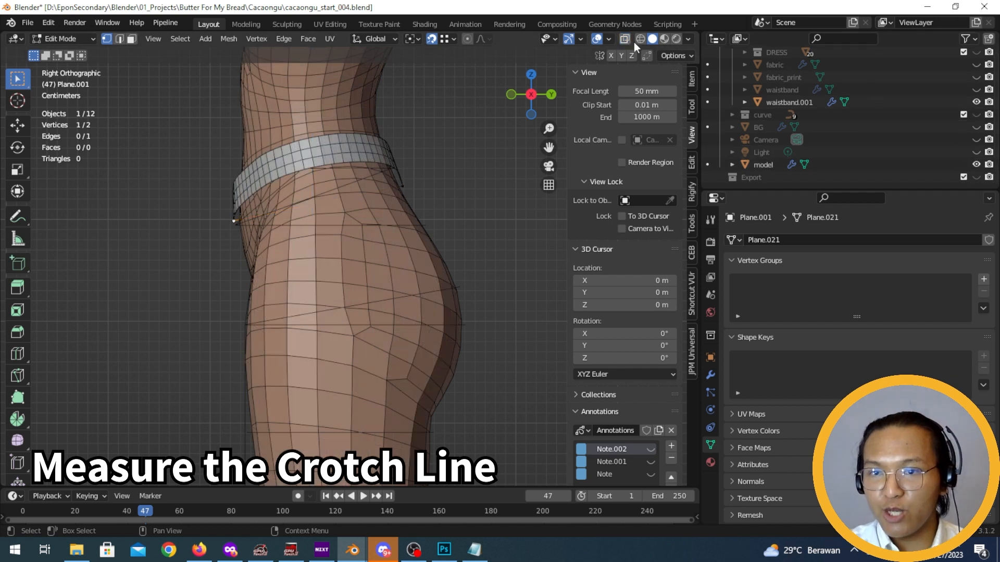
click(976, 165)
Subdivide the front-to-back line's edge with one cut
key(2)
click(320, 205)
right_click(320, 205)
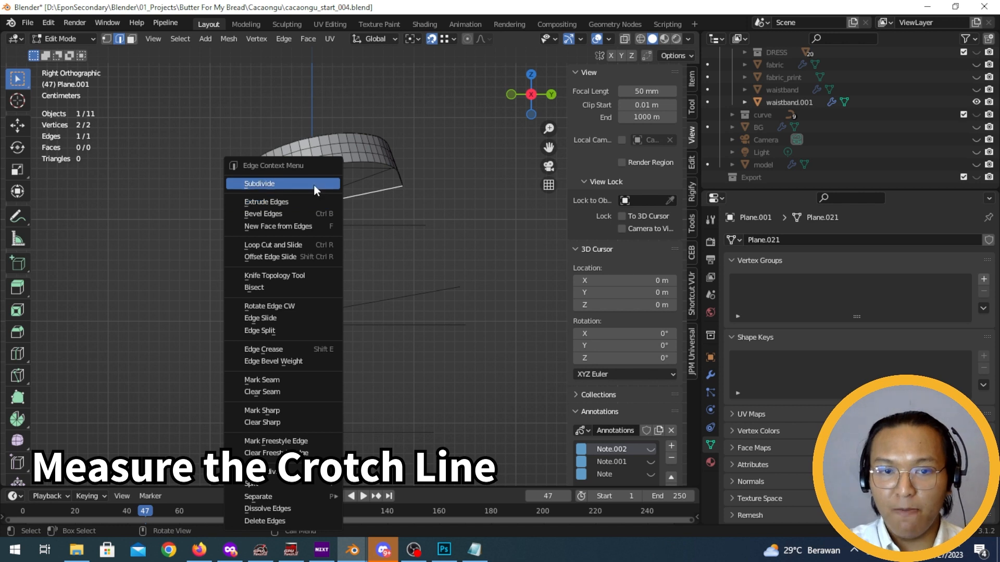
click(314, 183)
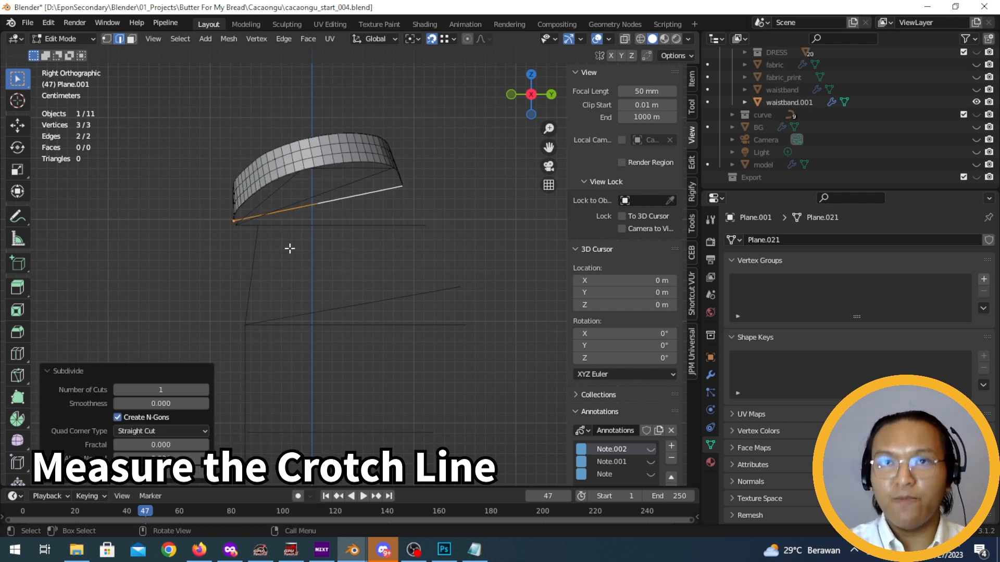
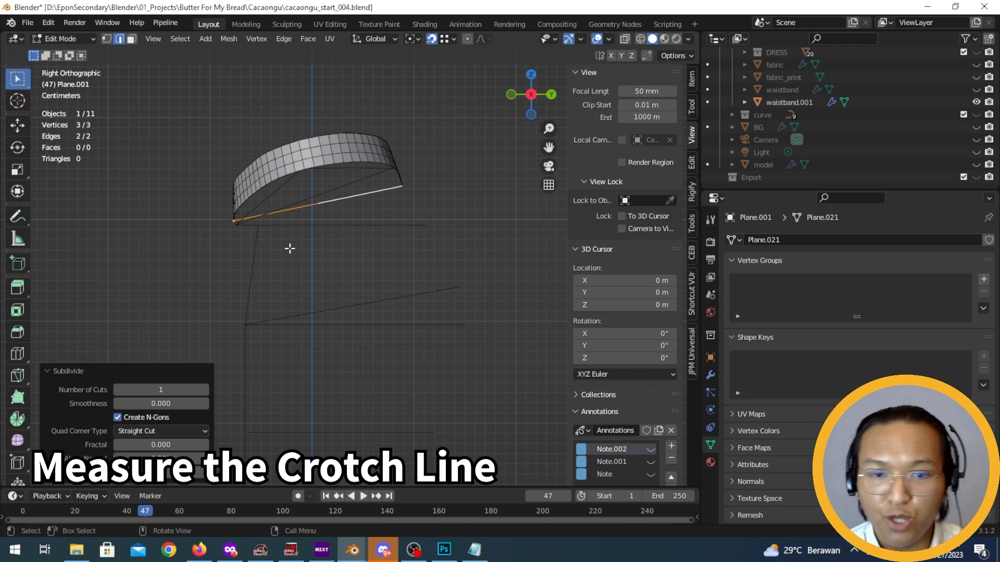
key(1)
click(326, 207)
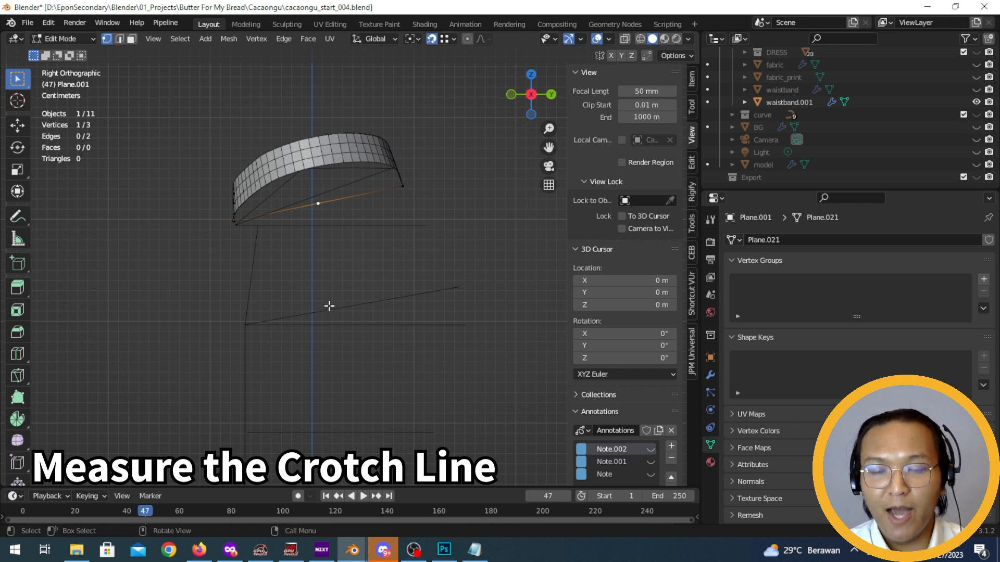
key(g)
right_click(329, 256)
key(g)
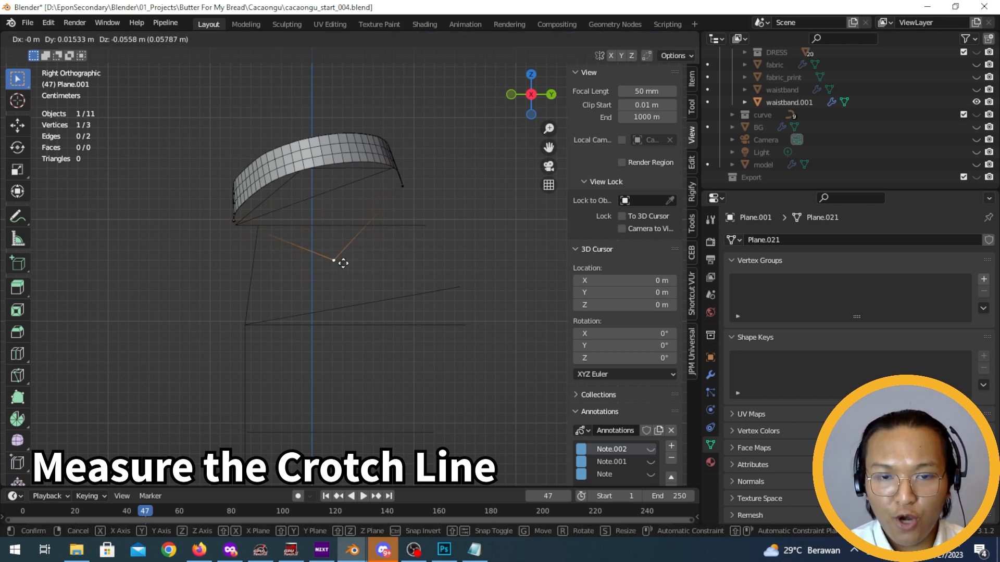
right_click(352, 288)
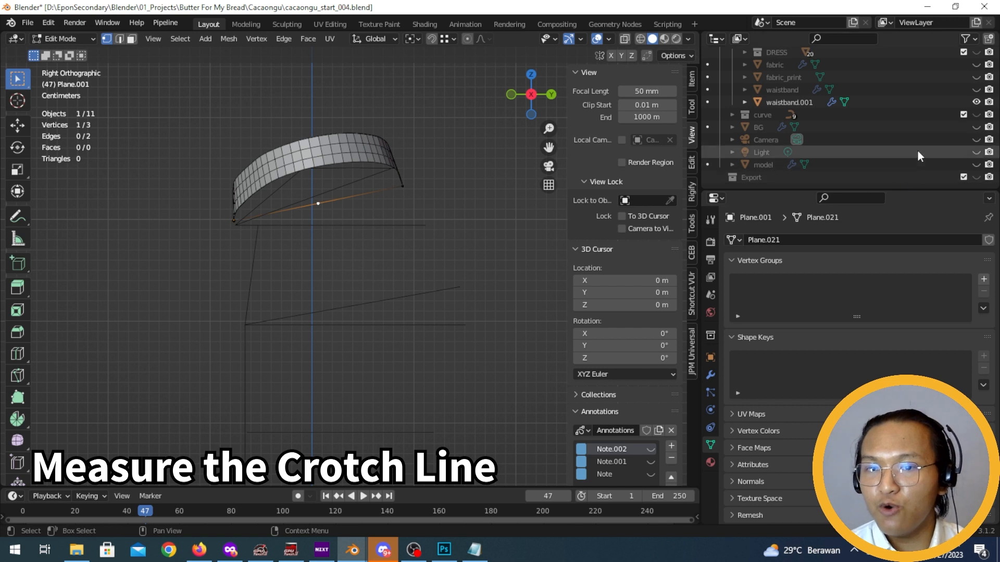
Open the thigh measuring loop for editing and select its whole ring of edges
scroll(303, 315, down, 5)
middle_drag(304, 315, 366, 259)
key(Tab)
click(377, 345)
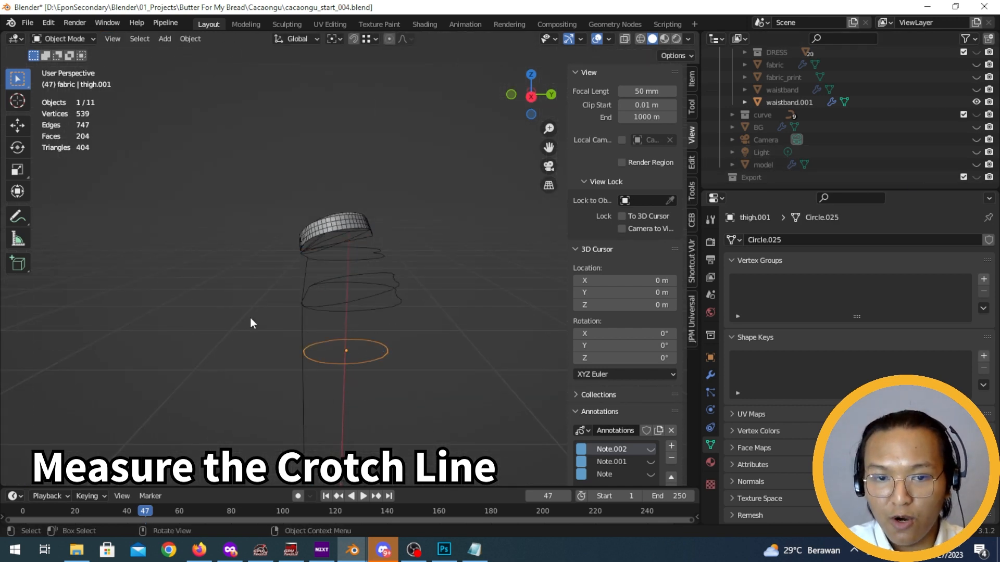
key(Tab)
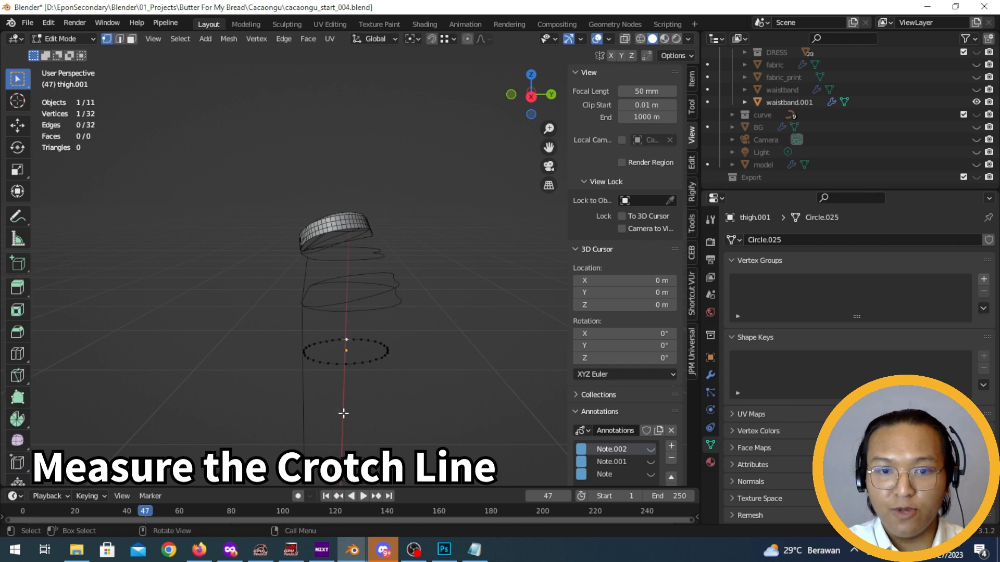
shift+middle_drag(344, 413, 348, 344)
scroll(348, 344, up, 4)
click(352, 374)
key(2)
alt+click(332, 326)
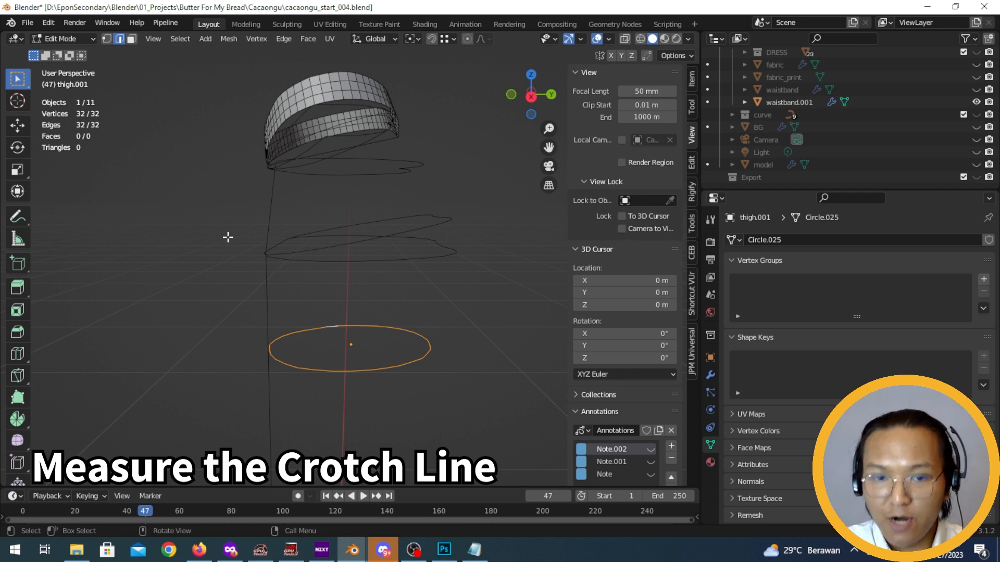
Check the thigh loop's midpoints by selecting the front half's edges from the outer middle edge to the inner one
click(345, 371)
middle_drag(348, 372, 350, 381)
key(1)
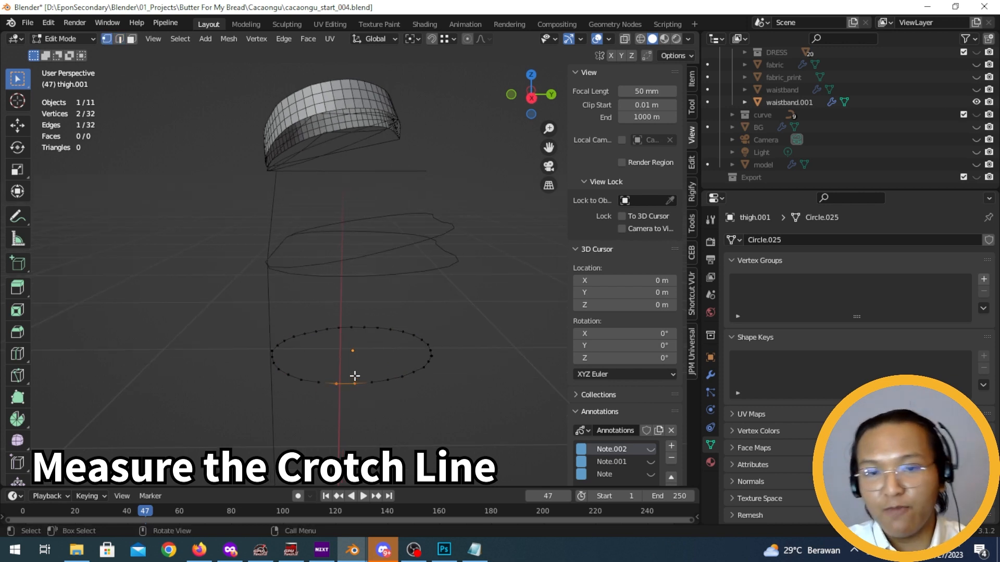
middle_drag(349, 388, 371, 365)
key(2)
ctrl+click(346, 331)
scroll(387, 390, up, 6)
scroll(387, 390, down, 3)
middle_drag(389, 308, 361, 327)
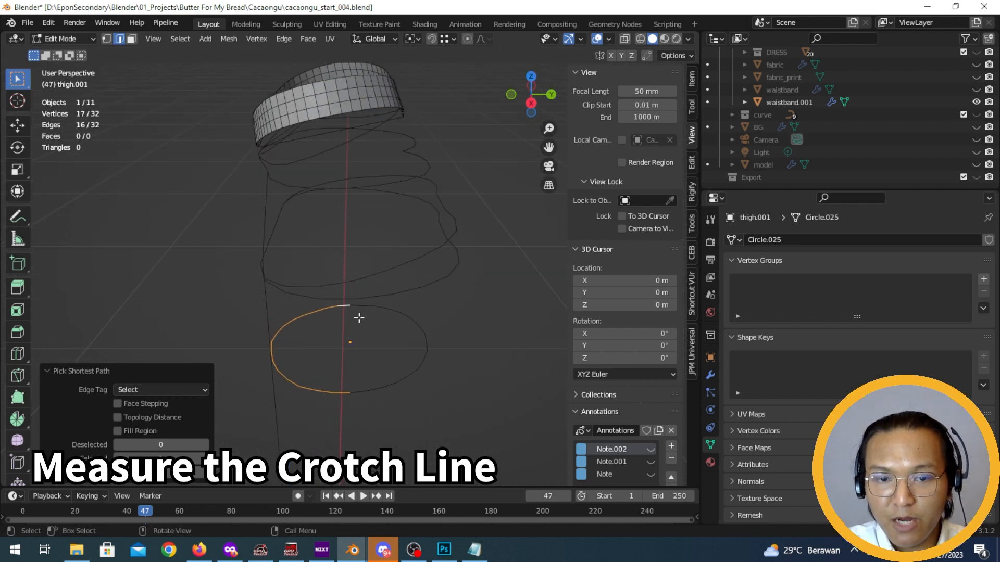
Check the thigh loop's back half by selecting the shortest vertex path from its inner middle vertex to the outer one
key(1)
click(350, 306)
shift+click(350, 392)
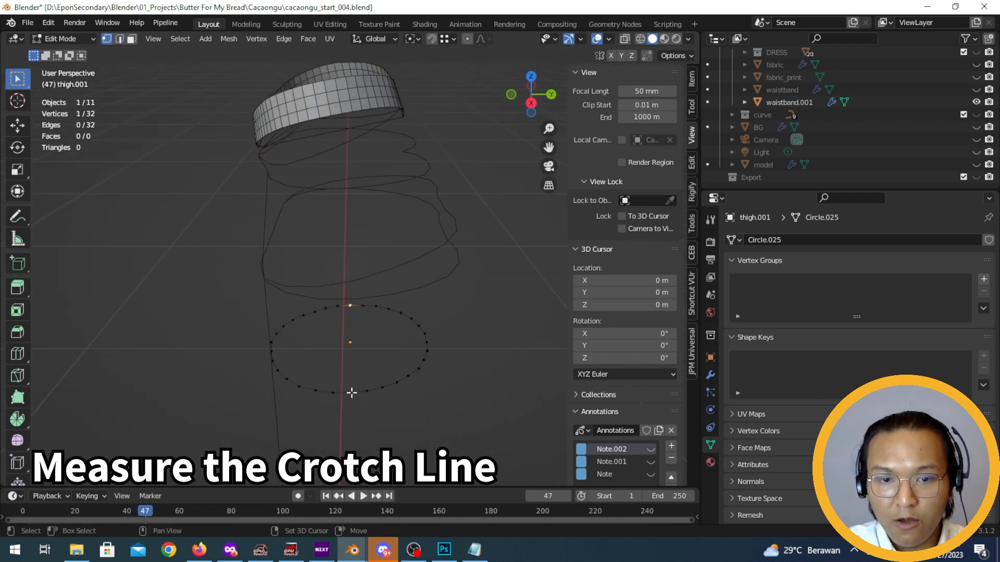
middle_drag(356, 311, 364, 361)
middle_drag(360, 437, 363, 333)
click(351, 306)
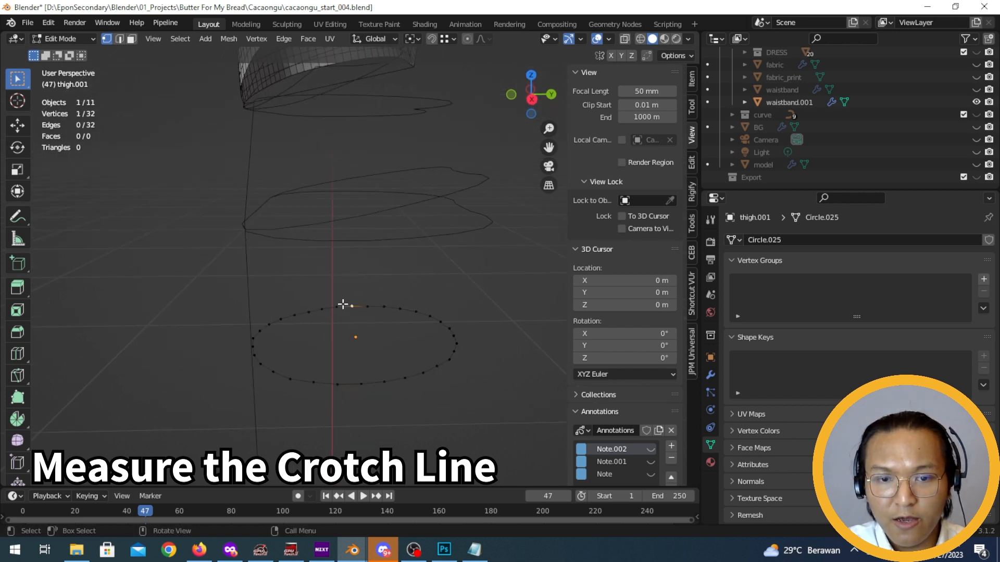
ctrl+click(361, 382)
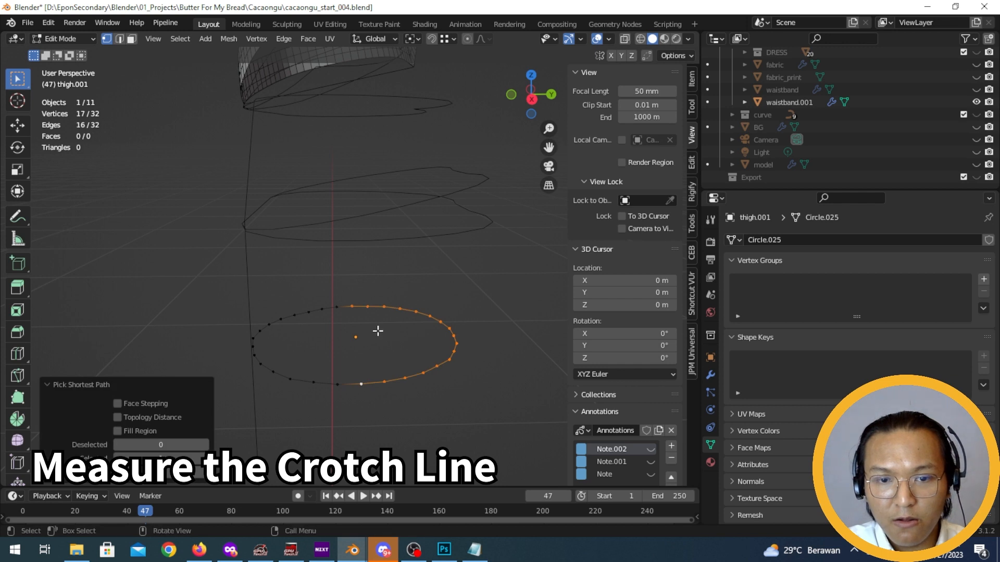
Check the thigh loop's front half again with a shortest edge path from the inner middle to the outer middle
click(351, 308)
key(2)
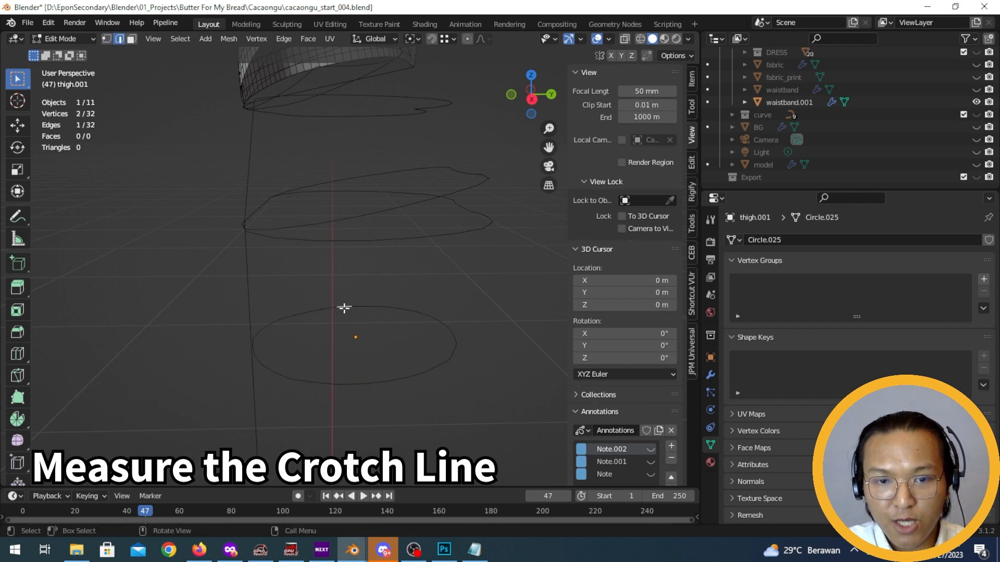
ctrl+click(352, 385)
middle_drag(348, 394, 264, 312)
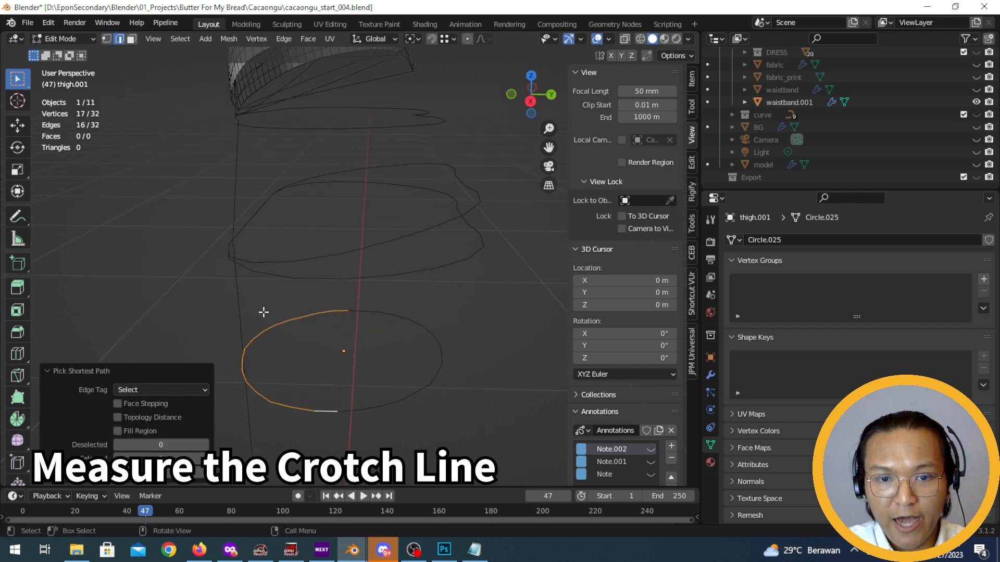
middle_drag(343, 342, 350, 319)
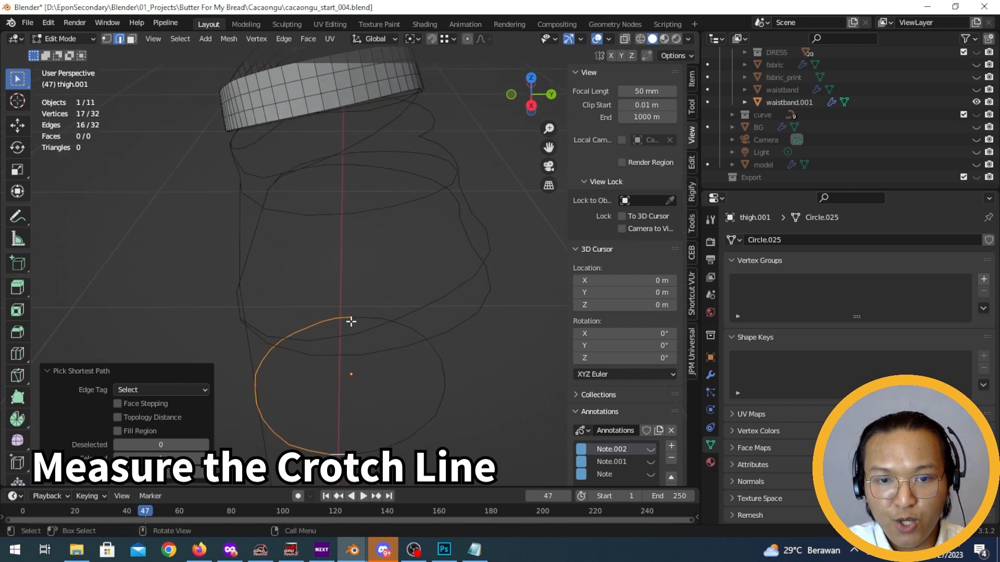
Select the thigh loop's inner middle vertex and copy its global Y coordinate
key(1)
click(349, 316)
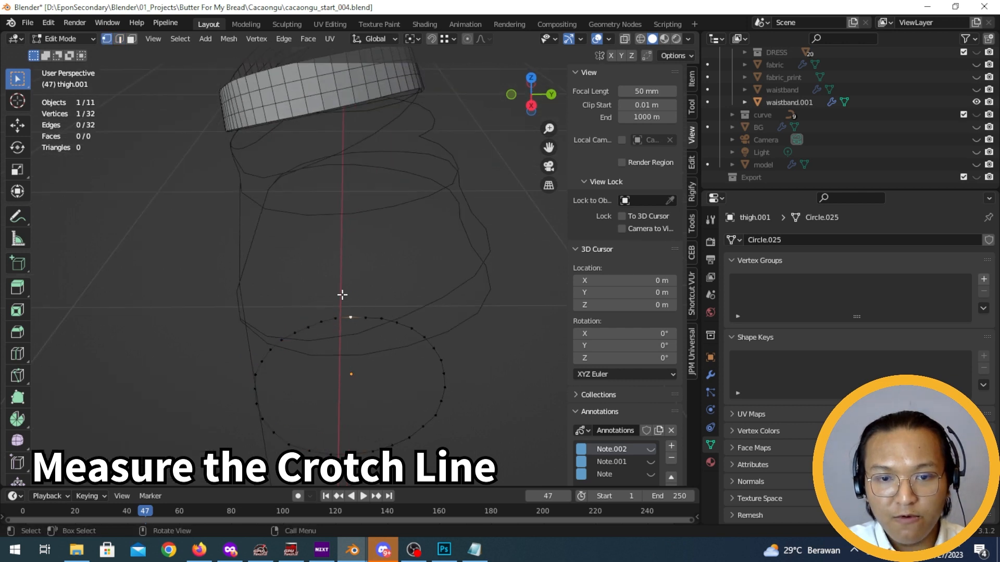
click(692, 78)
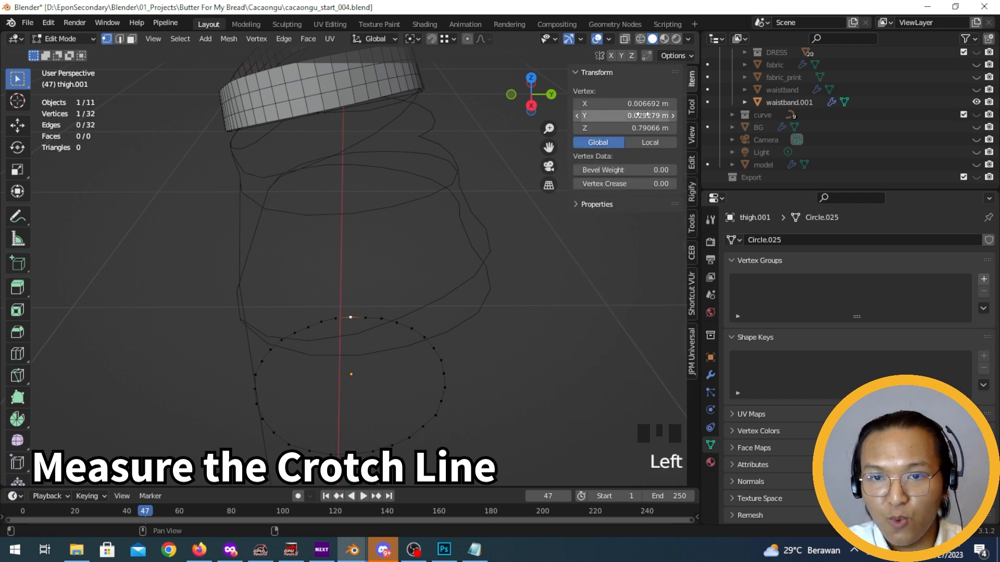
key(ctrl+c)
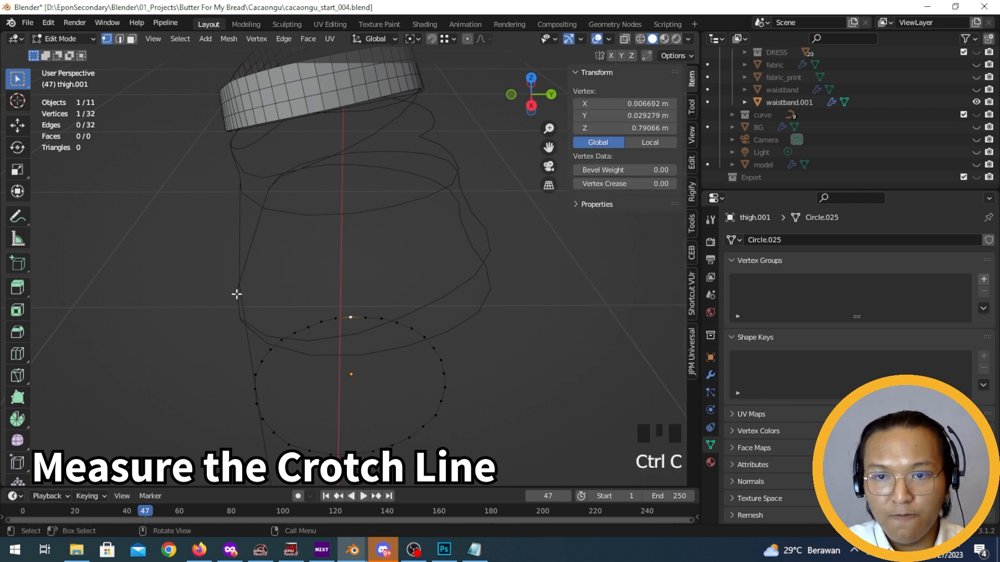
Reopen the front-to-back line for editing and set its middle vertex's Y coordinate to the copied 0.029279 m
middle_drag(212, 281, 395, 309)
key(Tab)
click(323, 208)
key(Tab)
click(328, 208)
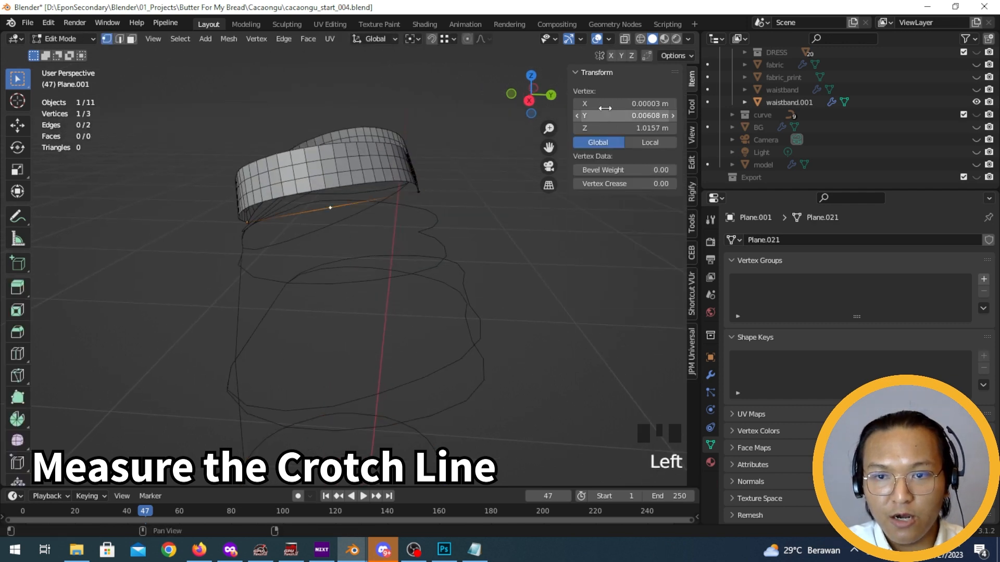
key(ctrl+v)
middle_drag(344, 271, 355, 288)
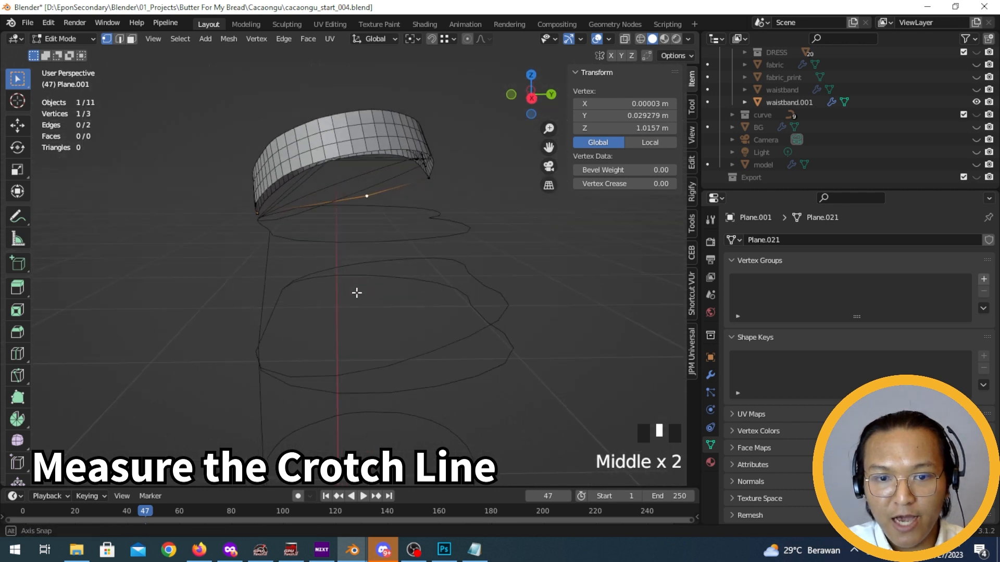
Unhide the body model and disable its Mirror modifier in the viewport, leaving X-ray display off
scroll(357, 308, down, 3)
middle_drag(362, 321, 348, 246)
click(975, 164)
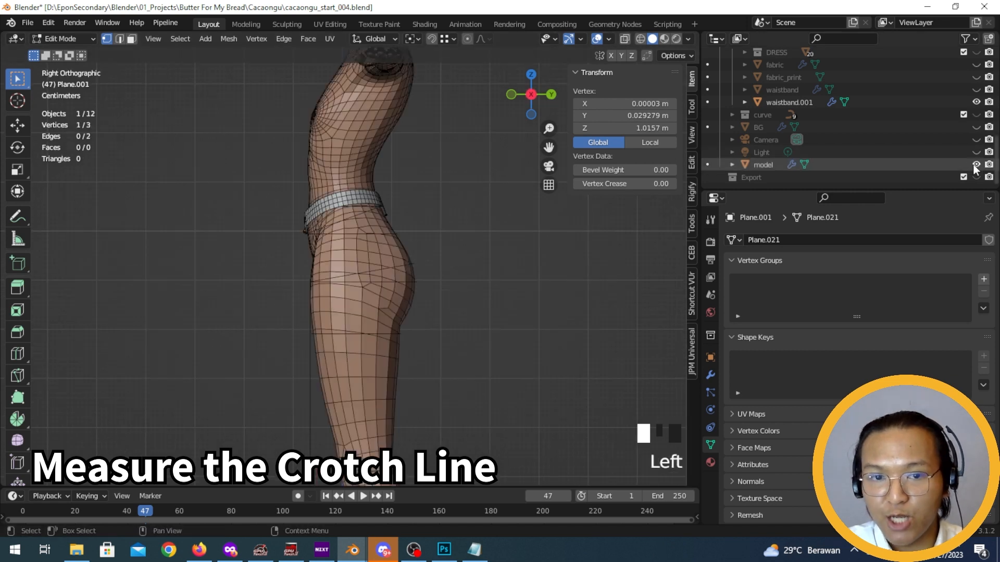
click(333, 269)
key(Tab)
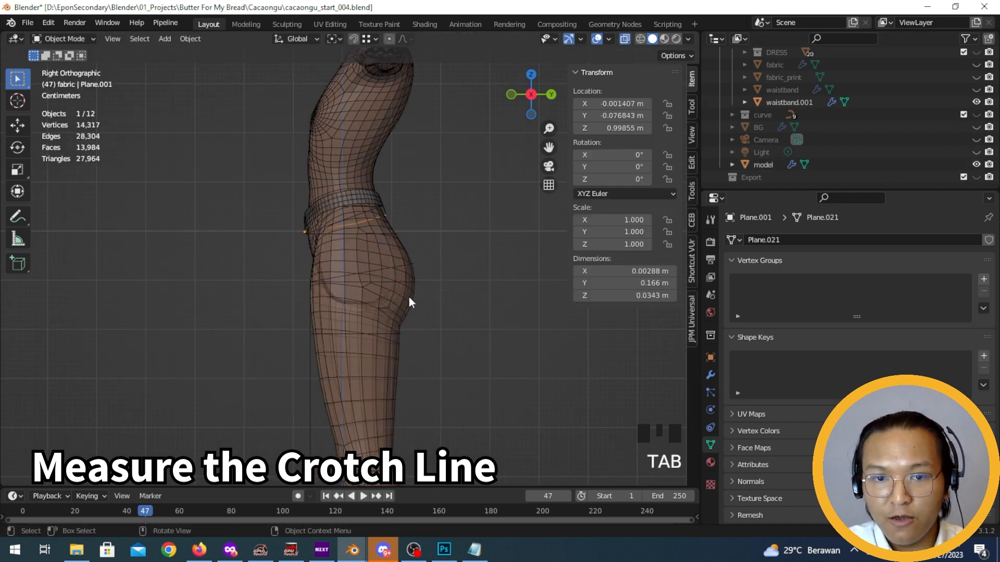
click(409, 298)
click(711, 375)
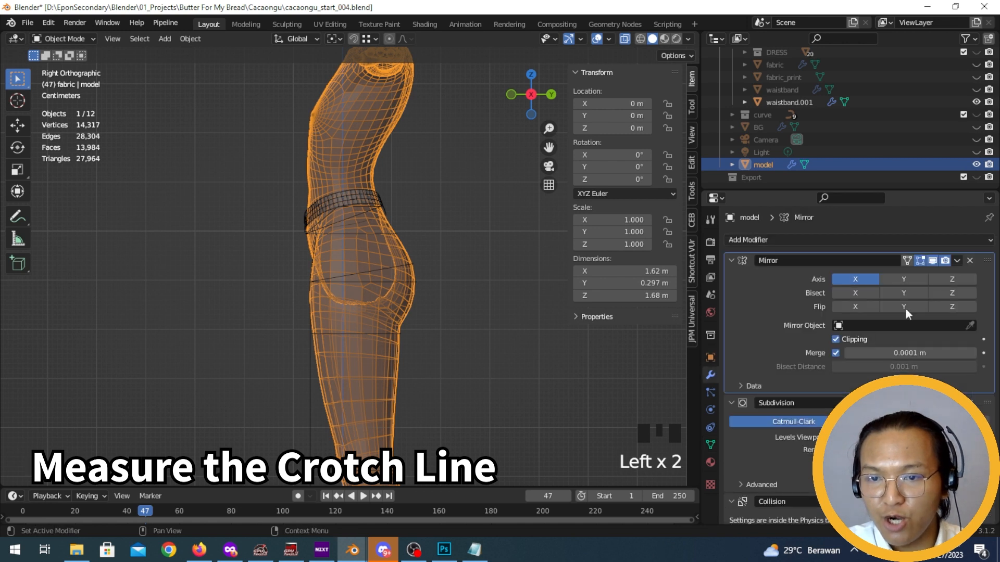
click(932, 261)
middle_drag(386, 317, 568, 341)
click(623, 41)
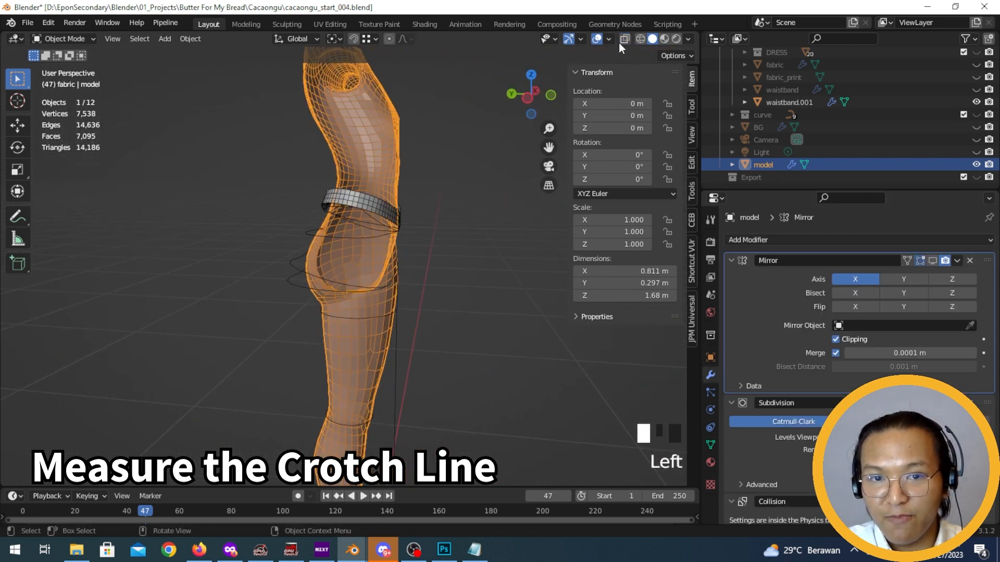
Select the front-to-back line object beneath the waistband and enter Edit Mode on it
scroll(365, 236, up, 2)
middle_drag(365, 236, 395, 241)
click(444, 292)
middle_drag(380, 204, 391, 236)
click(392, 236)
key(Tab)
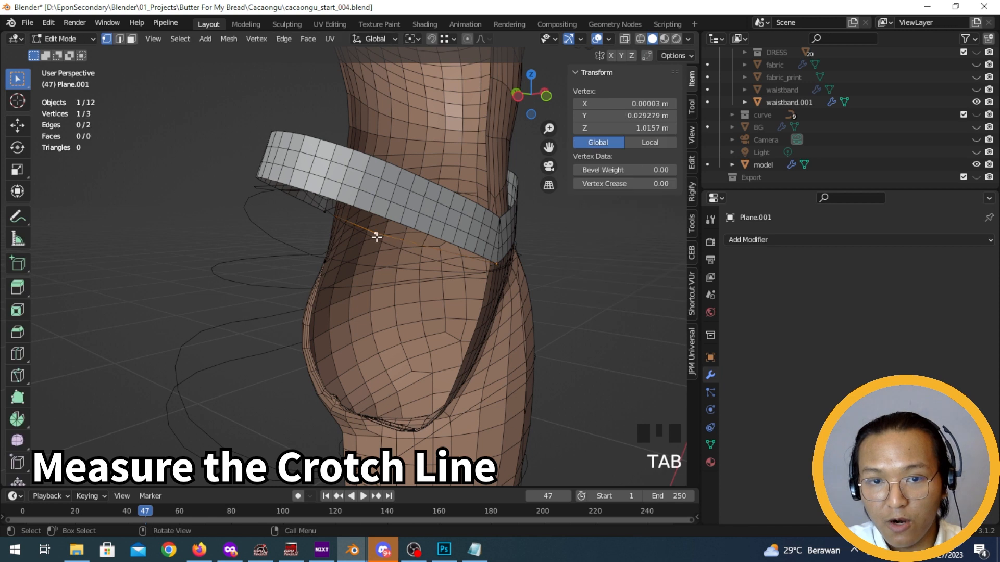
Lower the line's middle vertex about 0.17 m along Z to just below the body's crotch
scroll(375, 234, down, 4)
middle_drag(337, 281, 379, 261)
scroll(365, 217, up, 2)
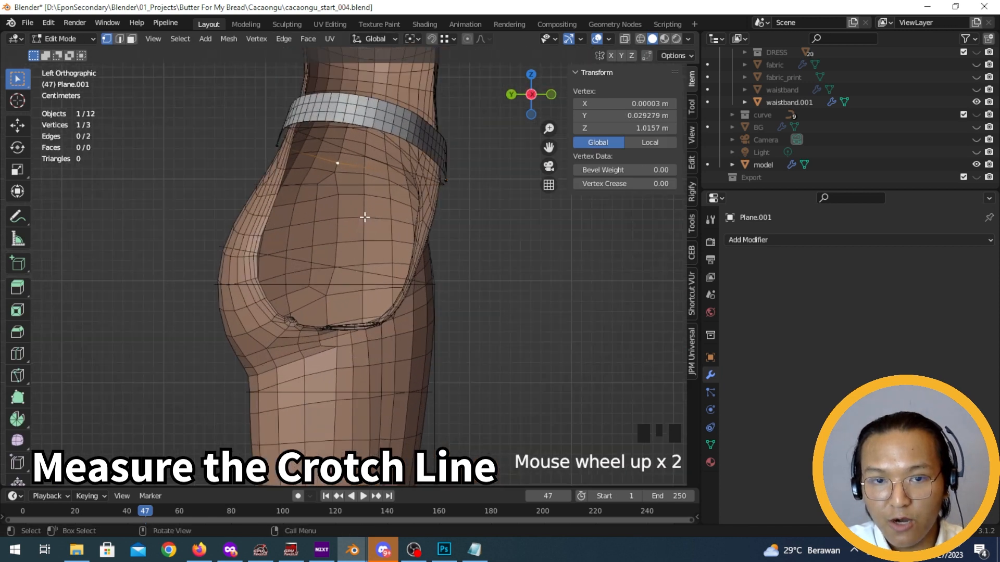
key(g)
key(z)
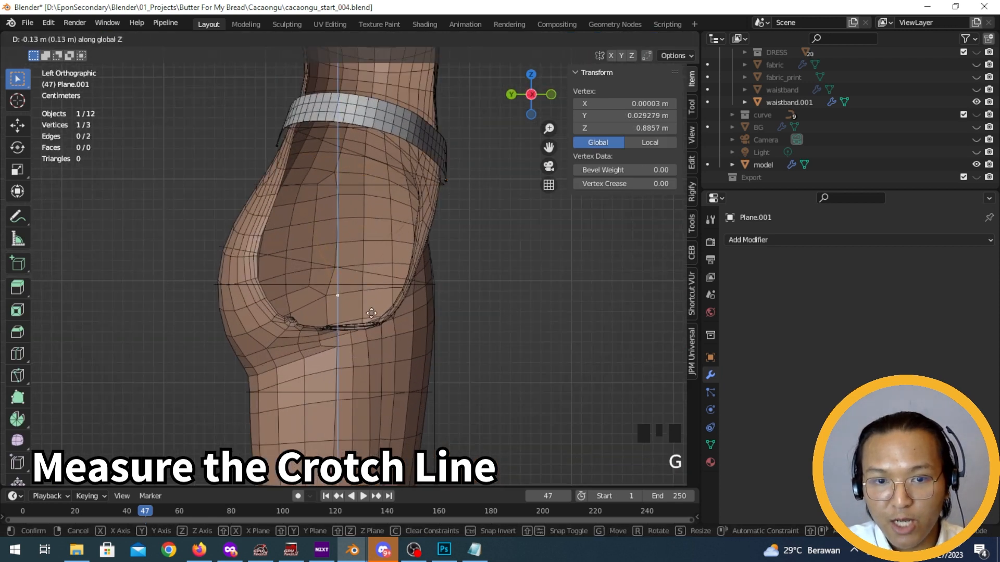
click(382, 352)
middle_drag(383, 352, 365, 327)
scroll(290, 351, up, 7)
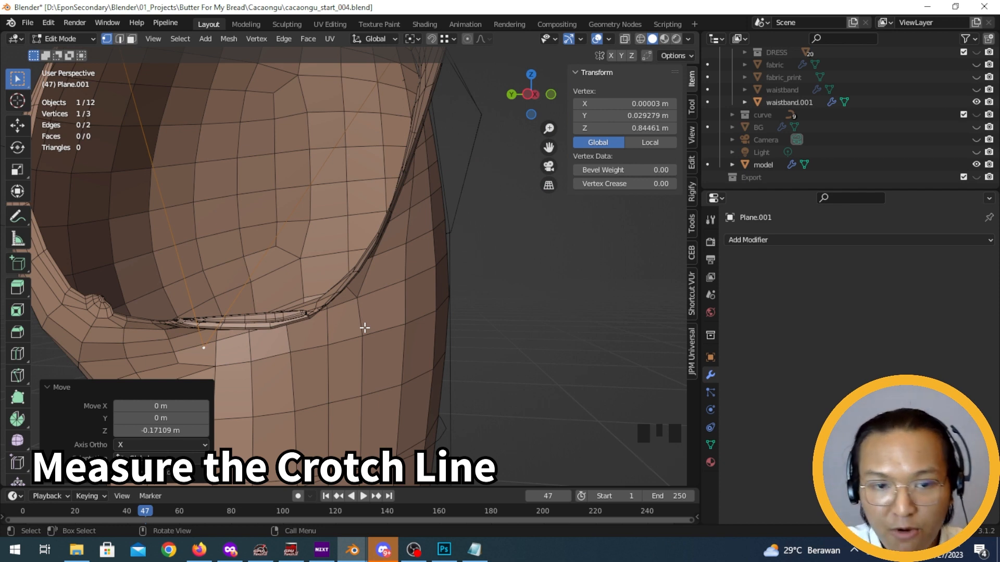
middle_drag(346, 344, 435, 275)
key(g)
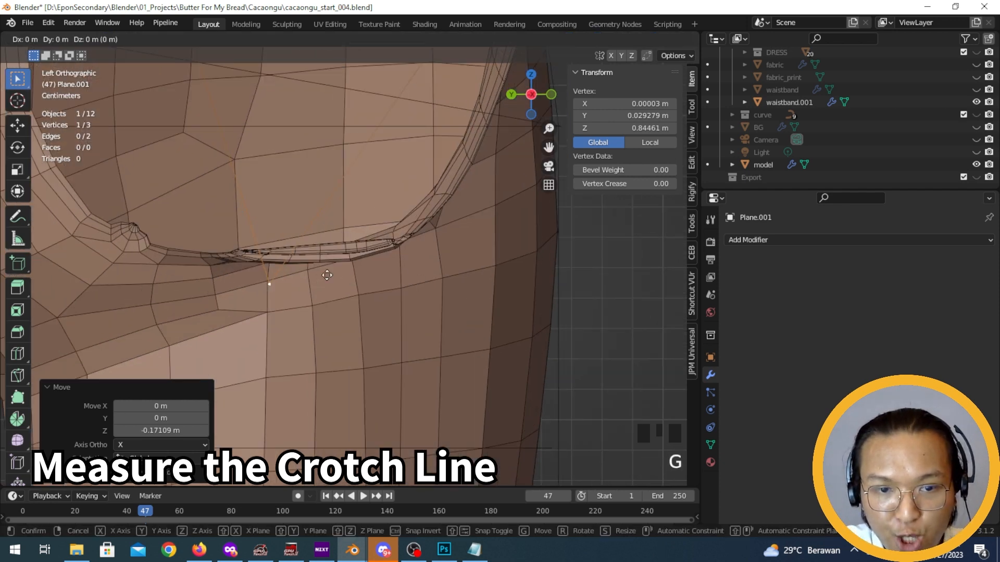
click(327, 275)
scroll(281, 259, down, 7)
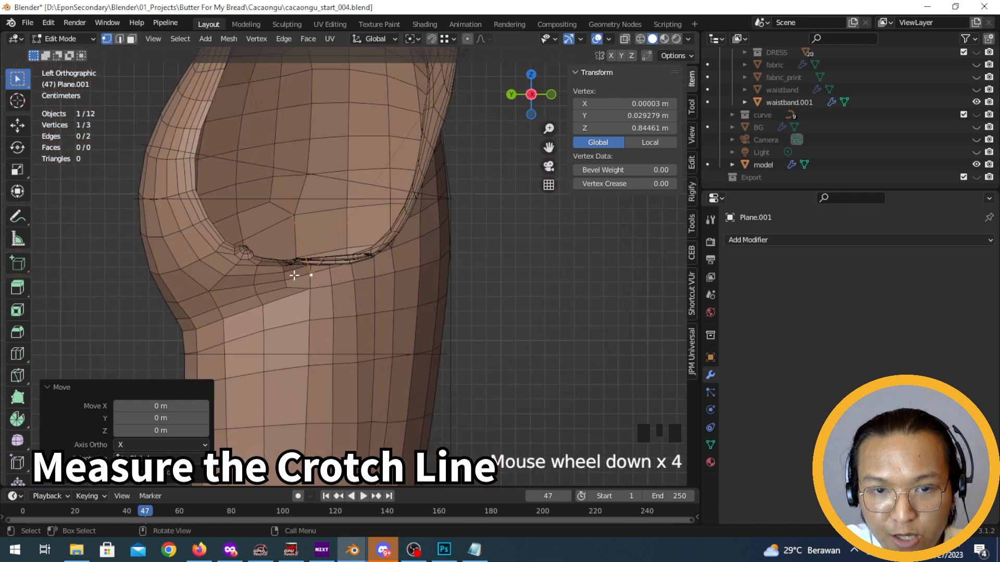
Subdivide the line's front segment, from the waistband front to the crotch vertex, with 2 cuts
middle_drag(290, 272, 357, 263)
key(2)
click(352, 234)
right_click(352, 237)
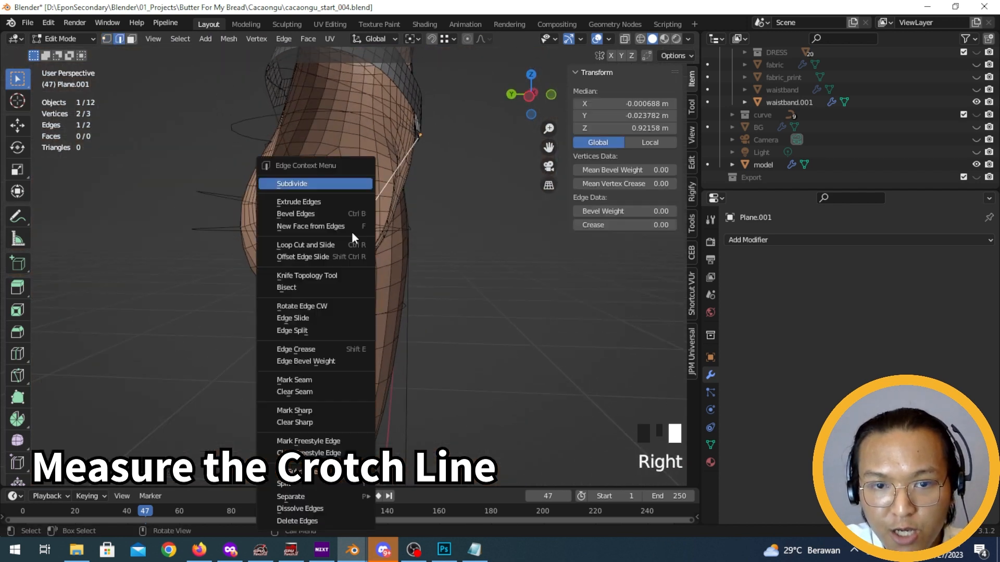
click(324, 181)
click(186, 390)
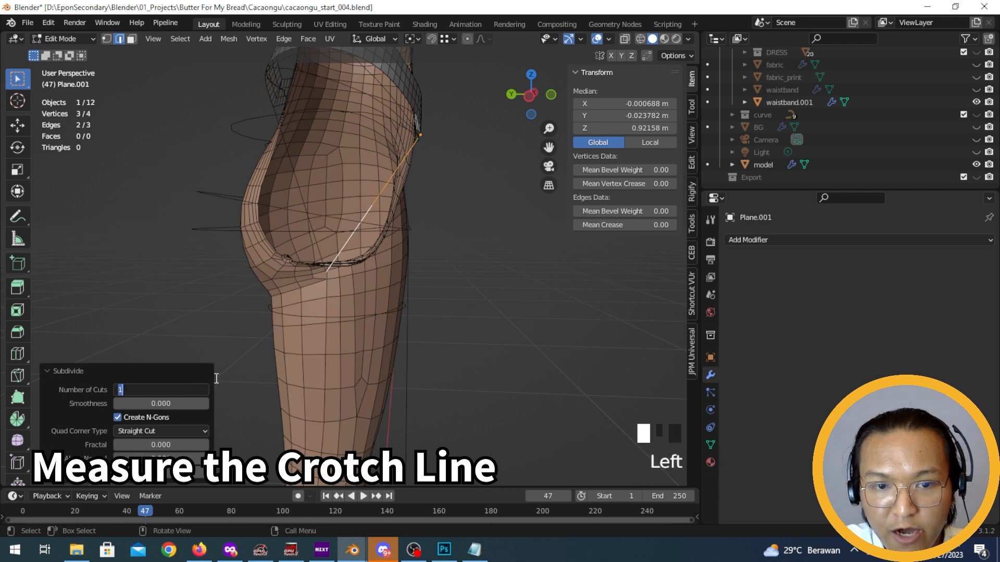
key(1)
In side view, move the middle piece of the front segment about 0.043 m down and 0.013 m forward toward the body's crotch contour
click(373, 209)
key(2)
click(372, 210)
middle_drag(373, 211, 402, 225)
key(g)
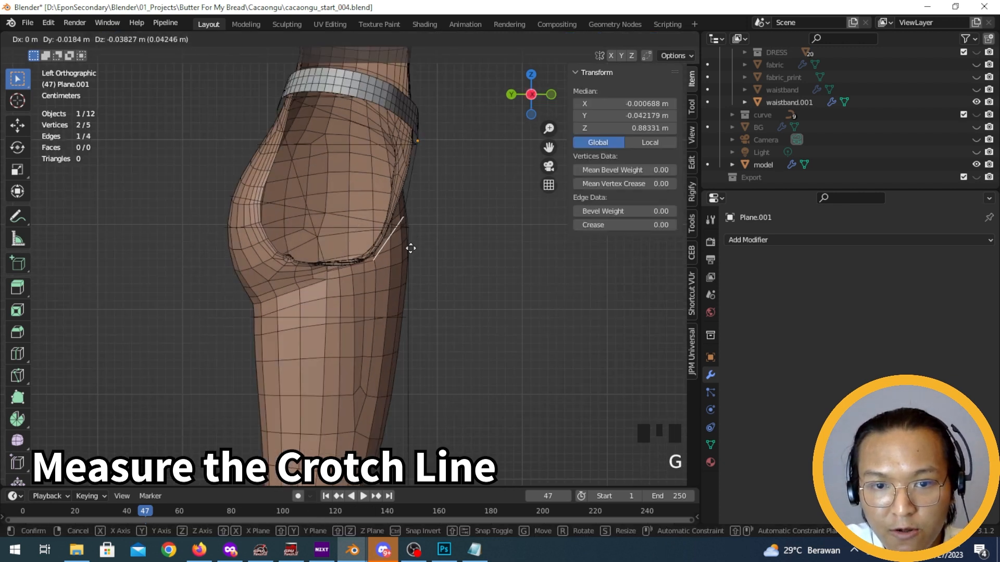
click(408, 252)
Move the upper vertex of that front piece about 0.005 m backward along the Y axis onto the body's front contour
scroll(424, 218, up, 3)
key(1)
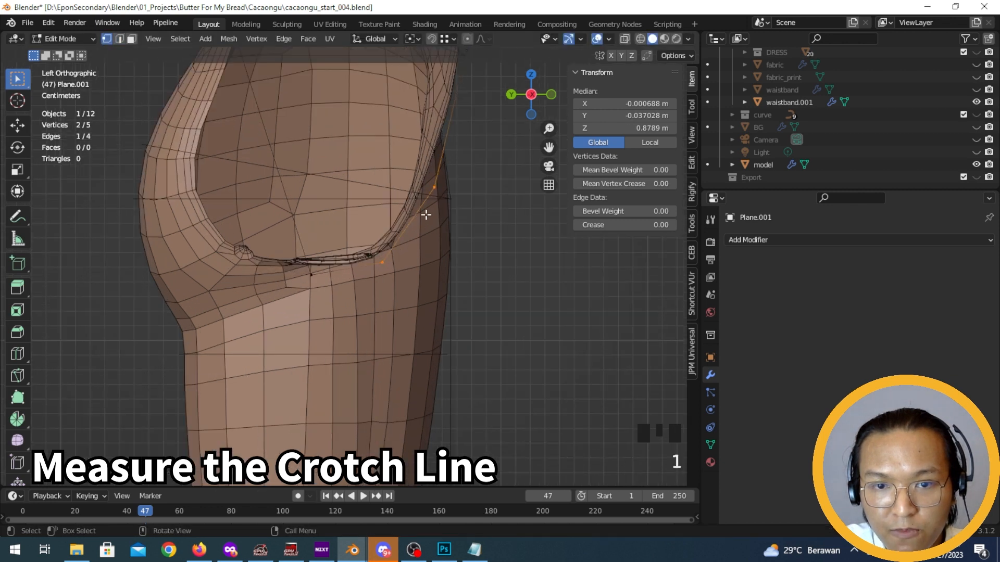
click(432, 187)
key(g)
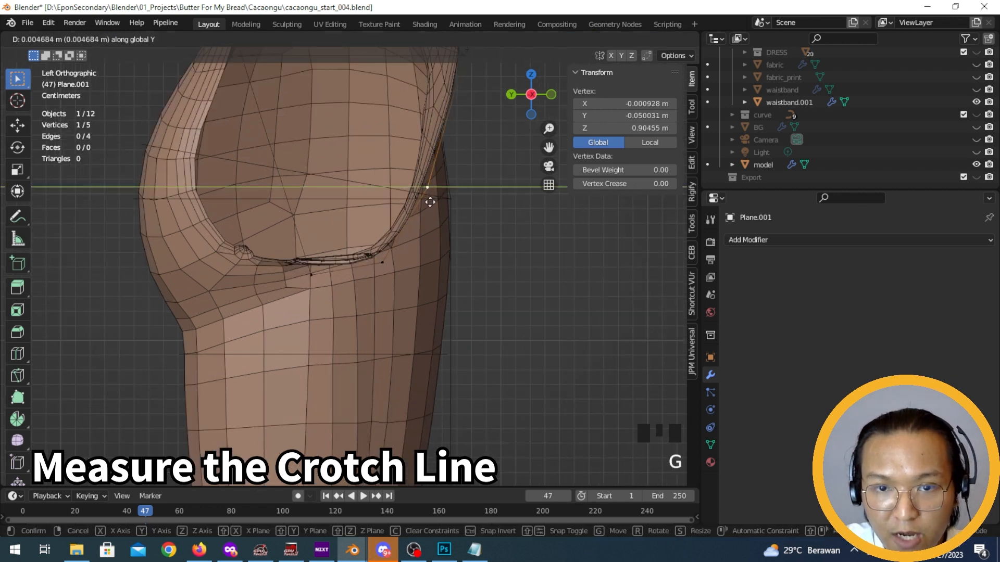
click(431, 203)
Subdivide the lower front piece once and move the new vertex about 0.004 m outward to round the curve
key(2)
click(411, 220)
right_click(412, 221)
click(400, 184)
key(1)
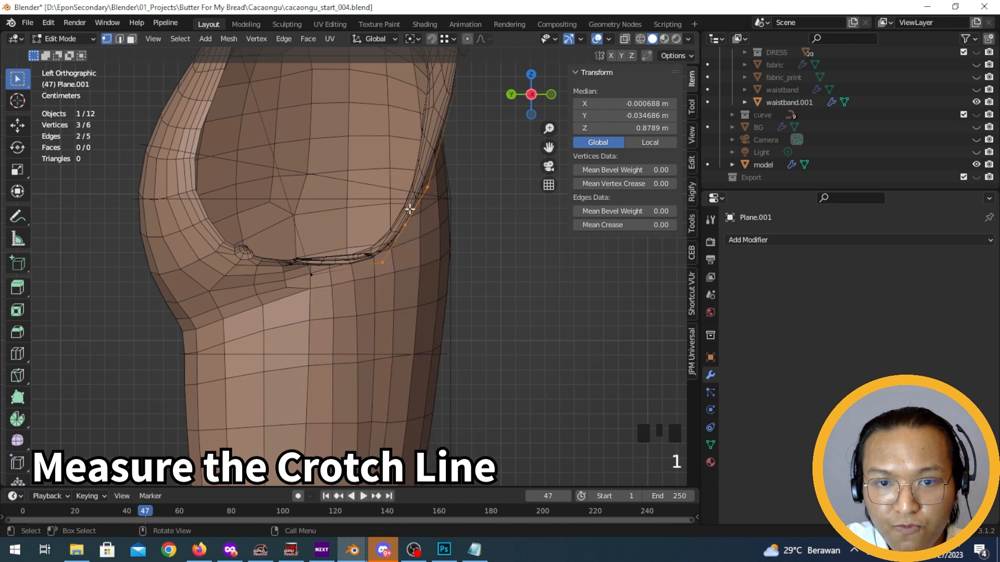
click(409, 226)
key(g)
click(418, 223)
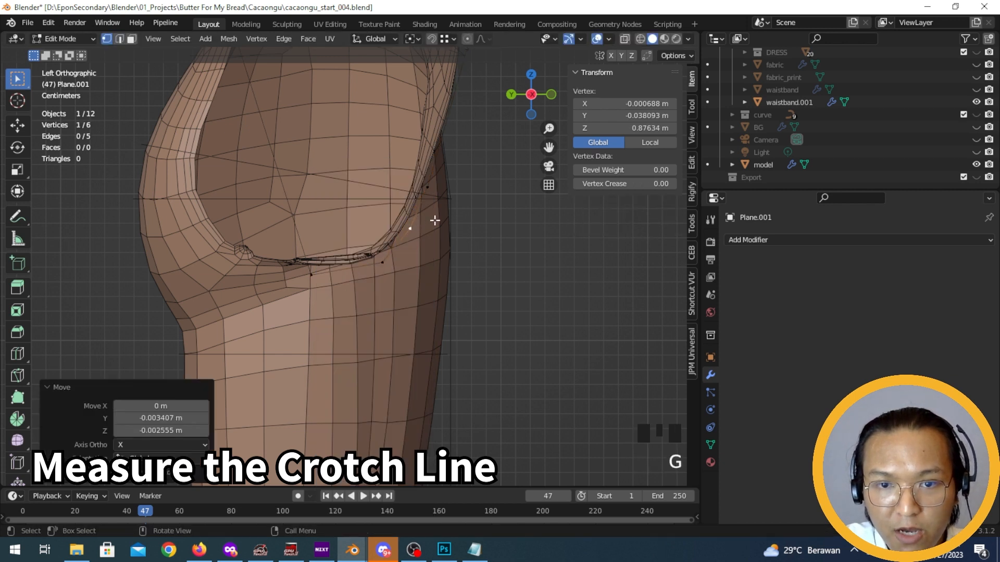
Subdivide the line's back segment, from the crotch vertex to the waistband back, with 2 cuts
scroll(433, 226, down, 2)
mouse_move(432, 225)
middle_down()
mouse_move(373, 239)
mouse_move(201, 239)
mouse_move(449, 236)
mouse_move(430, 235)
middle_up()
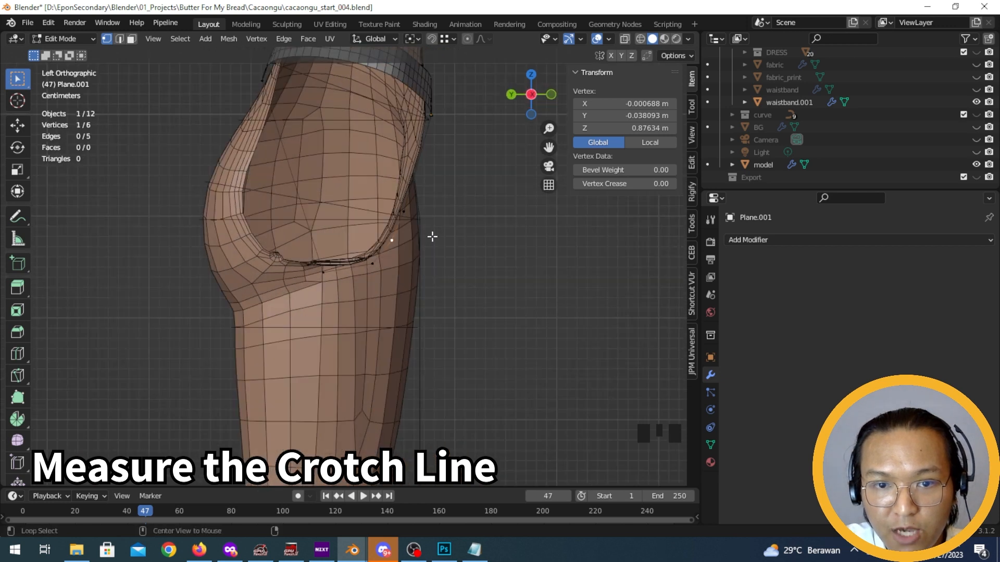
click(444, 252)
scroll(436, 272, down, 2)
scroll(395, 304, up, 7)
scroll(395, 304, down, 3)
shift+middle_drag(332, 286, 360, 362)
key(2)
click(326, 279)
right_click(325, 278)
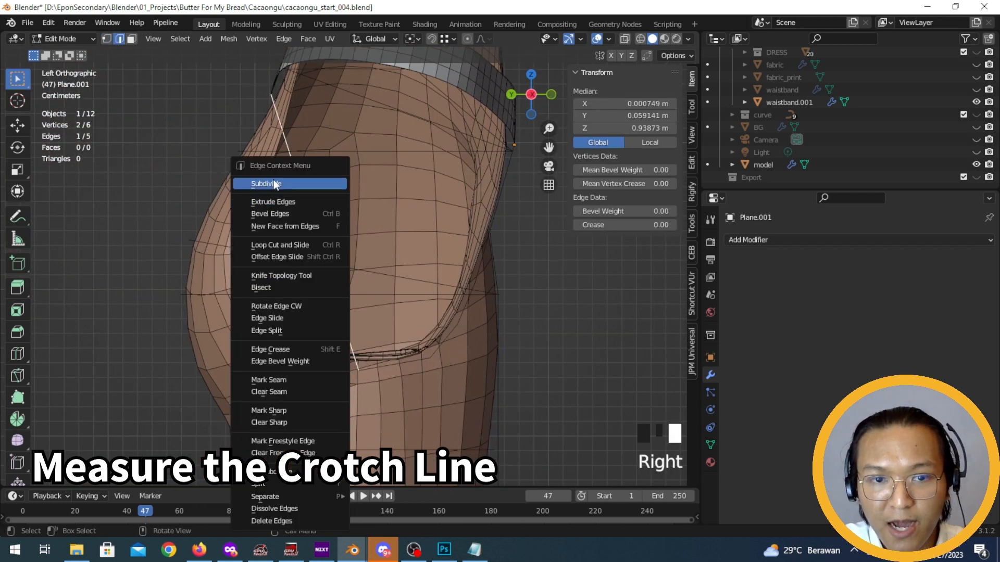
click(258, 184)
click(205, 390)
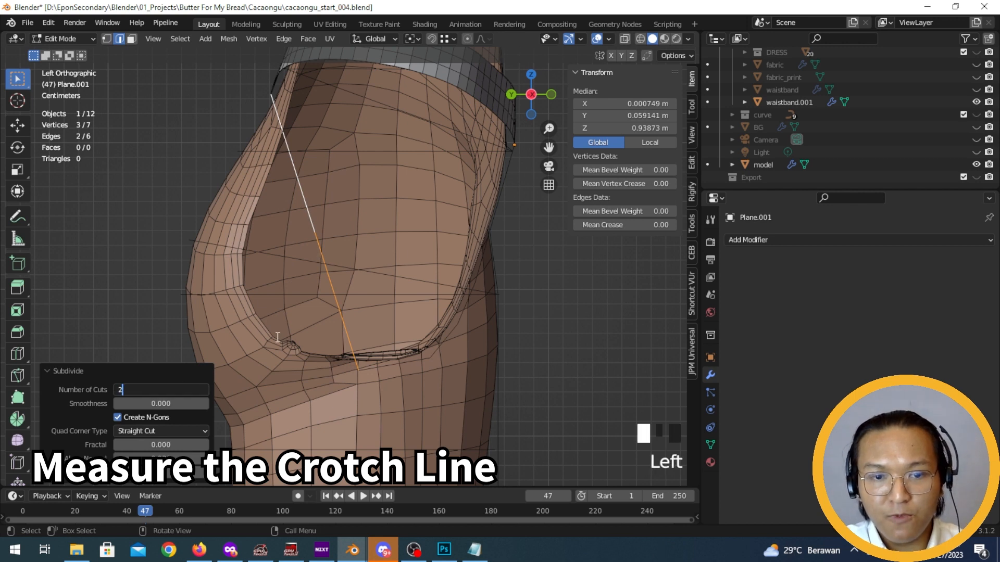
Move the middle piece of the back segment about 0.047 m along Y and 0.05 m down onto the buttock contour
click(329, 255)
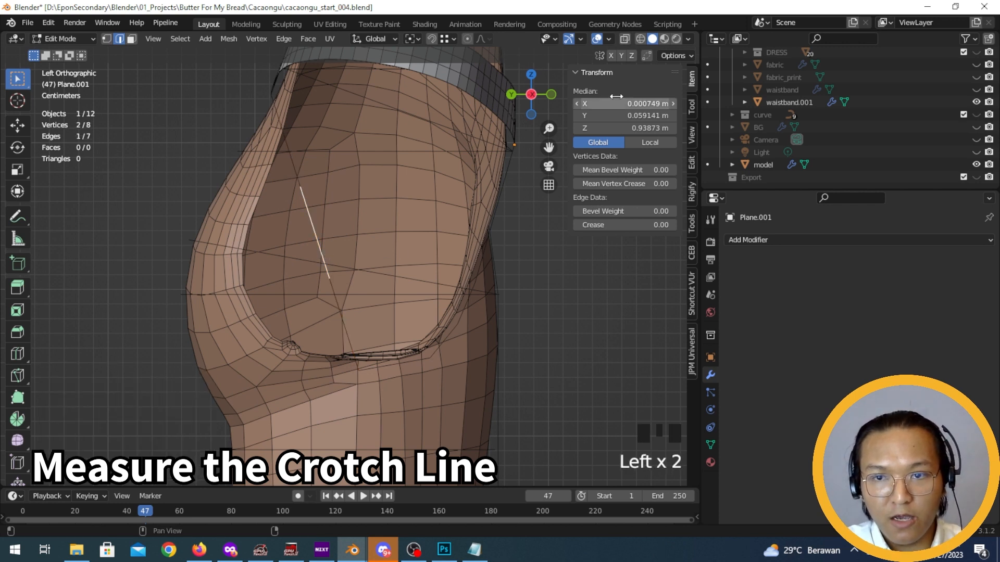
click(625, 40)
click(625, 40)
key(1)
click(320, 248)
key(g)
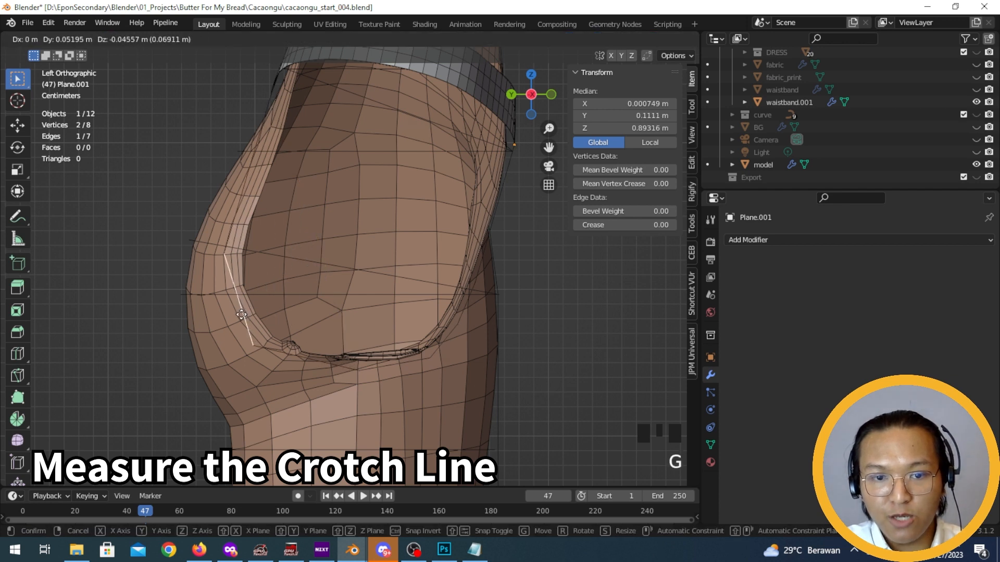
click(248, 321)
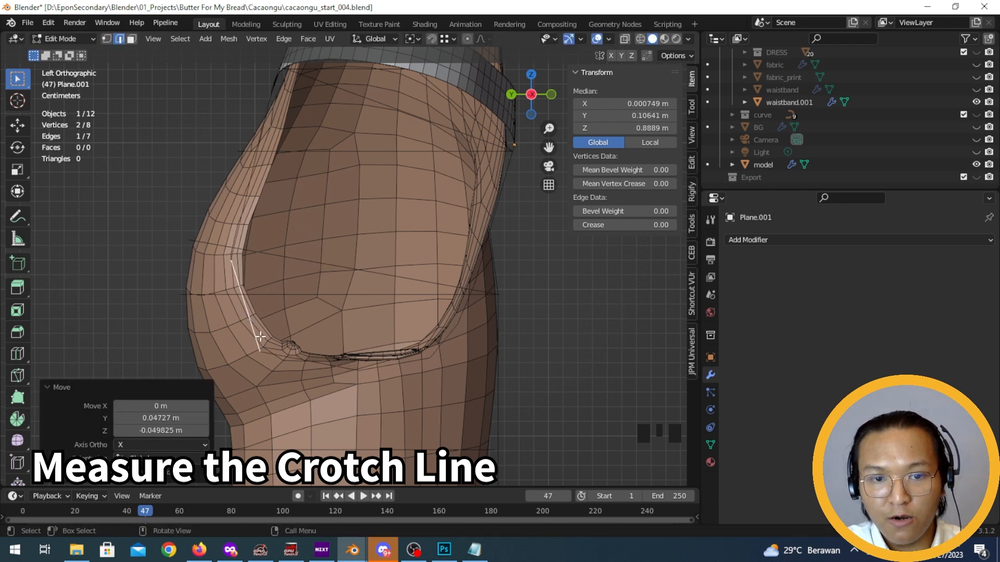
Subdivide the repositioned back piece once and nudge the new middle vertex onto the body's back contour
right_click(245, 281)
click(226, 174)
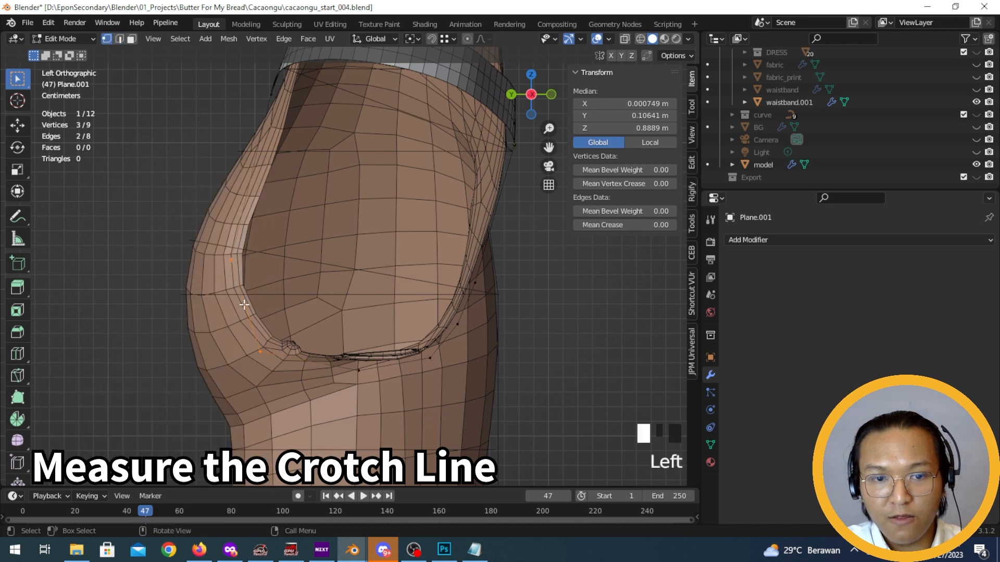
click(244, 305)
key(g)
click(242, 310)
Move the lowest back vertex about 0.015 m toward the crotch and raise the upper back vertex about 0.005 m
click(264, 351)
key(g)
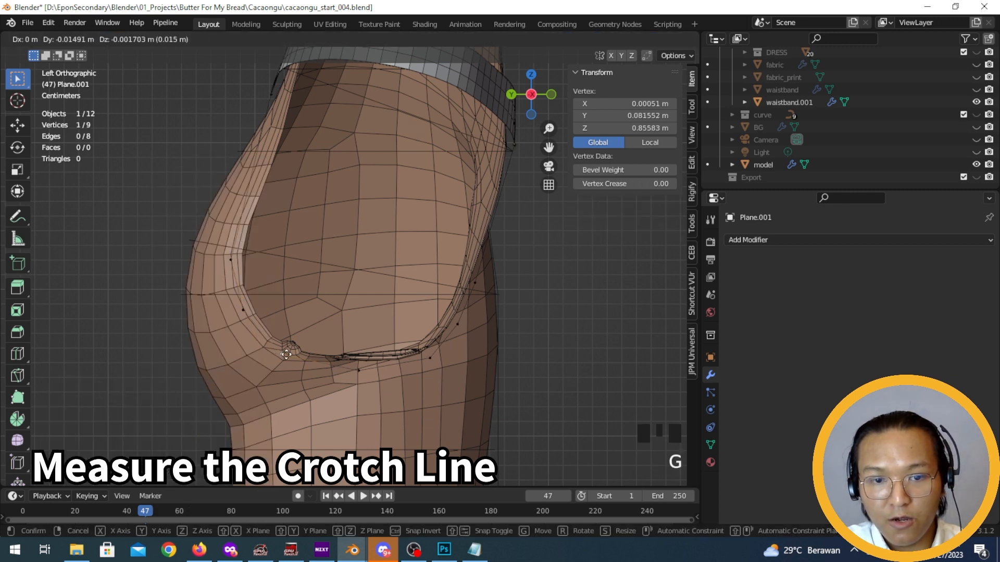
click(286, 354)
click(232, 257)
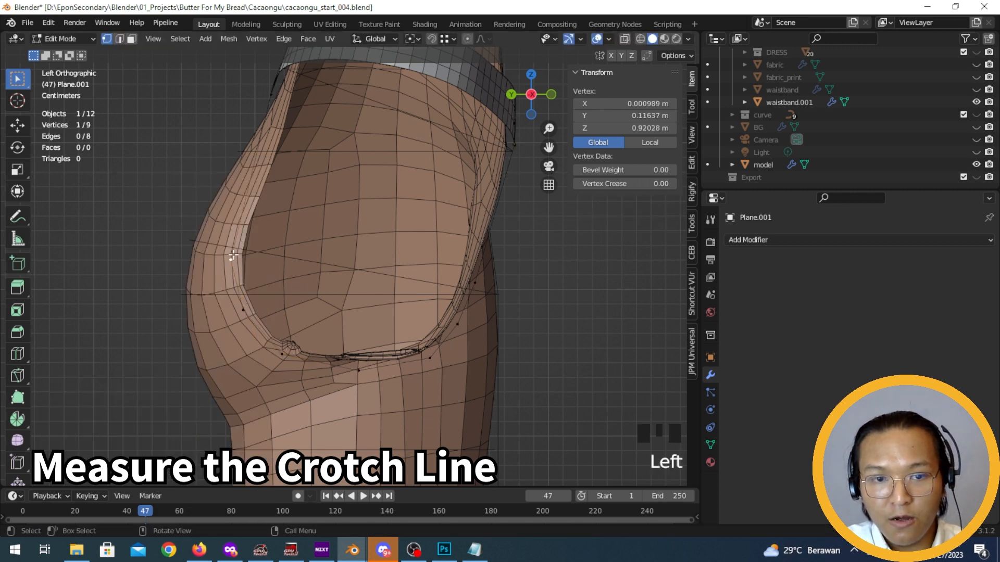
key(g)
click(234, 246)
Hide the body model, keep waistband.001 shown, and deselect the line's vertices
scroll(235, 246, down, 2)
middle_drag(235, 246, 283, 261)
click(976, 102)
click(976, 102)
click(977, 164)
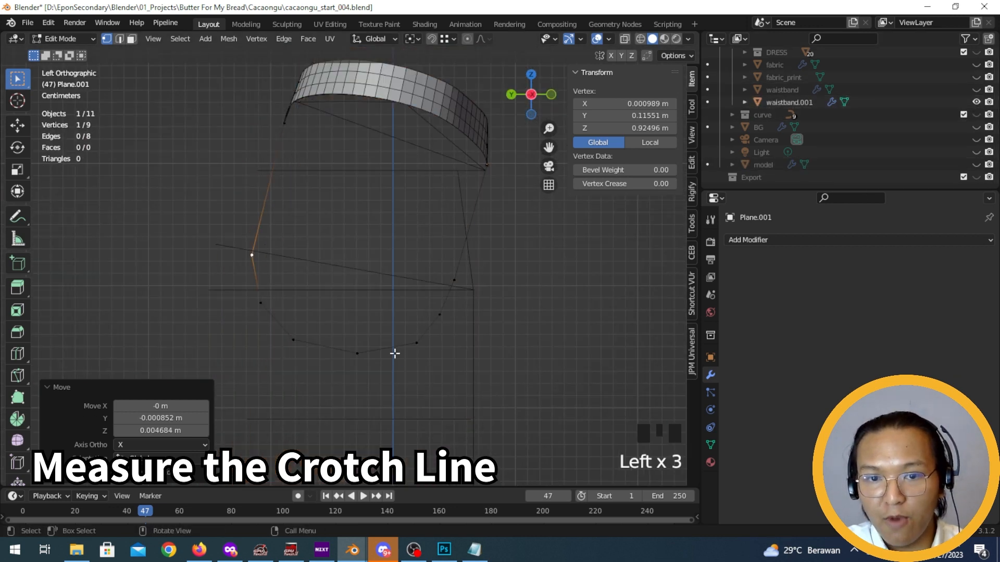
click(455, 377)
Slide the lowest back vertex a little along its edge toward the central crotch vertex
shift+middle_drag(386, 388, 456, 308)
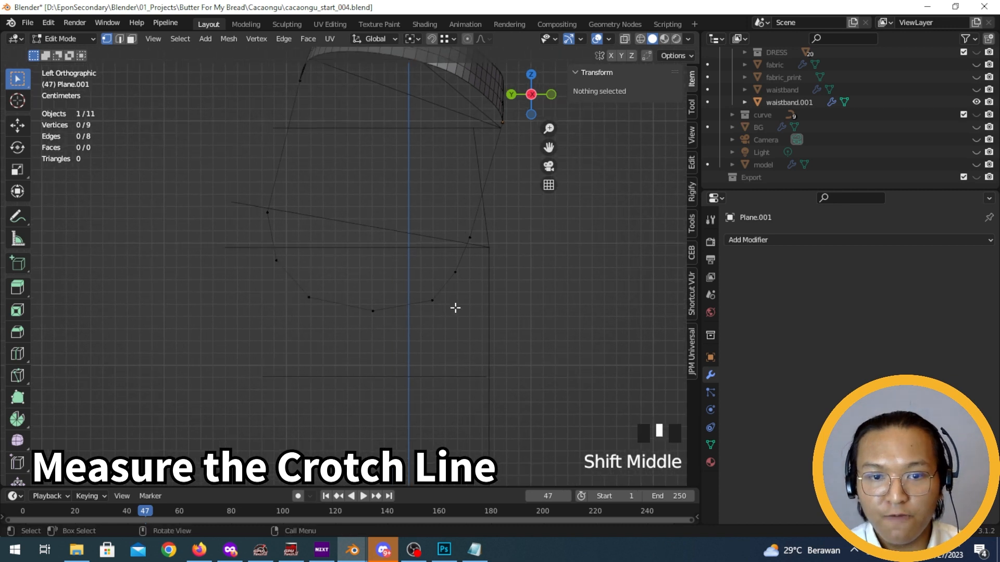
click(334, 297)
key(g)
key(g)
click(346, 297)
Compare the back segment with the front crotch segment by selecting each, and unhide the body model
click(351, 273)
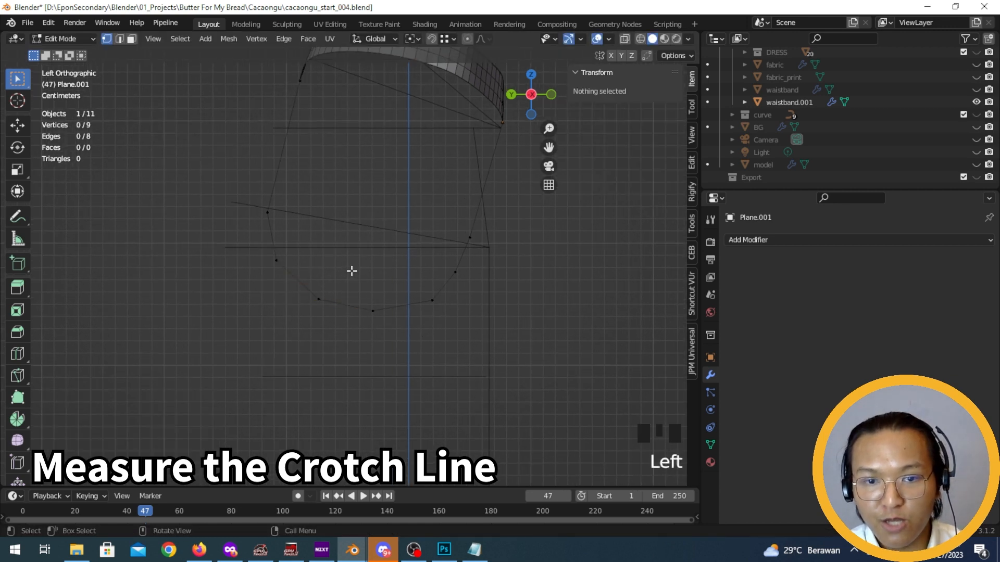
key(2)
click(308, 277)
click(402, 306)
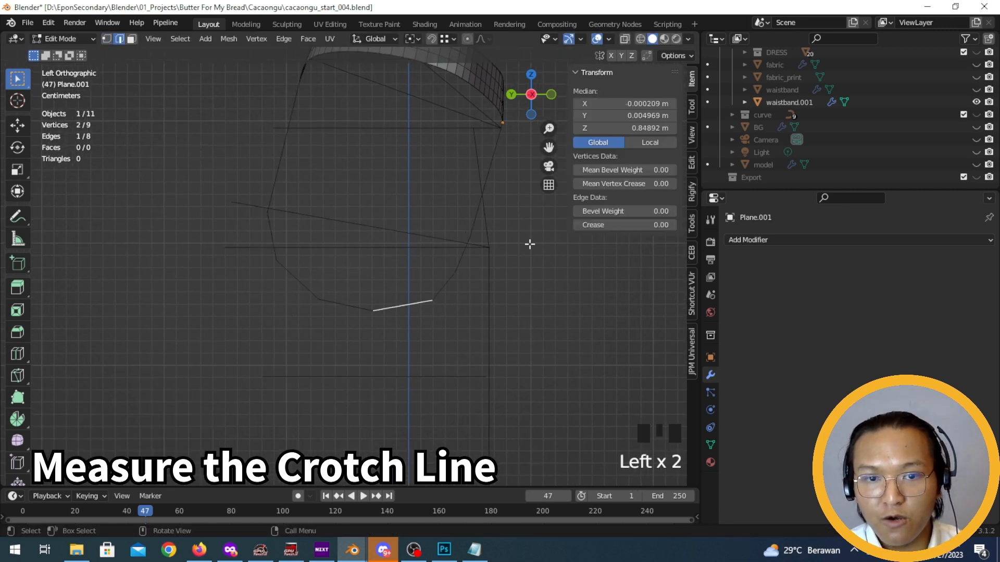
ctrl+middle_drag(464, 319, 318, 286)
click(976, 164)
Slide the middle back vertex downward along its edge and nudge it just outside the body's contour
click(298, 232)
click(308, 274)
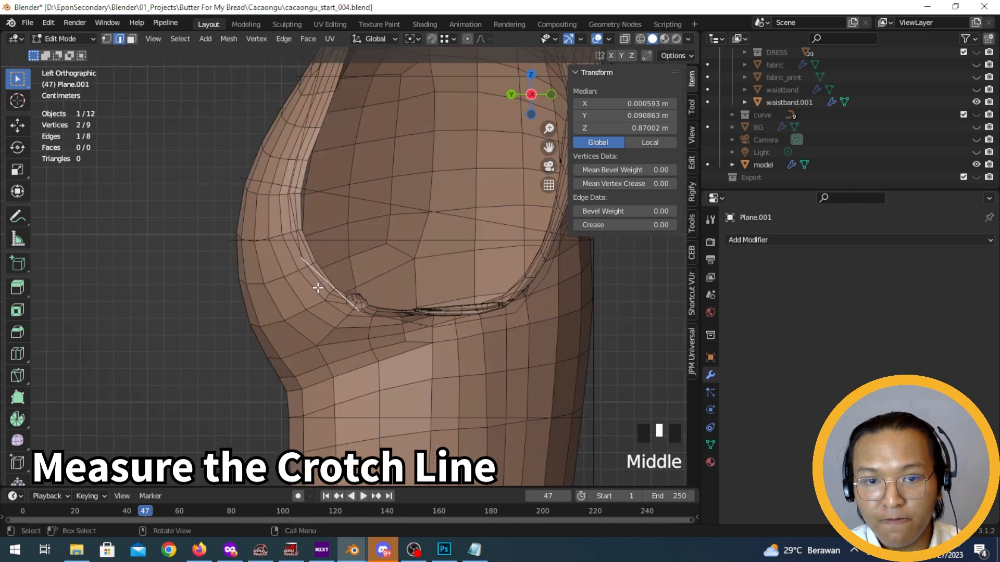
click(319, 275)
key(g)
key(g)
click(331, 288)
key(g)
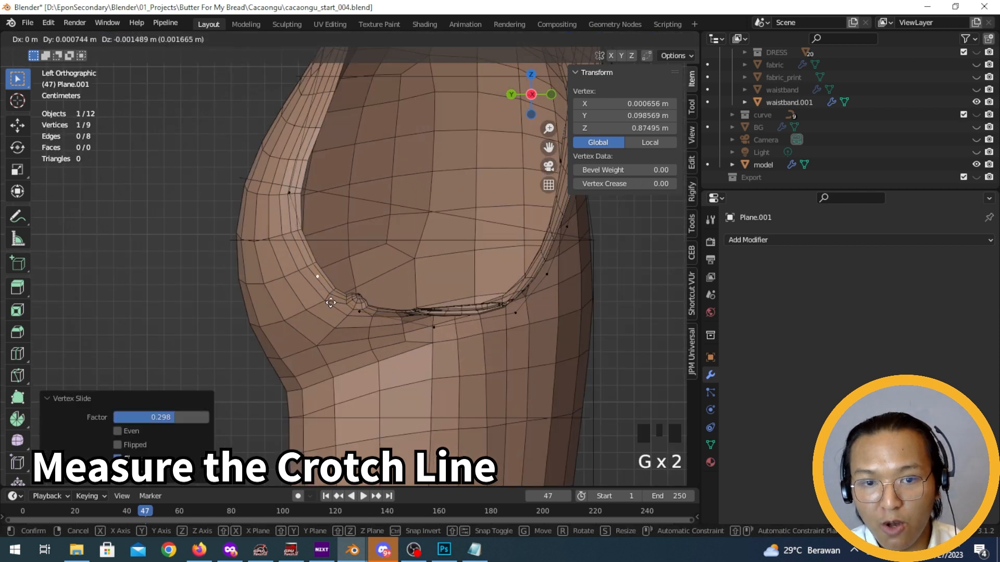
click(328, 304)
key(g)
click(318, 283)
key(g)
click(314, 285)
Subdivide the segment below the upper back vertex once and move the new vertex about 0.004 m outward along Y
click(305, 212)
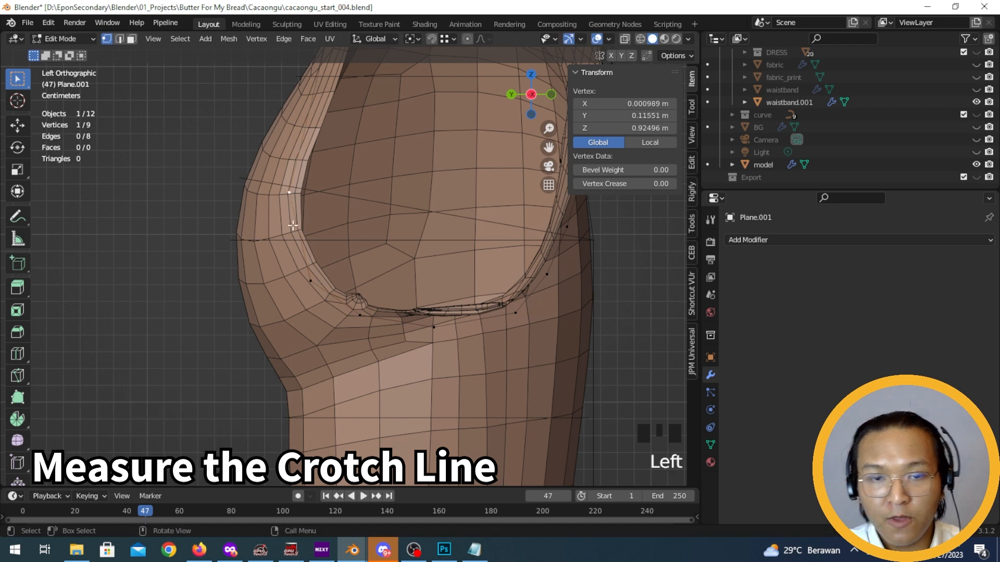
shift+middle_drag(293, 226, 306, 345)
key(2)
click(306, 254)
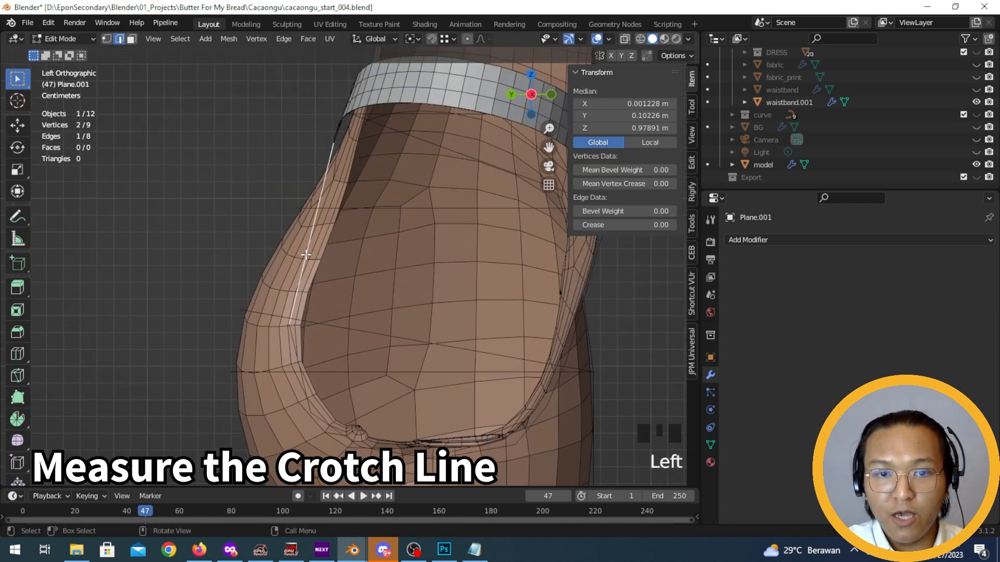
shift+middle_drag(305, 264, 330, 158)
click(315, 224)
right_click(300, 196)
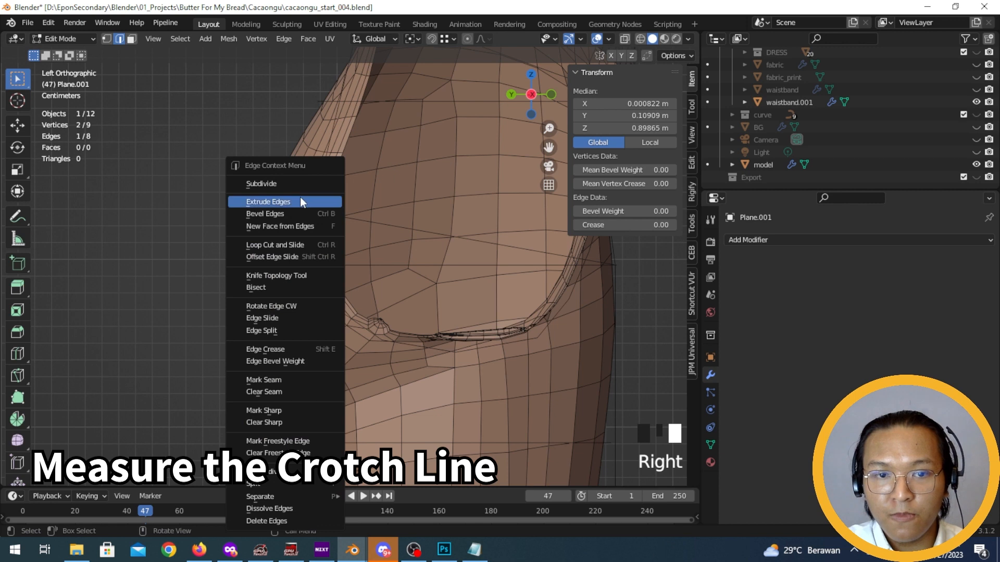
click(300, 197)
key(1)
click(320, 262)
key(g)
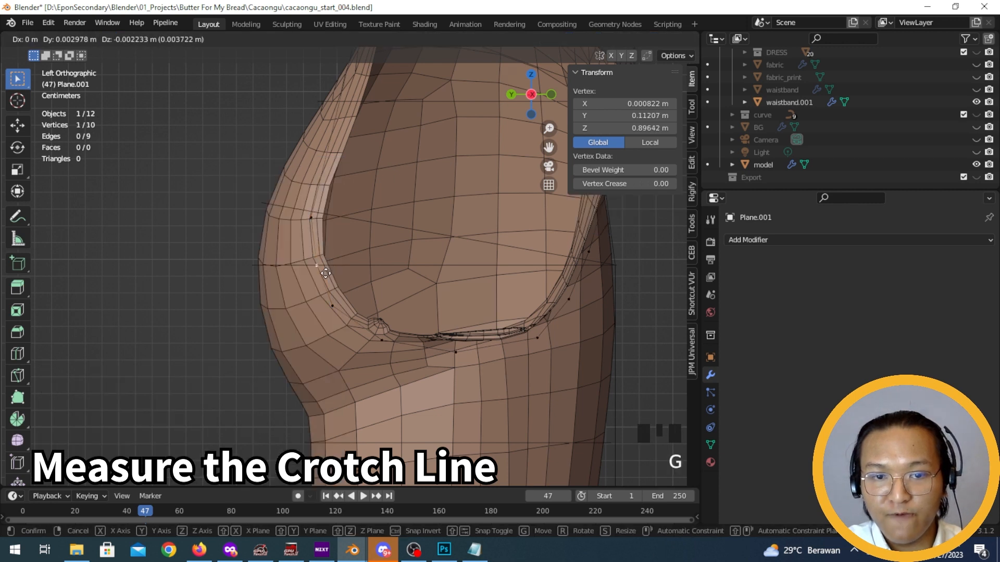
click(325, 272)
Hide the body model again while keeping waistband.001 shown
click(977, 102)
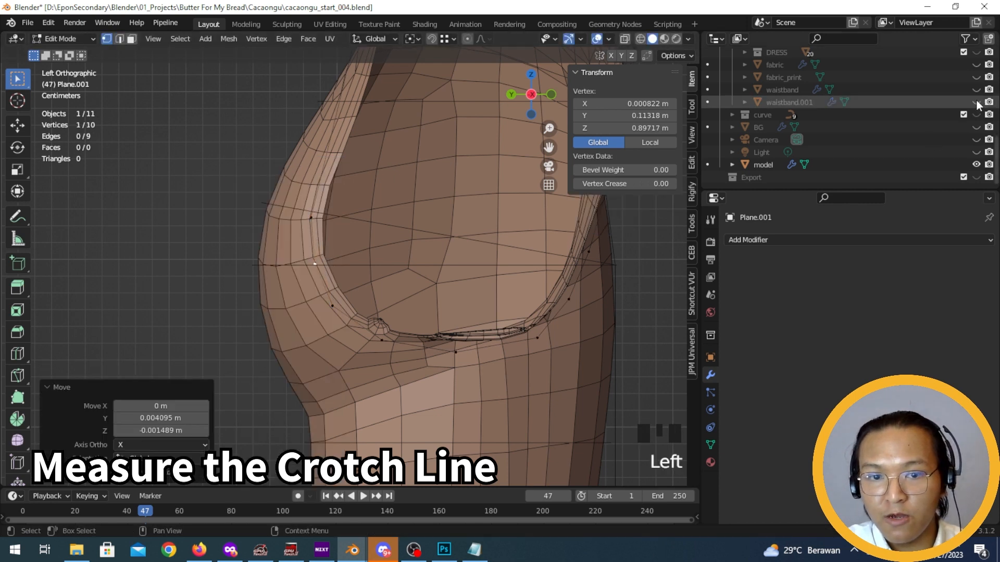
click(977, 103)
click(978, 165)
Slide the two lower back vertices along their edges toward the crotch to even out the curve, and clear the selection
click(377, 345)
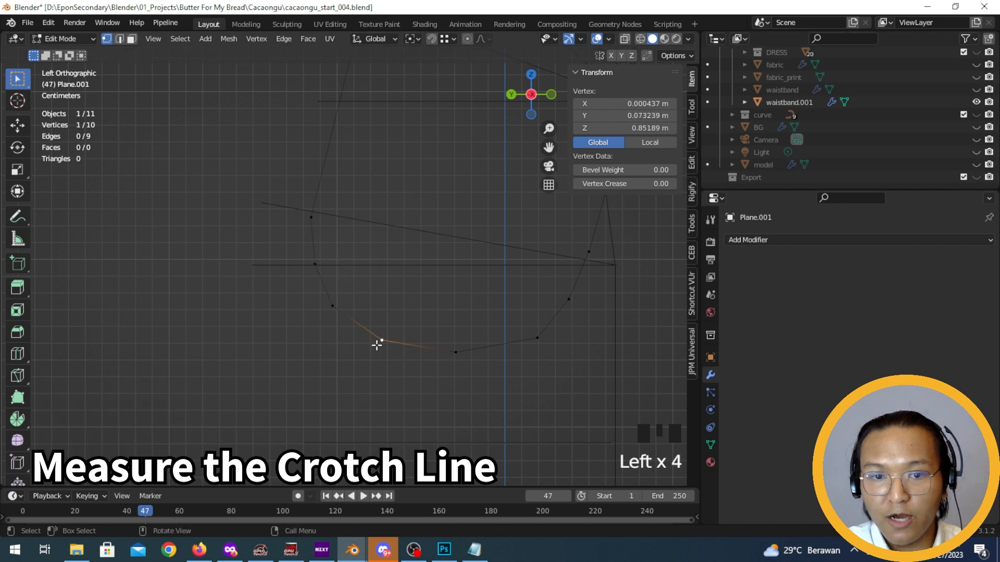
key(g)
key(g)
click(377, 339)
key(g)
key(g)
click(385, 343)
click(373, 348)
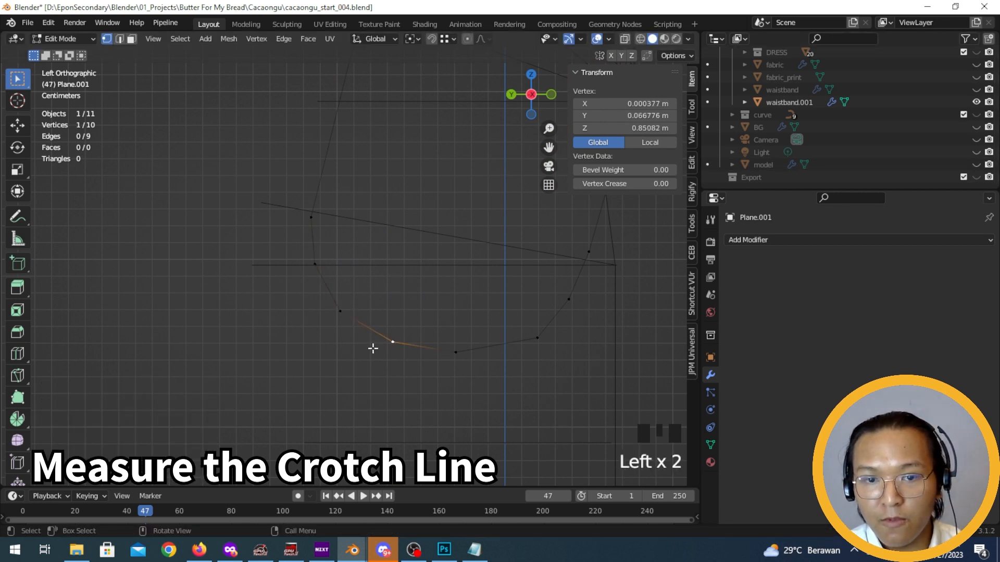
click(493, 360)
Examine the crotch line's overall shape and its back end just below the waistband
ctrl+middle_drag(493, 364, 462, 343)
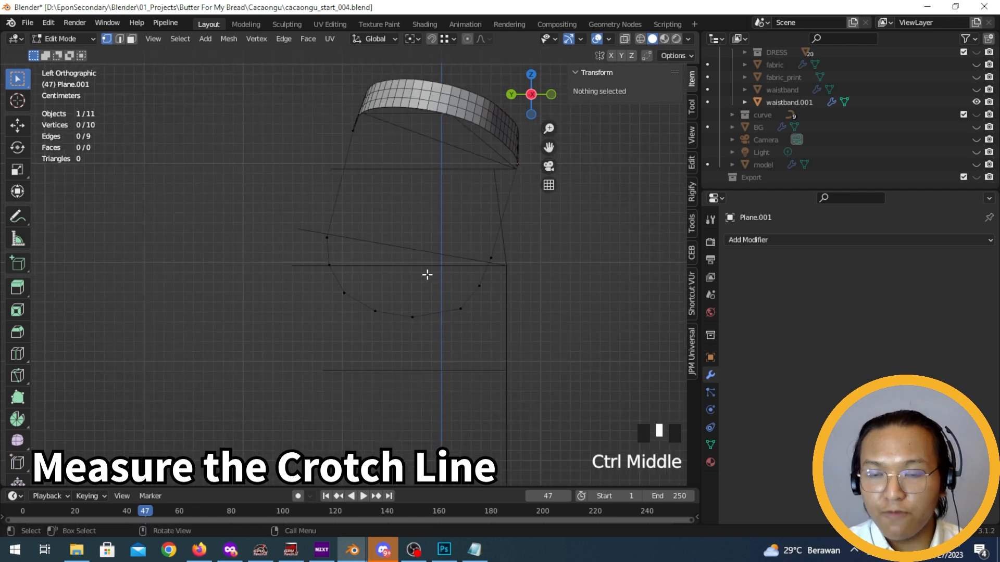
scroll(335, 205, down, 3)
middle_drag(335, 206, 412, 229)
scroll(411, 229, up, 2)
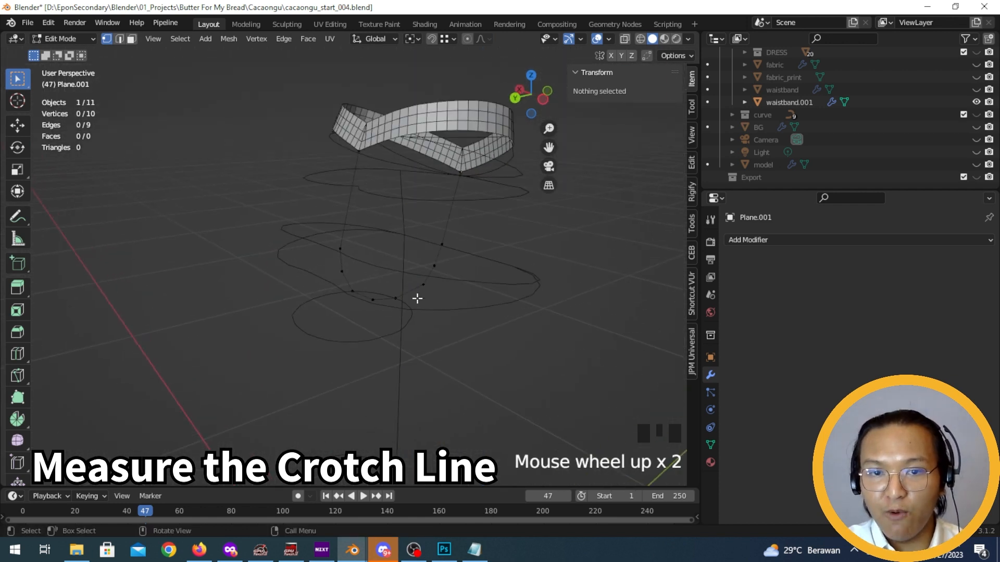
middle_drag(348, 214, 302, 203)
scroll(310, 196, up, 3)
shift+middle_drag(354, 164, 328, 304)
click(334, 173)
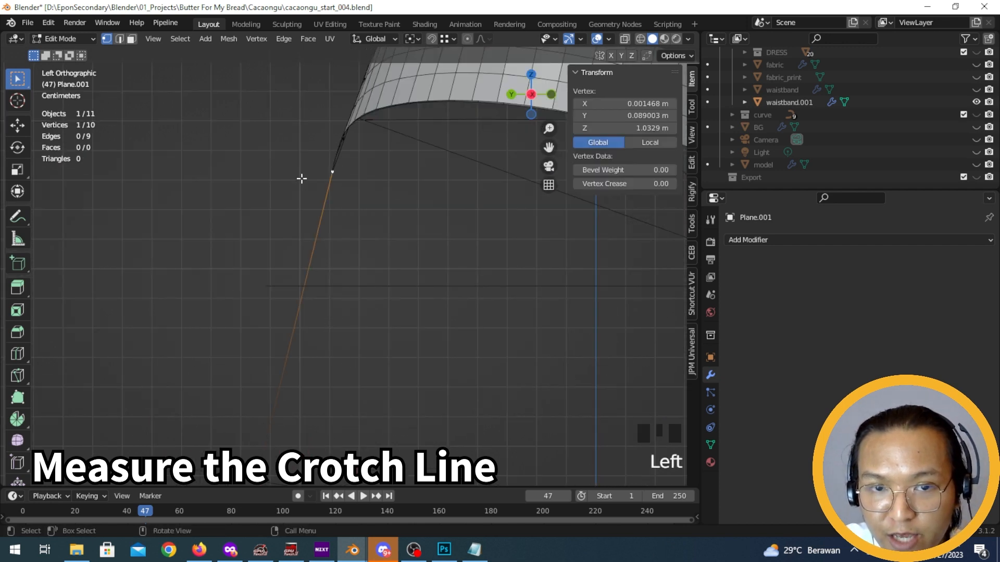
scroll(323, 267, down, 2)
middle_drag(324, 267, 335, 279)
scroll(332, 288, down, 3)
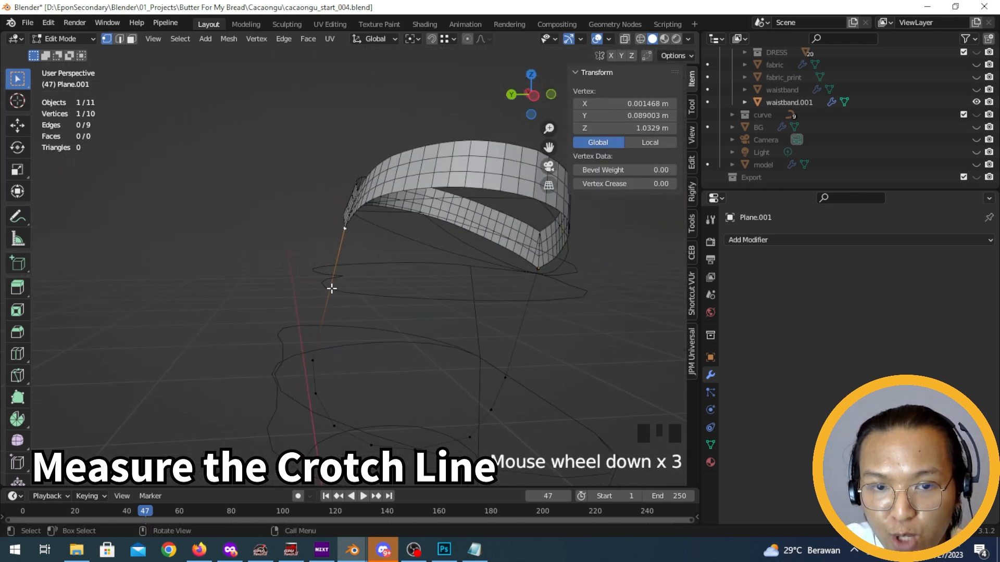
Add the measuring loop beneath the waistband to the selection and edit it together with the crotch line
key(Tab)
shift+click(363, 267)
key(Tab)
Subdivide the crotch line's uppermost back segment, below the waistband, with 1 cut
mouse_move(358, 272)
middle_down()
mouse_move(346, 297)
mouse_move(362, 283)
middle_up()
key(2)
click(339, 252)
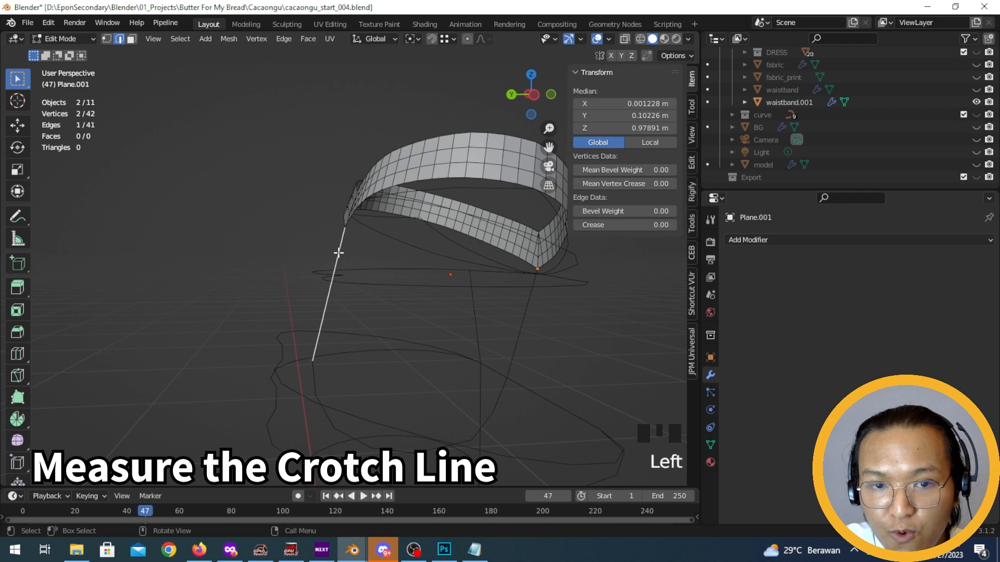
right_click(308, 163)
click(307, 184)
scroll(359, 239, up, 4)
scroll(344, 234, down, 1)
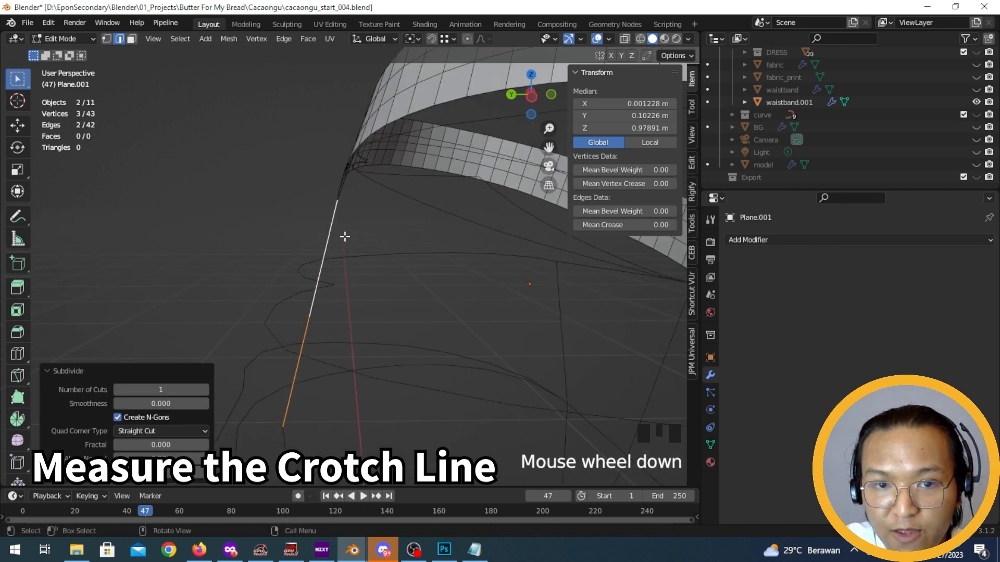
Leave editing and copy the Z location of the trousers_waist measuring loop
middle_drag(344, 234, 335, 235)
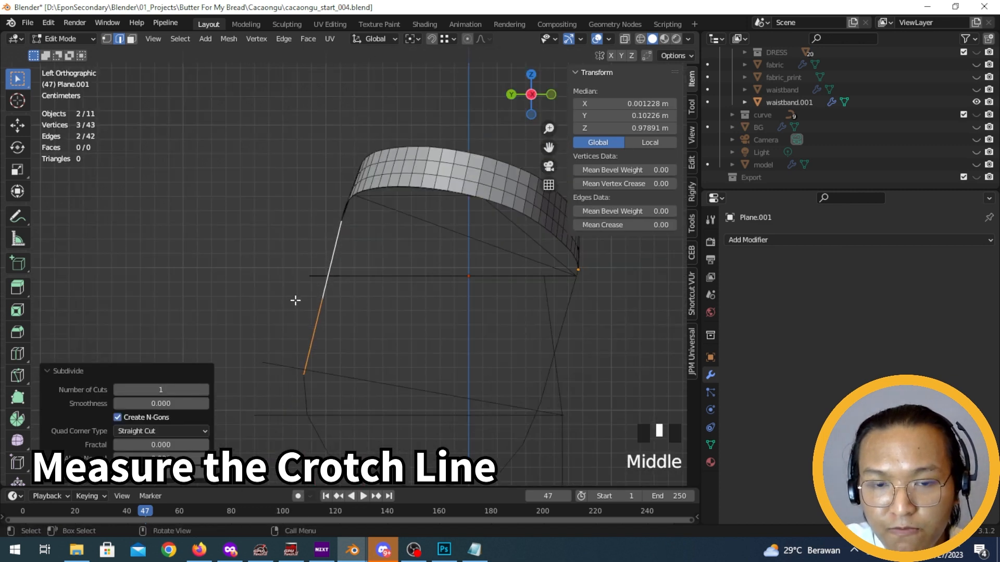
middle_drag(296, 301, 335, 301)
key(Tab)
click(334, 299)
click(358, 285)
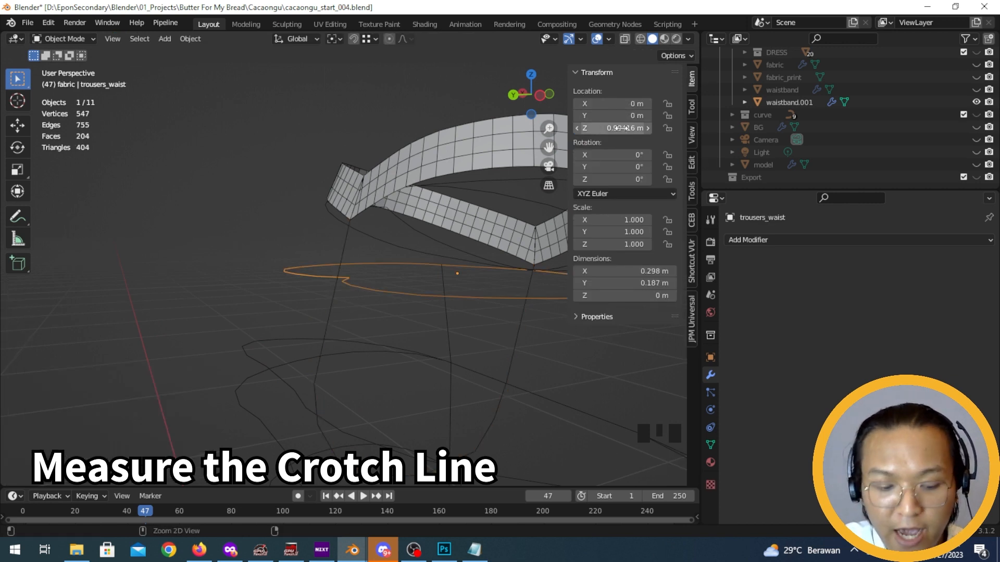
key(ctrl+c)
scroll(284, 250, down, 4)
scroll(307, 280, up, 3)
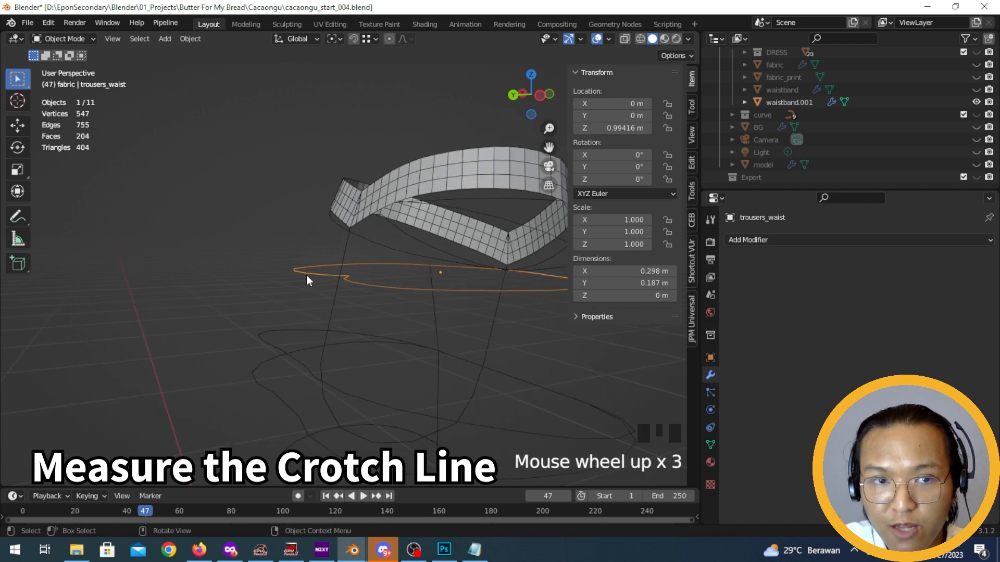
Edit the crotch line and set the Z of its new upper back vertex to 0.99416 m
click(341, 246)
key(Tab)
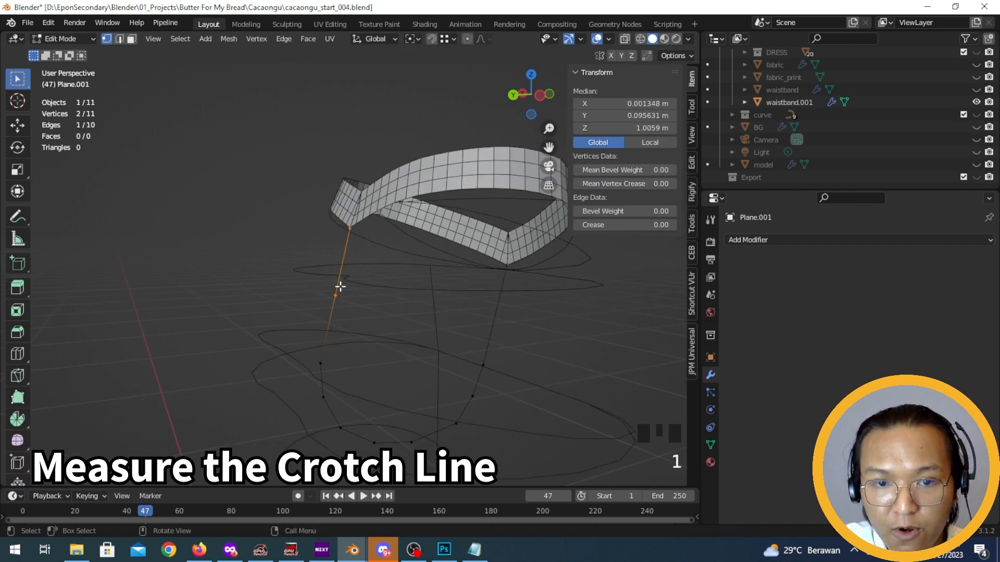
key(ctrl+v)
middle_drag(373, 248, 331, 248)
scroll(344, 258, up, 4)
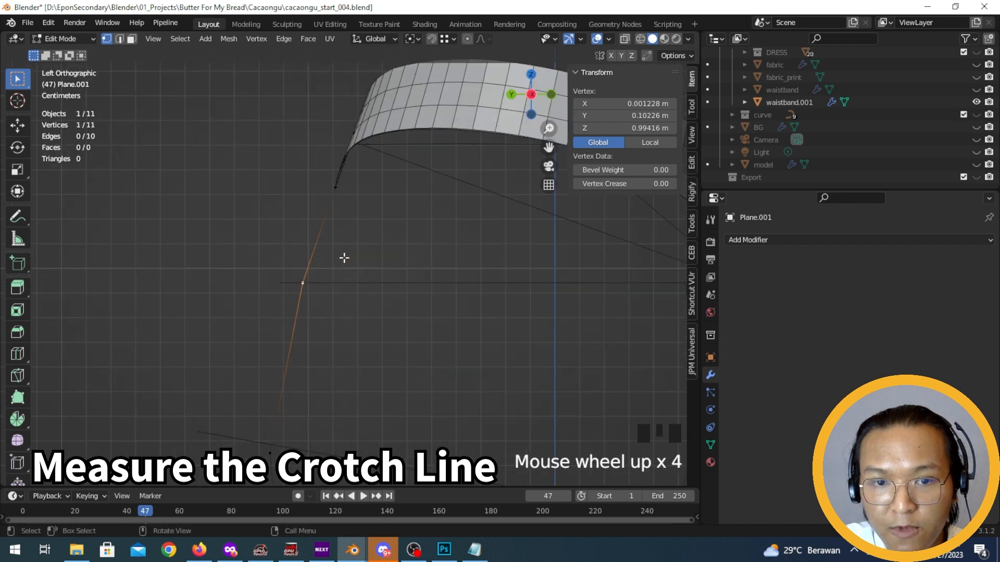
Show the body model and move the new back vertex about -0.0042 m along Y toward the body's contour
click(976, 165)
scroll(350, 270, up, 2)
scroll(350, 270, down, 4)
mouse_move(350, 270)
middle_down()
mouse_move(416, 284)
mouse_move(368, 283)
mouse_move(350, 271)
middle_up()
scroll(350, 271, up, 1)
scroll(350, 270, up, 3)
key(g)
key(y)
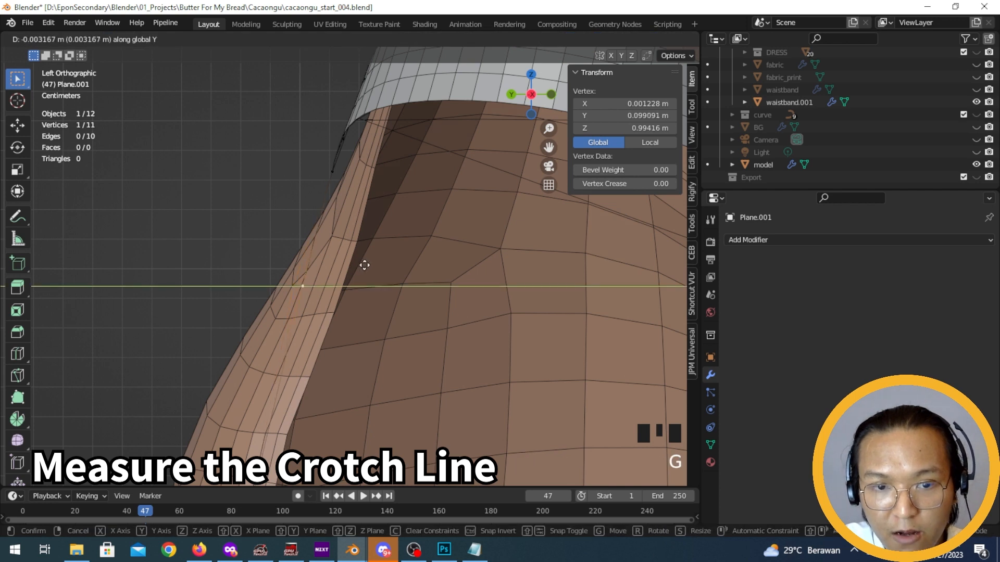
click(368, 265)
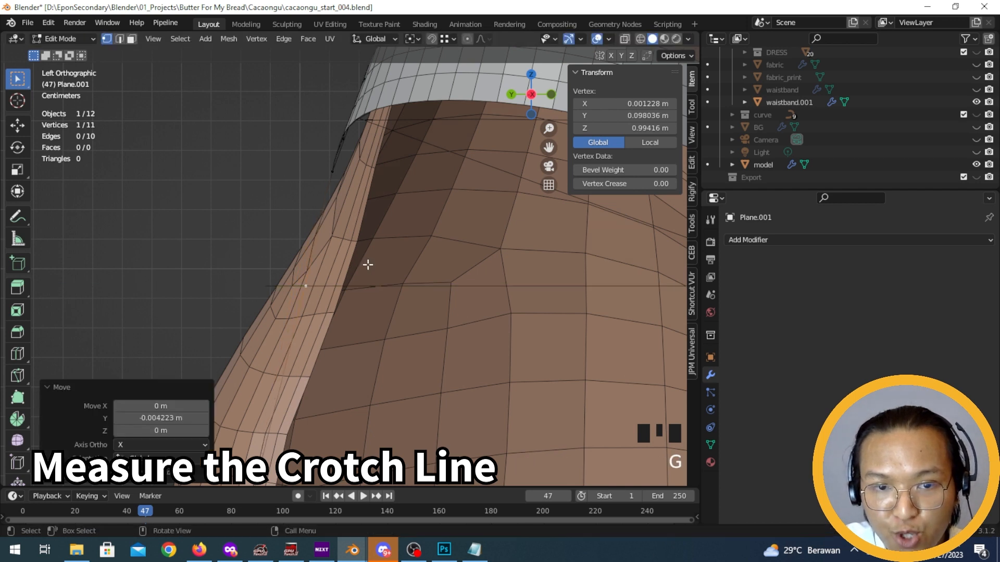
Hide the body model, clear the vertex selection and change to edge selection
scroll(366, 263, down, 4)
middle_drag(342, 279, 391, 279)
scroll(324, 233, up, 3)
click(976, 164)
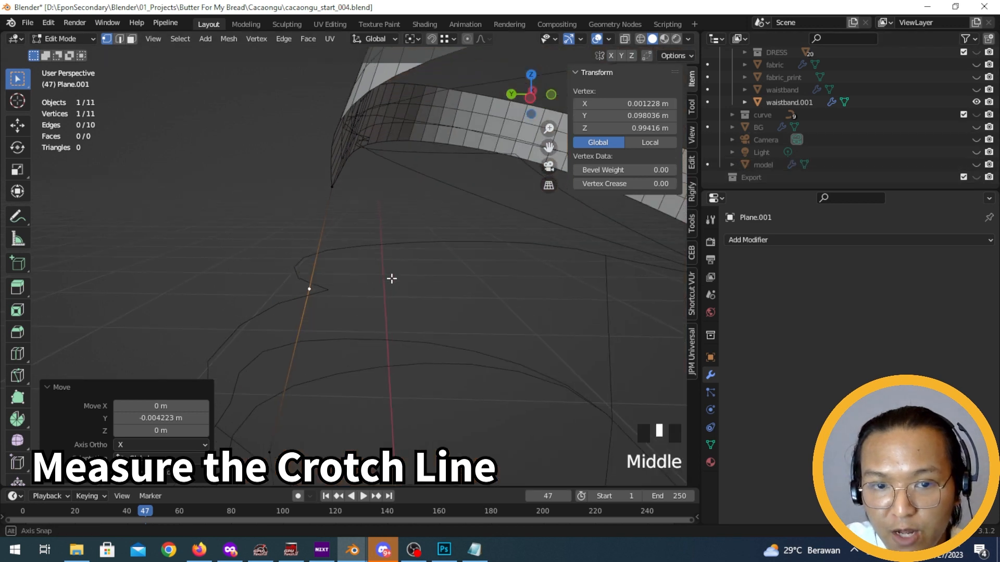
scroll(352, 245, down, 4)
middle_drag(317, 331, 458, 336)
click(549, 330)
middle_drag(549, 330, 445, 326)
key(2)
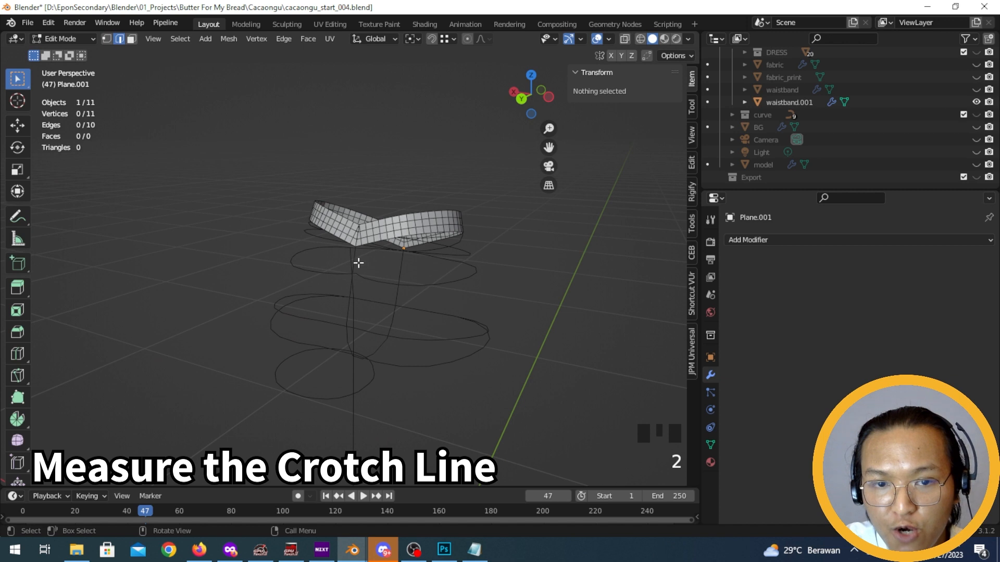
Select the crotch line's uppermost back edge, directly below the waistband
click(426, 267)
middle_drag(426, 267, 469, 285)
ctrl+click(454, 281)
scroll(306, 284, up, 3)
middle_drag(306, 283, 369, 223)
click(345, 250)
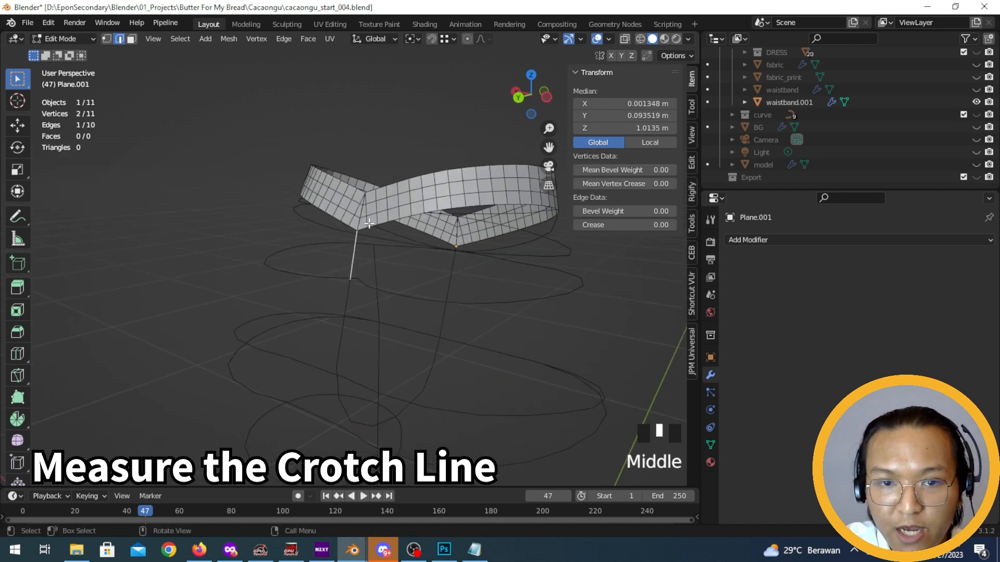
middle_drag(346, 306, 342, 346)
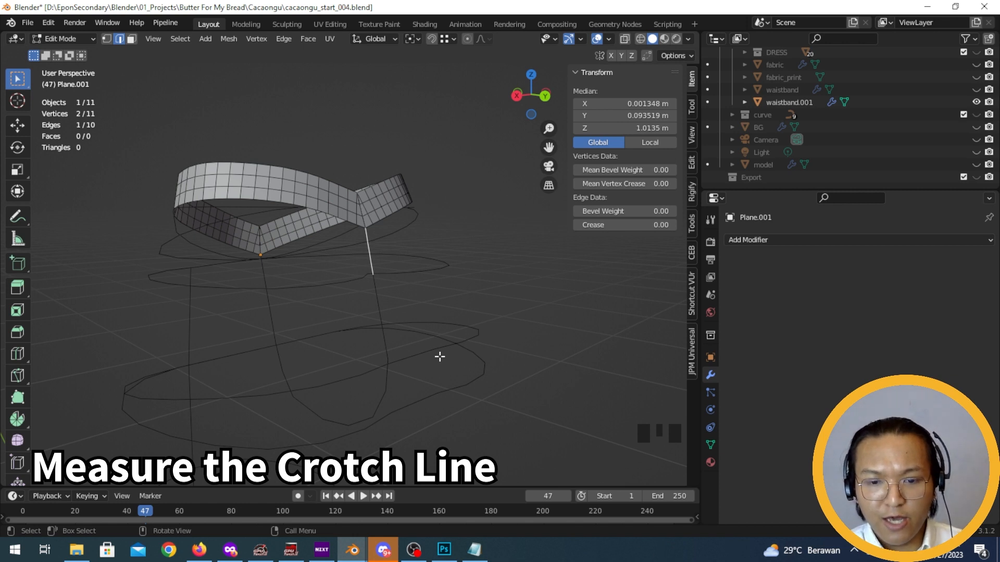
Review the old and new line sketch in Photoshop, and return to Blender to examine the crotch line's back end
key(alt+Tab)
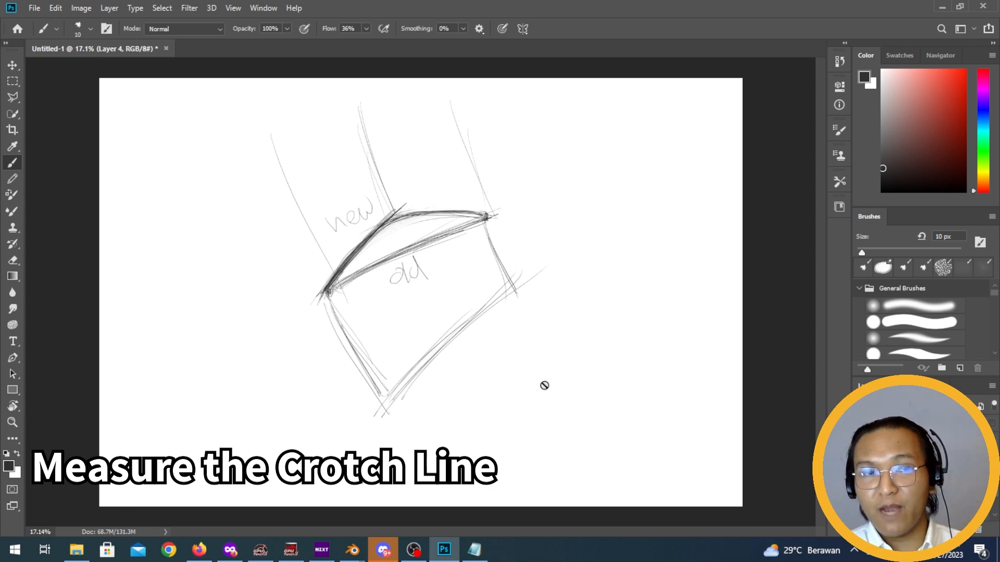
key(alt+Tab)
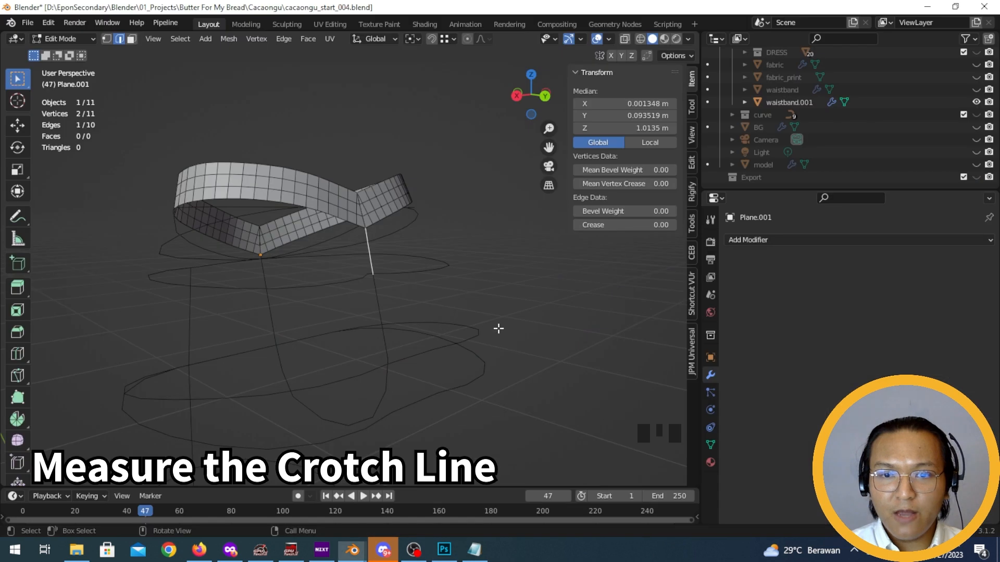
middle_drag(416, 241, 446, 245)
shift+middle_drag(373, 261, 415, 272)
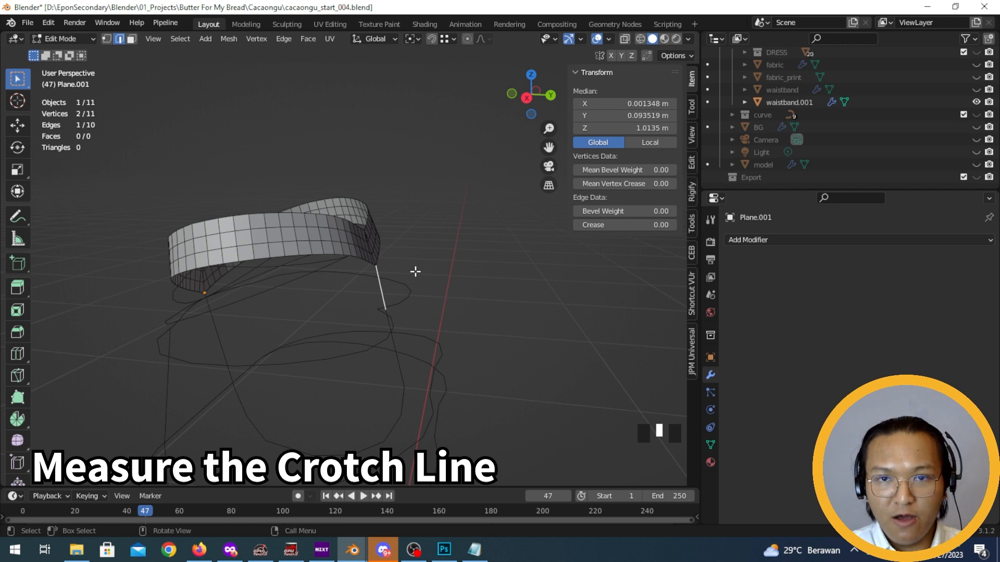
middle_drag(415, 271, 323, 367)
middle_drag(395, 359, 438, 363)
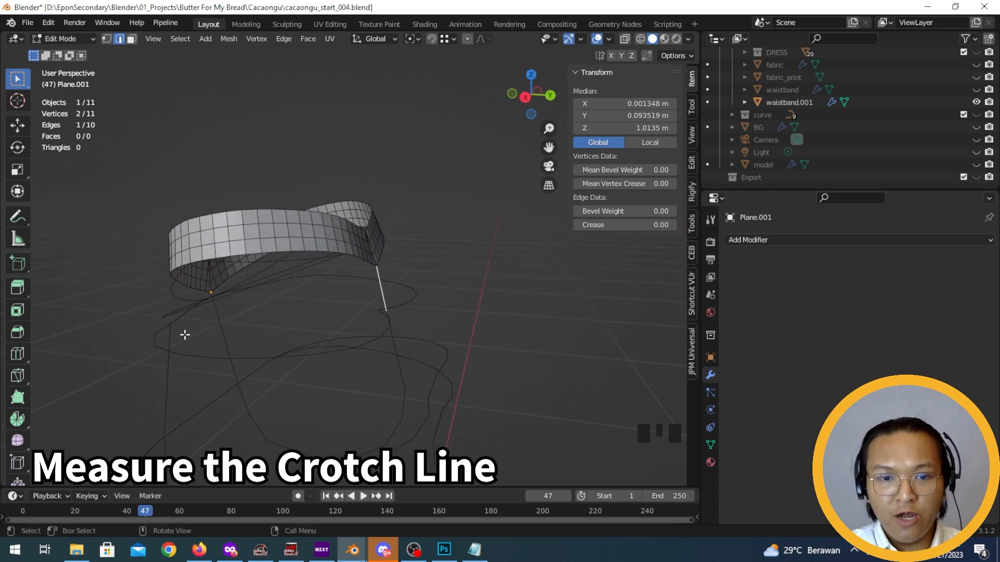
mouse_move(377, 349)
middle_down()
mouse_move(347, 341)
mouse_move(359, 355)
middle_up()
scroll(310, 349, down, 2)
Leave editing and examine the crotch line, the waistband and the leg measuring loops from the side, above and front
key(Tab)
middle_drag(448, 376, 314, 276)
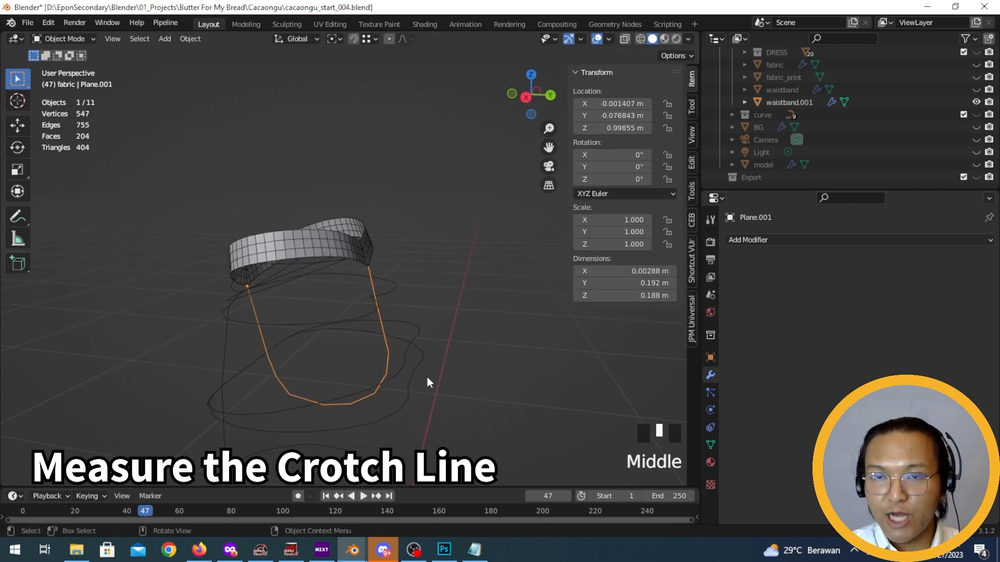
middle_drag(339, 383, 377, 283)
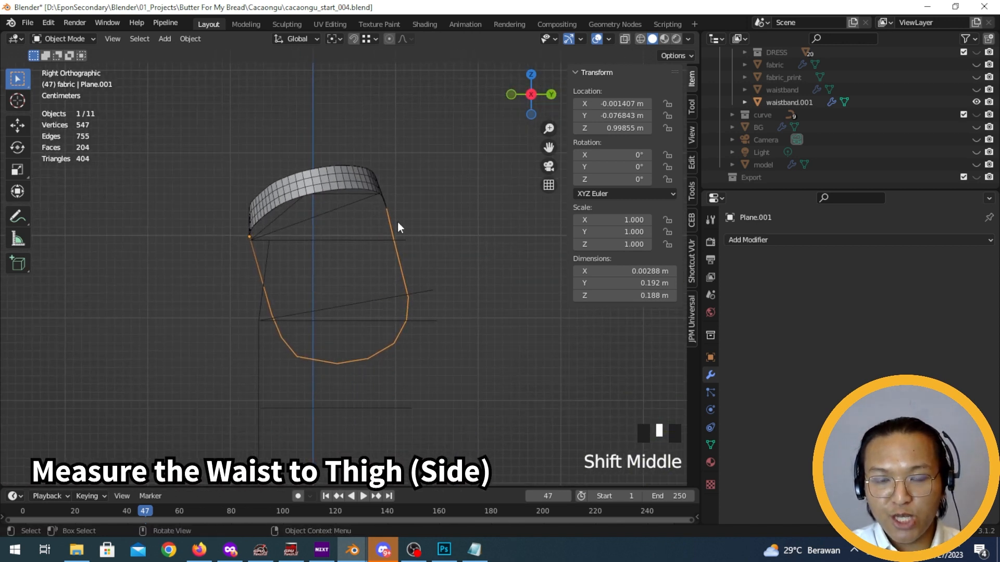
middle_drag(388, 210, 348, 217)
click(346, 199)
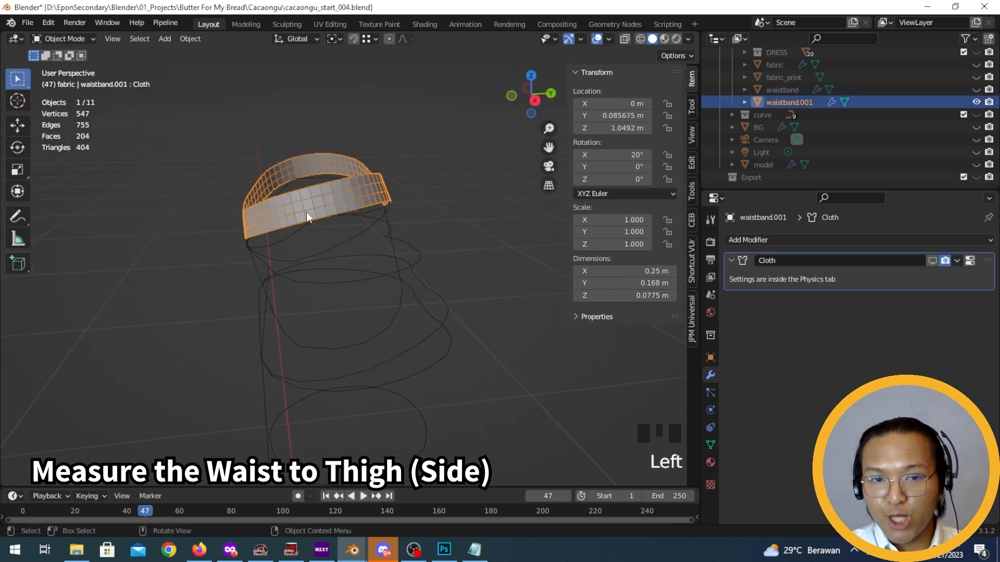
middle_drag(303, 208, 309, 231)
scroll(315, 244, down, 3)
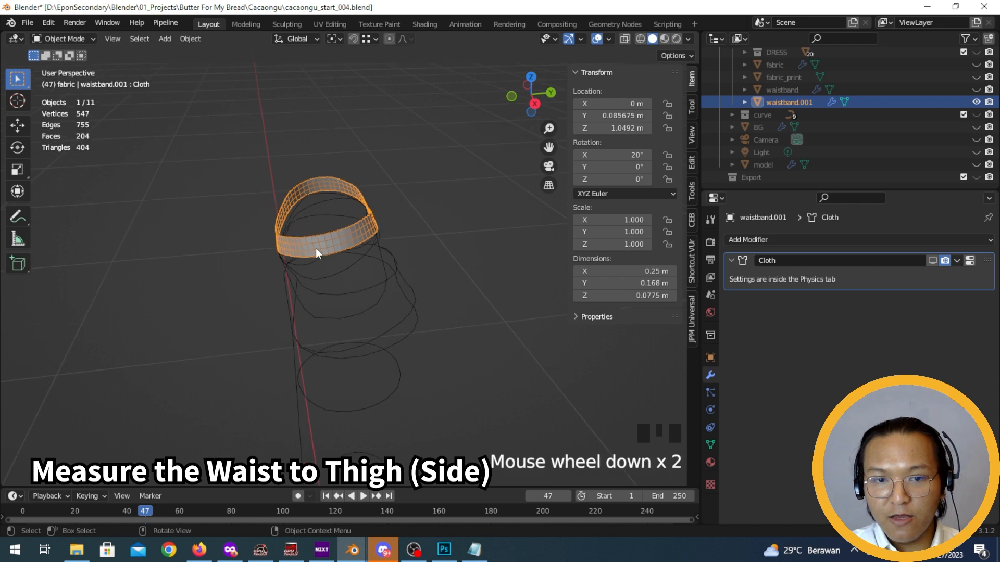
scroll(331, 323, up, 1)
middle_drag(324, 307, 332, 267)
scroll(317, 301, down, 4)
middle_drag(317, 301, 396, 290)
scroll(337, 282, down, 3)
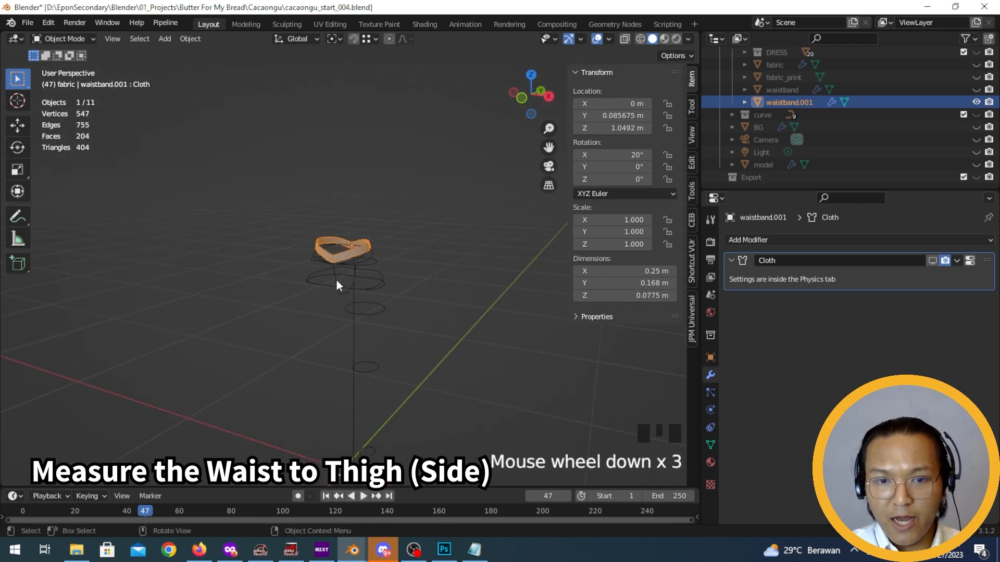
Rename the crotch measuring line object as crotch_line
click(378, 307)
scroll(362, 306, up, 4)
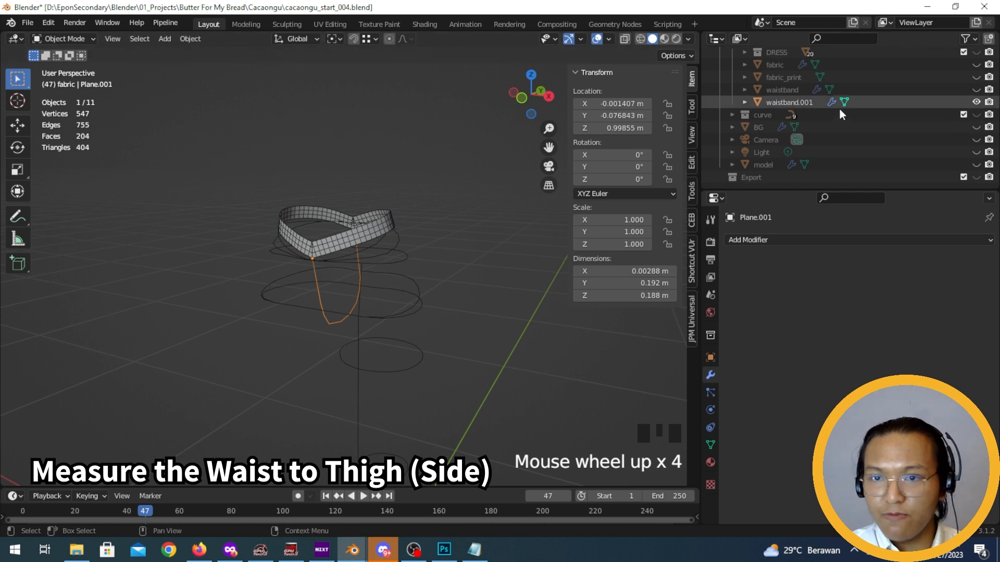
scroll(832, 138, up, 7)
click(796, 113)
double_click(794, 112)
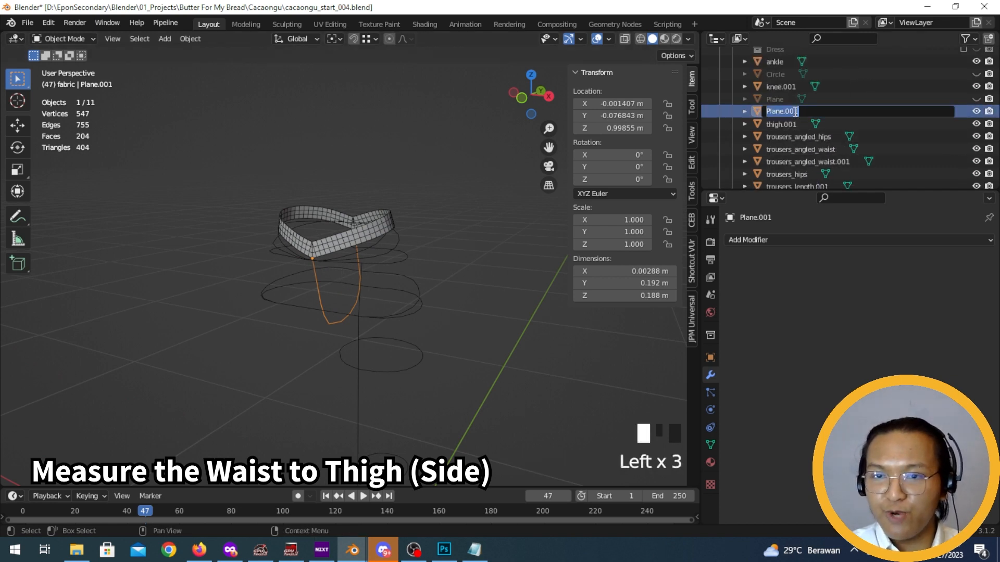
text(crotch_line)
key(Return)
Duplicate the crotch line in place and delete all of the copy's vertices except the front one at the waistband
key(shift+d)
middle_click(394, 301)
key(Tab)
middle_drag(394, 301, 346, 295)
key(1)
key(2)
key(1)
key(a)
ctrl+drag(284, 243, 328, 273)
key(x)
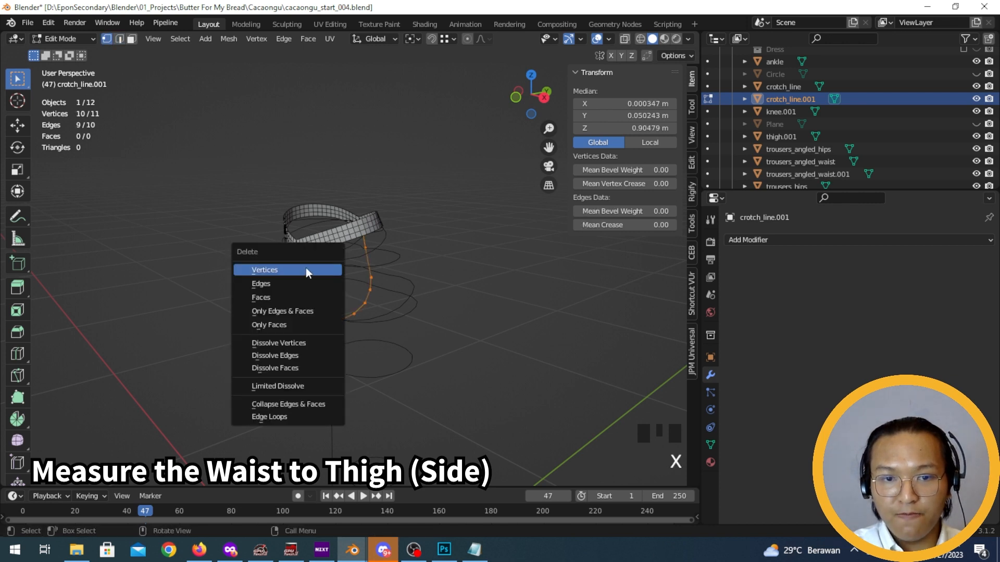
click(305, 268)
key(Tab)
Rename the single-vertex copy of the crotch line as waist_to_thigh
middle_drag(336, 303, 357, 289)
scroll(276, 323, up, 3)
middle_drag(276, 323, 357, 302)
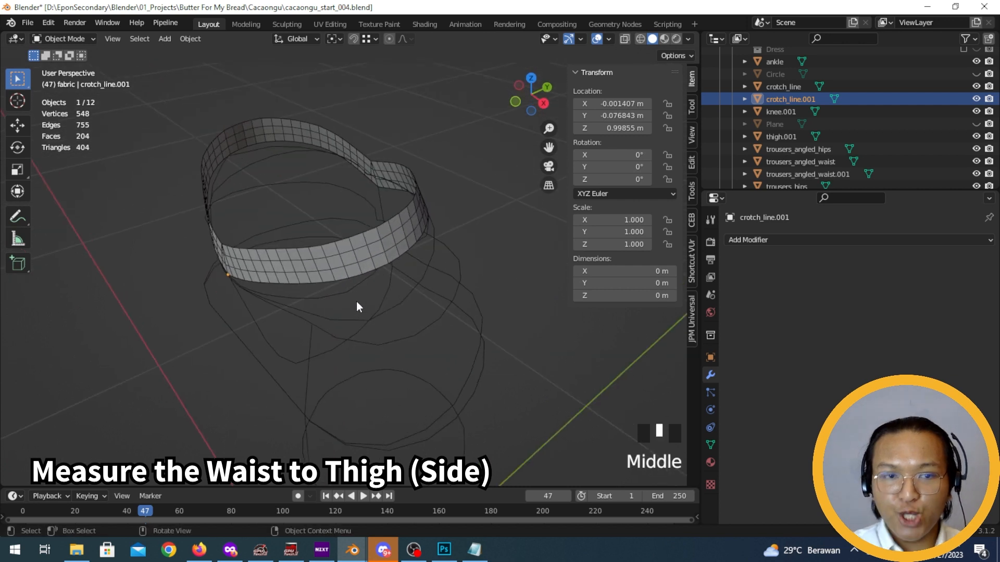
double_click(819, 100)
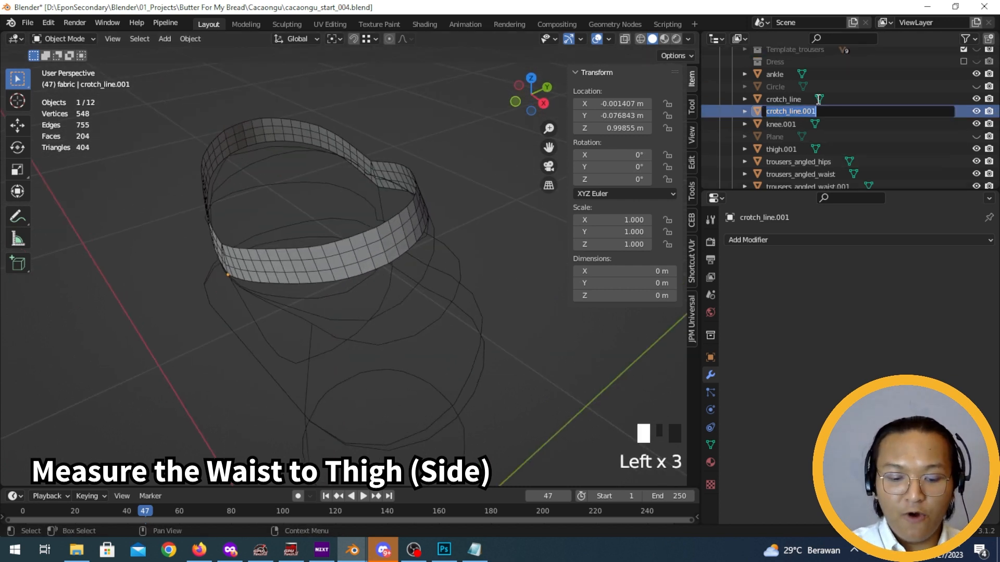
text(waist_to_thigh)
key(Return)
scroll(835, 114, down, 7)
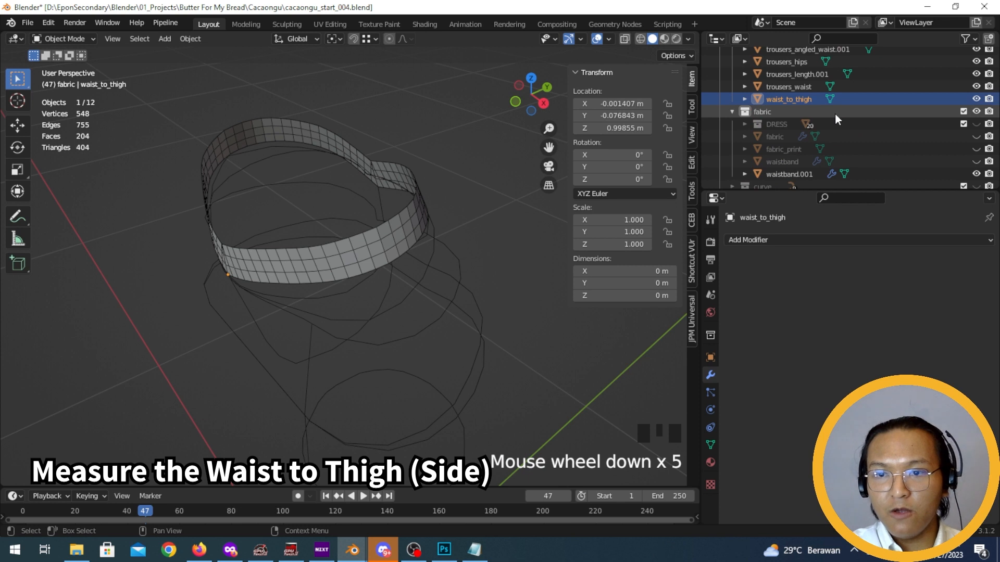
Edit the waistband and select its lowest row of faces from the front centre to the side
middle_drag(421, 261, 423, 222)
click(365, 236)
middle_drag(334, 218, 406, 220)
middle_drag(434, 172, 369, 248)
key(Tab)
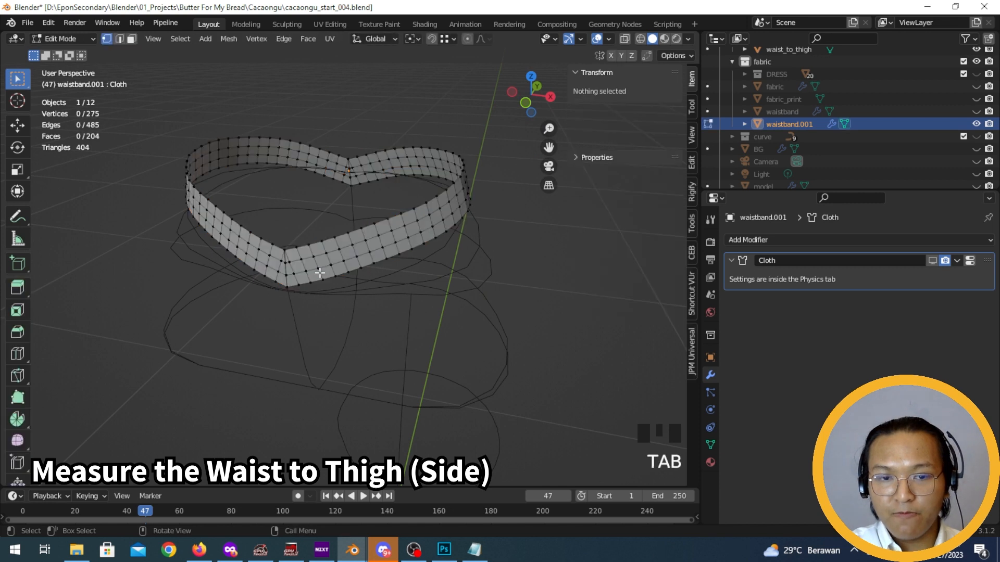
alt+click(309, 278)
alt+click(310, 279)
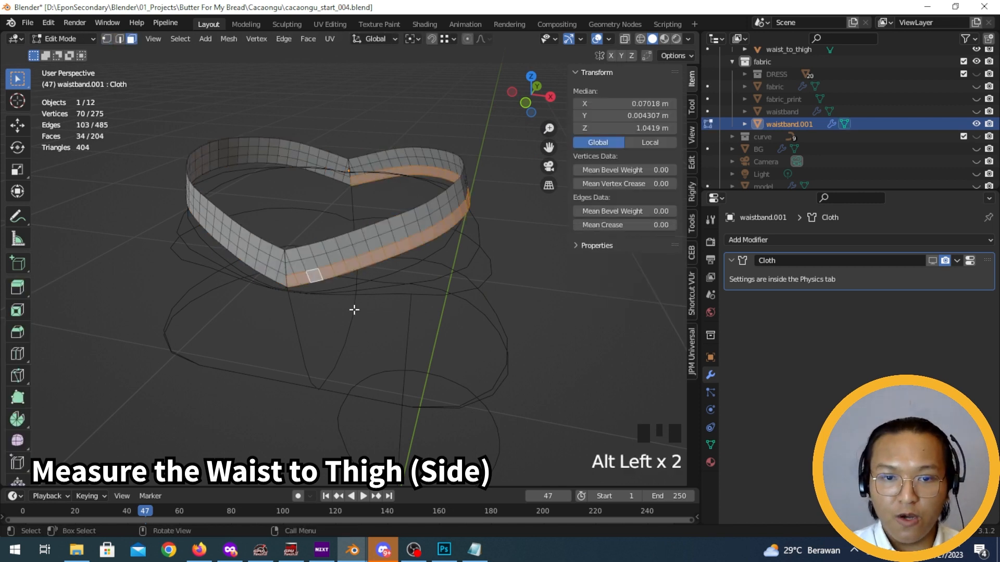
click(293, 282)
middle_drag(390, 270, 340, 277)
ctrl+click(378, 276)
ctrl+click(369, 273)
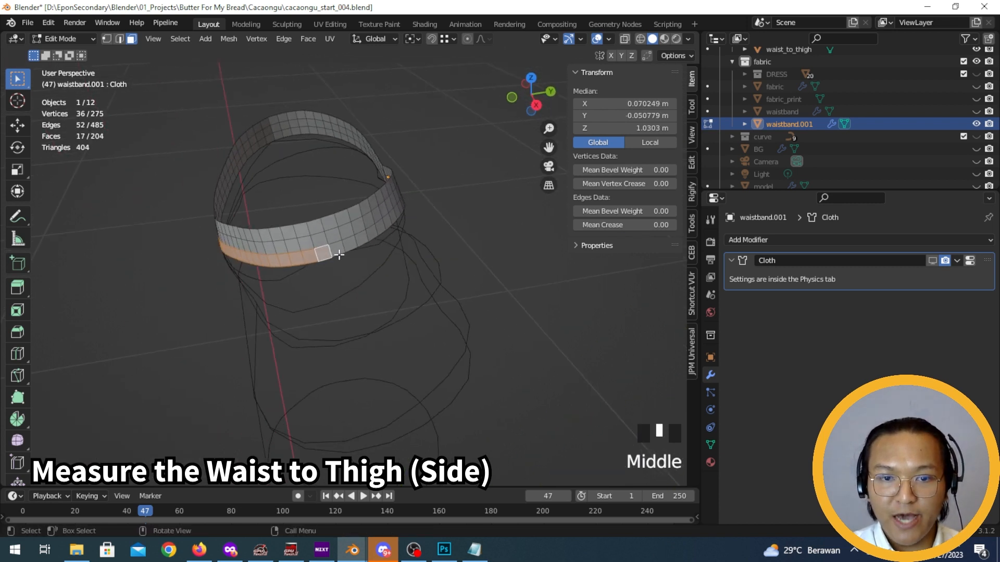
Add a new material to the waistband and name it waistband_front
middle_drag(351, 254, 328, 229)
click(711, 444)
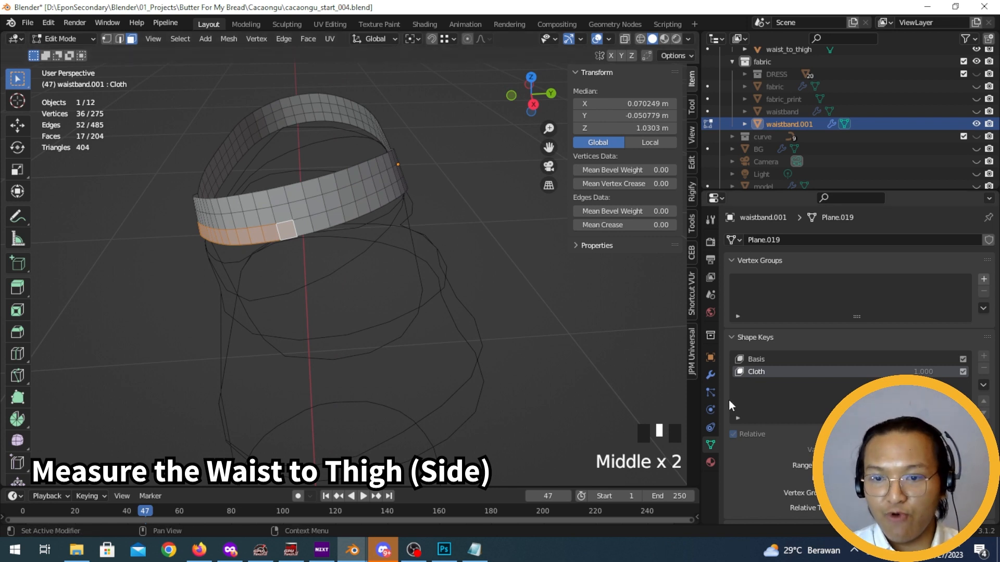
click(710, 462)
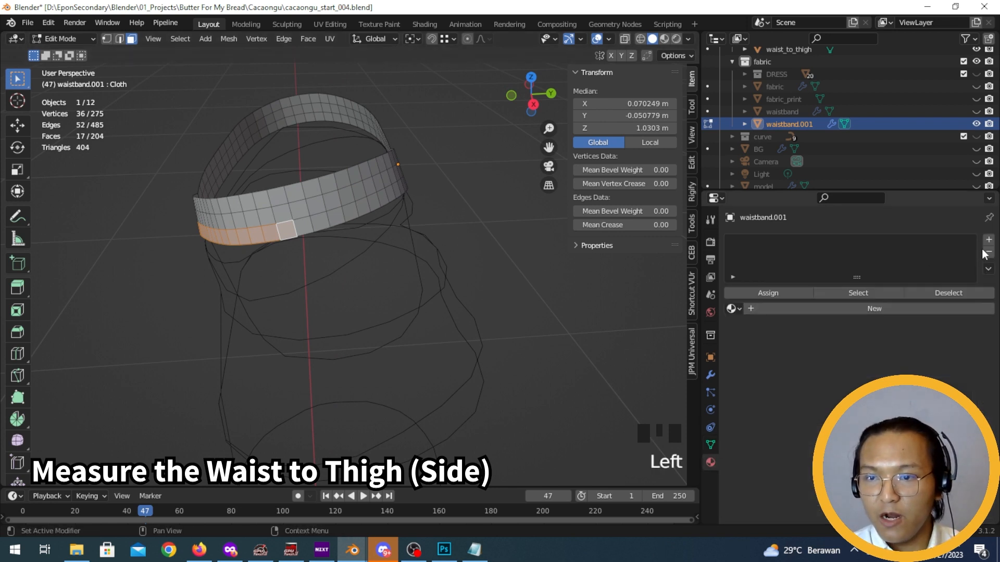
click(988, 240)
click(854, 309)
click(787, 312)
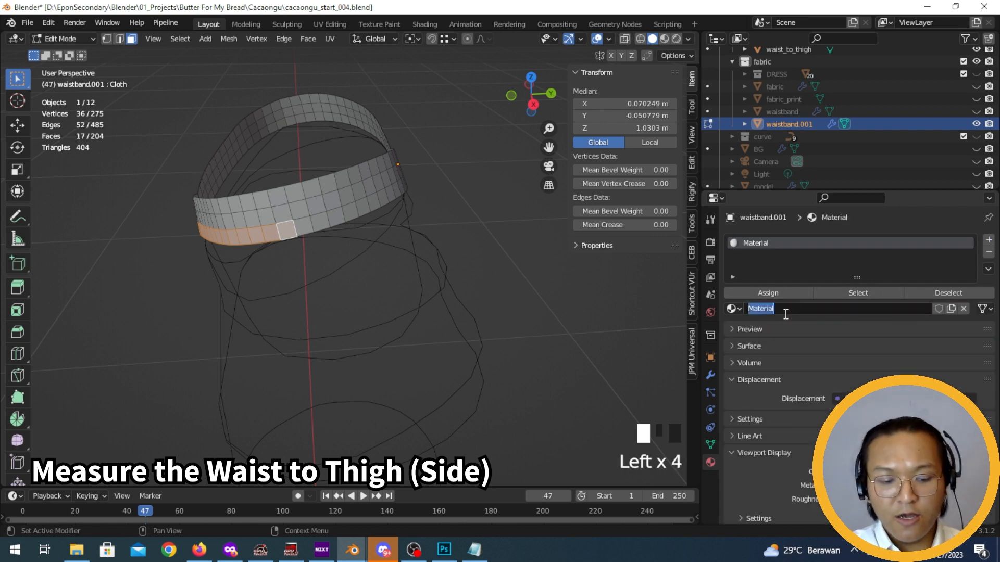
text(waist)
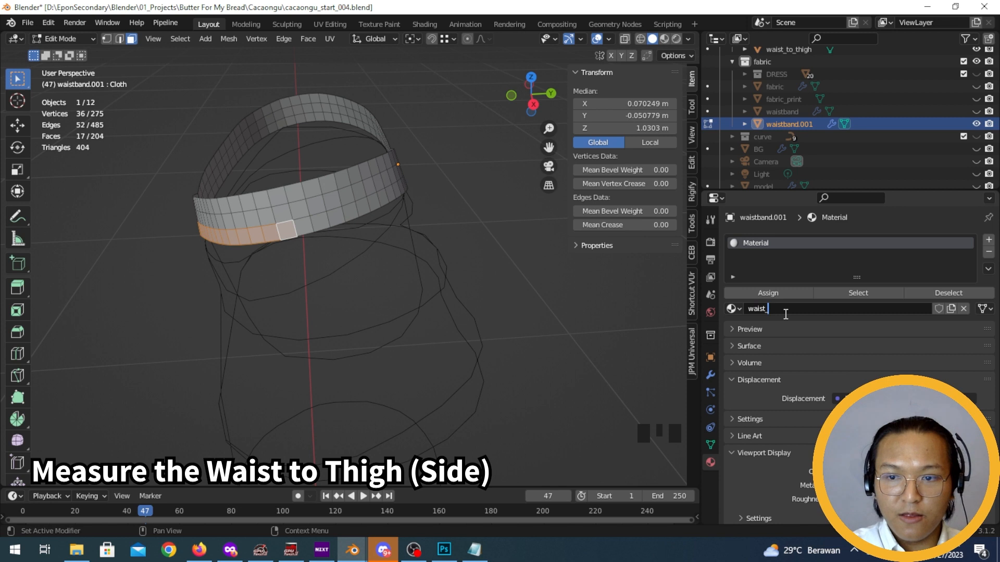
text(band_front)
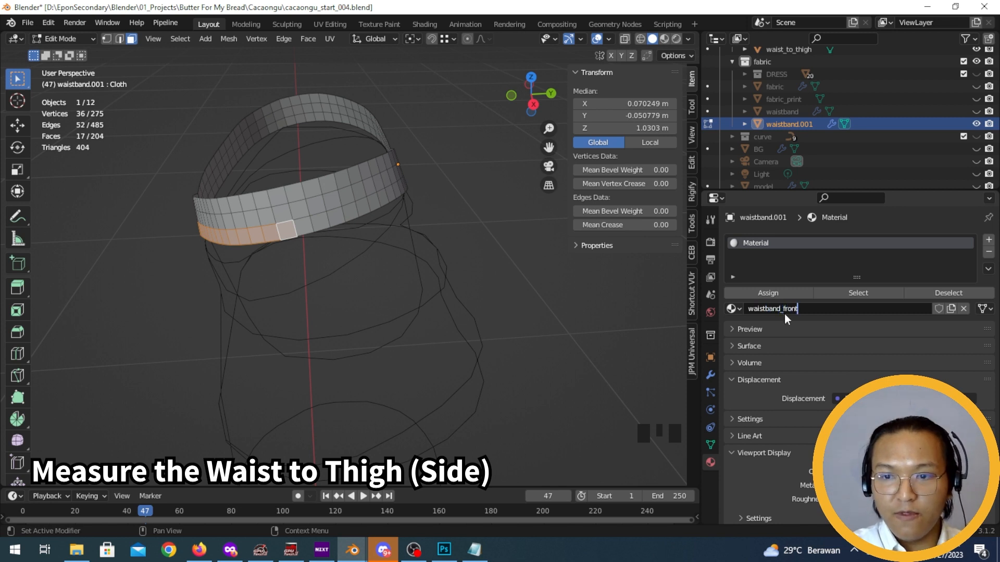
key(Return)
Add a second material to the waistband and name it waistband_back
click(988, 239)
click(832, 326)
click(806, 330)
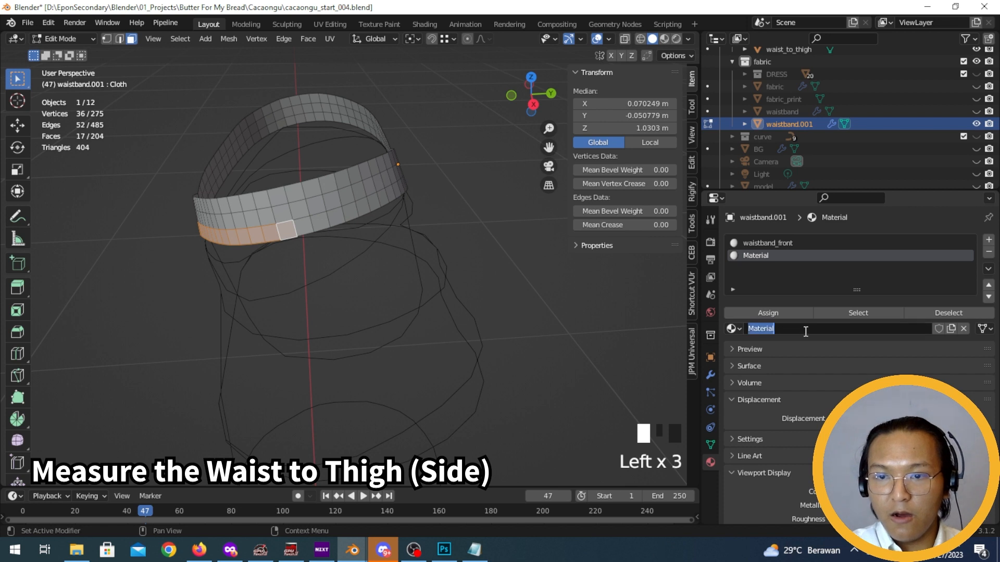
text(waistband_back)
key(Return)
Set the viewport display colours to pink for waistband_front and pale yellow-green for waistband_back
click(805, 243)
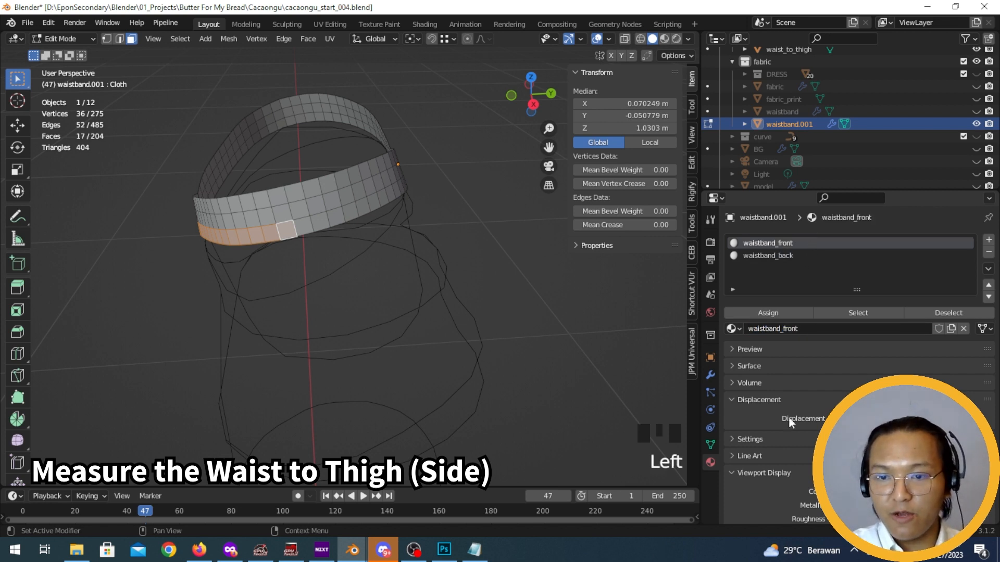
click(781, 399)
click(907, 469)
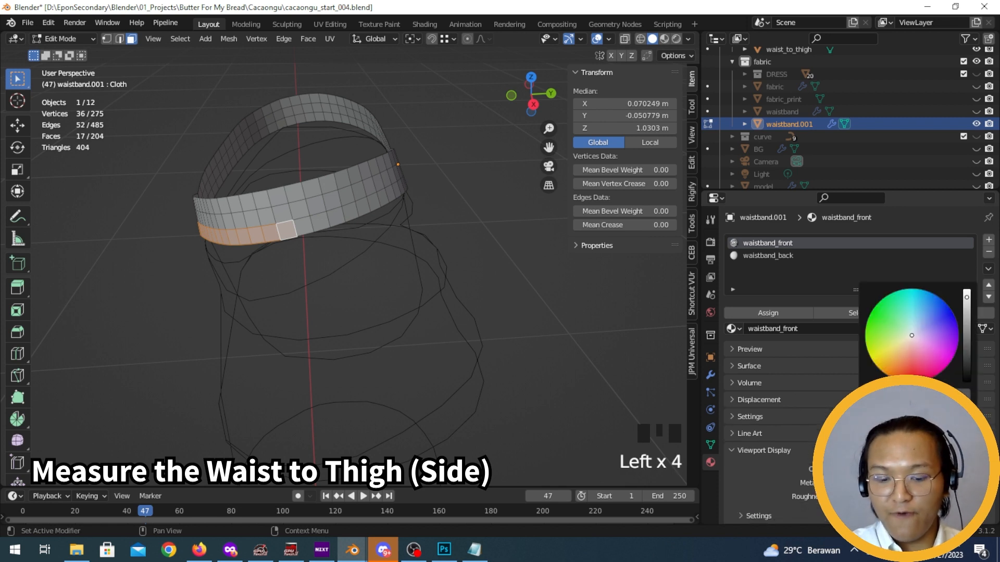
click(912, 323)
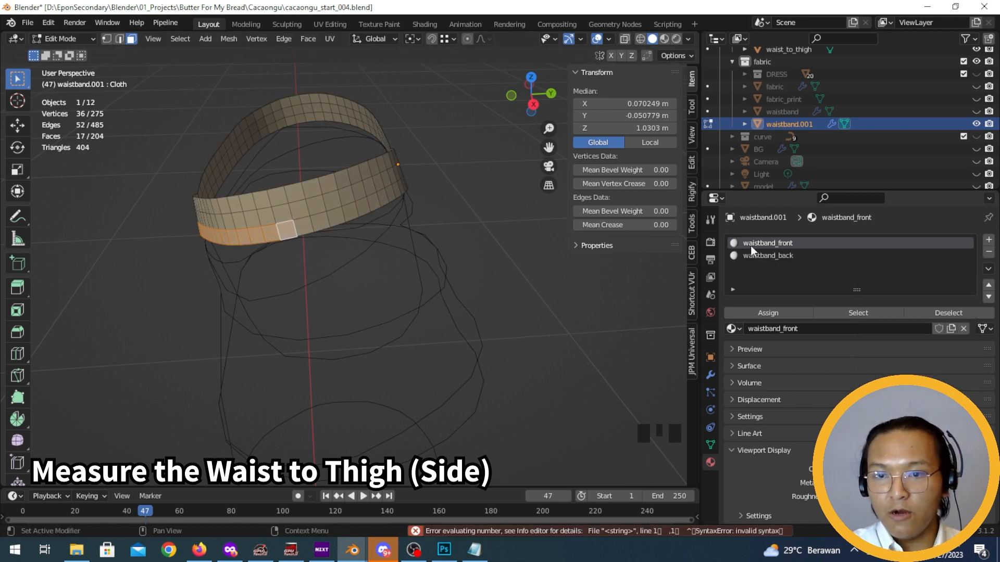
click(915, 470)
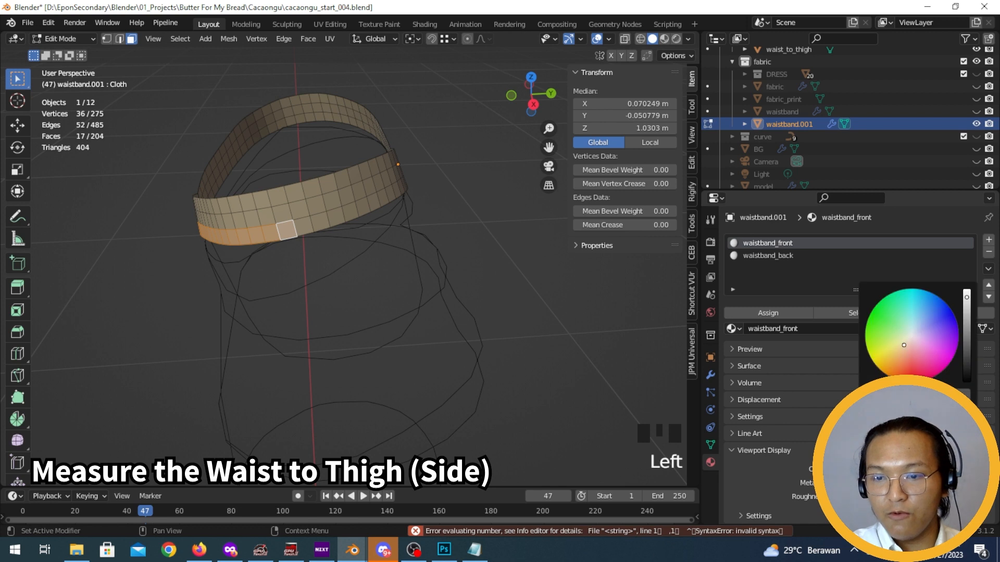
click(775, 255)
click(915, 470)
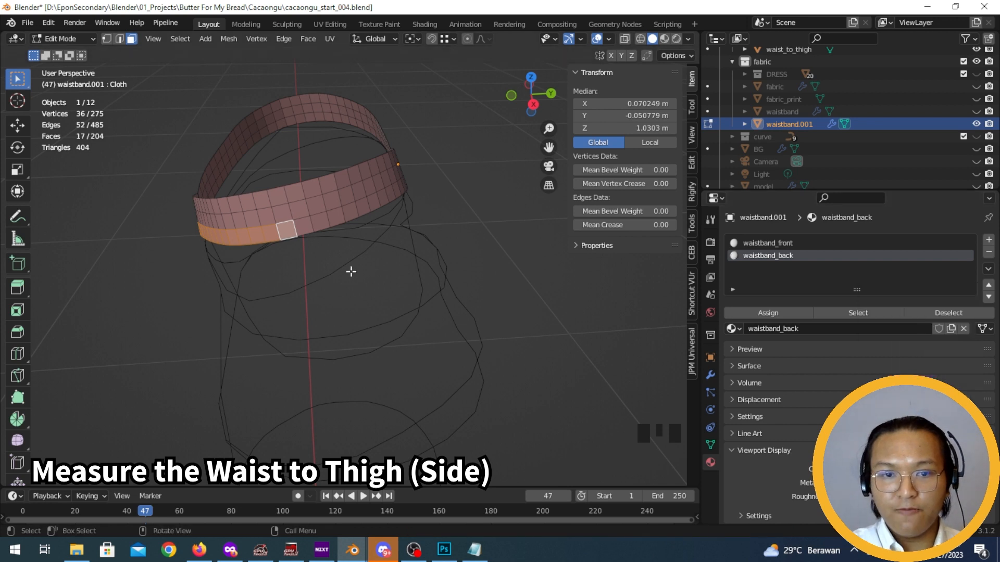
Select the waistband's lowest row of faces from the side to the back centre and assign waistband_back
scroll(357, 283, down, 2)
middle_drag(279, 272, 309, 251)
middle_drag(346, 219, 380, 214)
click(295, 237)
ctrl+click(379, 215)
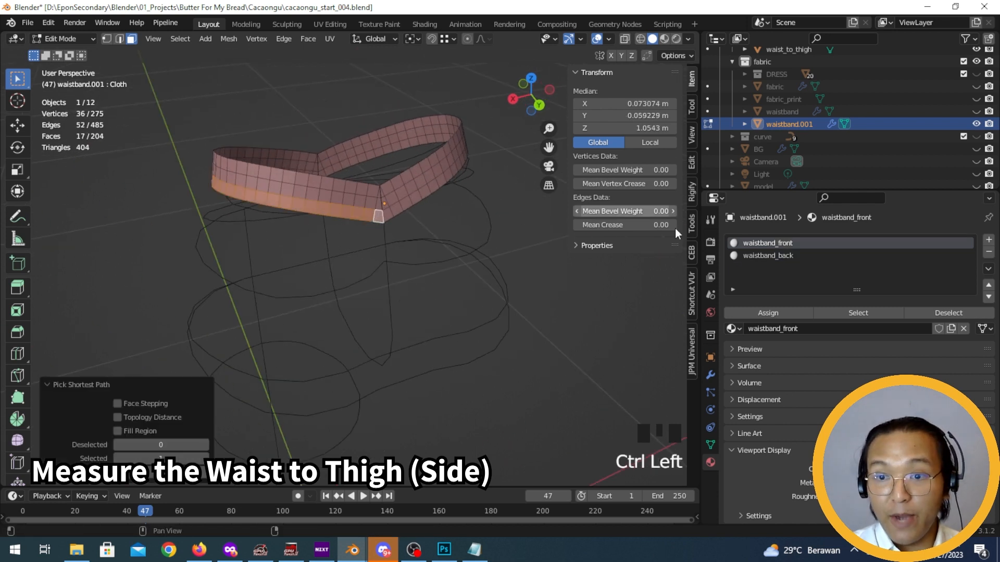
click(770, 255)
click(768, 313)
Assign waistband_back to the two upper rows of faces between the same side and the back centre
middle_drag(469, 250, 411, 224)
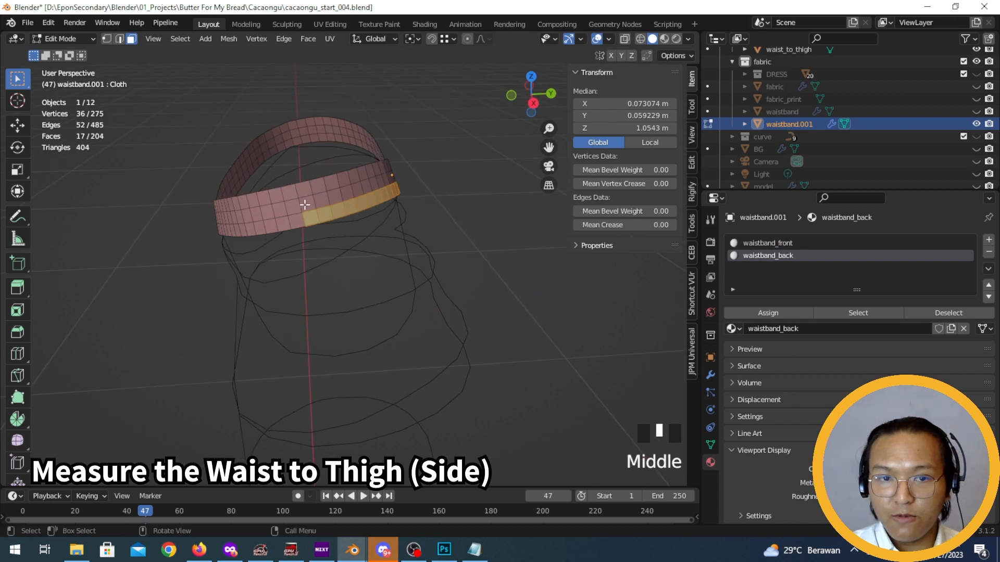
click(306, 205)
middle_drag(306, 205, 371, 198)
ctrl+click(383, 196)
ctrl+click(381, 201)
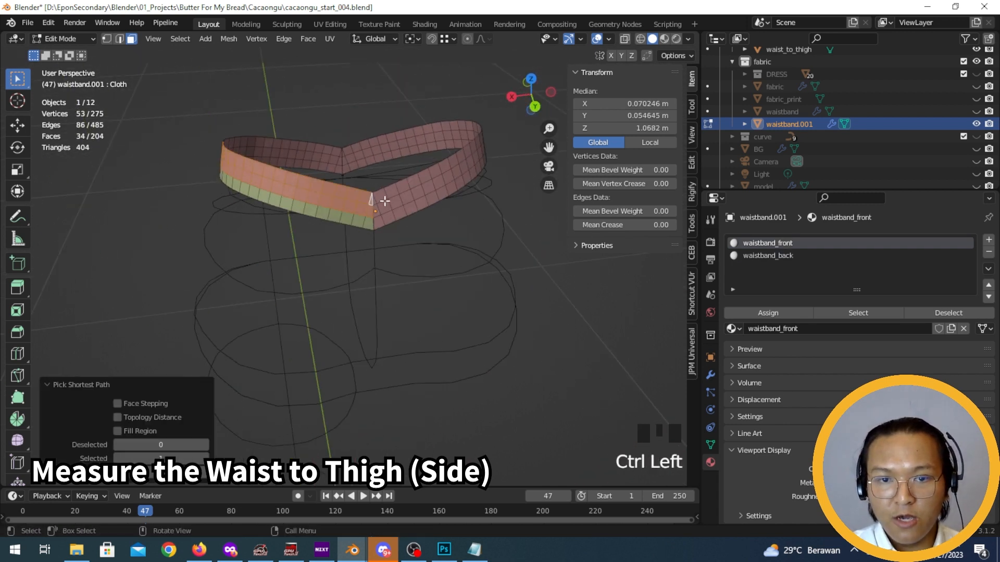
shift+click(430, 178)
mouse_move(431, 179)
middle_down()
mouse_move(302, 185)
mouse_move(442, 161)
mouse_move(442, 178)
middle_up()
key(ctrl+z)
click(798, 257)
click(772, 313)
Locate the opposite side boundary by counting front faces, and assign waistband_back to the lowest back row on that half
middle_drag(546, 292, 362, 217)
click(288, 224)
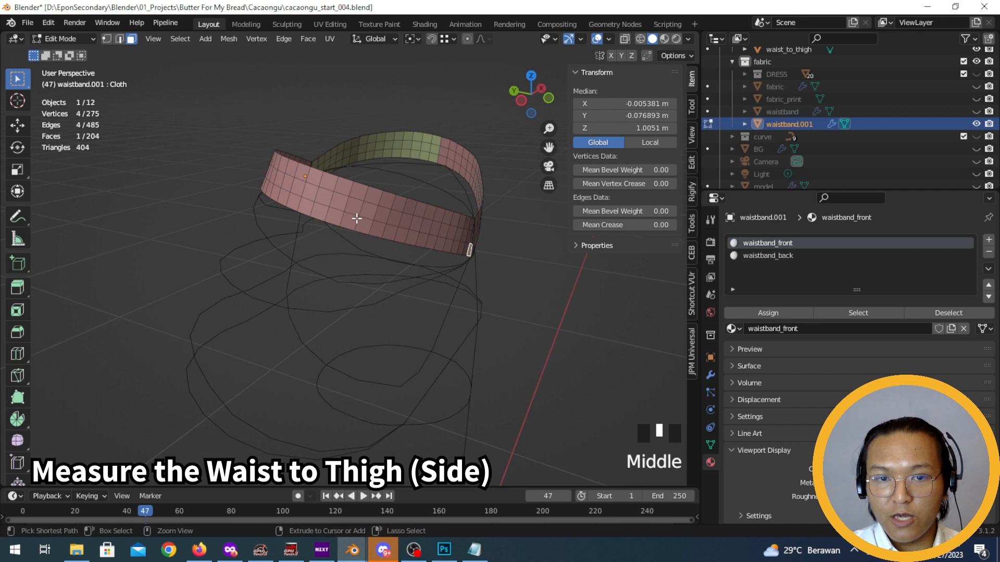
ctrl+click(351, 221)
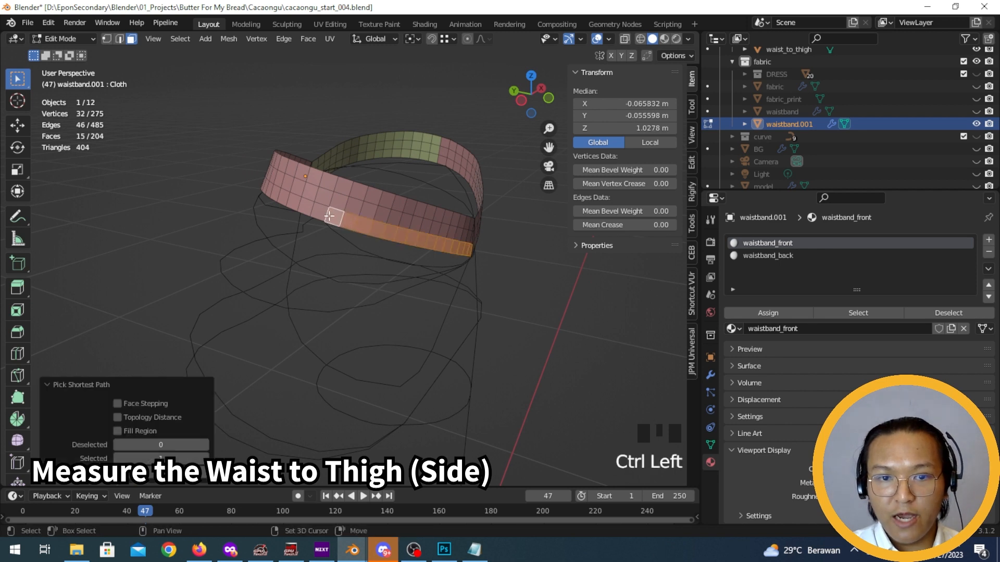
shift+click(333, 217)
shift+click(326, 215)
middle_drag(328, 215, 447, 229)
click(339, 237)
ctrl+click(351, 208)
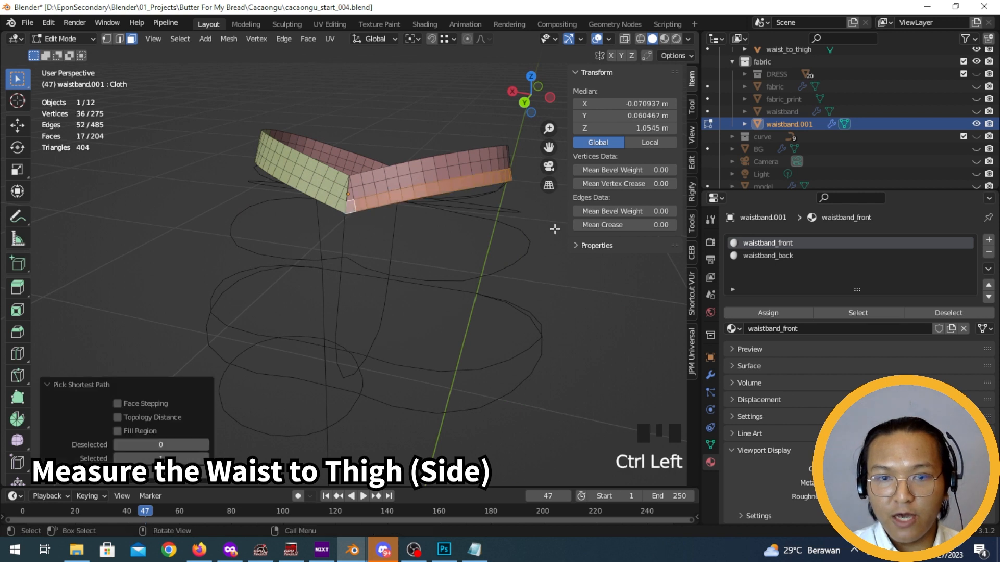
click(792, 256)
click(781, 313)
Assign waistband_back to the upper back rows of the opposite half and finish editing the waistband
middle_drag(451, 273, 384, 193)
click(388, 194)
ctrl+click(364, 208)
shift+click(401, 194)
ctrl+click(418, 250)
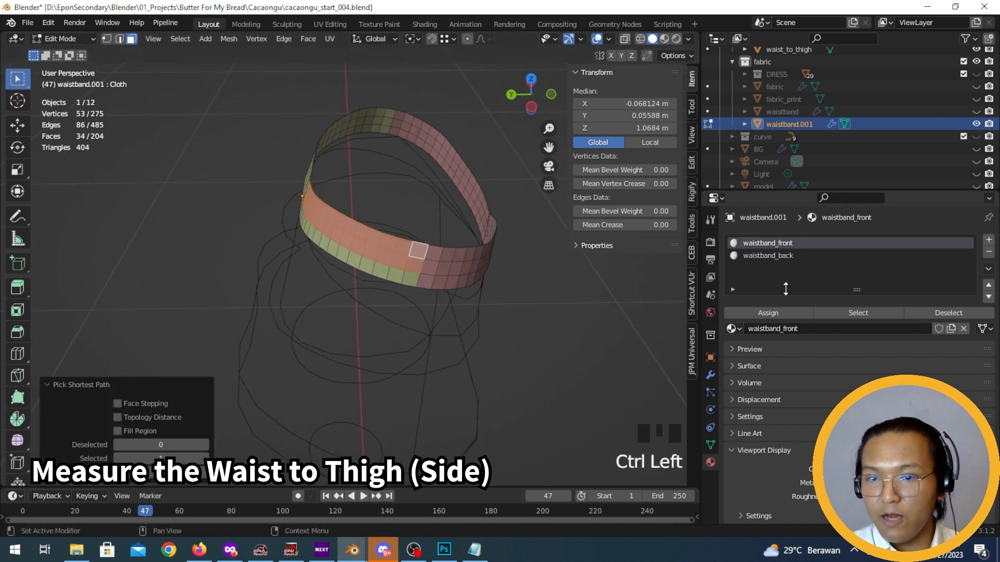
click(786, 256)
click(768, 313)
click(529, 357)
middle_drag(529, 357, 319, 292)
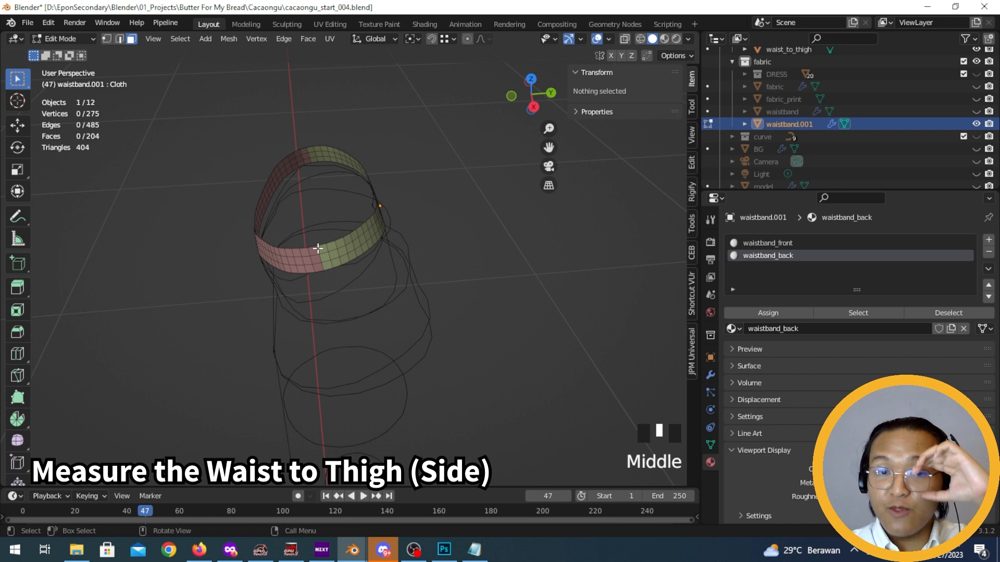
middle_drag(318, 248, 328, 250)
key(Tab)
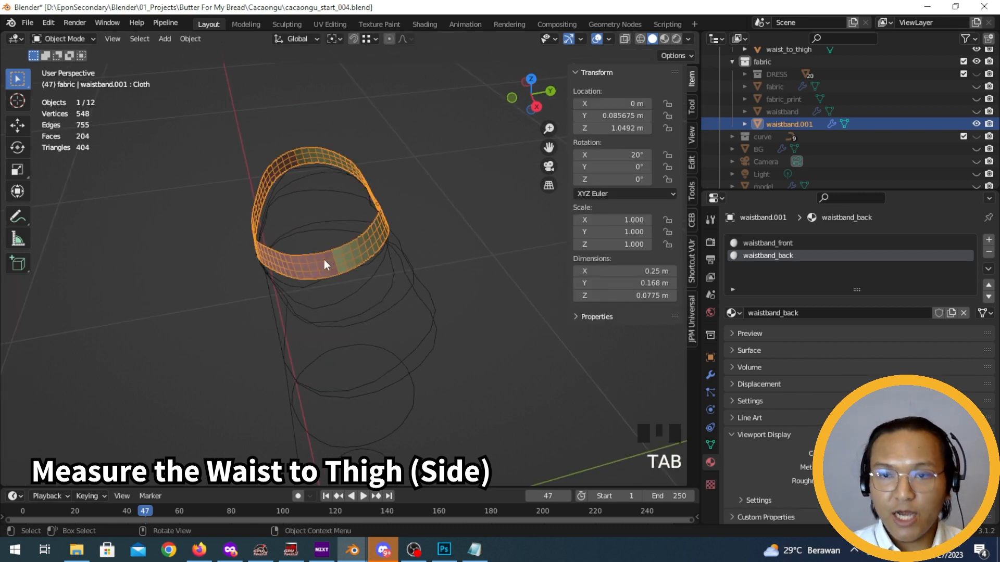
Enable snapping and move waist_to_thigh to the waistband's lower edge where the front and back materials meet
scroll(777, 113, up, 3)
click(808, 75)
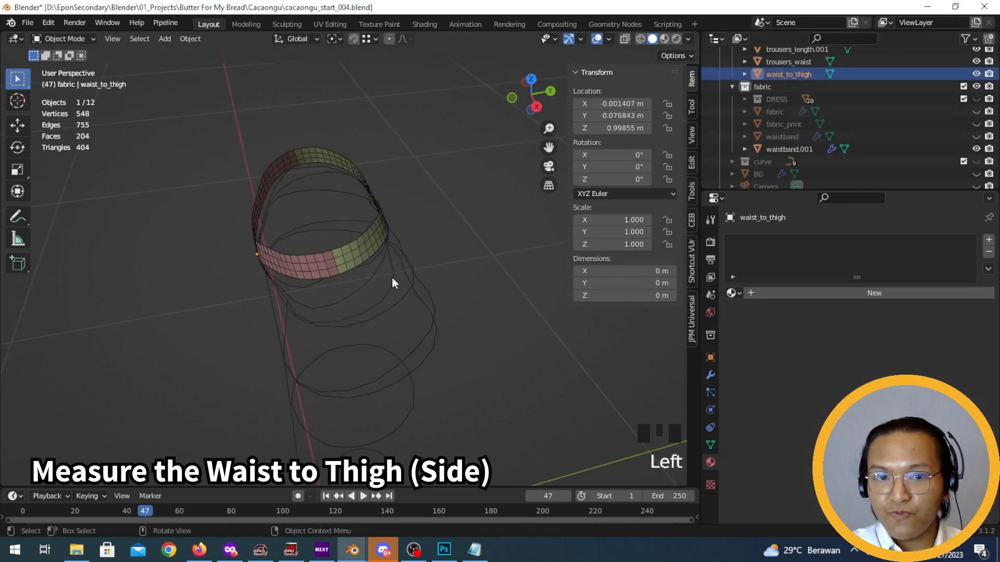
middle_drag(392, 277, 375, 258)
scroll(291, 291, up, 4)
scroll(252, 297, down, 1)
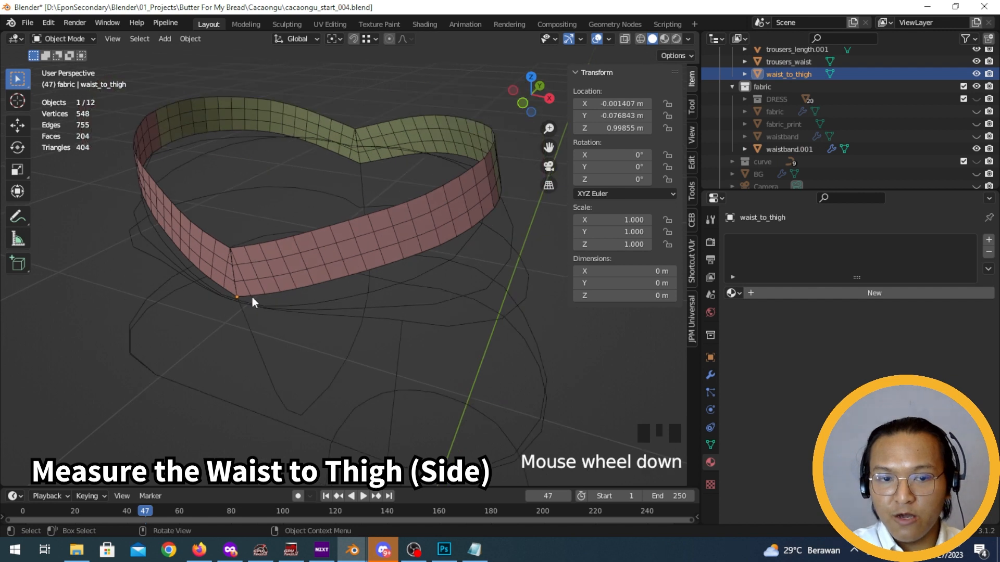
key(n)
middle_drag(389, 296, 392, 129)
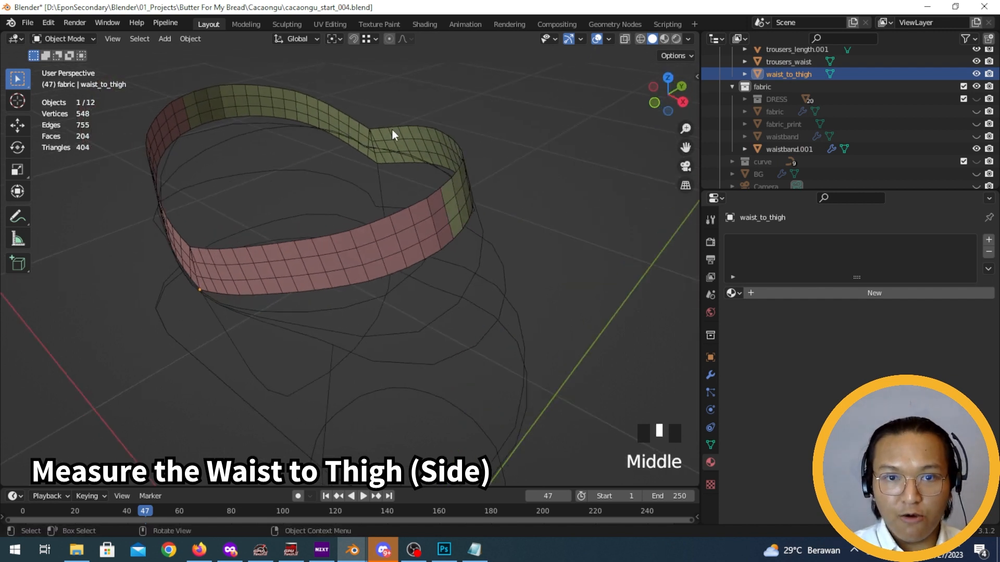
click(354, 39)
middle_drag(395, 269, 365, 270)
key(g)
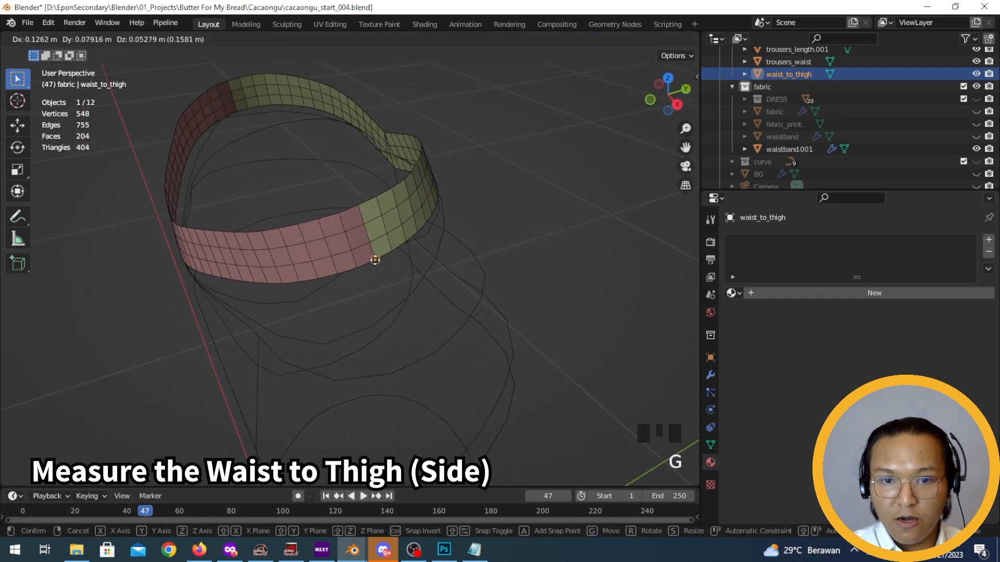
click(362, 205)
middle_drag(368, 218, 326, 214)
Edit the trousers_angled_hips loop and select all of its edges
key(Tab)
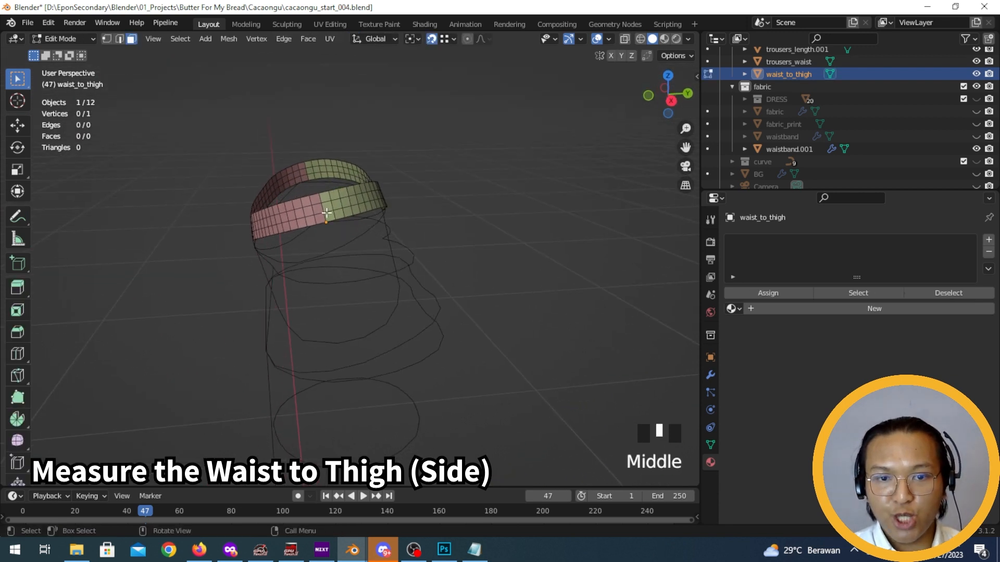
middle_drag(352, 330, 349, 270)
key(Tab)
click(352, 265)
key(Tab)
key(2)
key(1)
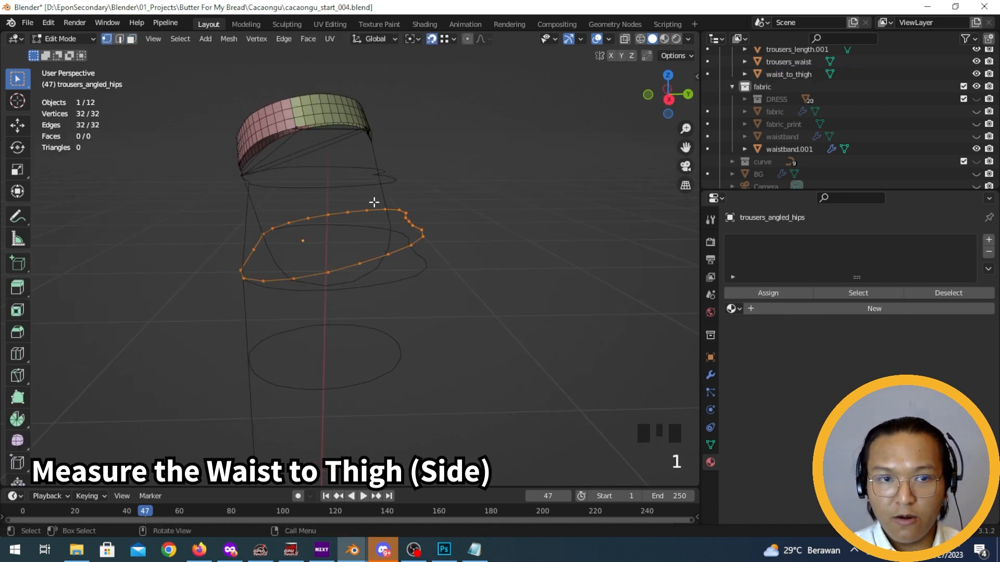
middle_drag(382, 288, 389, 303)
middle_drag(384, 314, 351, 278)
key(2)
click(310, 187)
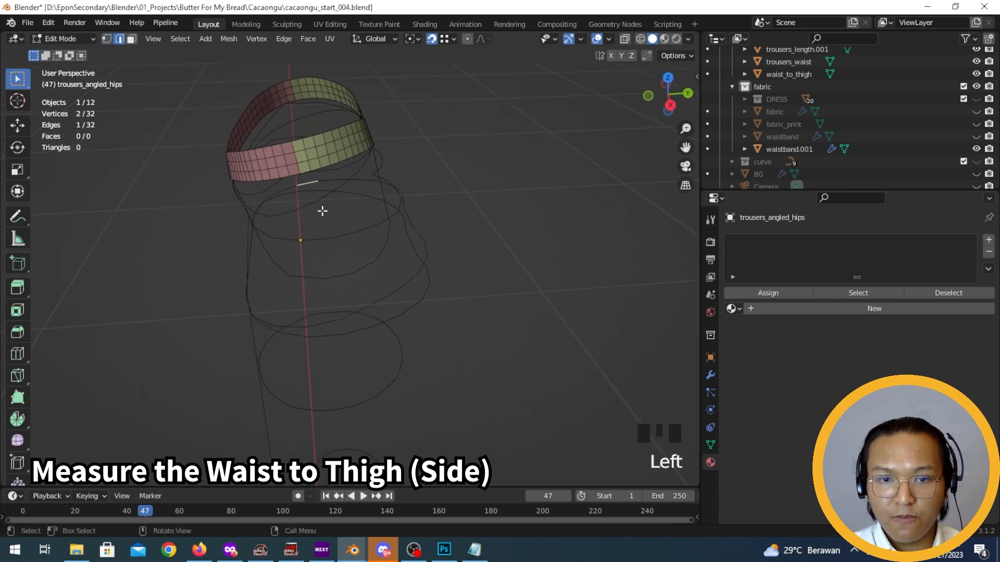
ctrl+click(326, 323)
middle_drag(365, 314, 423, 268)
key(n)
key(a)
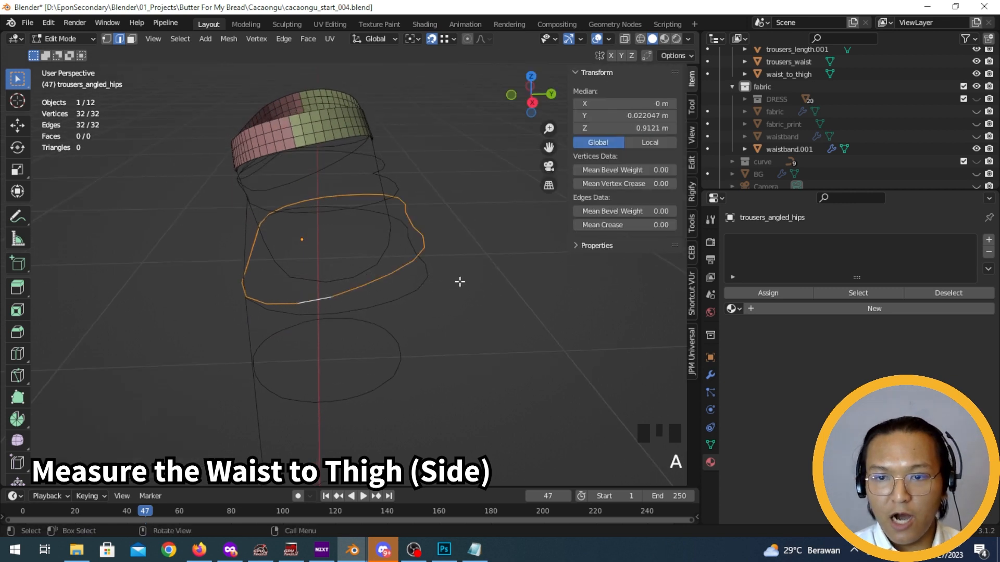
Examine the MeasureIt total of the hips loop and compare it with the HIPS_ANGLED entry in the Notepad measurements
click(692, 252)
click(693, 218)
click(693, 191)
click(692, 163)
click(692, 137)
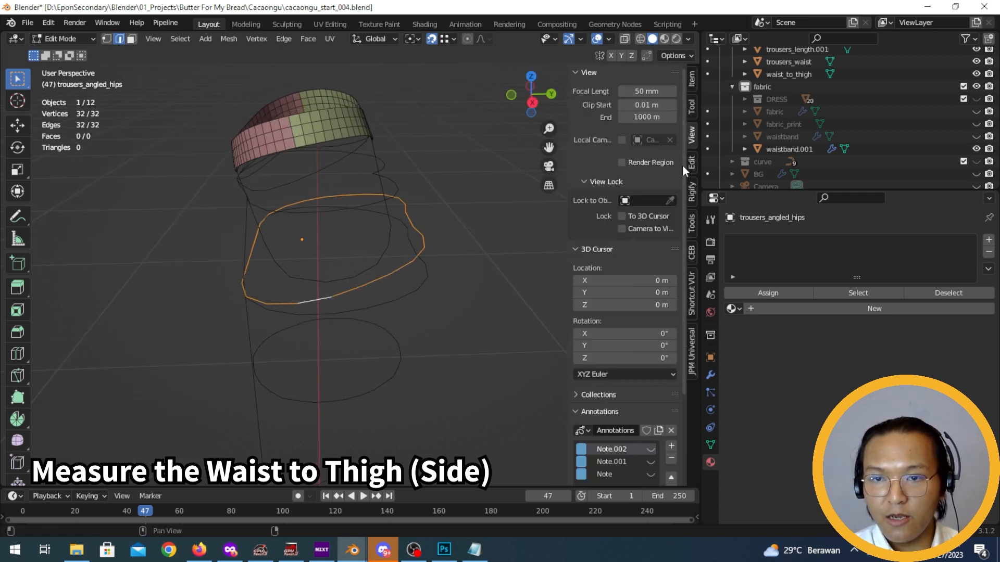
scroll(623, 269, down, 5)
click(615, 298)
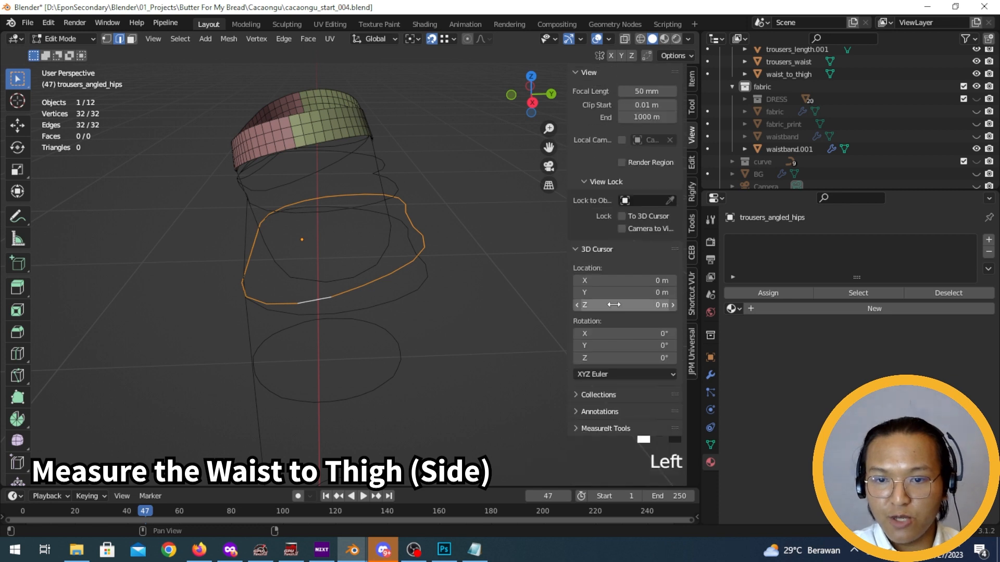
click(620, 426)
scroll(625, 423, down, 8)
scroll(625, 425, down, 15)
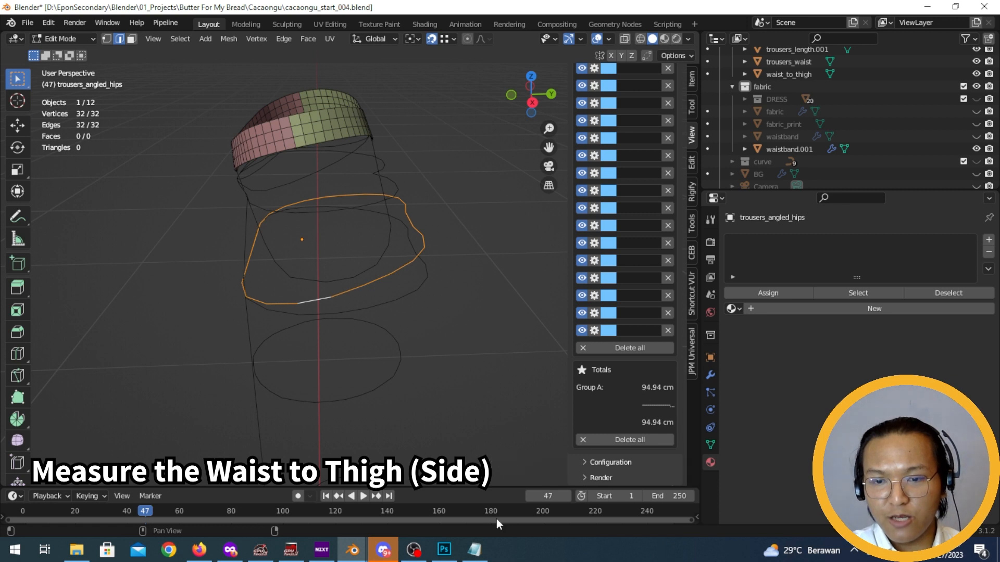
click(474, 550)
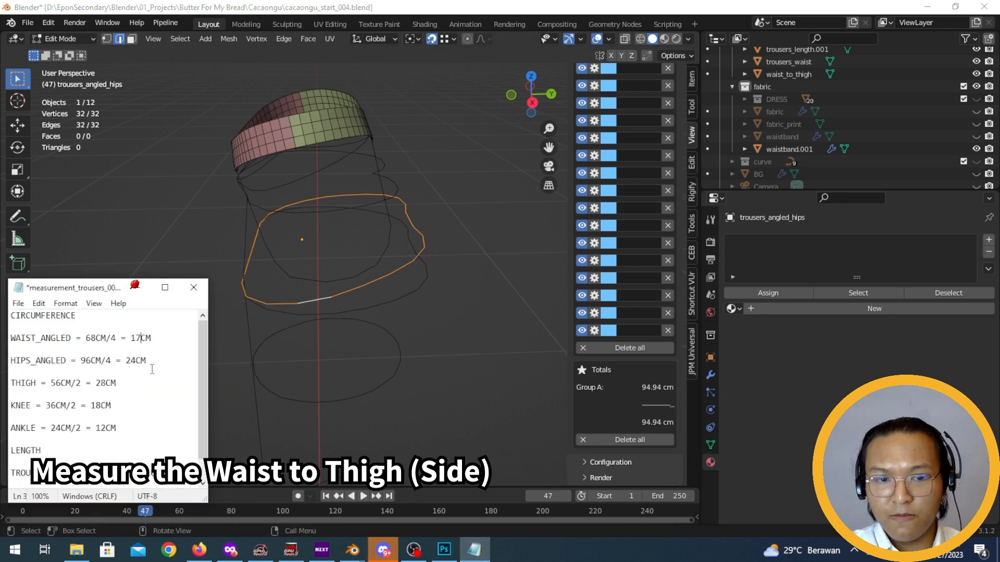
click(137, 288)
Delete the hips loop's existing measurements and add segment measurements along its front half from side to side
middle_drag(220, 299, 640, 367)
click(322, 319)
ctrl+click(314, 205)
click(642, 349)
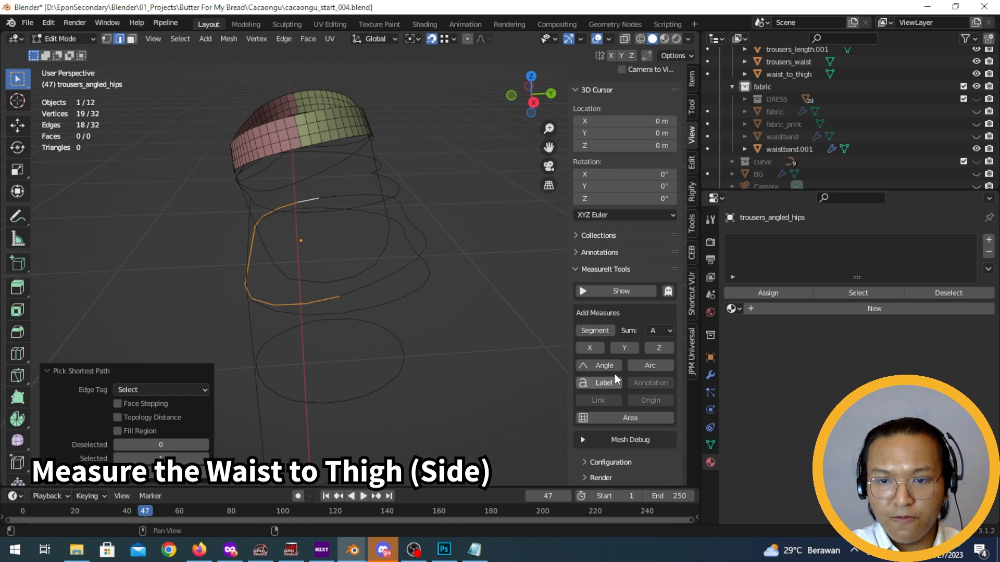
click(601, 331)
scroll(603, 340, down, 10)
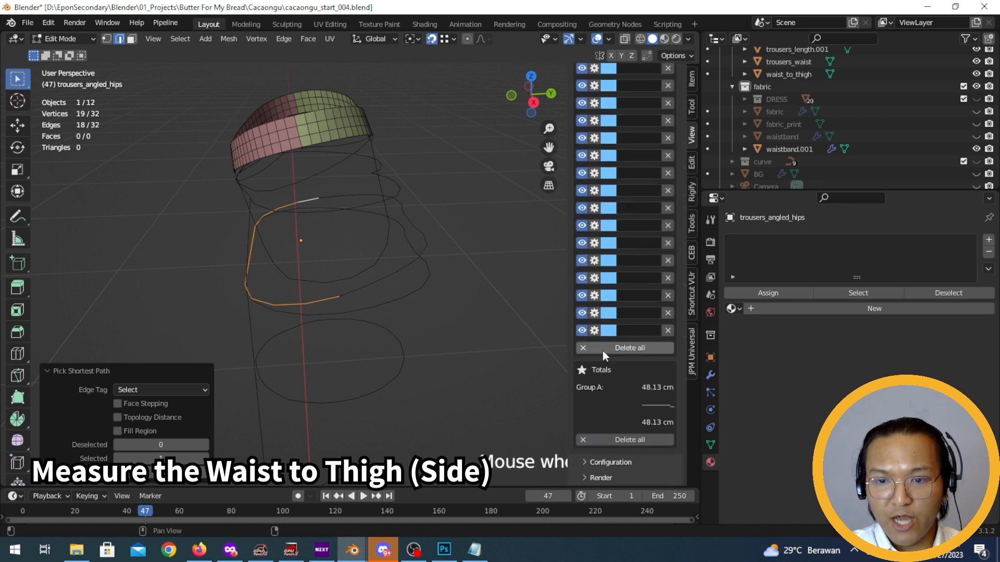
Reselect the front half of the hips loop from its side edges, display its segment measurements and examine the list
middle_drag(347, 339, 323, 222)
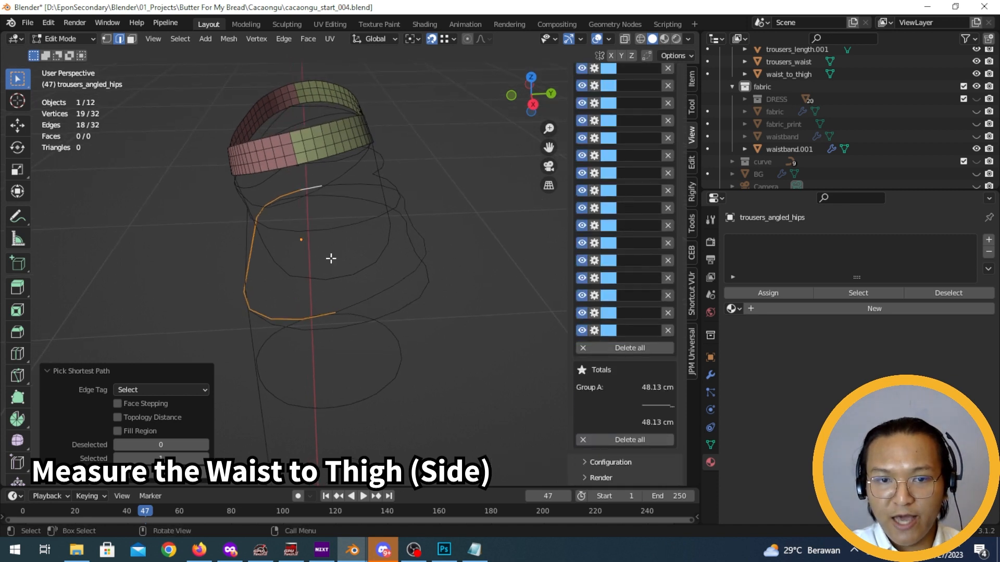
key(1)
click(336, 312)
middle_drag(355, 345, 352, 330)
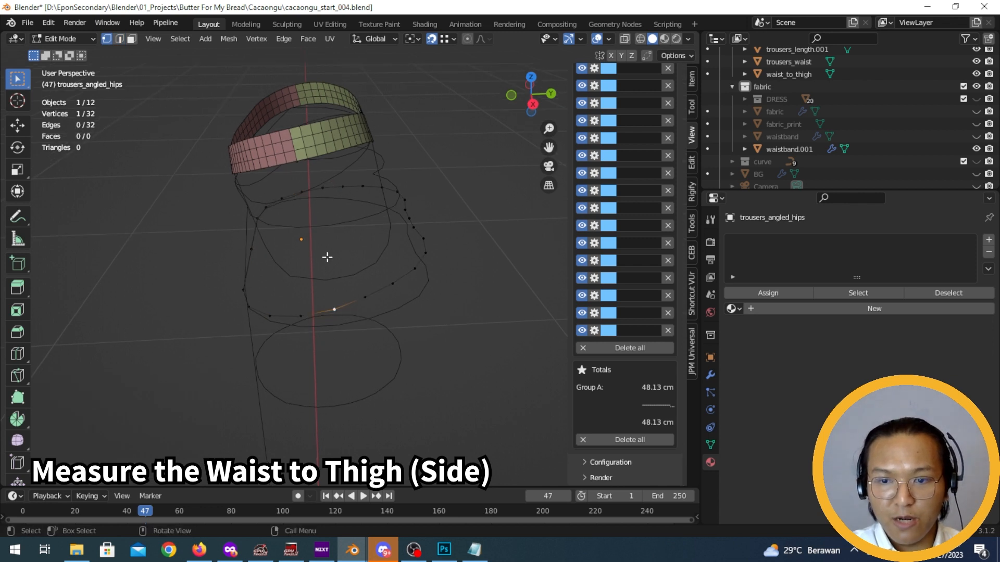
key(2)
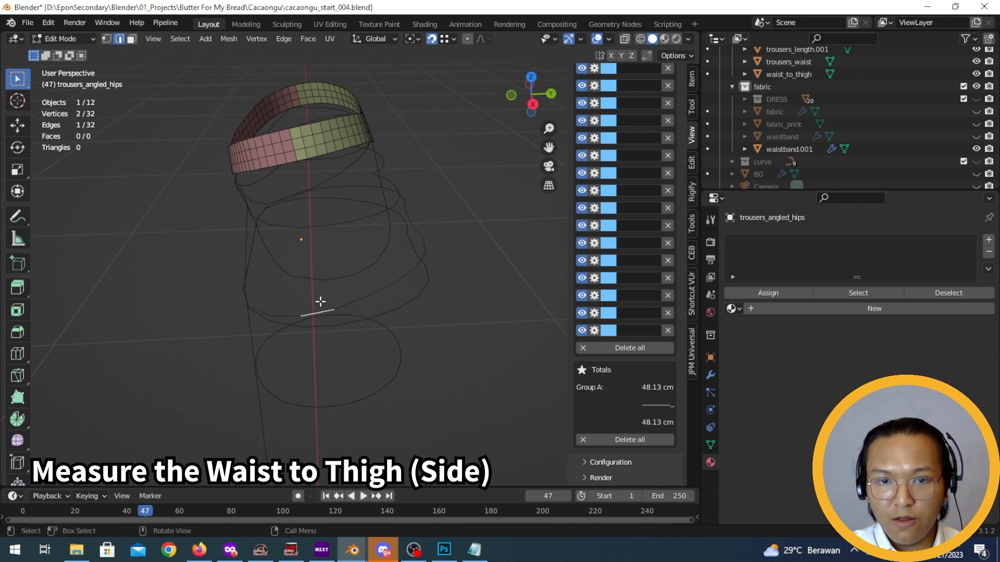
ctrl+click(315, 191)
scroll(633, 291, up, 12)
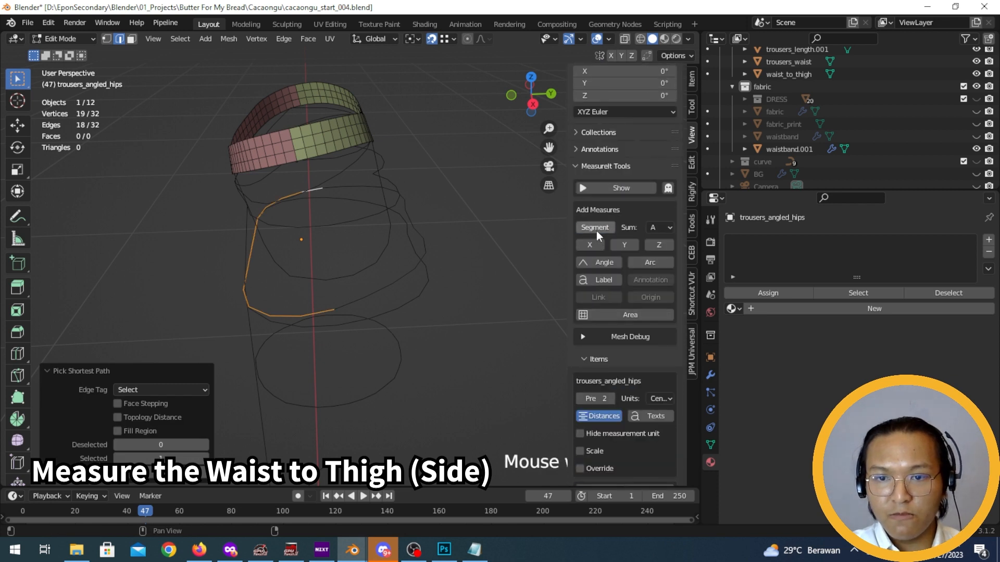
click(628, 188)
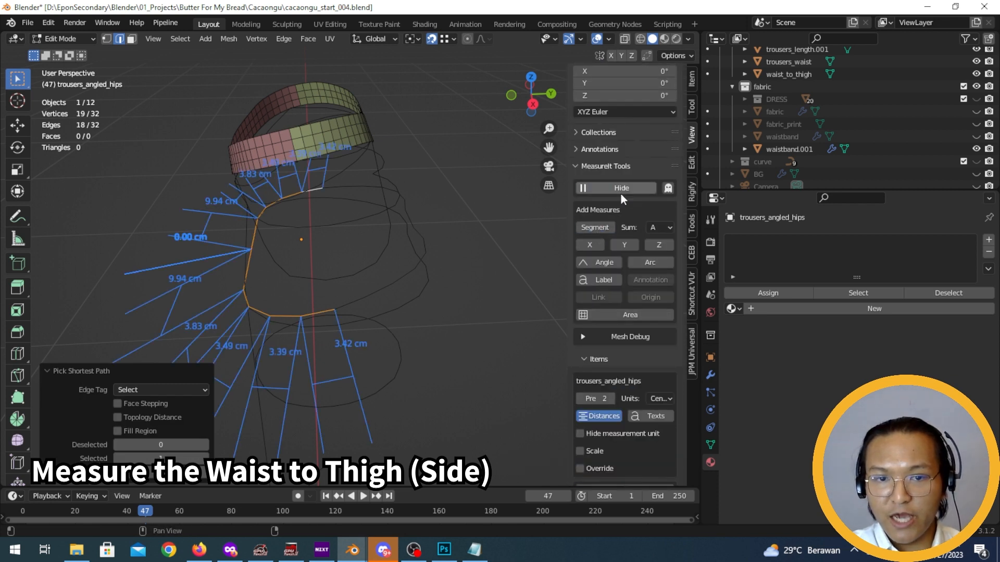
scroll(633, 367, down, 6)
scroll(633, 366, down, 15)
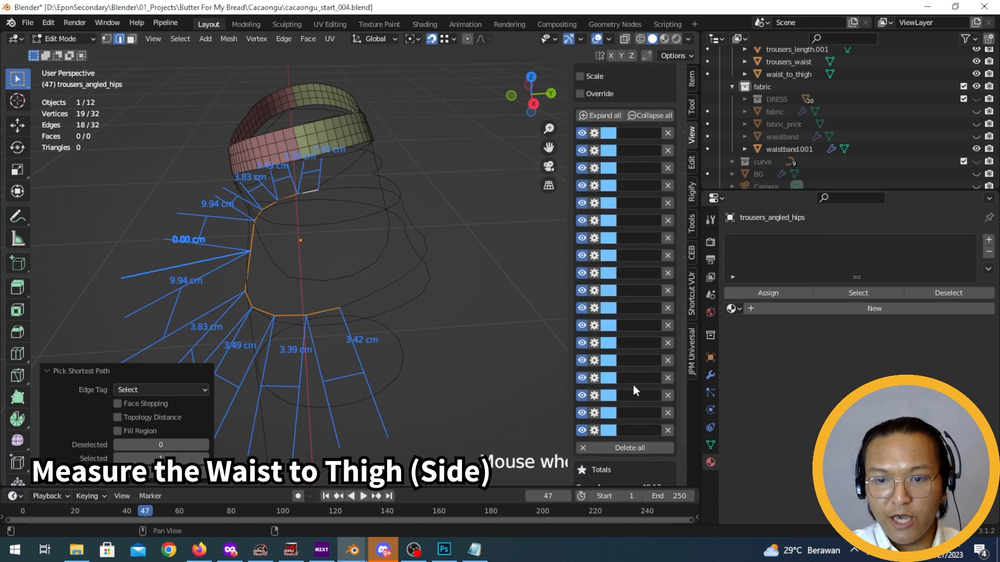
Compare the hips loop's front-half total with the HIPS_ANGLED circumference in the Notepad measurements
click(473, 551)
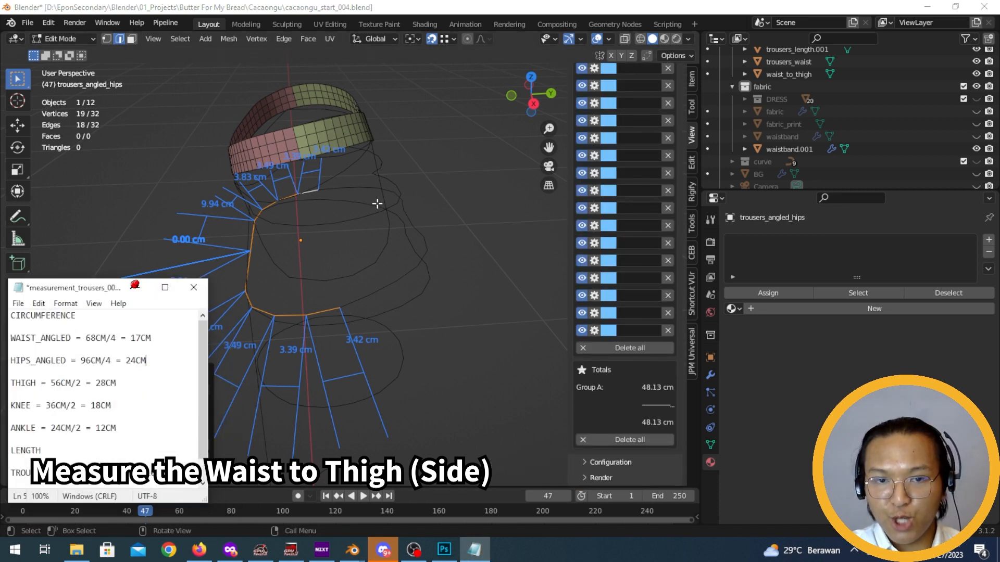
drag(82, 366, 91, 363)
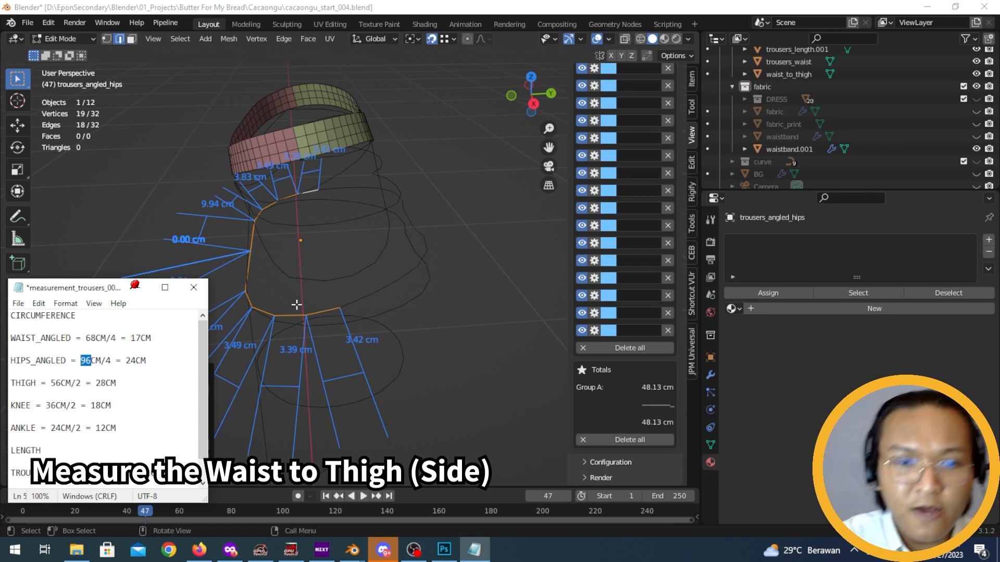
click(346, 311)
Select the outer side vertex of the trousers_angled_hips loop, snap the 3D cursor to it and finish editing the loop
key(1)
click(340, 309)
middle_drag(354, 319, 306, 286)
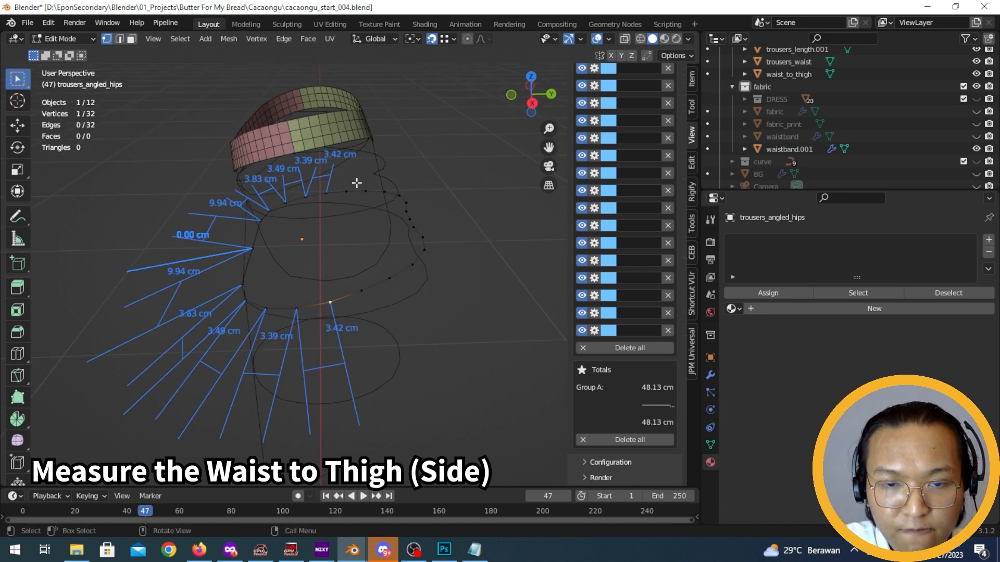
middle_drag(324, 196, 375, 143)
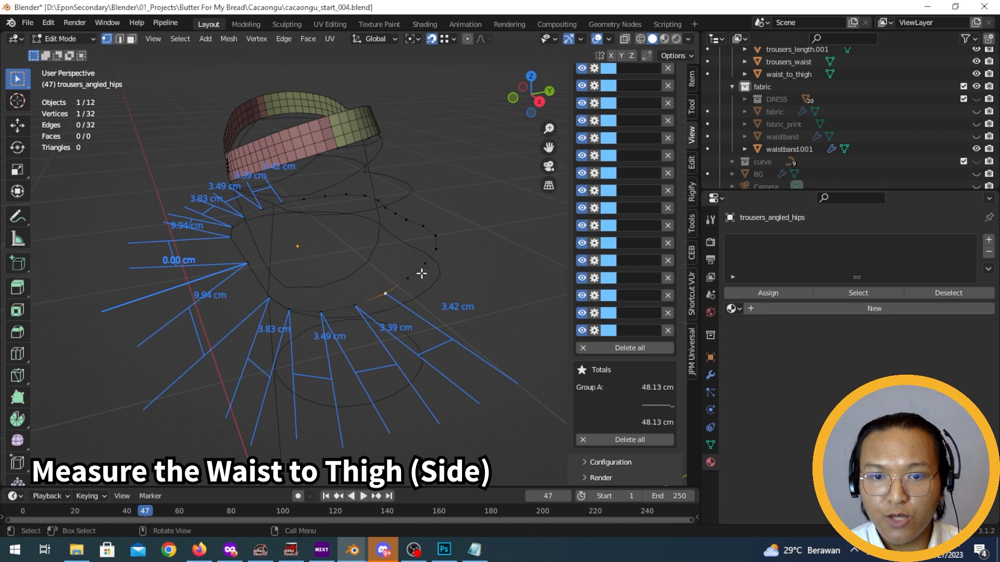
key(shift+s)
click(398, 343)
middle_drag(398, 343, 388, 299)
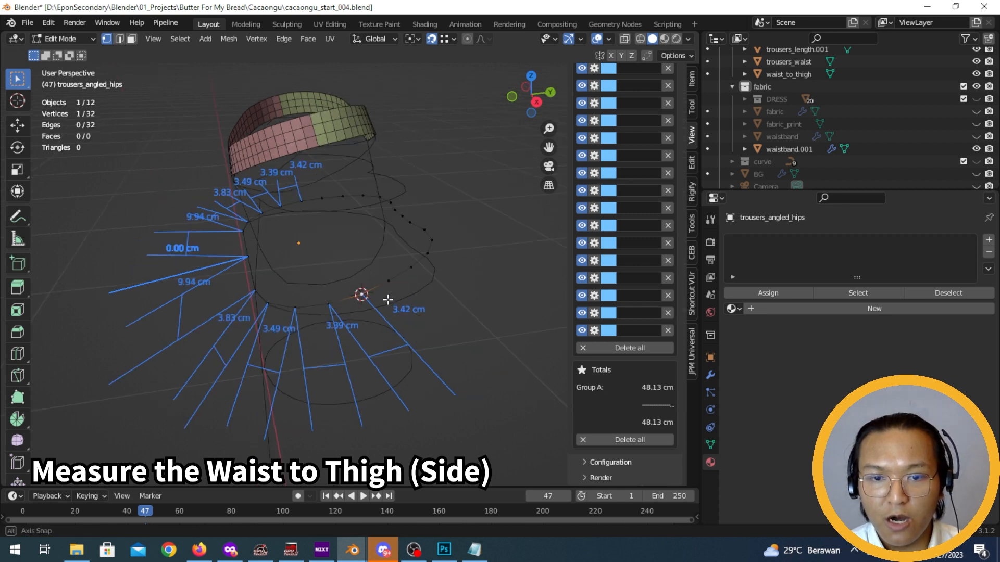
key(Tab)
Extrude the waist_to_thigh vertex from the waistband's side point and snap the new vertex to the 3D cursor on the hips loop
click(790, 74)
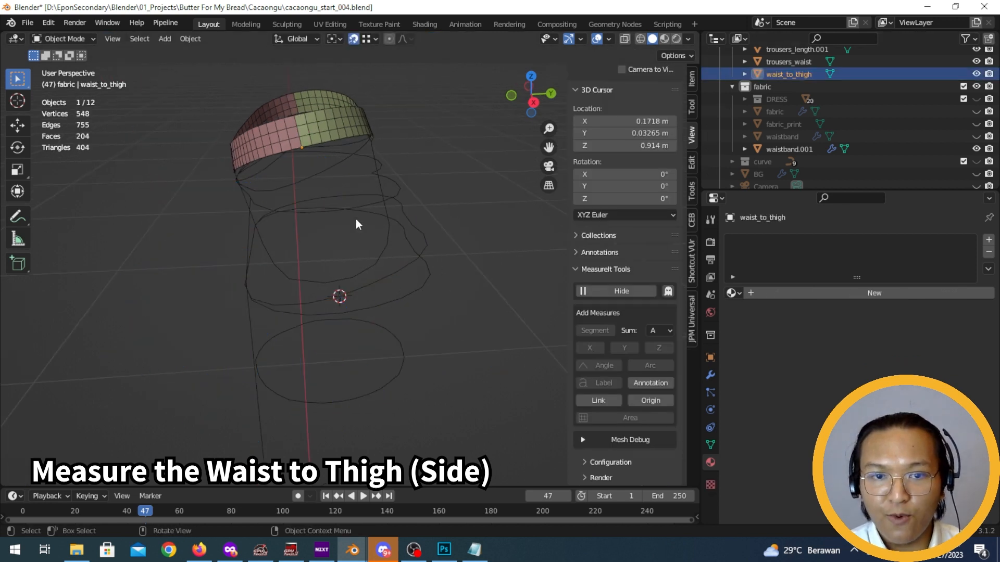
key(Tab)
key(e)
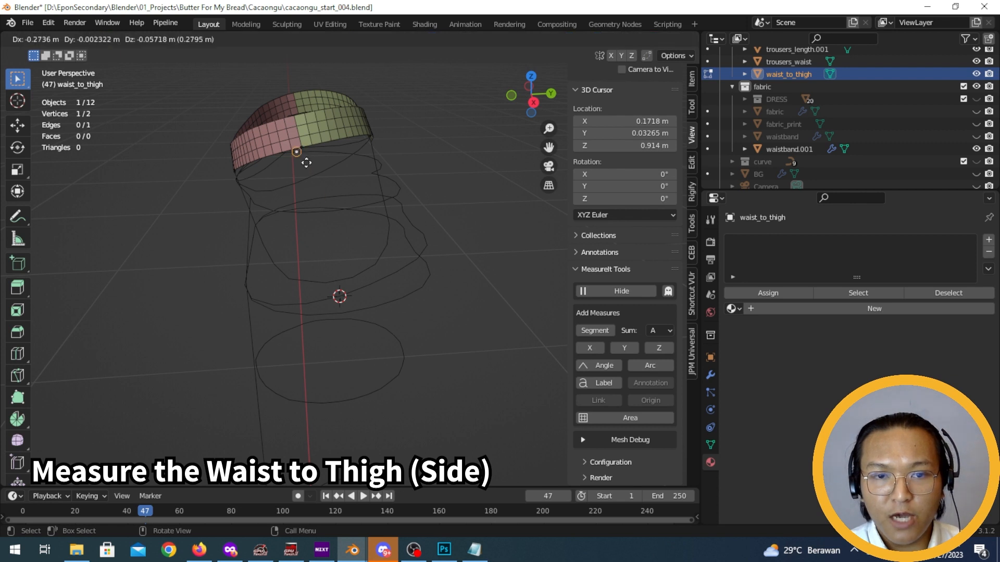
click(341, 245)
key(shift+s)
click(343, 194)
middle_drag(342, 297, 355, 258)
key(KP_3)
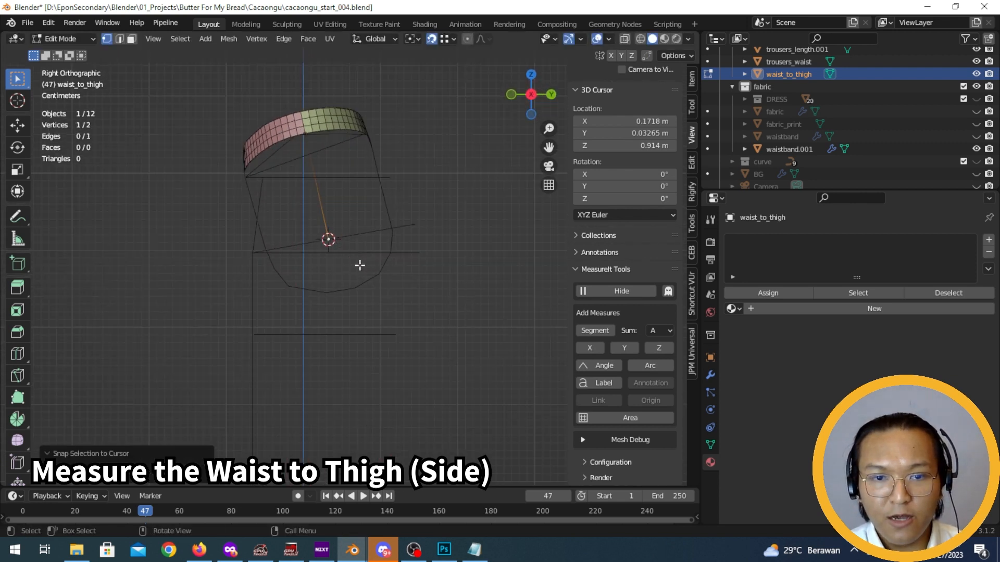
key(Tab)
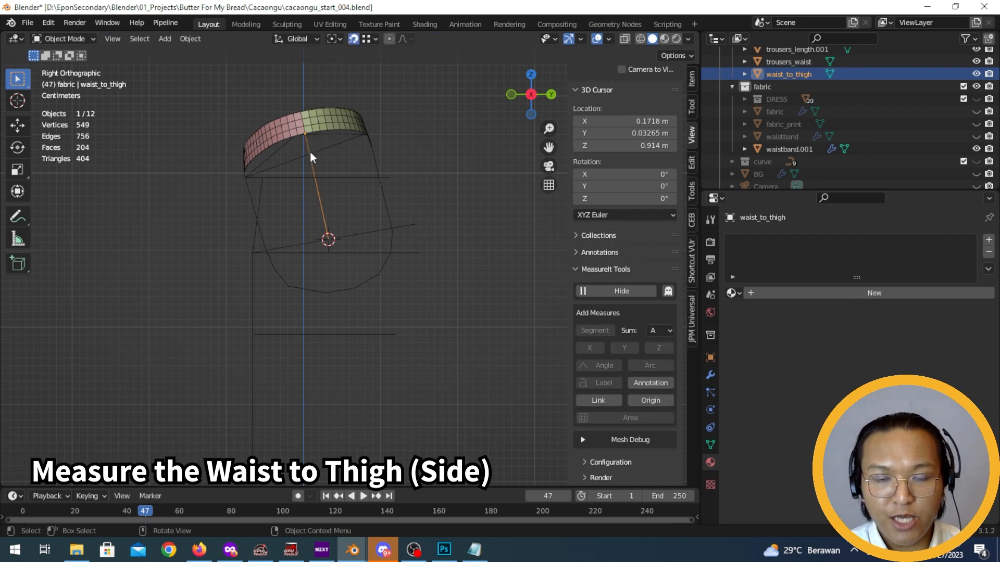
middle_drag(337, 244, 398, 270)
click(370, 311)
key(Tab)
scroll(376, 223, up, 2)
key(Tab)
click(364, 170)
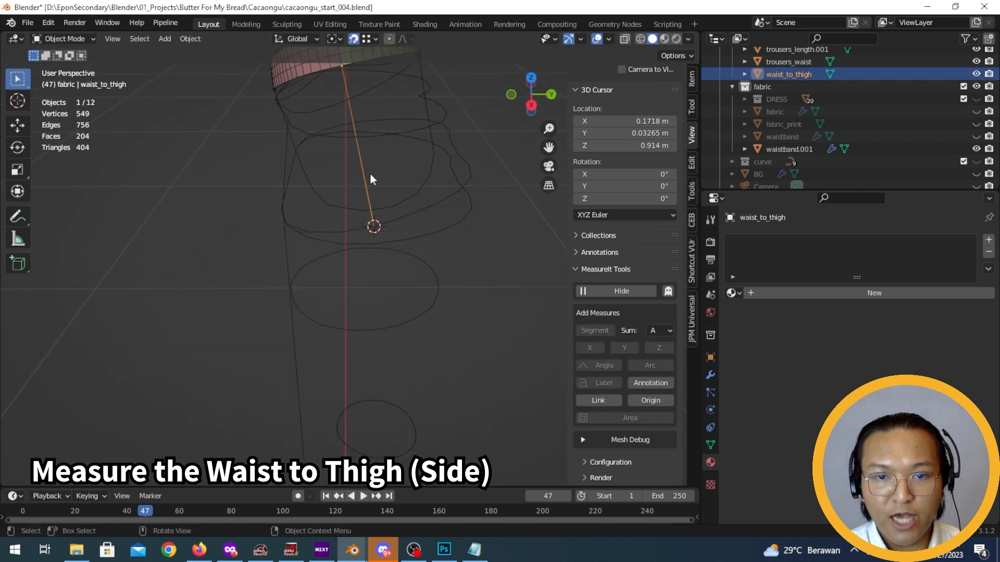
middle_drag(373, 187, 376, 172)
key(Tab)
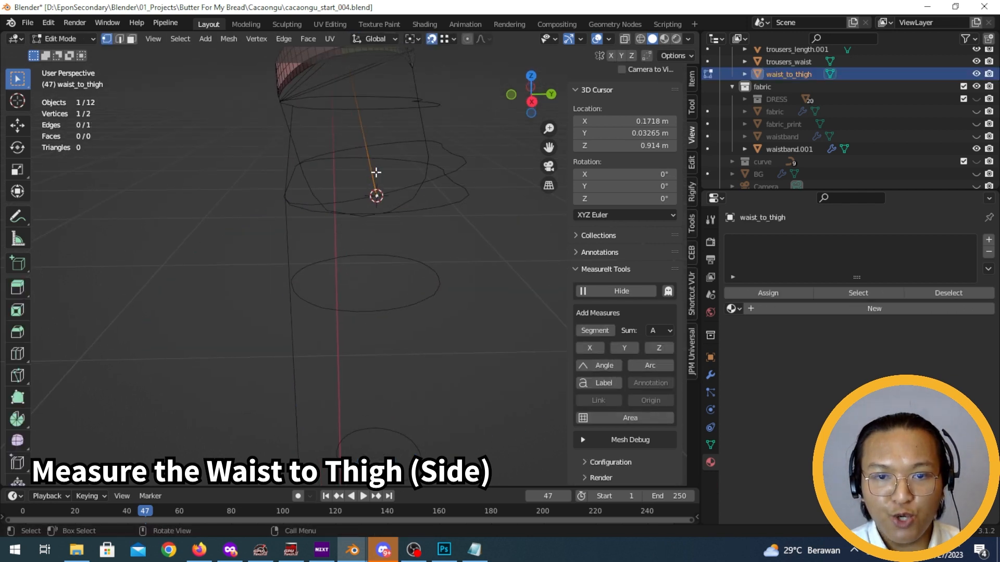
click(390, 256)
key(Tab)
Edit the thigh.001 loop and select the path of edges along its front half, from inner to outer side
click(388, 256)
key(Tab)
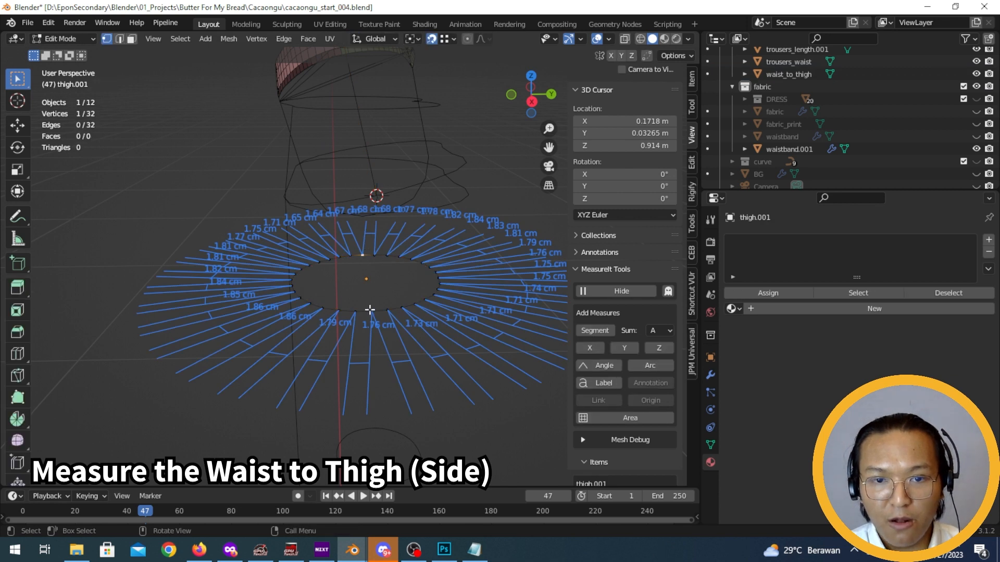
middle_drag(368, 293, 373, 311)
key(2)
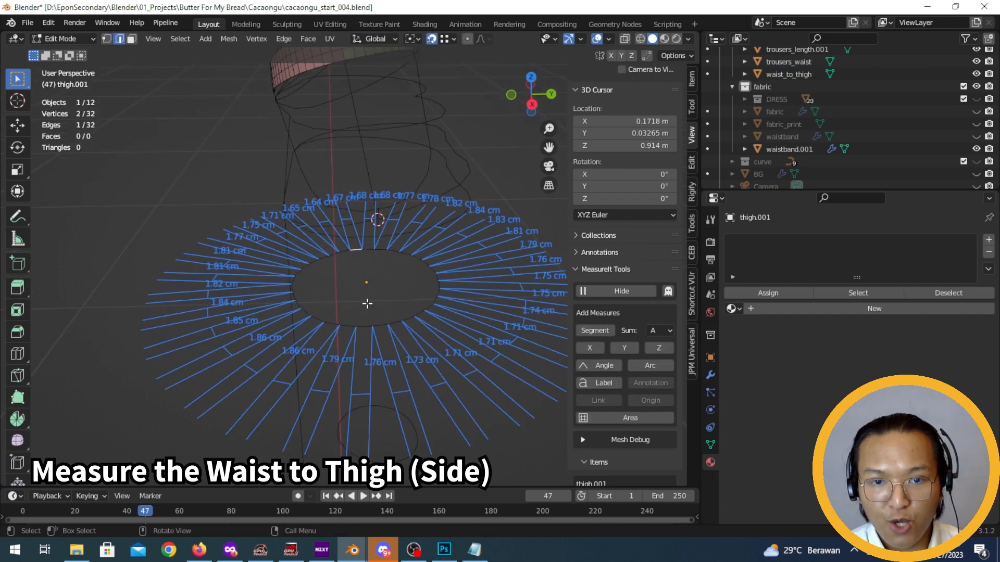
ctrl+click(364, 325)
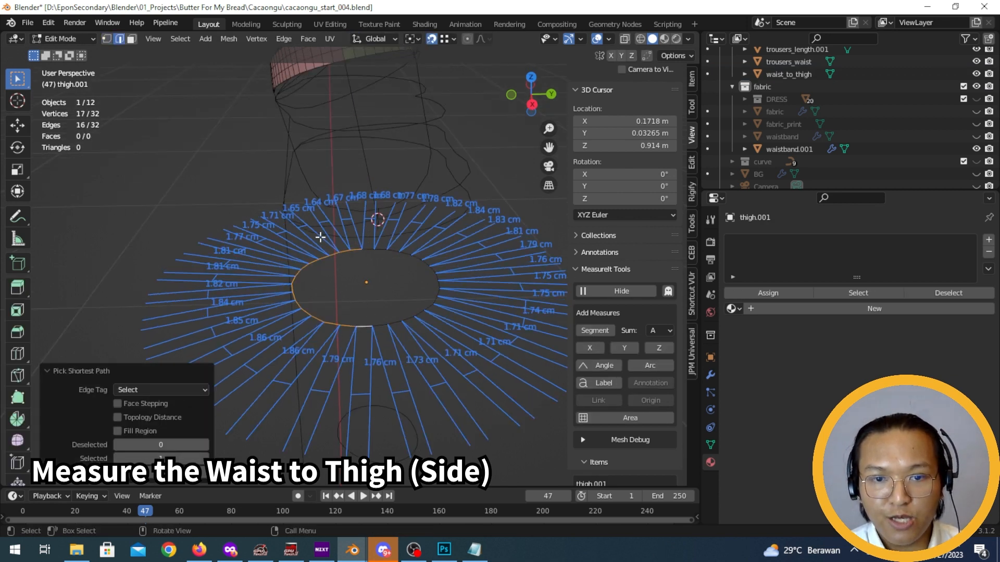
Select the outer side vertex of the thigh.001 loop, snap the 3D cursor to it and finish editing the loop
scroll(385, 279, up, 5)
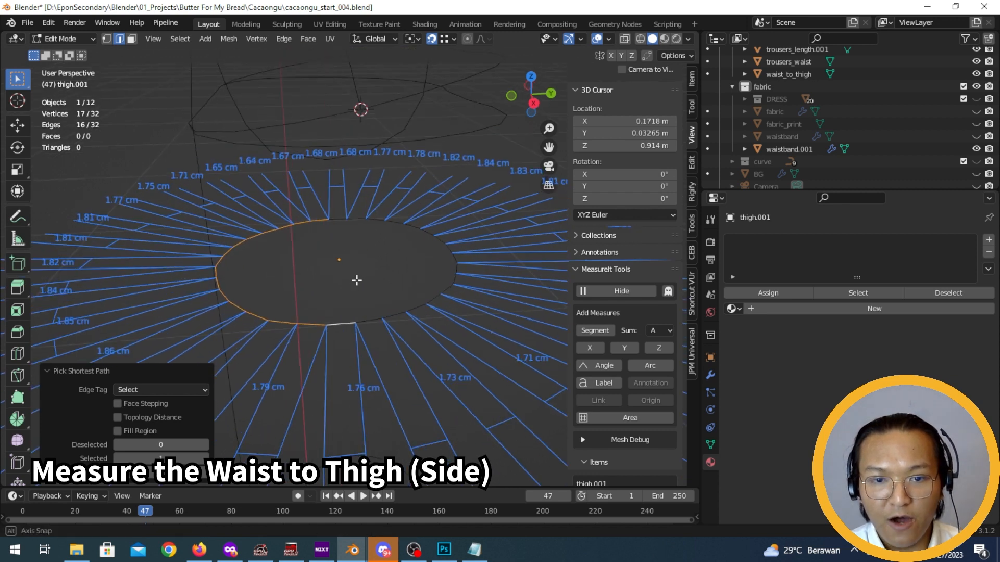
mouse_move(349, 312)
middle_down()
mouse_move(355, 281)
mouse_move(342, 320)
middle_up()
key(1)
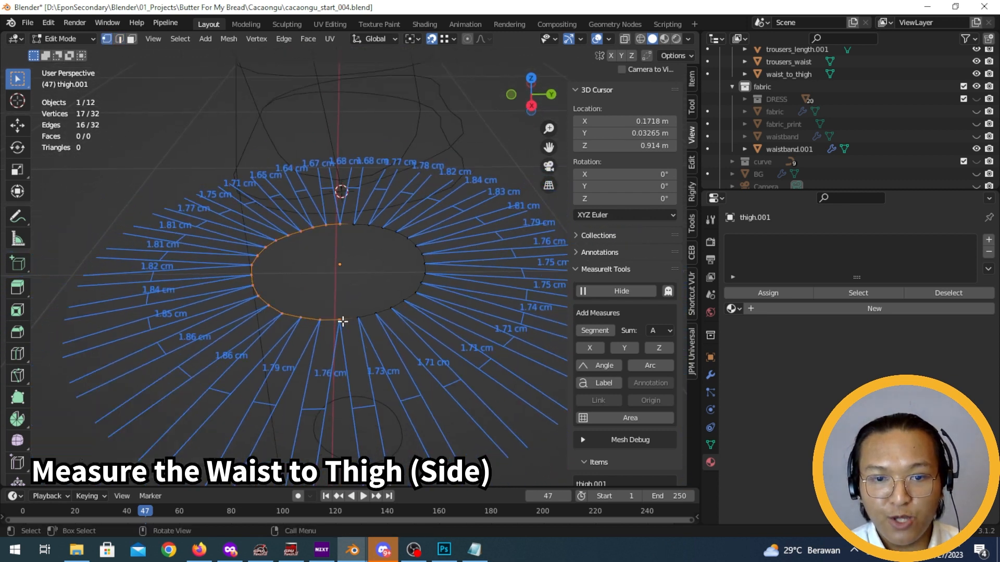
click(345, 321)
middle_drag(362, 330, 350, 297)
key(shift+s)
click(366, 348)
scroll(361, 324, down, 2)
key(Tab)
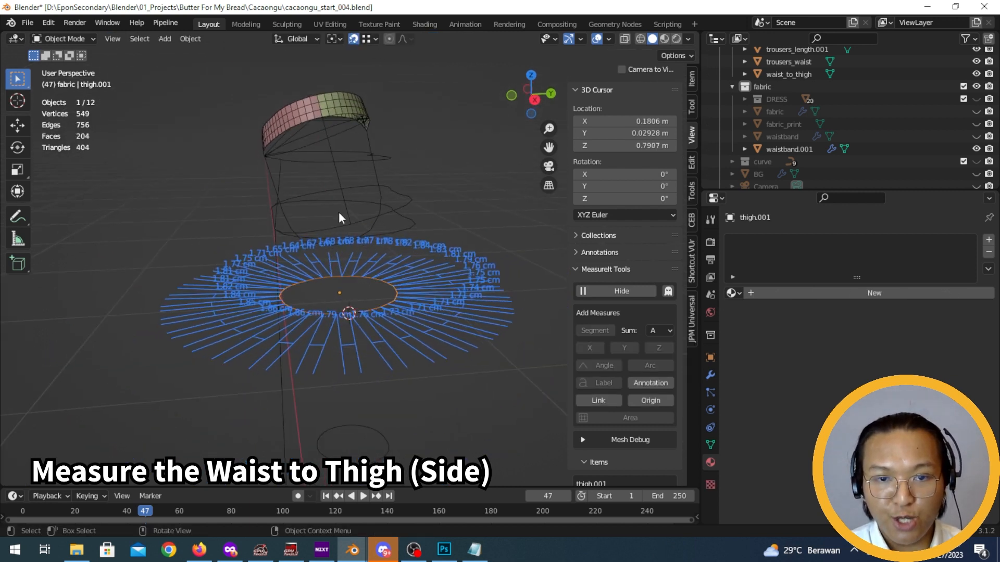
Extrude the hips-level vertex of waist_to_thigh, snap the new vertex to the 3D cursor on the thigh loop and inspect the line
click(351, 217)
key(Tab)
click(359, 227)
key(e)
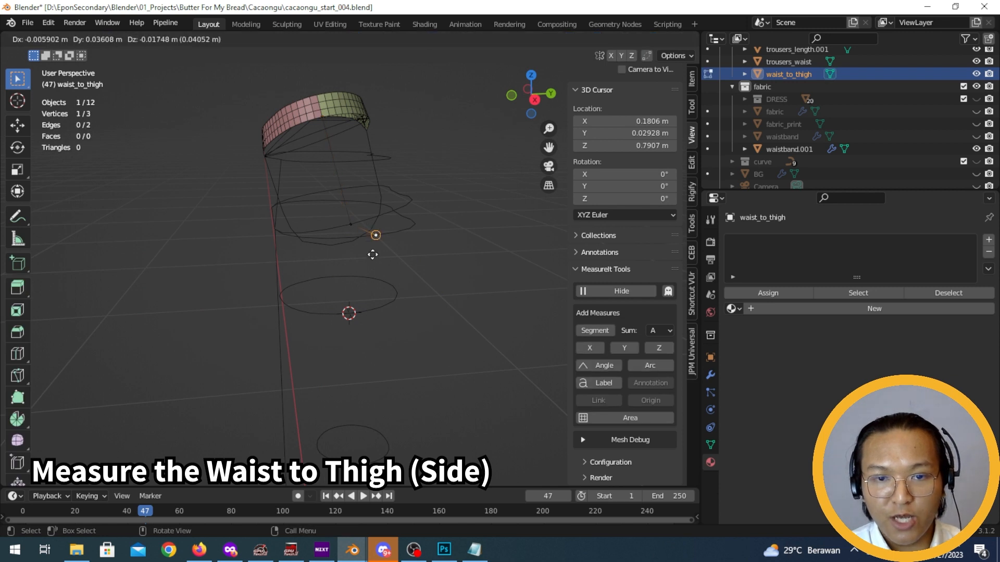
click(374, 262)
key(shift+s)
click(370, 190)
alt+middle_drag(342, 297, 316, 285)
key(Tab)
middle_drag(320, 188, 430, 248)
middle_drag(414, 293, 339, 183)
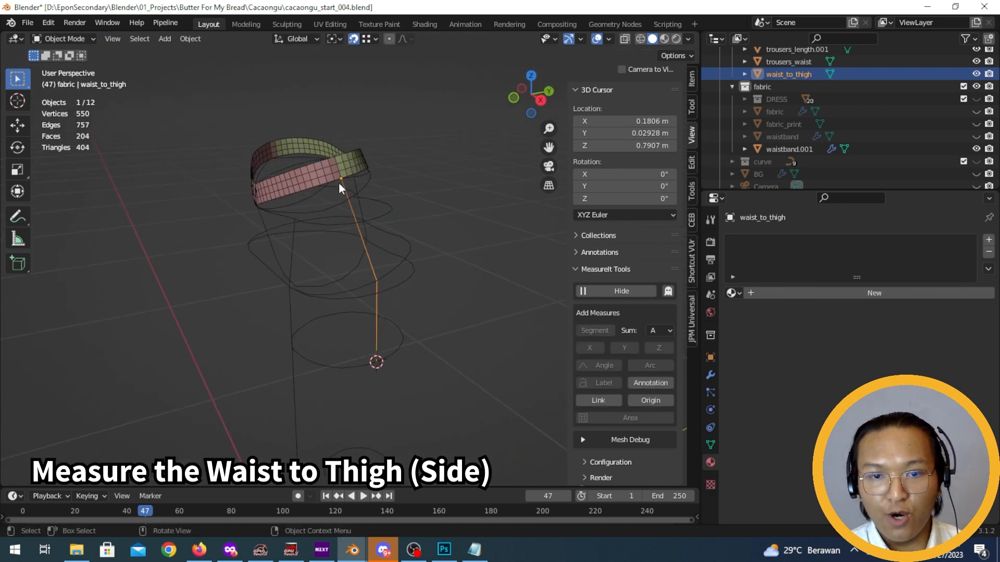
mouse_move(377, 281)
middle_down()
mouse_move(373, 305)
mouse_move(371, 294)
middle_up()
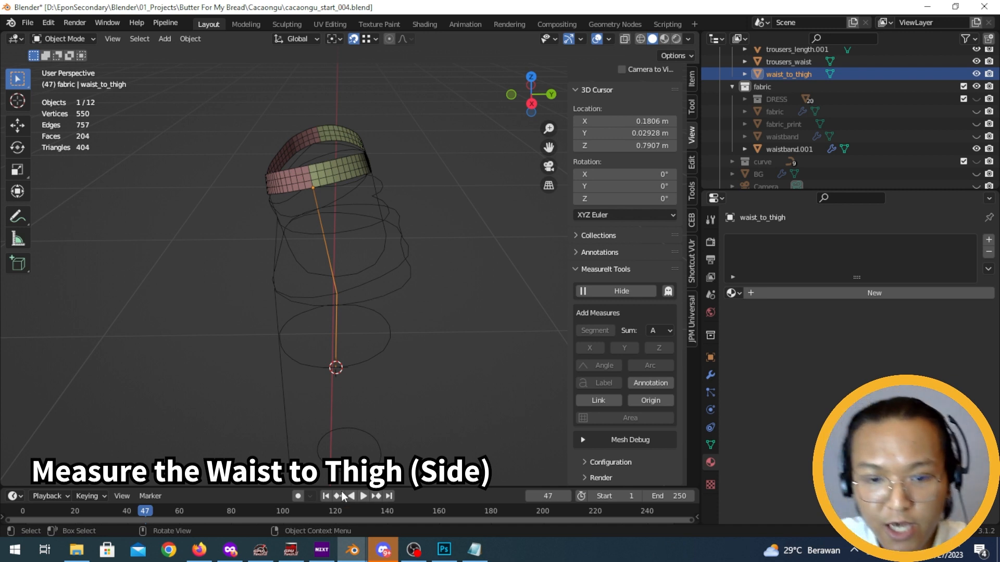
Switch to the Notepad measurements and start a crotch entry beginning with CROT below TROUSERS_LENGTH
mouse_move(455, 559)
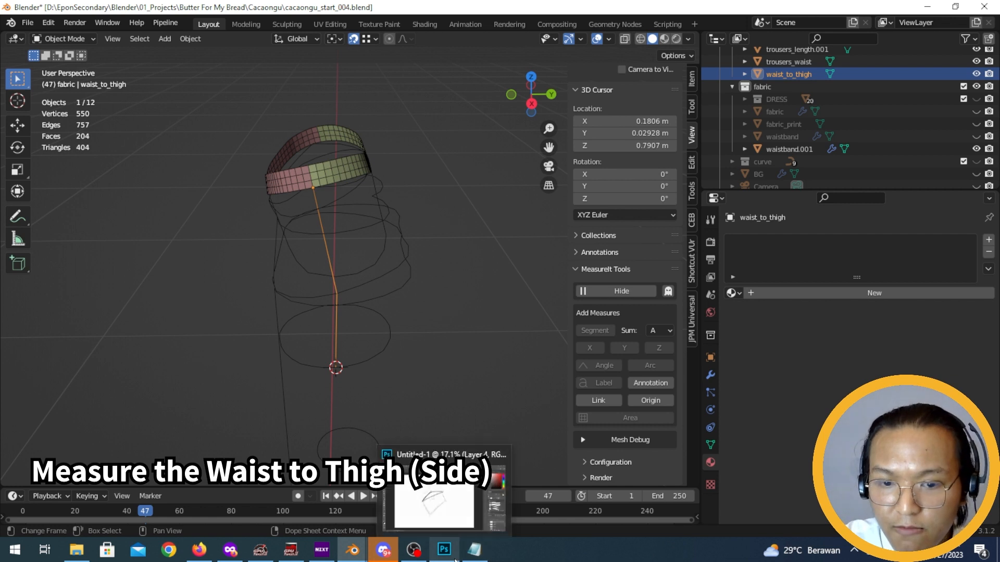
click(476, 550)
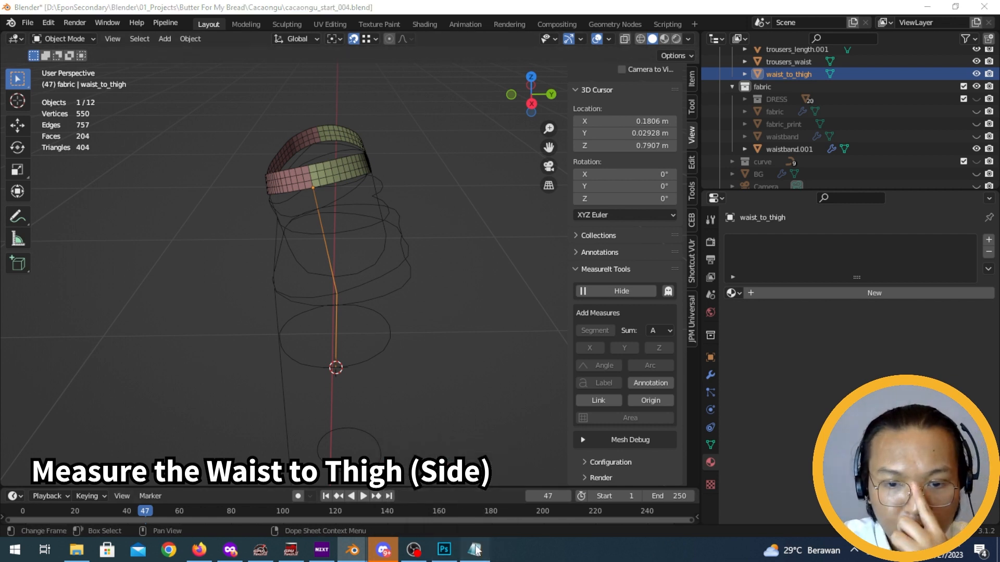
scroll(176, 413, down, 1)
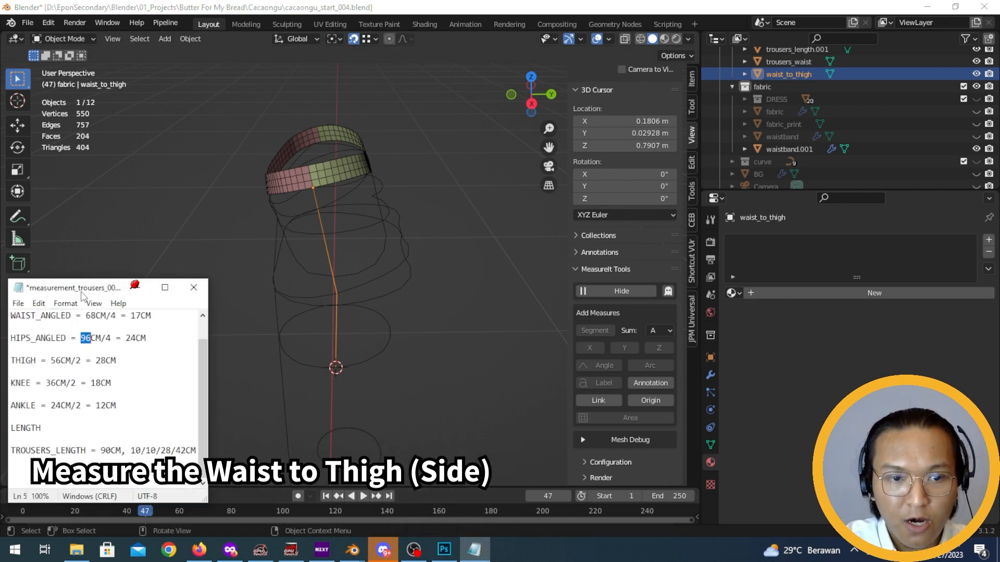
click(195, 453)
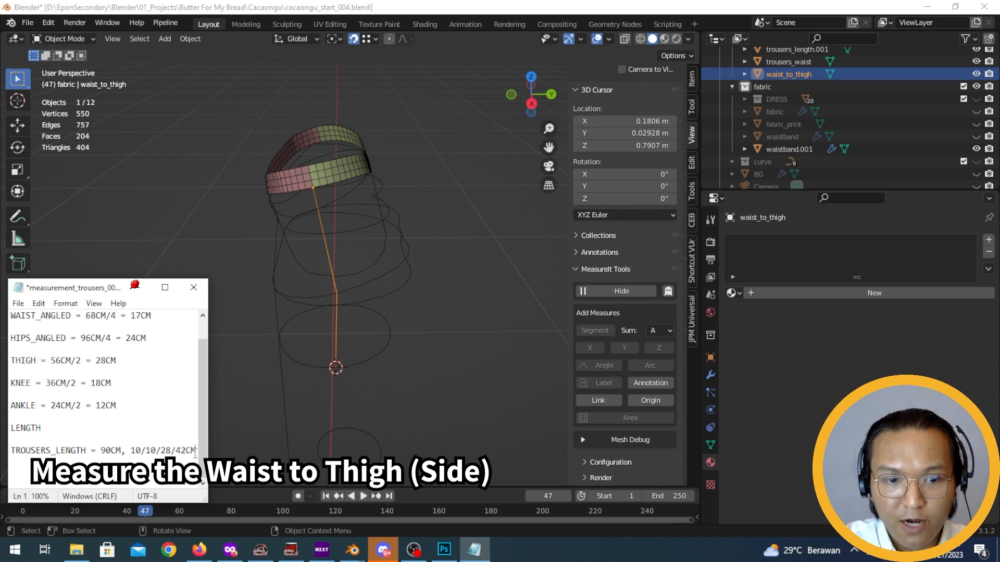
key(Return)
key(Return)
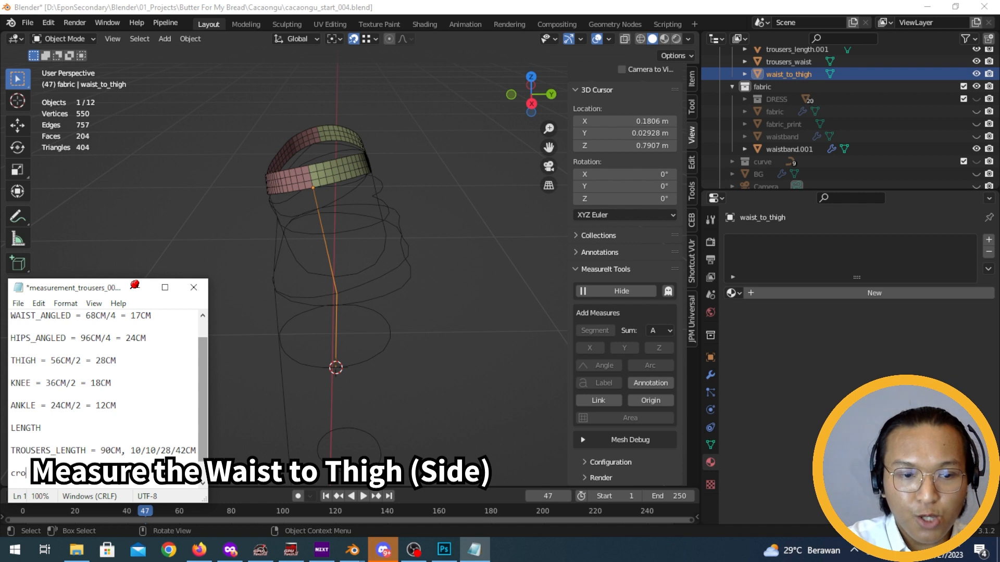
text(CROT)
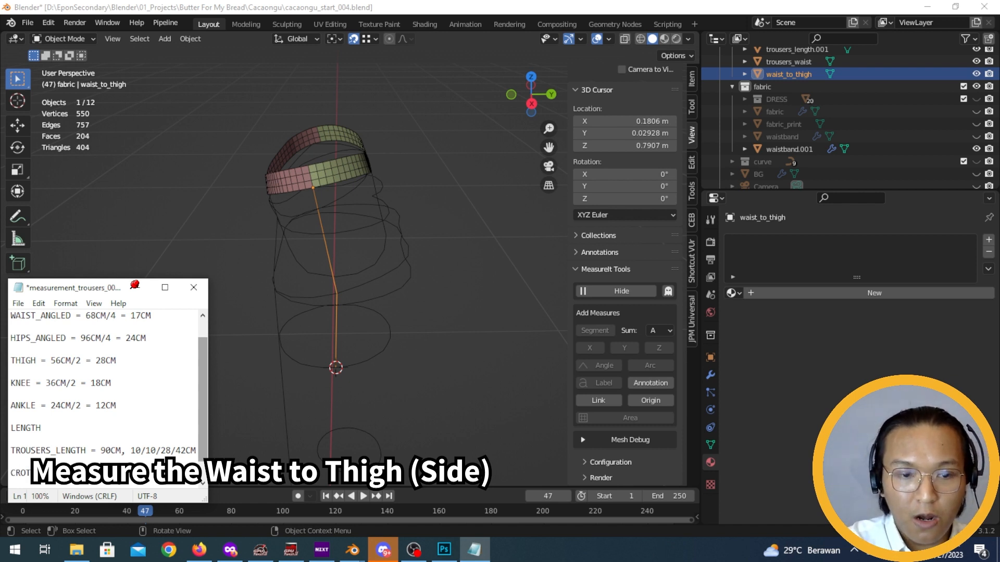
Edit crotch_line in Blender and select its front edges from the waistband down to the lowest crotch point
click(326, 275)
alt+middle_drag(352, 306, 380, 293)
key(Tab)
scroll(379, 295, up, 2)
key(2)
click(270, 203)
ctrl+click(350, 311)
key(1)
click(358, 313)
scroll(373, 332, up, 1)
key(2)
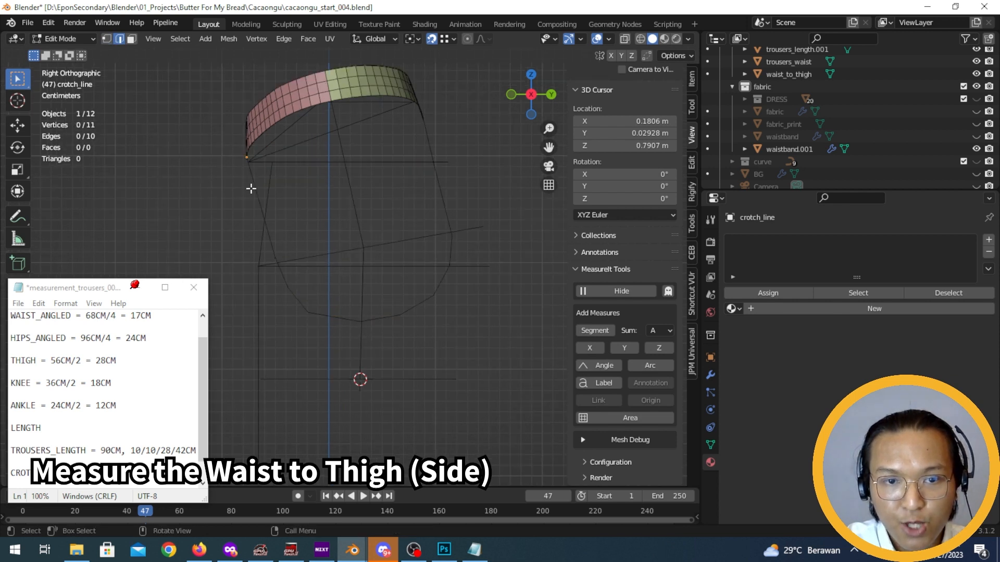
click(251, 187)
ctrl+click(353, 320)
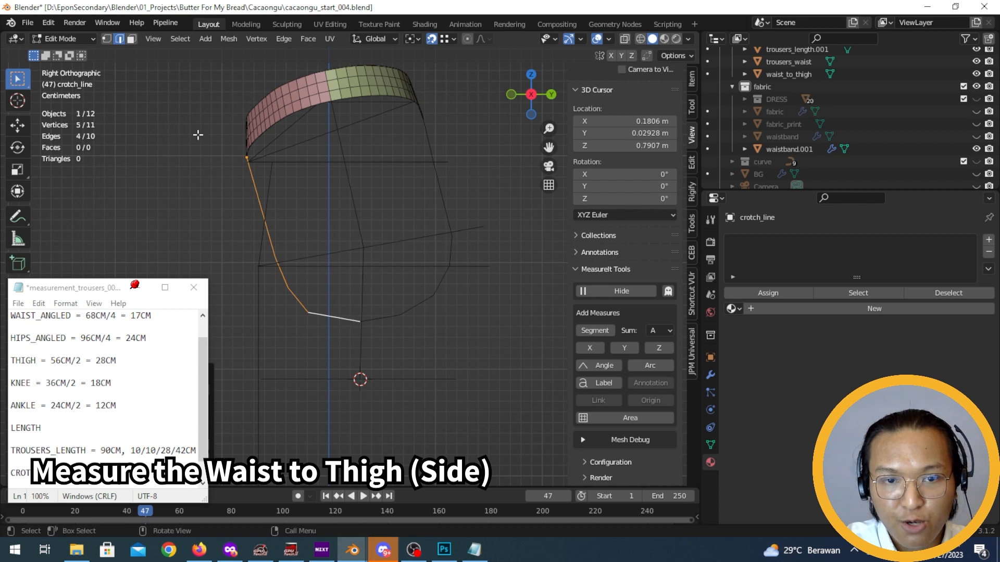
Add segment measurements along the selected front part of crotch_line, check their total and delete them
click(608, 329)
scroll(609, 330, down, 10)
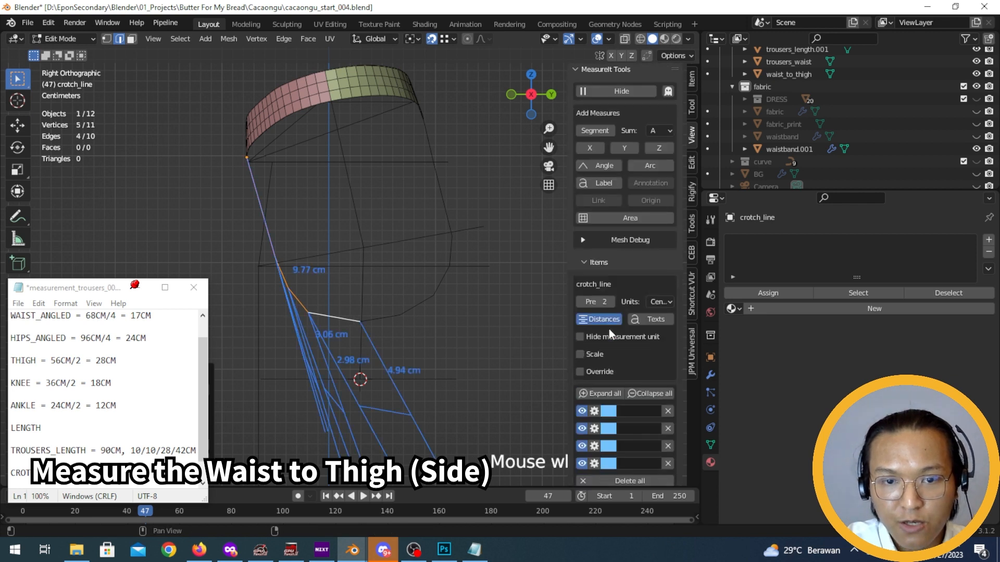
scroll(387, 307, down, 4)
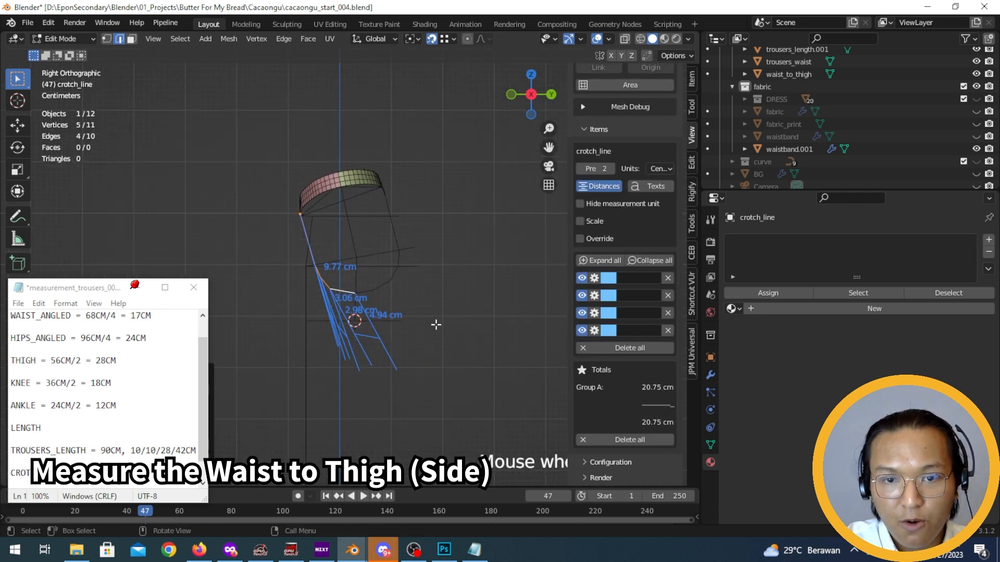
click(654, 349)
Add segment measurements along the whole crotch_line and examine their total alongside the crotch entry in the Notepad measurements
key(a)
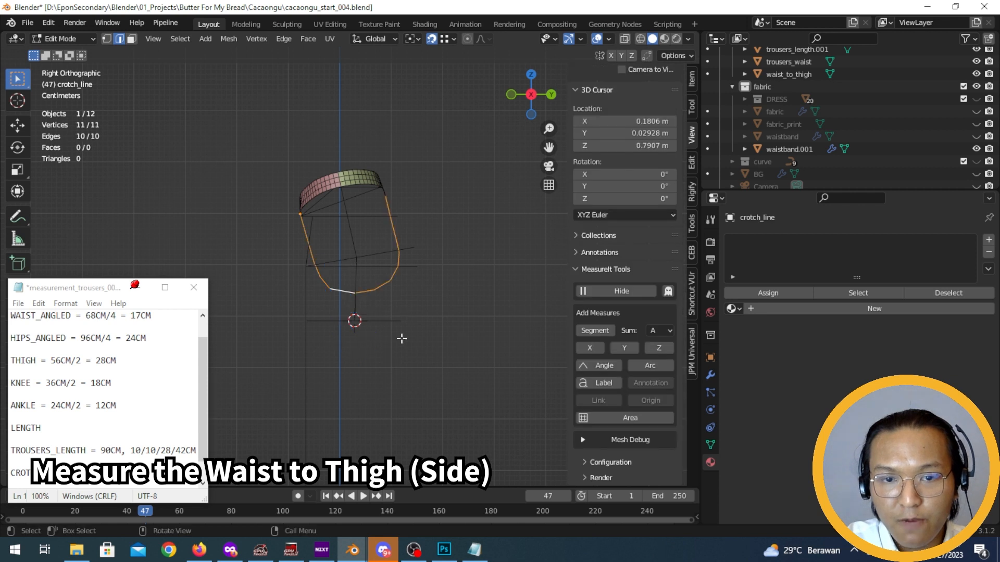
click(609, 329)
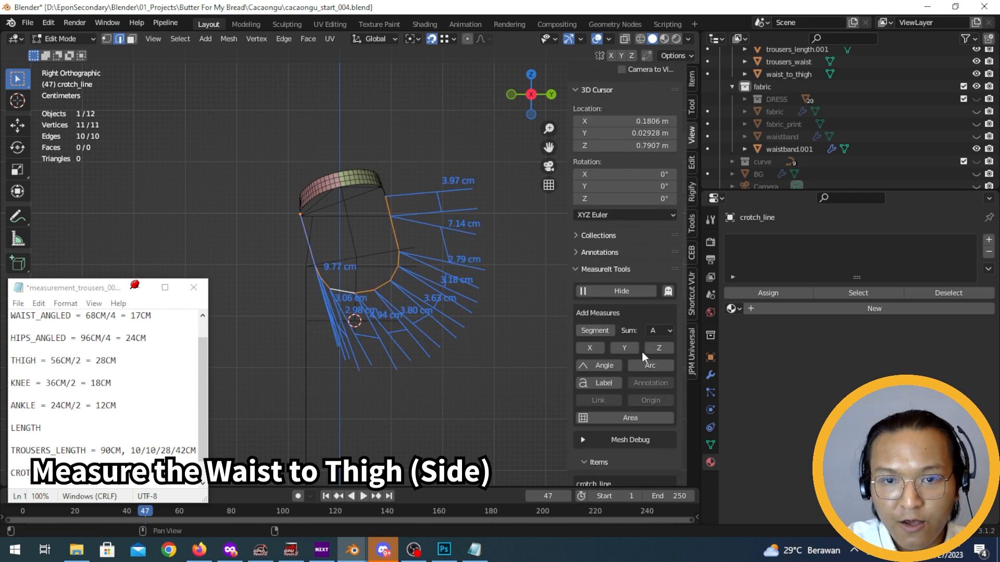
scroll(635, 350, down, 10)
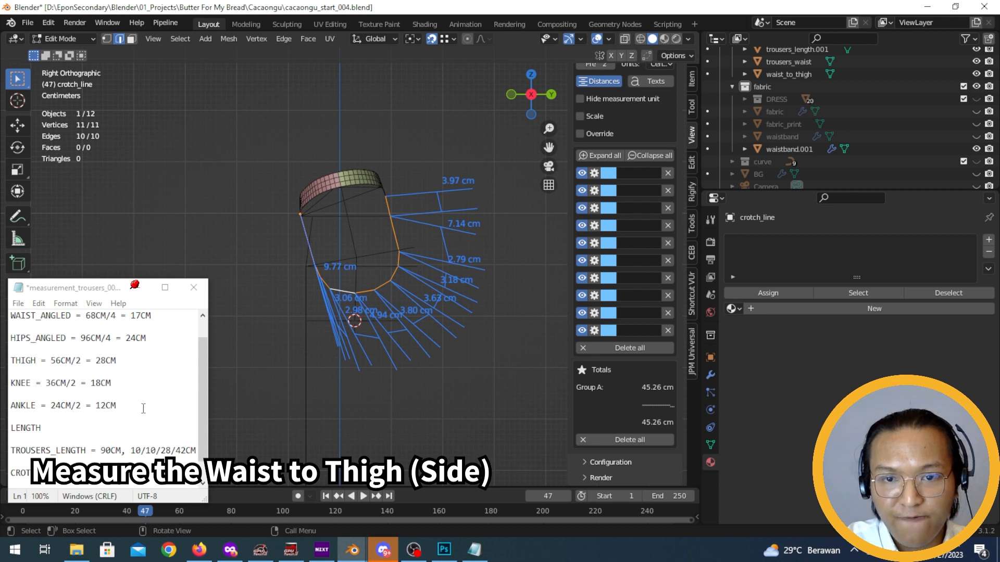
click(151, 473)
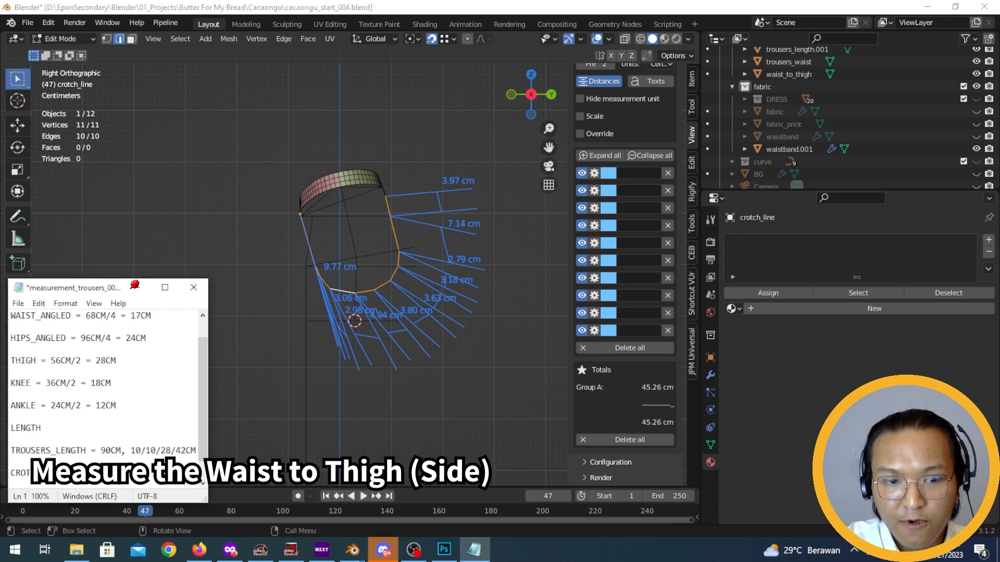
scroll(151, 472, up, 1)
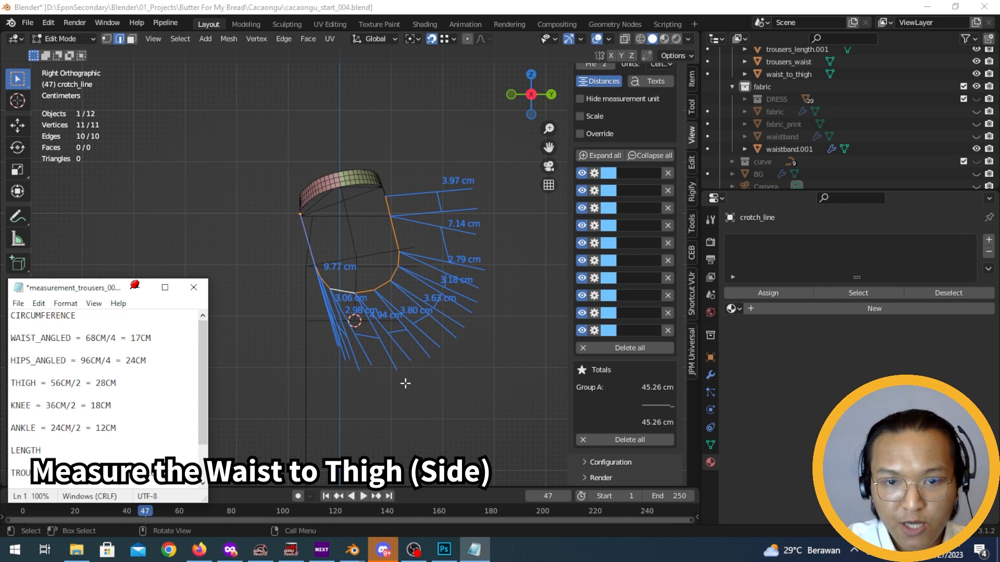
Replace the crotch_line measurements with segments along its front part and append "21/" to the CROTCH_LINE = 45CM entry in Notepad
scroll(122, 428, down, 2)
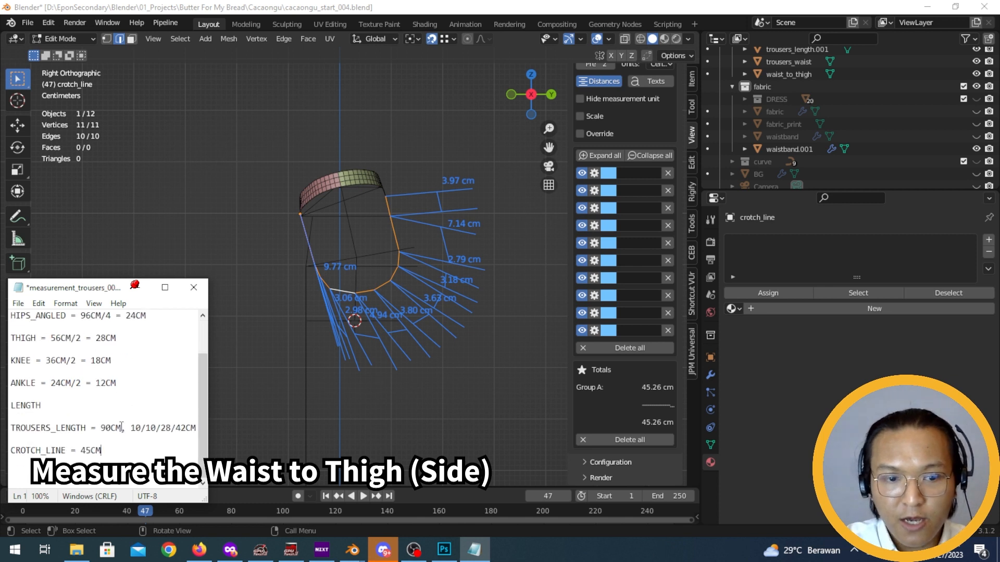
click(643, 347)
click(310, 247)
ctrl+click(349, 292)
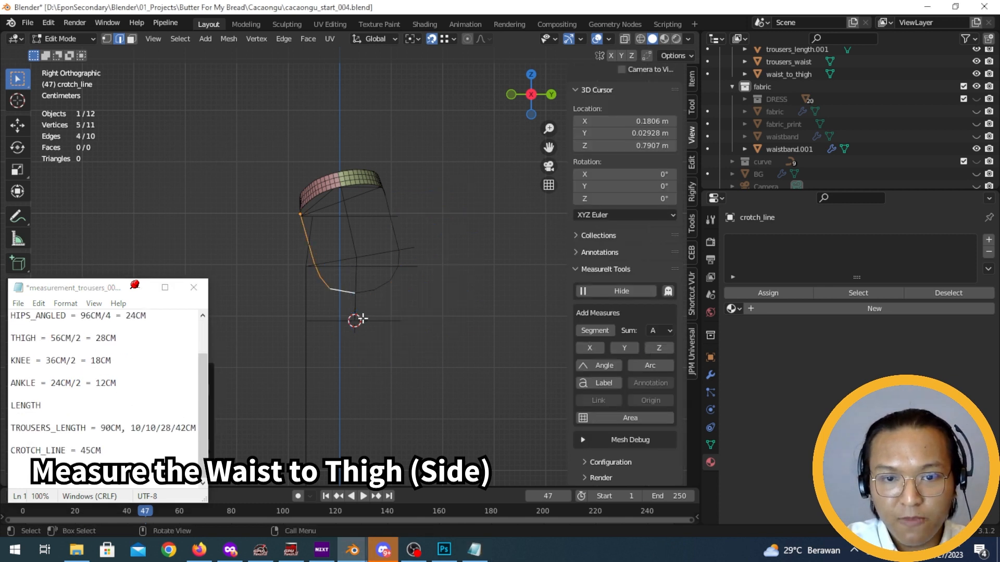
scroll(341, 297, up, 4)
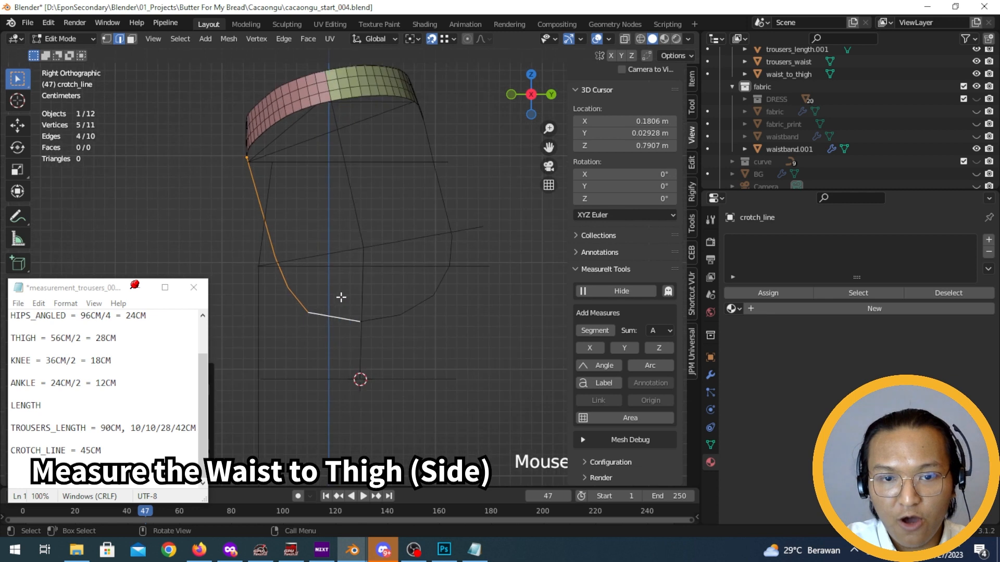
click(594, 331)
scroll(614, 338, down, 8)
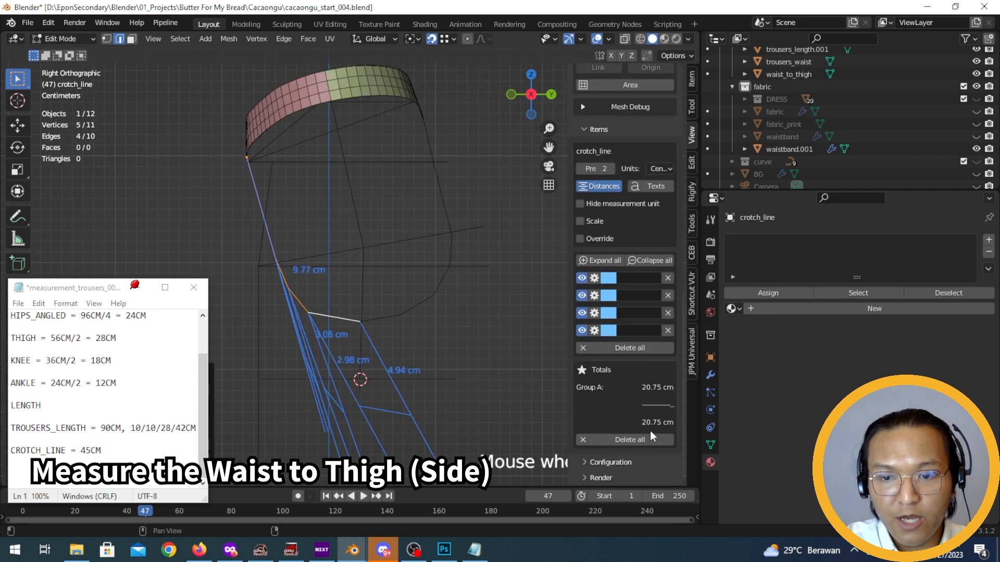
click(125, 451)
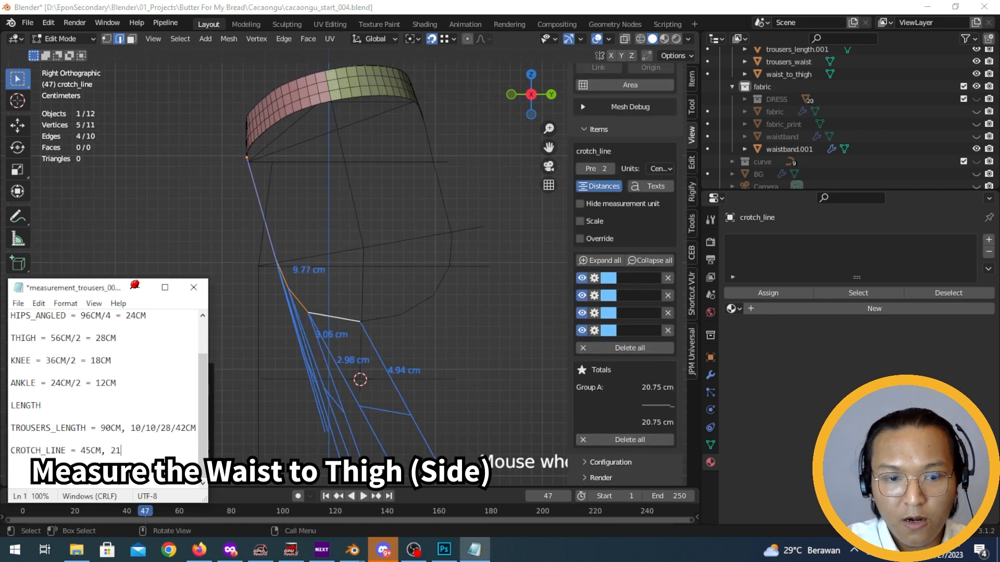
Measure the back part of crotch_line with segments in place of the front ones and append 25 to the CROTCH_LINE entry in Notepad
click(379, 318)
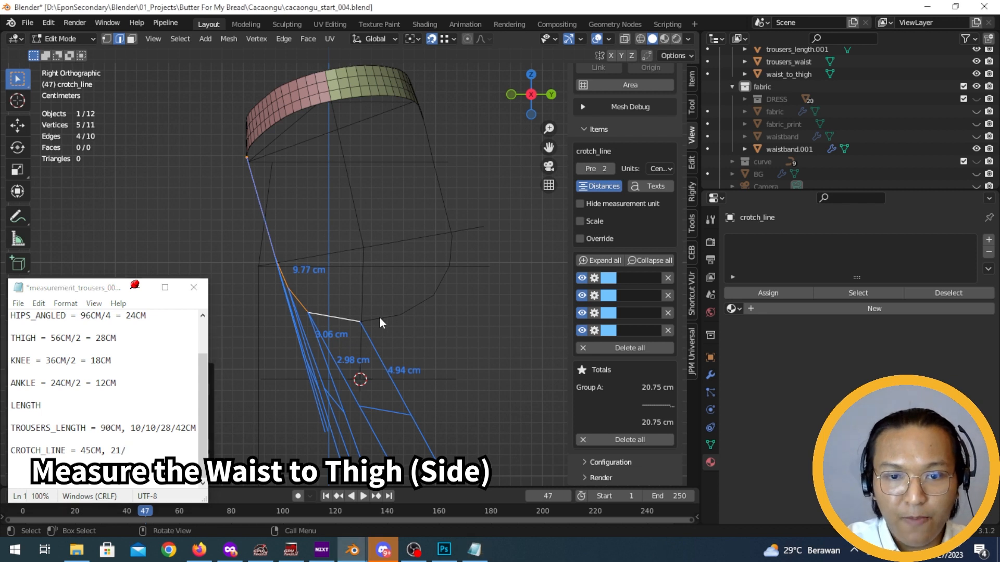
ctrl+click(439, 170)
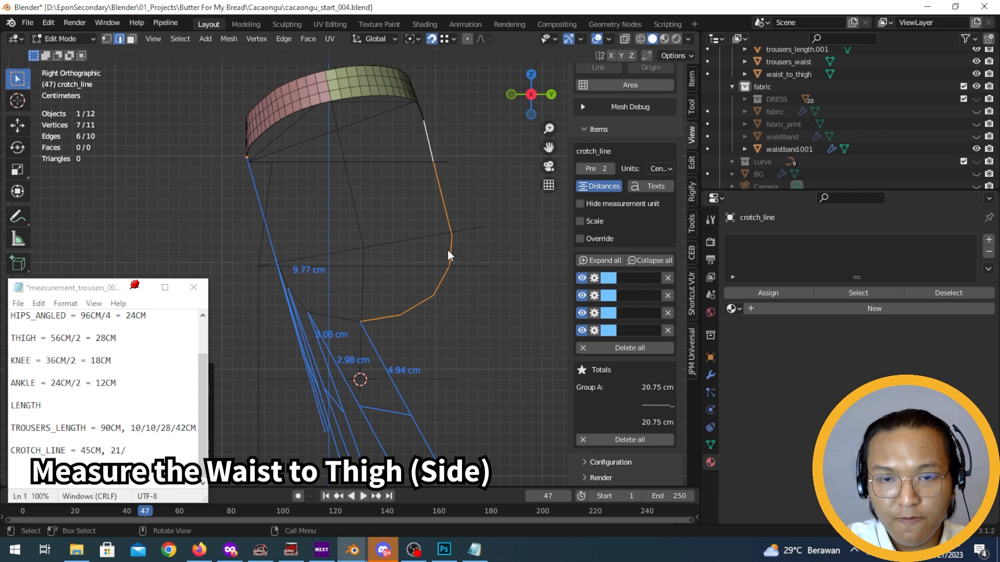
click(620, 349)
click(594, 331)
scroll(604, 358, down, 10)
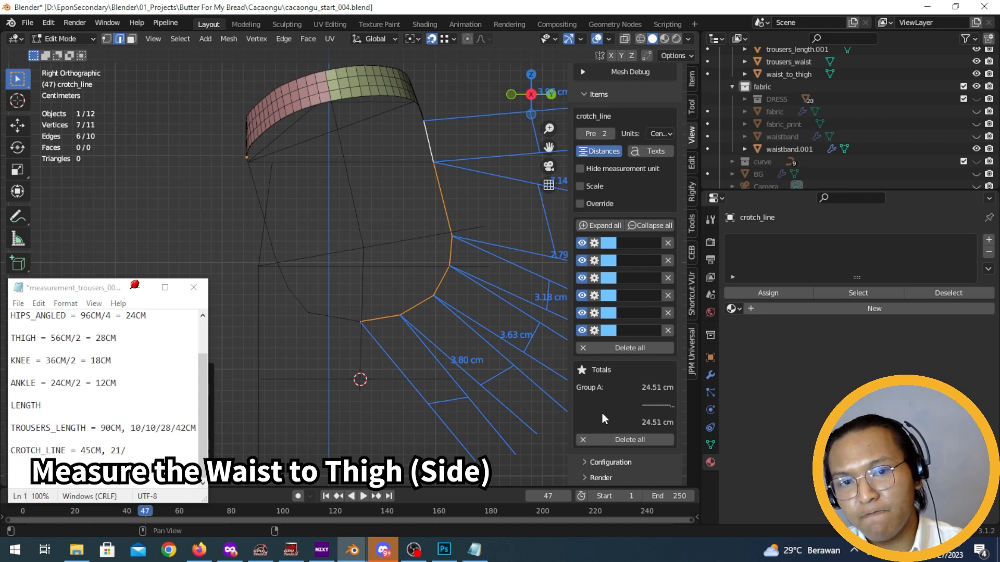
scroll(339, 267, down, 4)
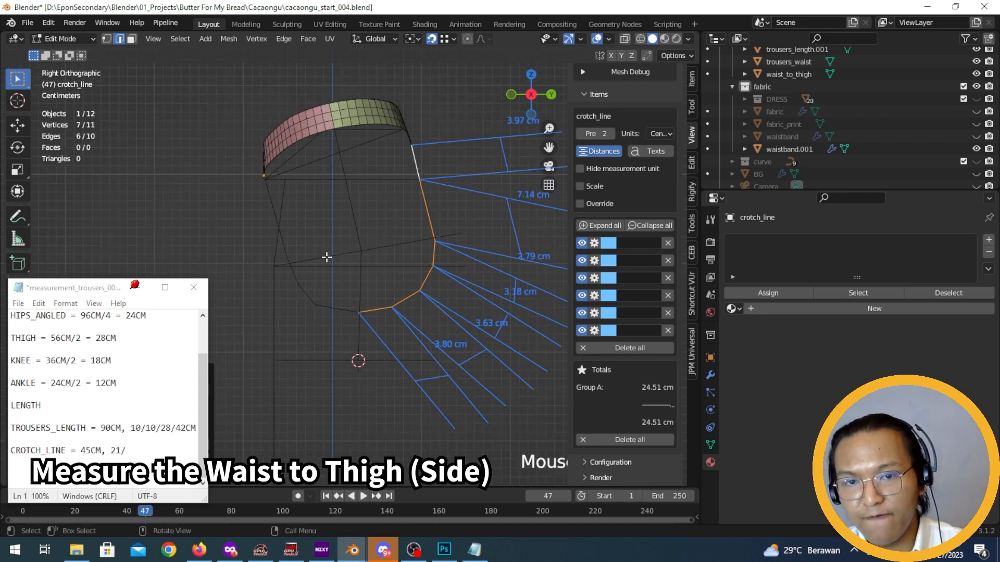
scroll(380, 312, up, 2)
shift+middle_drag(429, 287, 413, 300)
click(167, 449)
text(25)
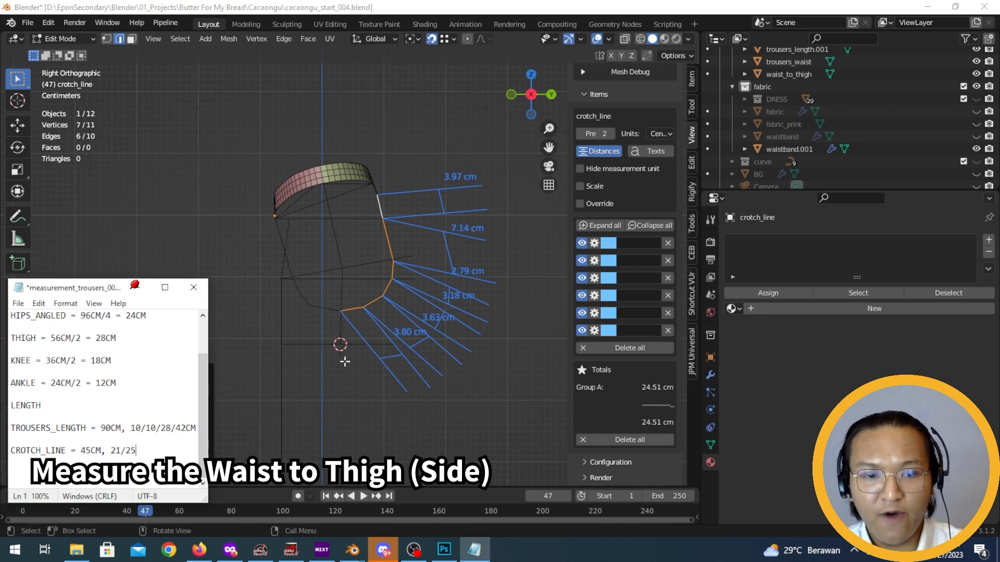
Check the 21 and 25 values in Notepad and remeasure the front part of crotch_line with new segments
double_click(114, 451)
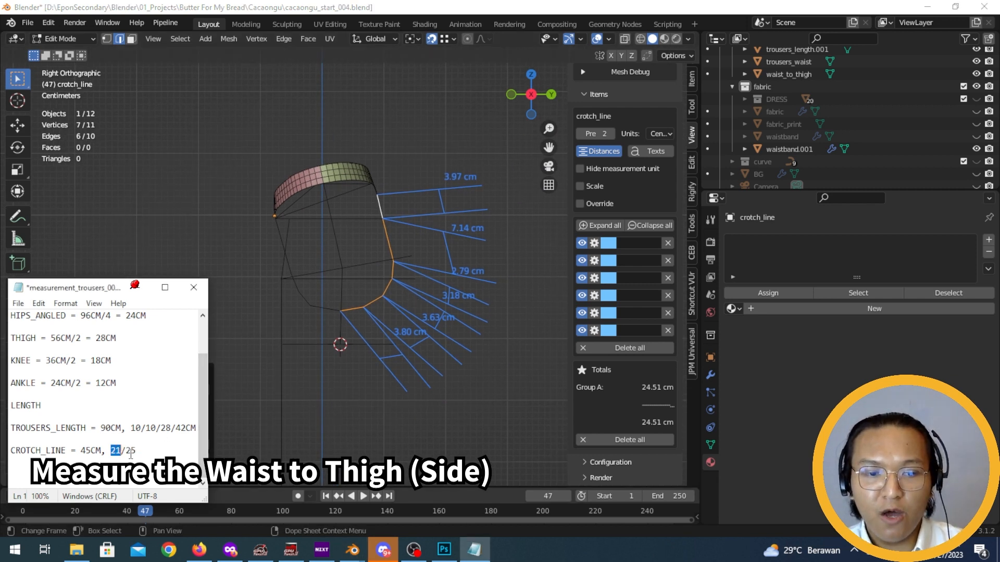
drag(144, 451, 131, 451)
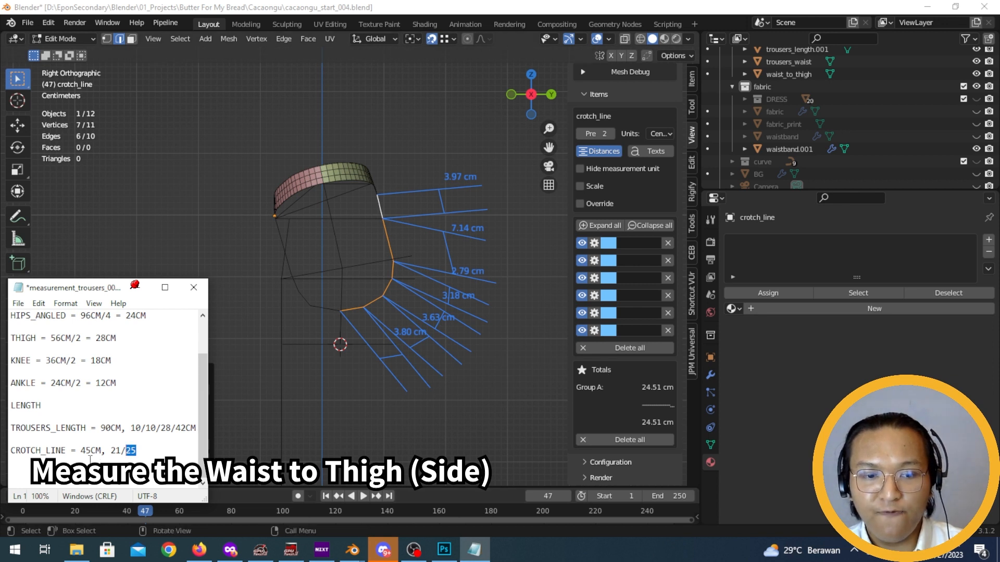
click(630, 348)
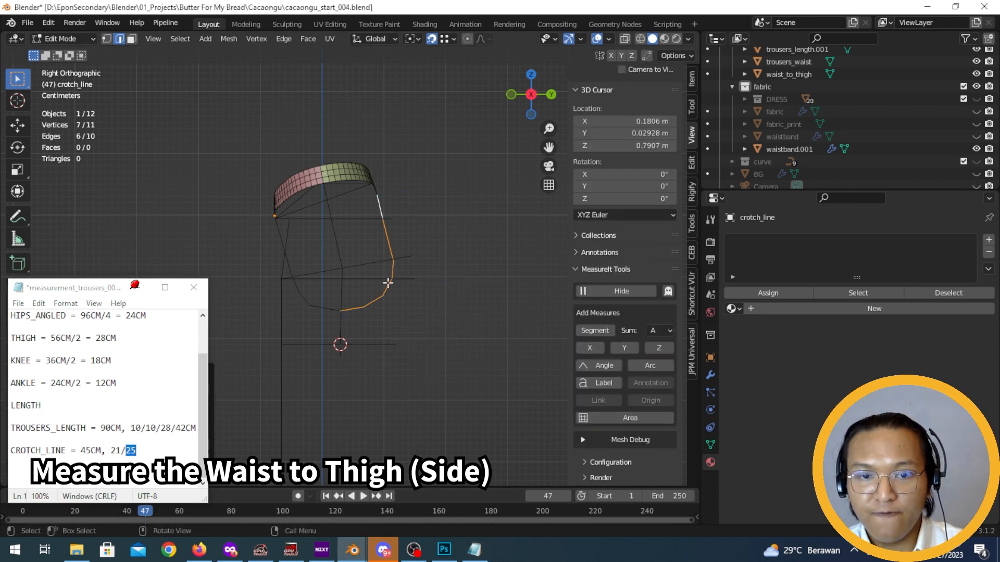
click(277, 242)
ctrl+click(321, 305)
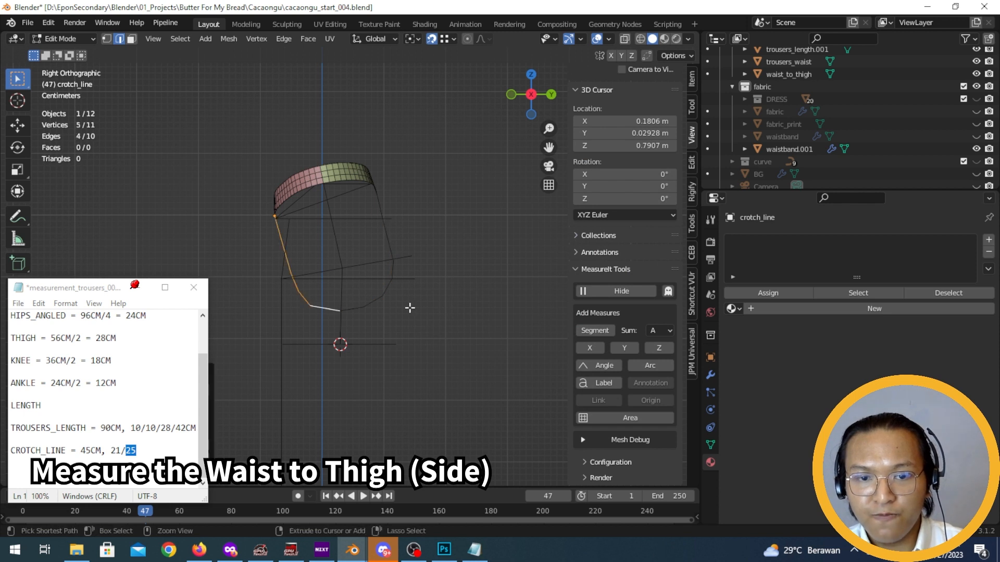
click(594, 331)
scroll(599, 341, down, 10)
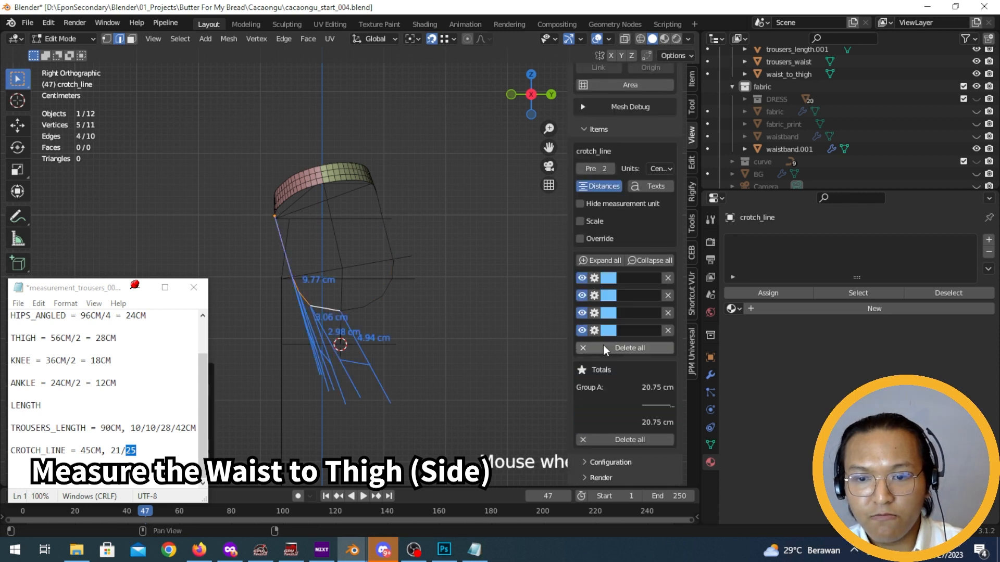
Change the total in the Notepad CROTCH_LINE entry to 46CM
click(92, 451)
key(BackSpace)
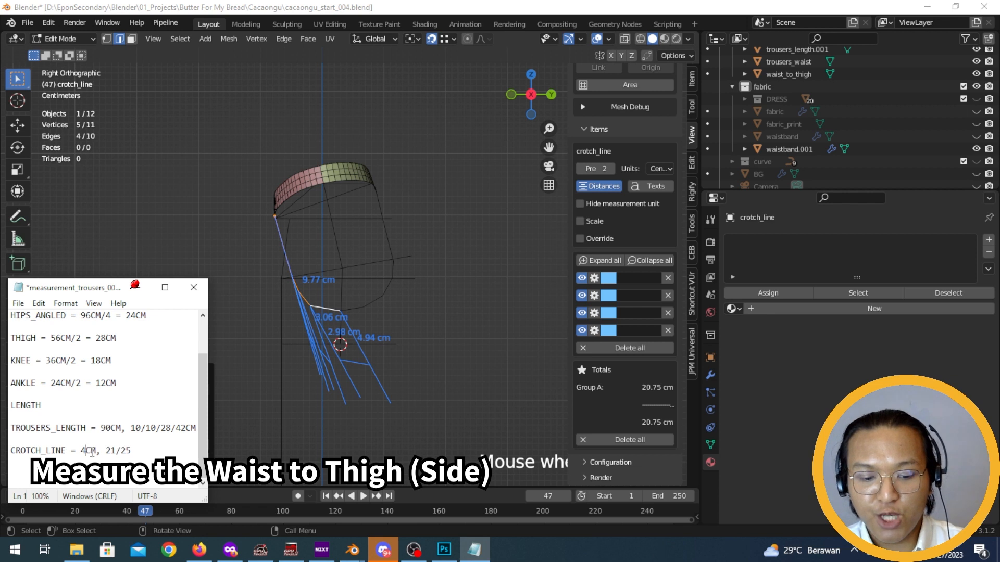
text(6)
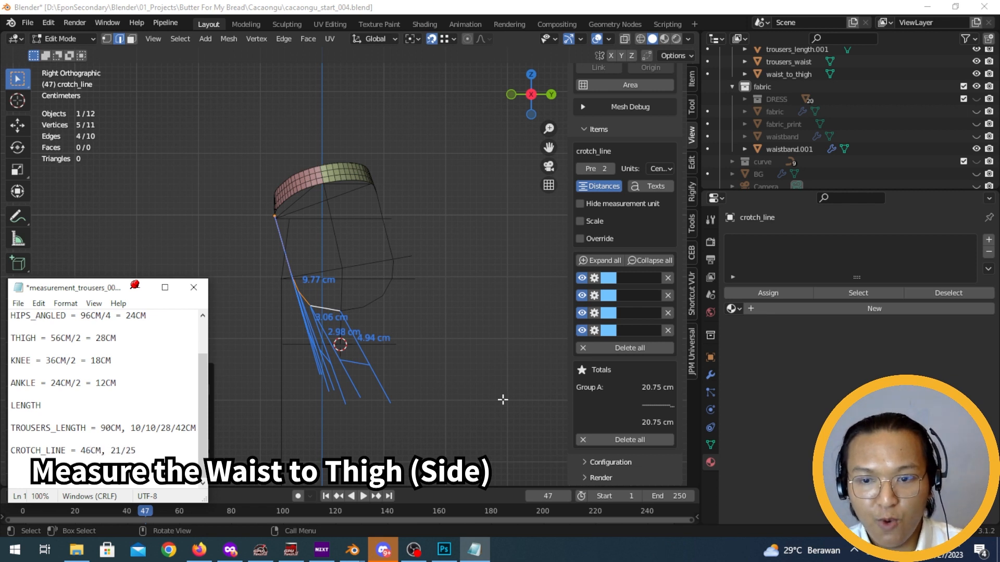
Replace the front segments with segment measurements along the back of crotch_line, from its lowest point up to the waistband
click(352, 312)
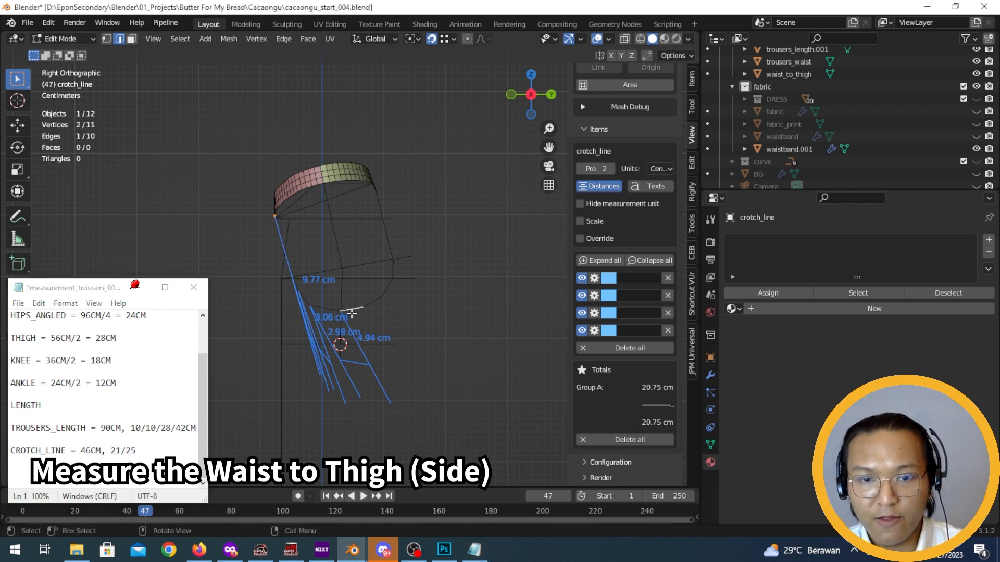
click(617, 348)
ctrl+click(379, 205)
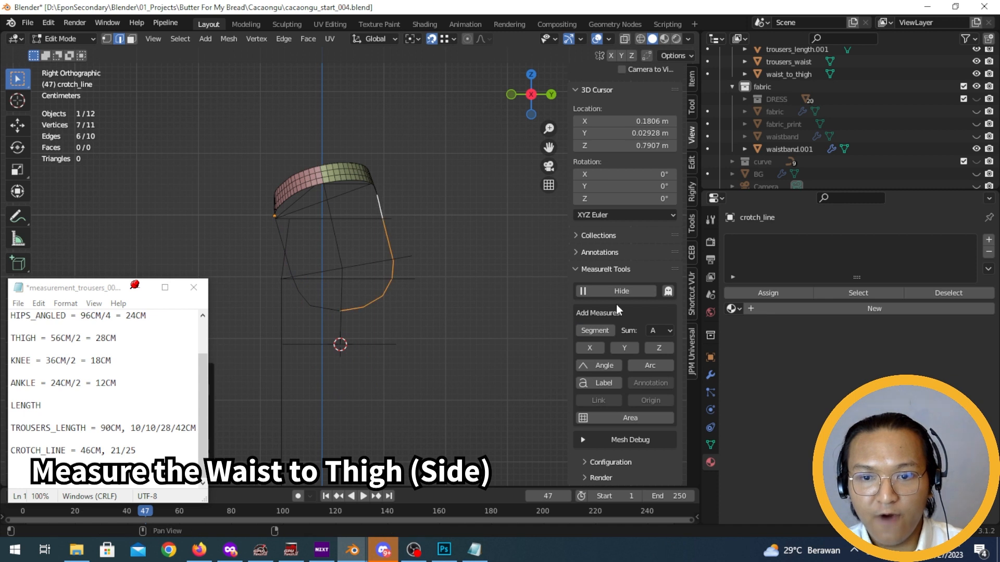
click(596, 332)
scroll(637, 396, down, 10)
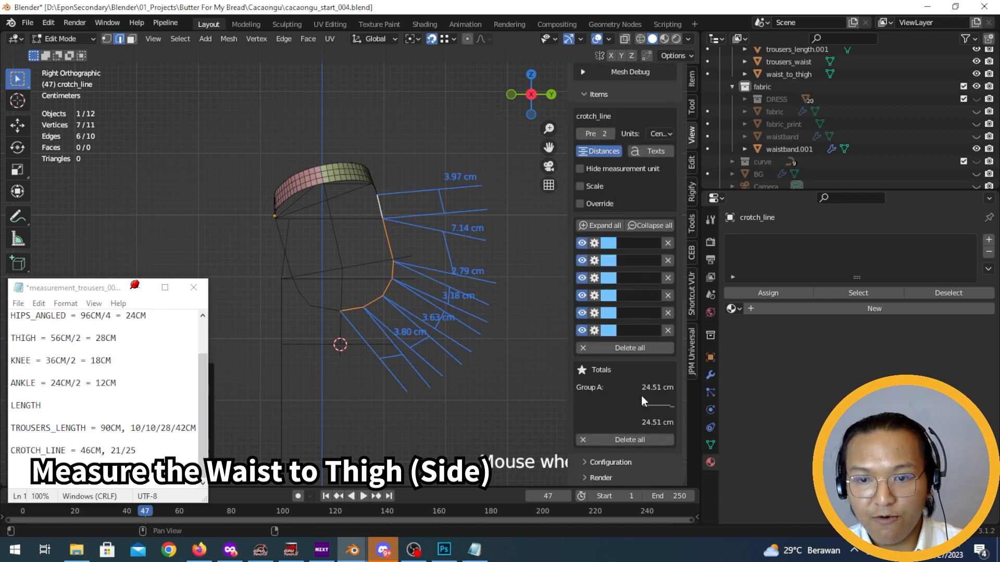
Add a RAISED_BACK_CROTCH = 4CM entry in Notepad for the topmost back edge and end the CROTCH_LINE entry with 25CM
click(157, 452)
text(/)
click(379, 206)
scroll(383, 200, up, 4)
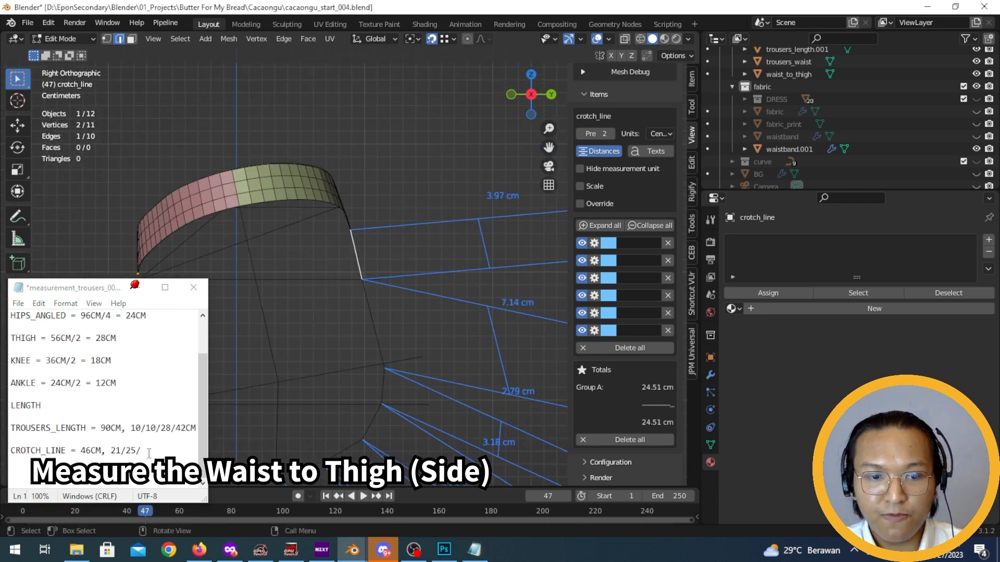
click(150, 454)
key(BackSpace)
key(Return)
text(RAIS)
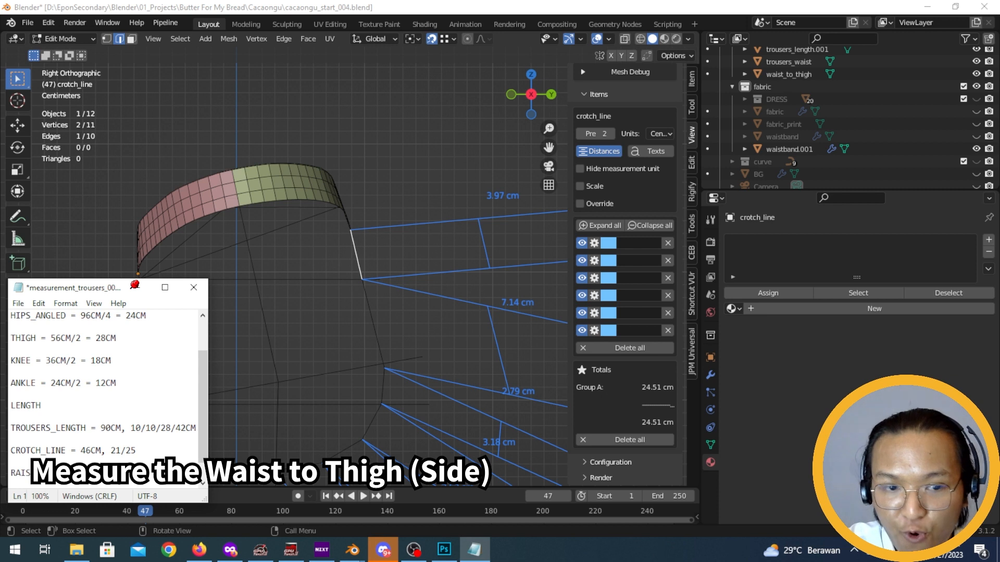
text(CM)
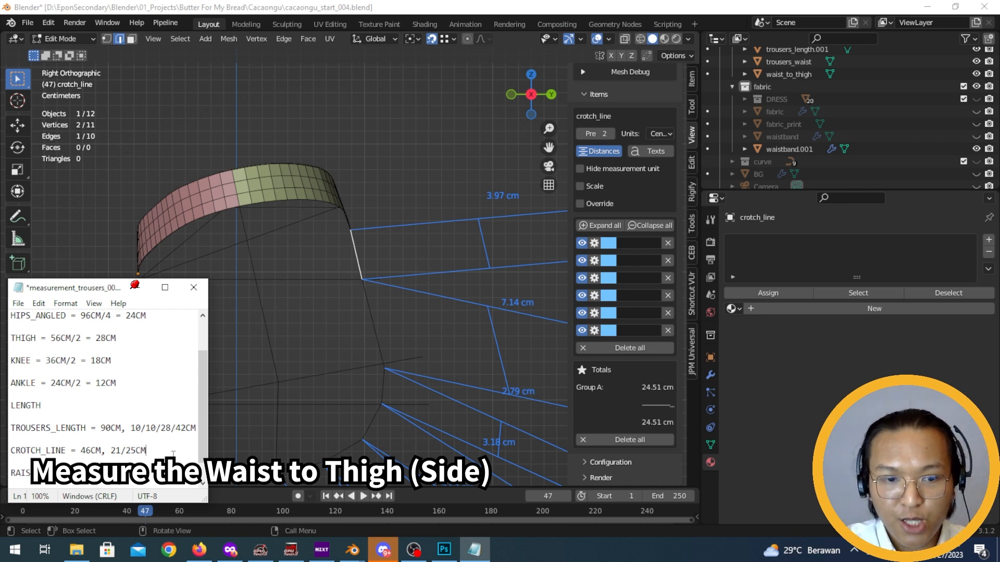
Return to Blender, finish editing crotch_line and open the waist_to_thigh side line for editing
scroll(377, 380, down, 4)
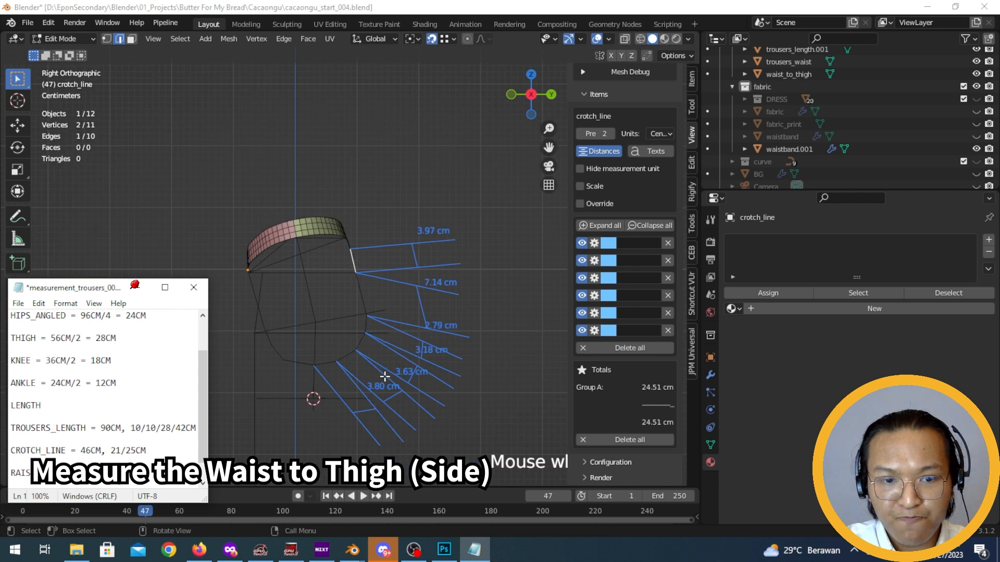
click(143, 293)
scroll(428, 317, down, 3)
key(Tab)
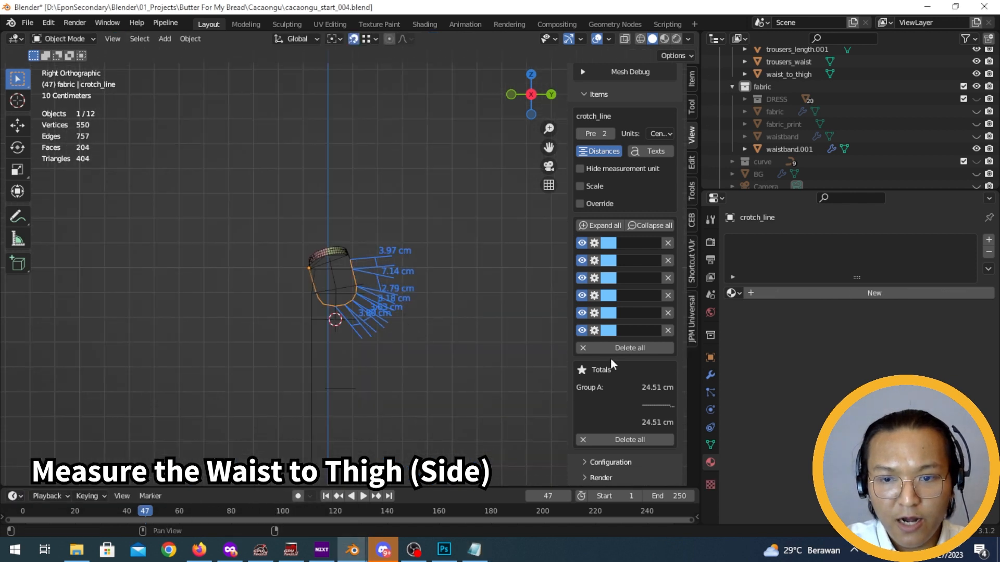
middle_drag(400, 442, 425, 411)
click(432, 396)
scroll(432, 396, up, 4)
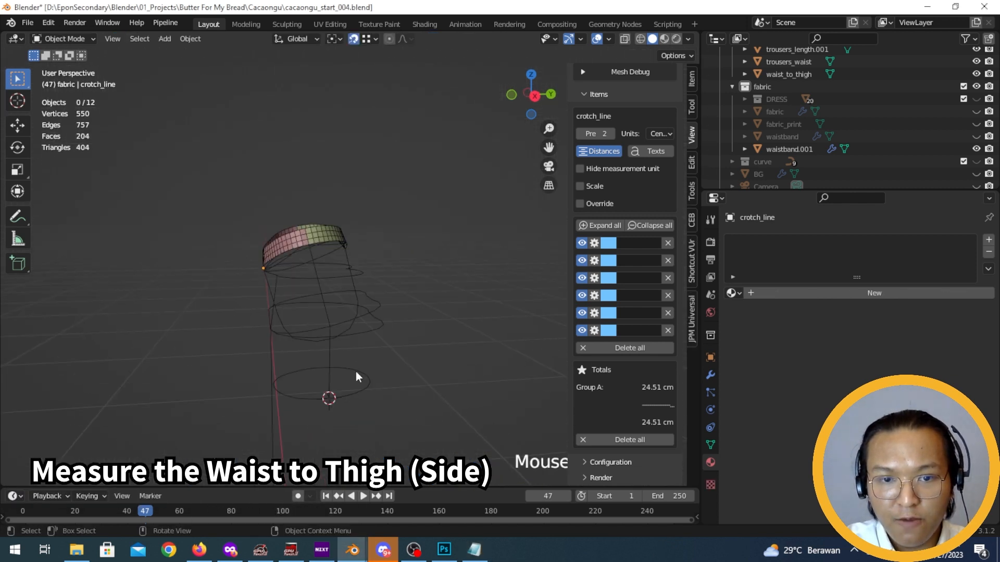
click(325, 300)
middle_drag(313, 328, 302, 244)
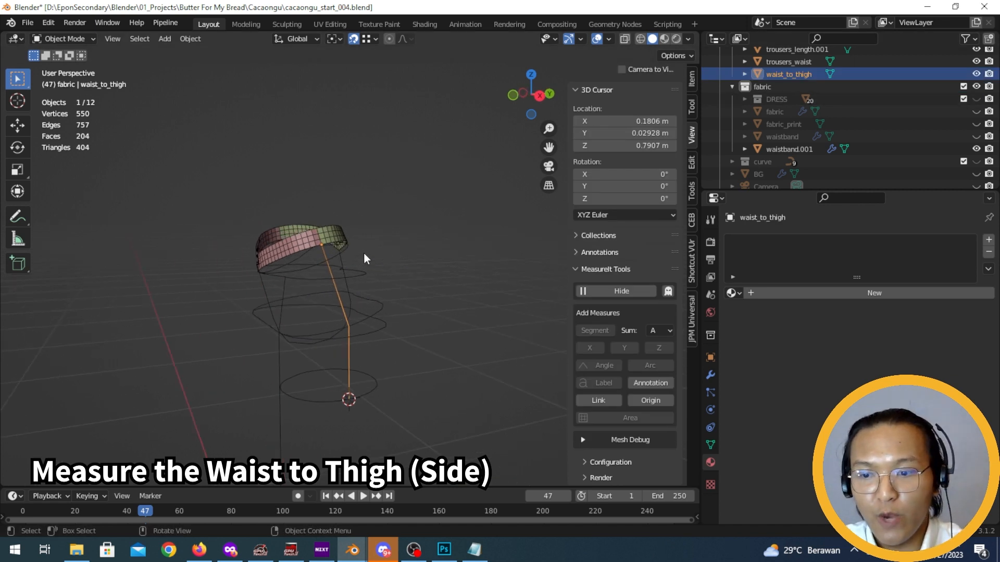
key(Tab)
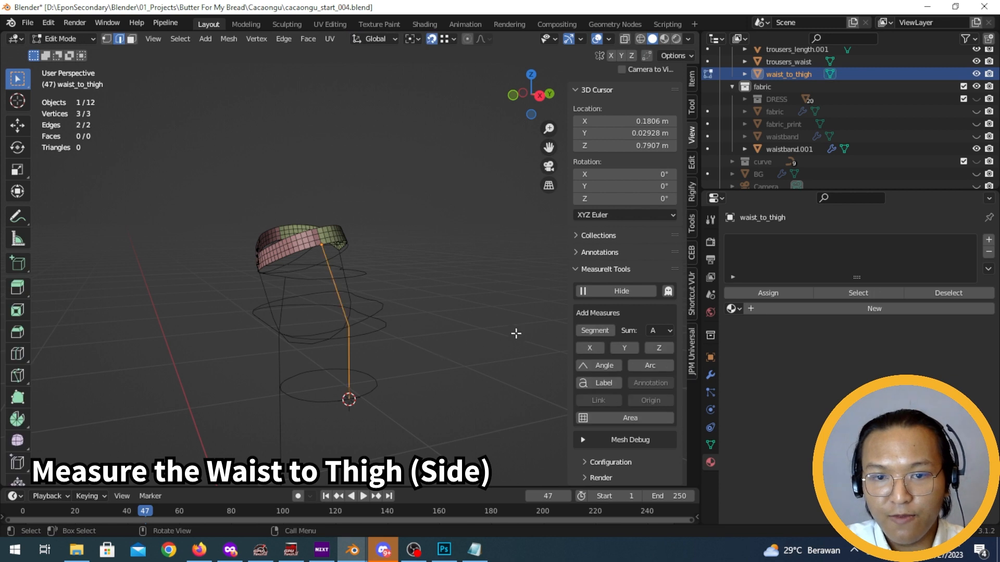
Add segment measurements to both edges of waist_to_thigh and examine them from the front
click(593, 330)
scroll(386, 341, down, 2)
middle_drag(386, 346, 444, 344)
scroll(444, 344, up, 3)
key(KP_1)
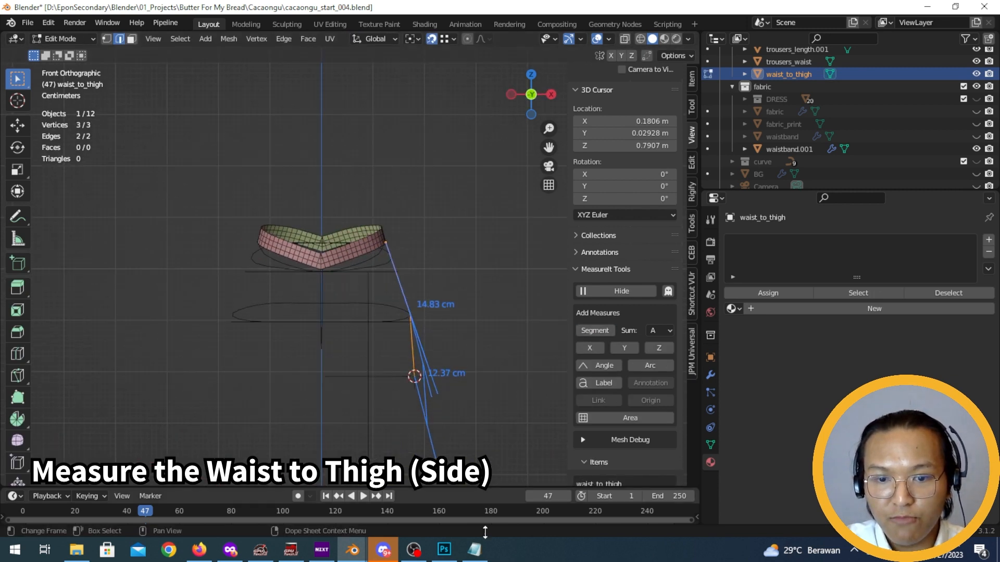
Switch to Notepad and add a WAIST_TO_HIPS = 15CM entry below RAISED_BACK_CROTCH
click(474, 550)
scroll(145, 453, down, 1)
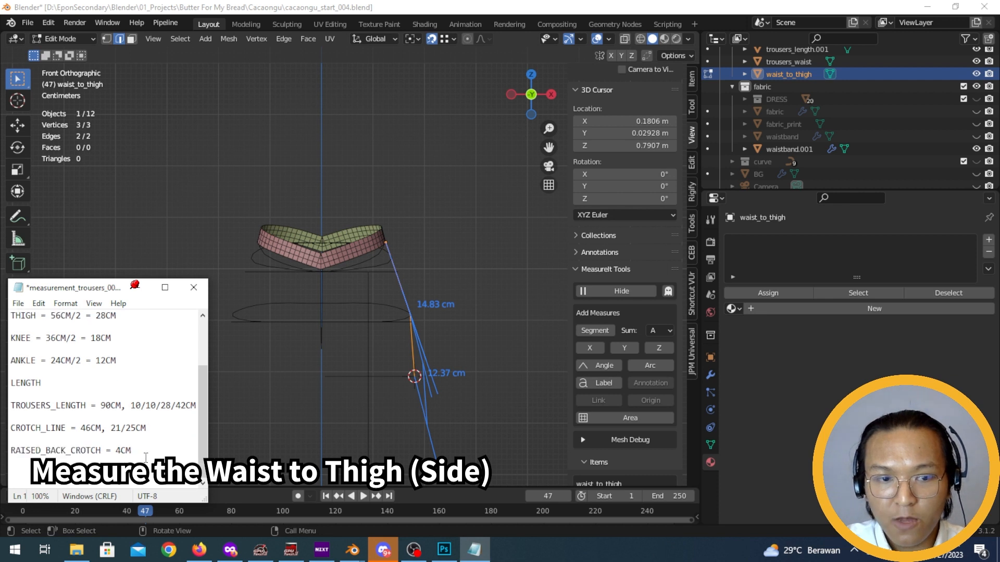
key(Return)
key(Return)
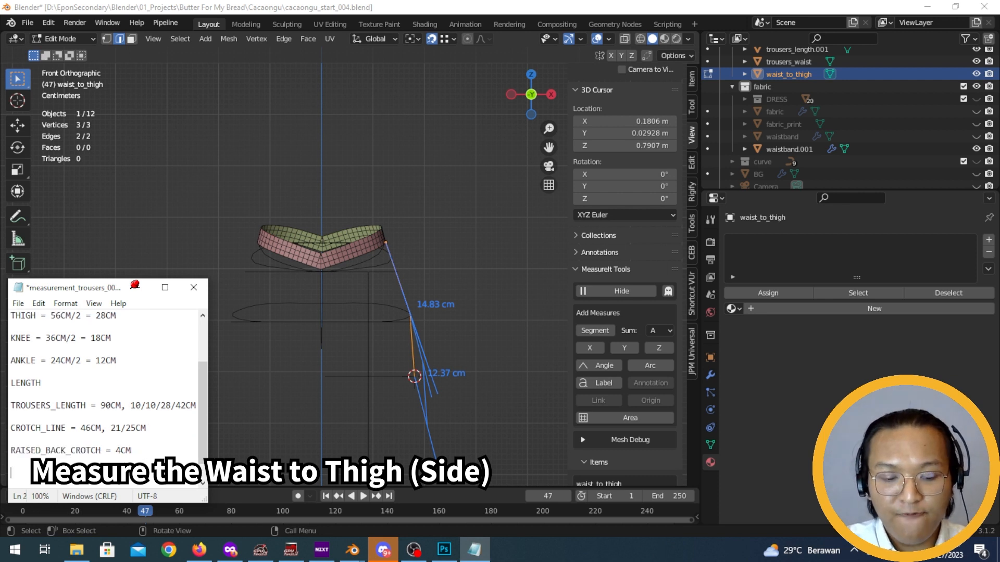
text(WAIS)
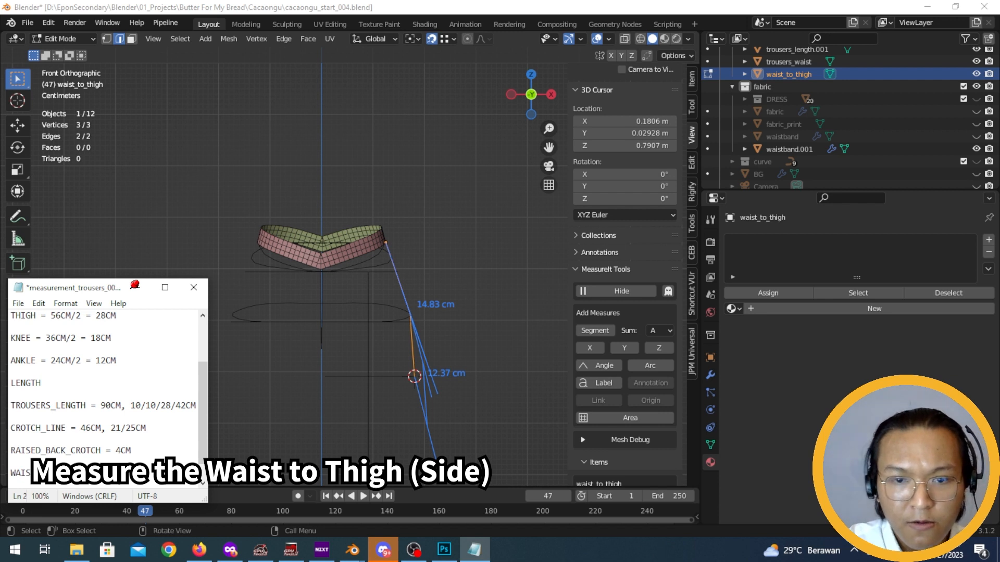
scroll(441, 346, down, 2)
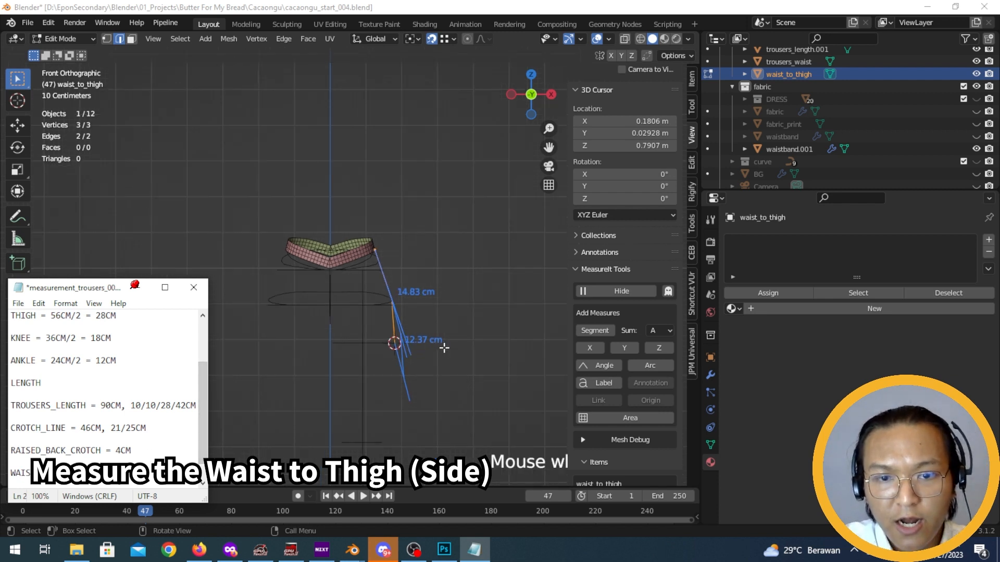
middle_drag(442, 346, 424, 352)
click(119, 473)
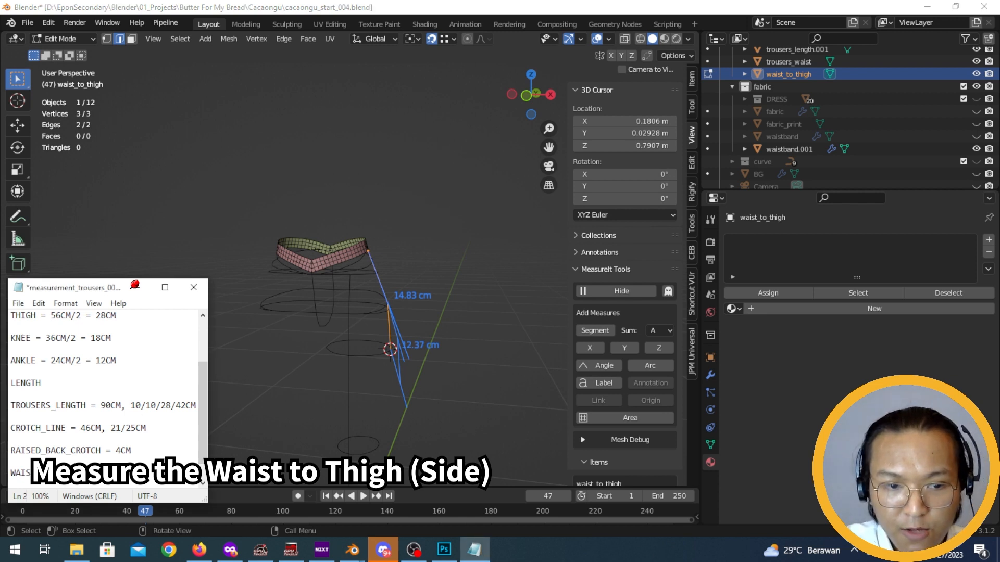
key(Return)
text(CM)
key(Return)
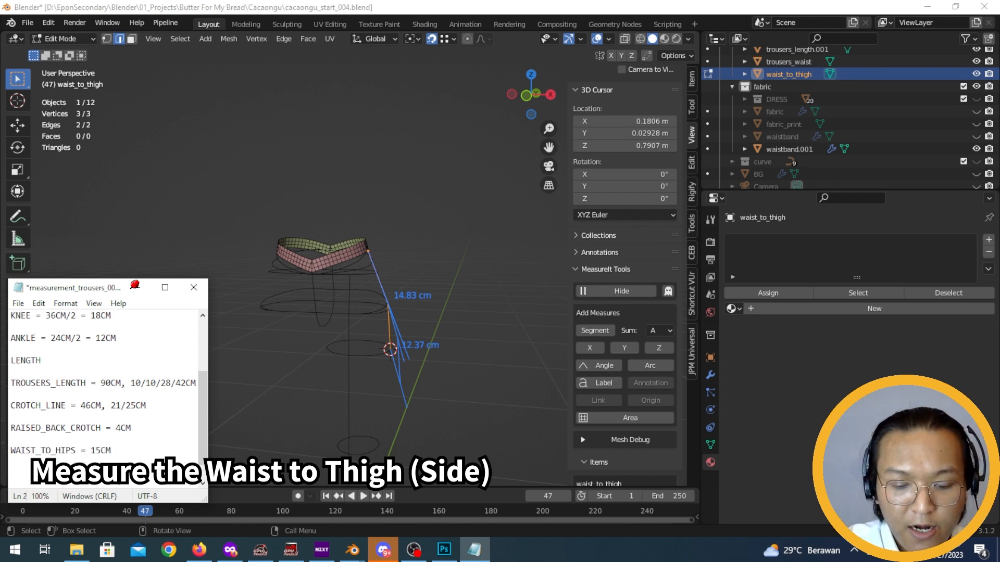
Add a HIPS_TO_THIGH = 12CM entry below WAIST_TO_HIPS in the Notepad measurement list
text(HIPS)
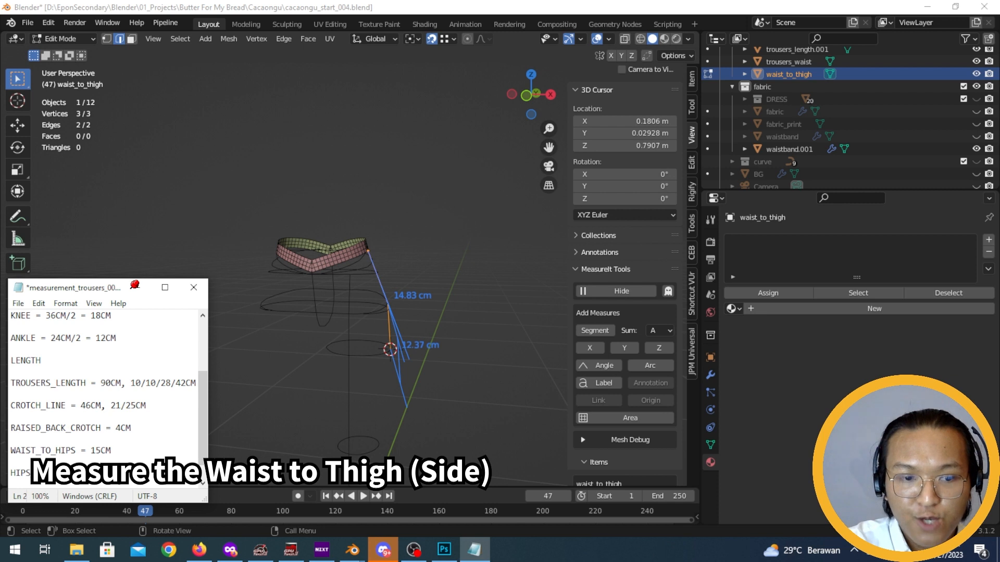
click(137, 287)
click(474, 550)
scroll(109, 396, down, 3)
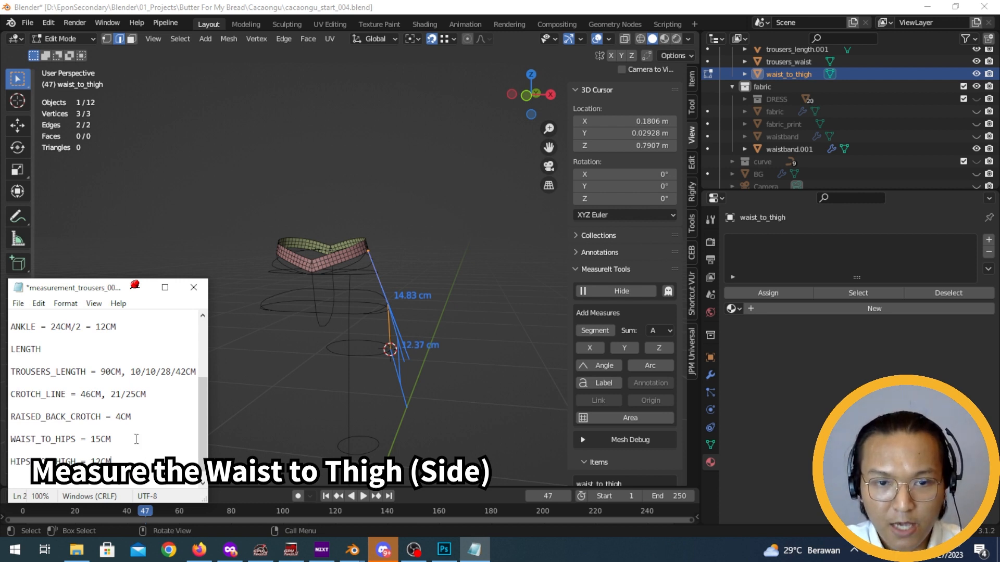
Return to Blender, finish editing waist_to_thigh and collapse the Measurement collection
click(367, 389)
key(Tab)
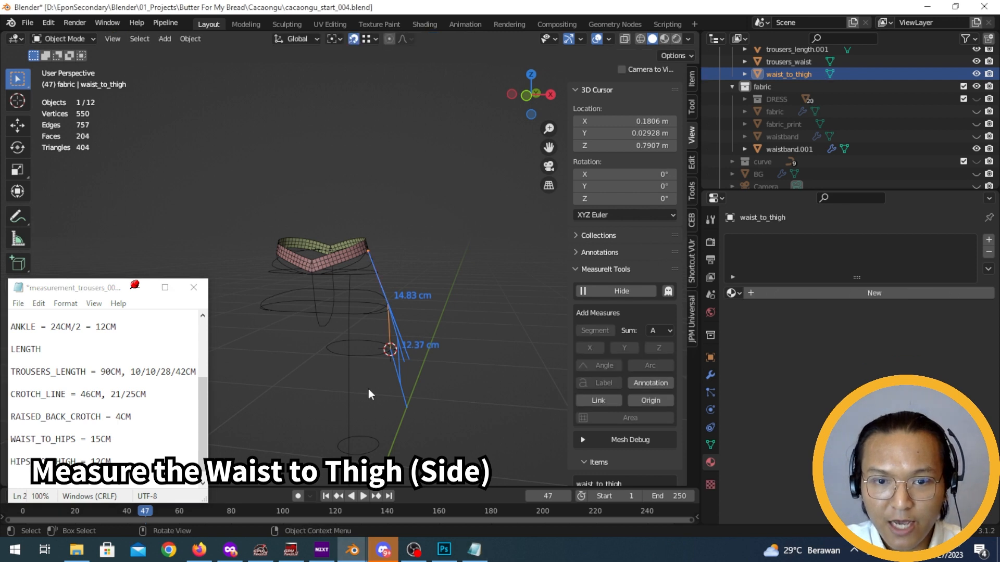
scroll(886, 109, up, 8)
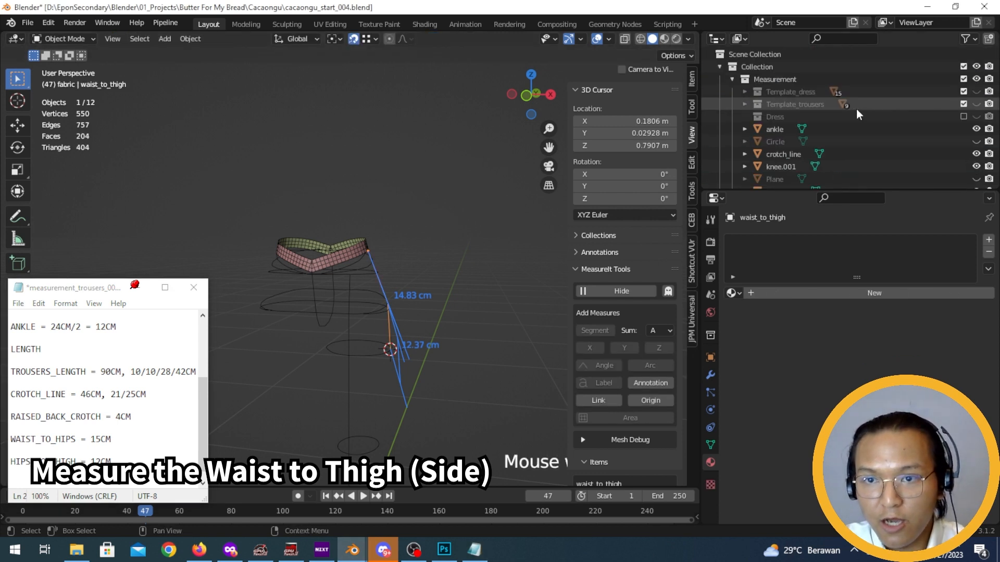
click(732, 79)
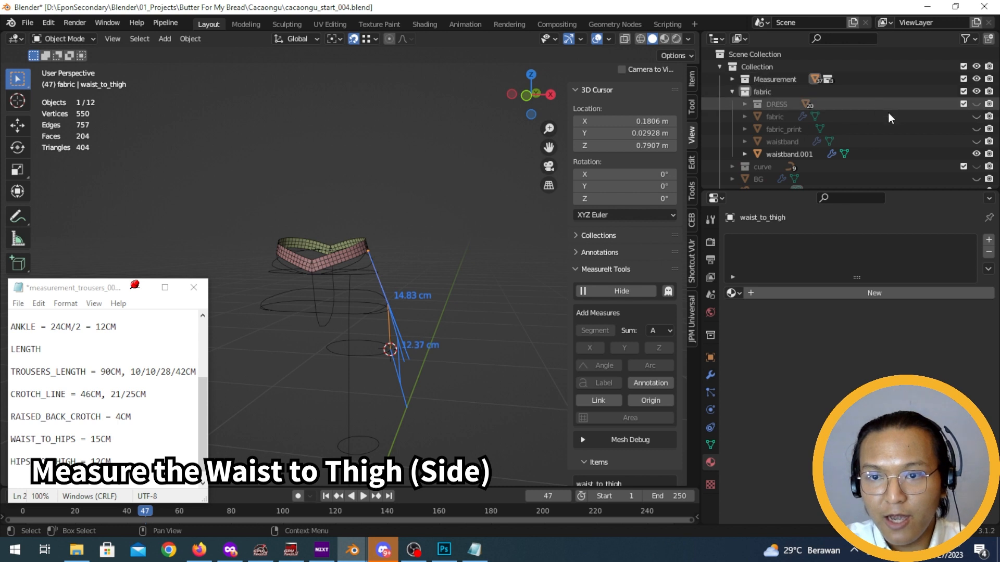
Hide the waistband.001 object in the fabric collection so only the measurement lines remain in view
scroll(876, 105, down, 5)
click(976, 102)
middle_drag(485, 260, 375, 297)
scroll(787, 93, up, 5)
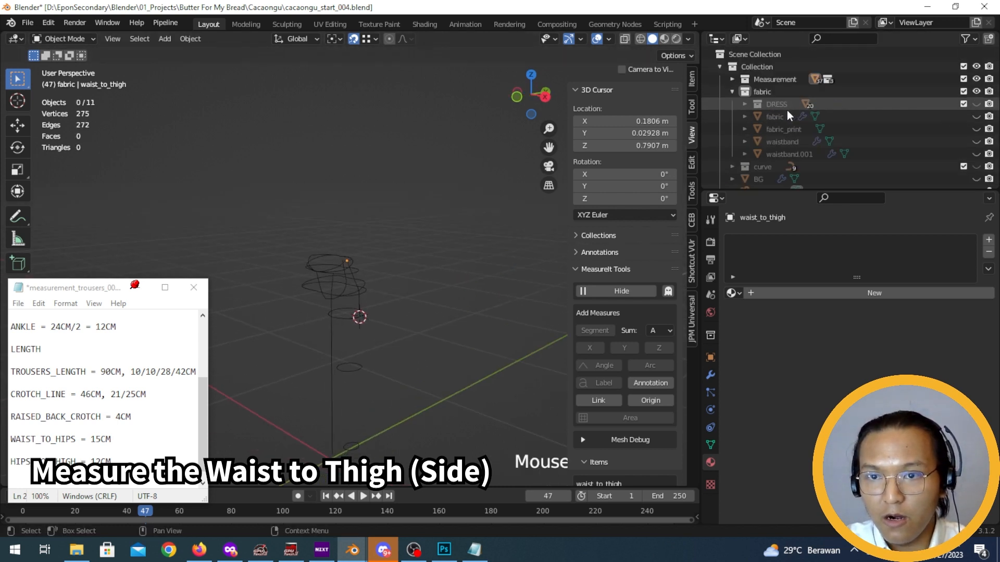
click(733, 79)
click(733, 79)
middle_drag(355, 255, 383, 254)
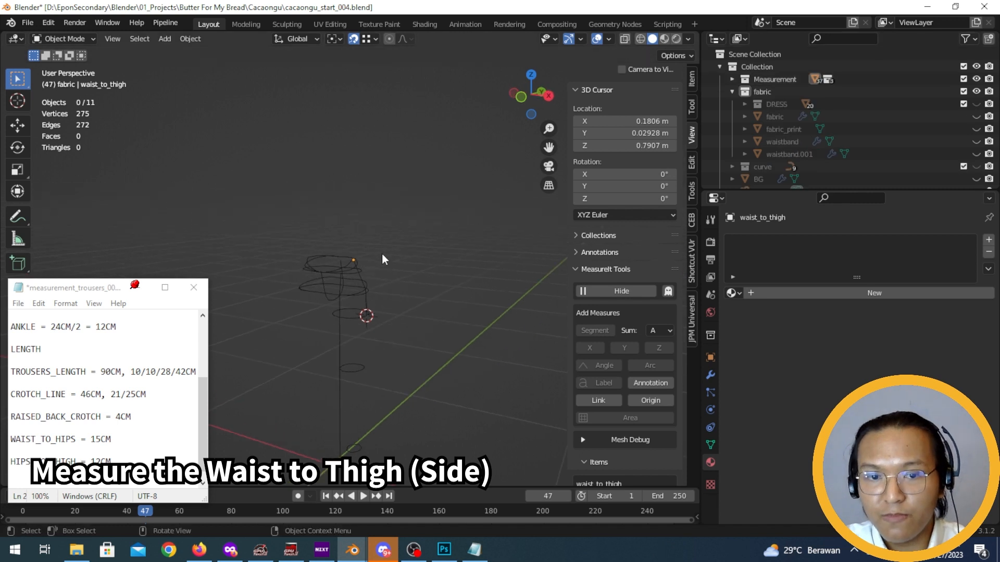
Snap the 3D cursor to the world origin and hide the viewport sidebar
key(shift+s)
click(311, 301)
middle_drag(442, 323, 395, 317)
key(n)
scroll(526, 307, down, 4)
Switch to Notepad and maximize its window to review the full list of trouser circumferences and lengths
click(163, 349)
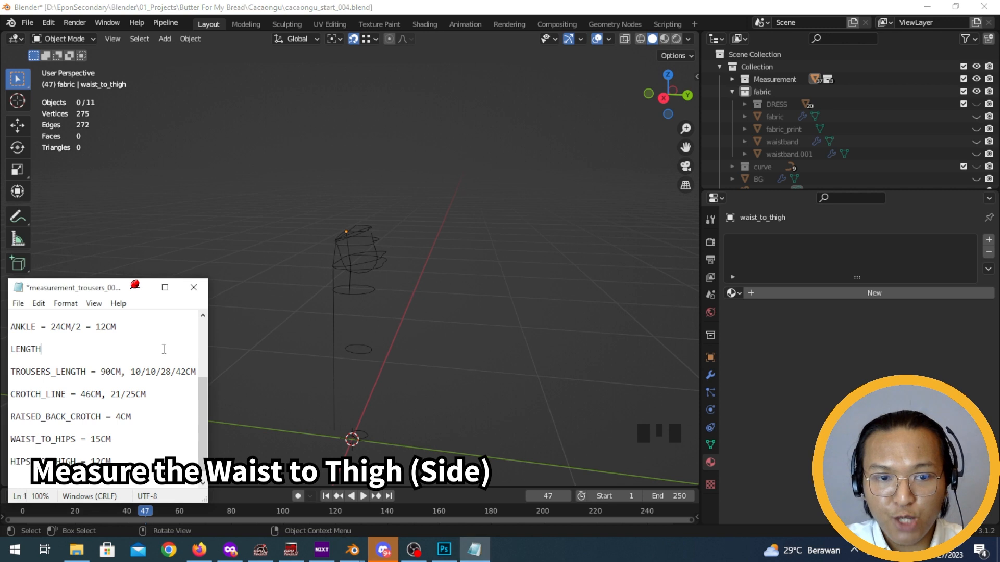
scroll(169, 319, up, 2)
scroll(180, 390, down, 2)
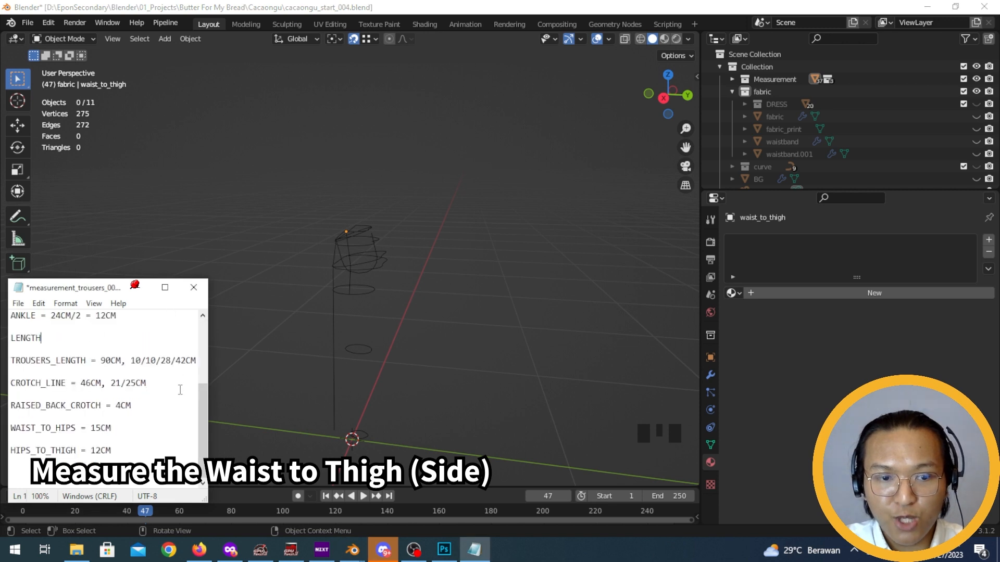
click(167, 287)
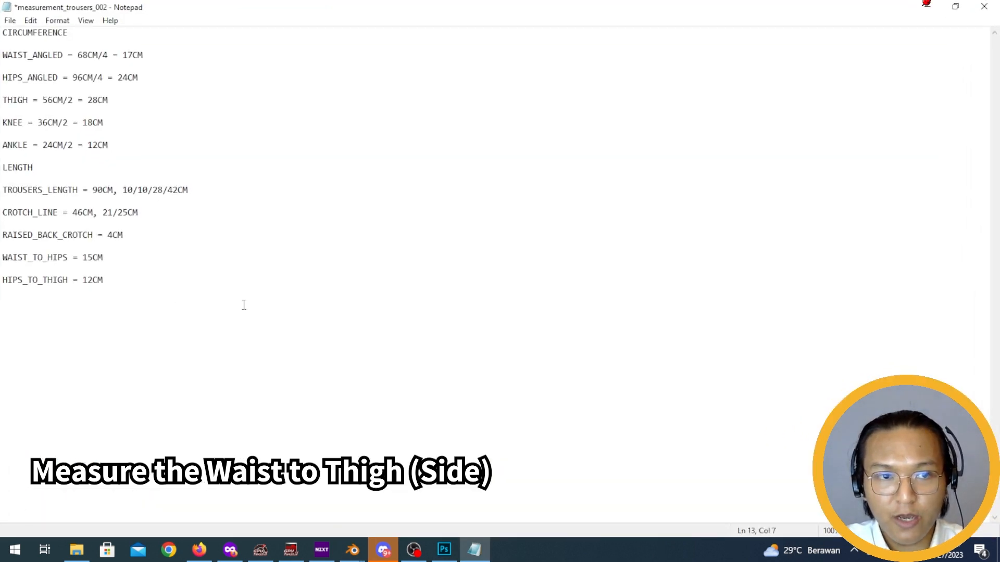